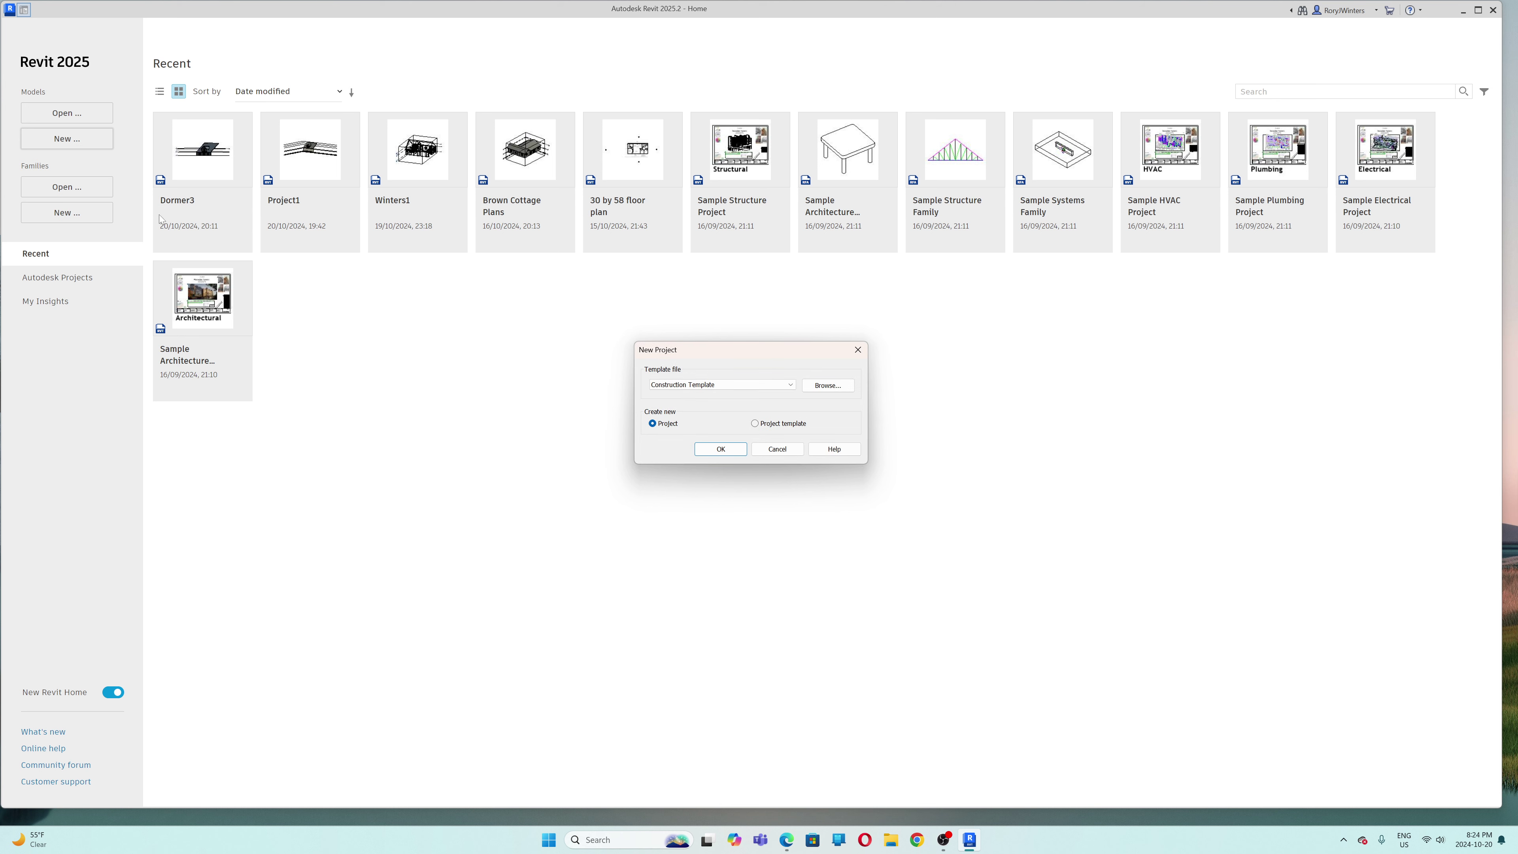
- Choose the Residential-Default template from the English-Imperial templates folder and create the new project from it
{"action": "left_click", "coordinate": [828, 385]}
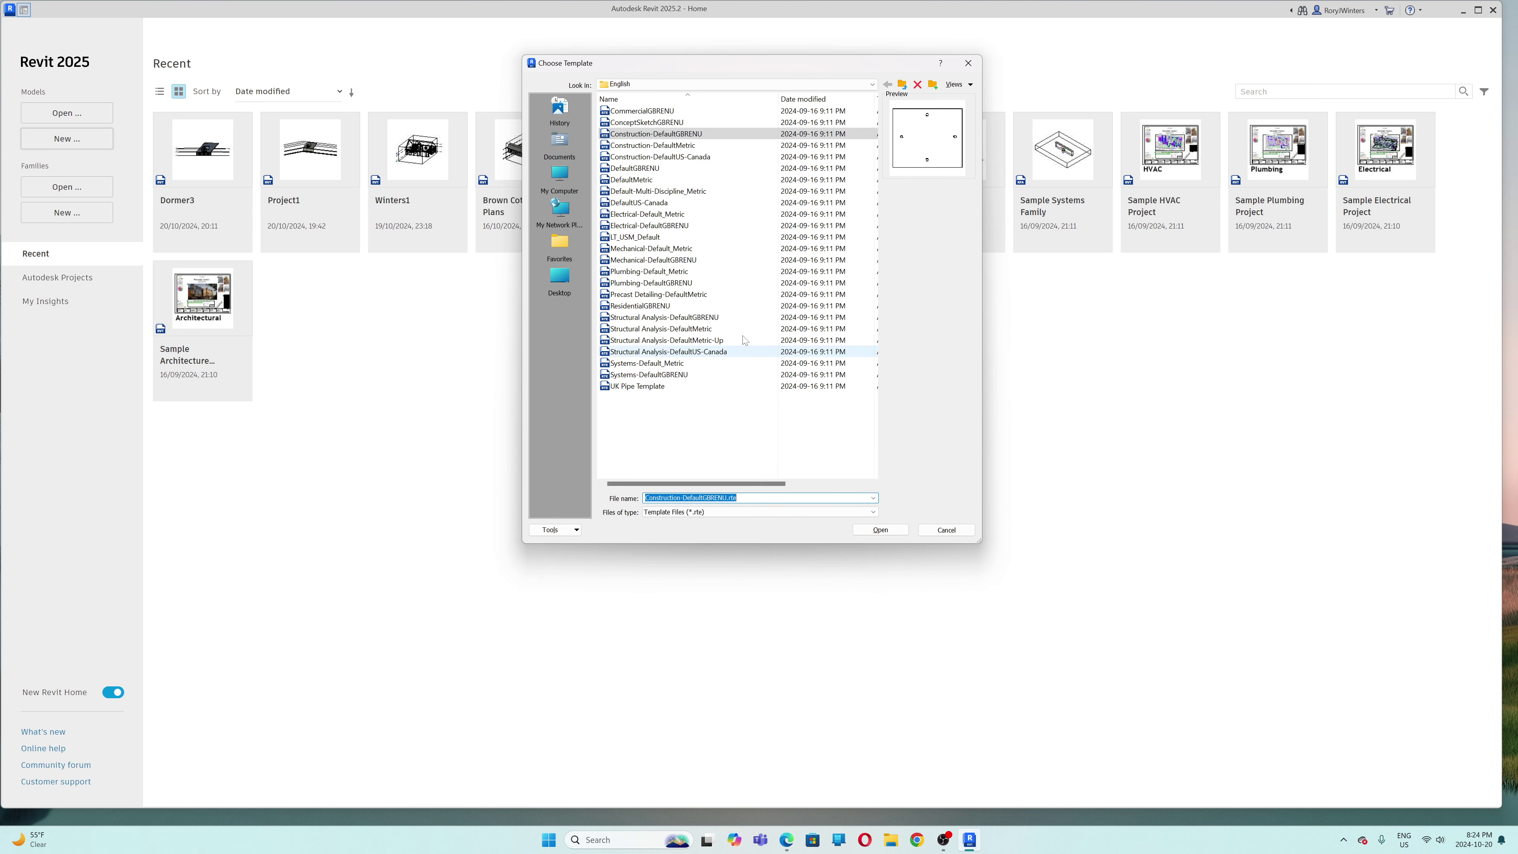
{"action": "left_click", "coordinate": [902, 84]}
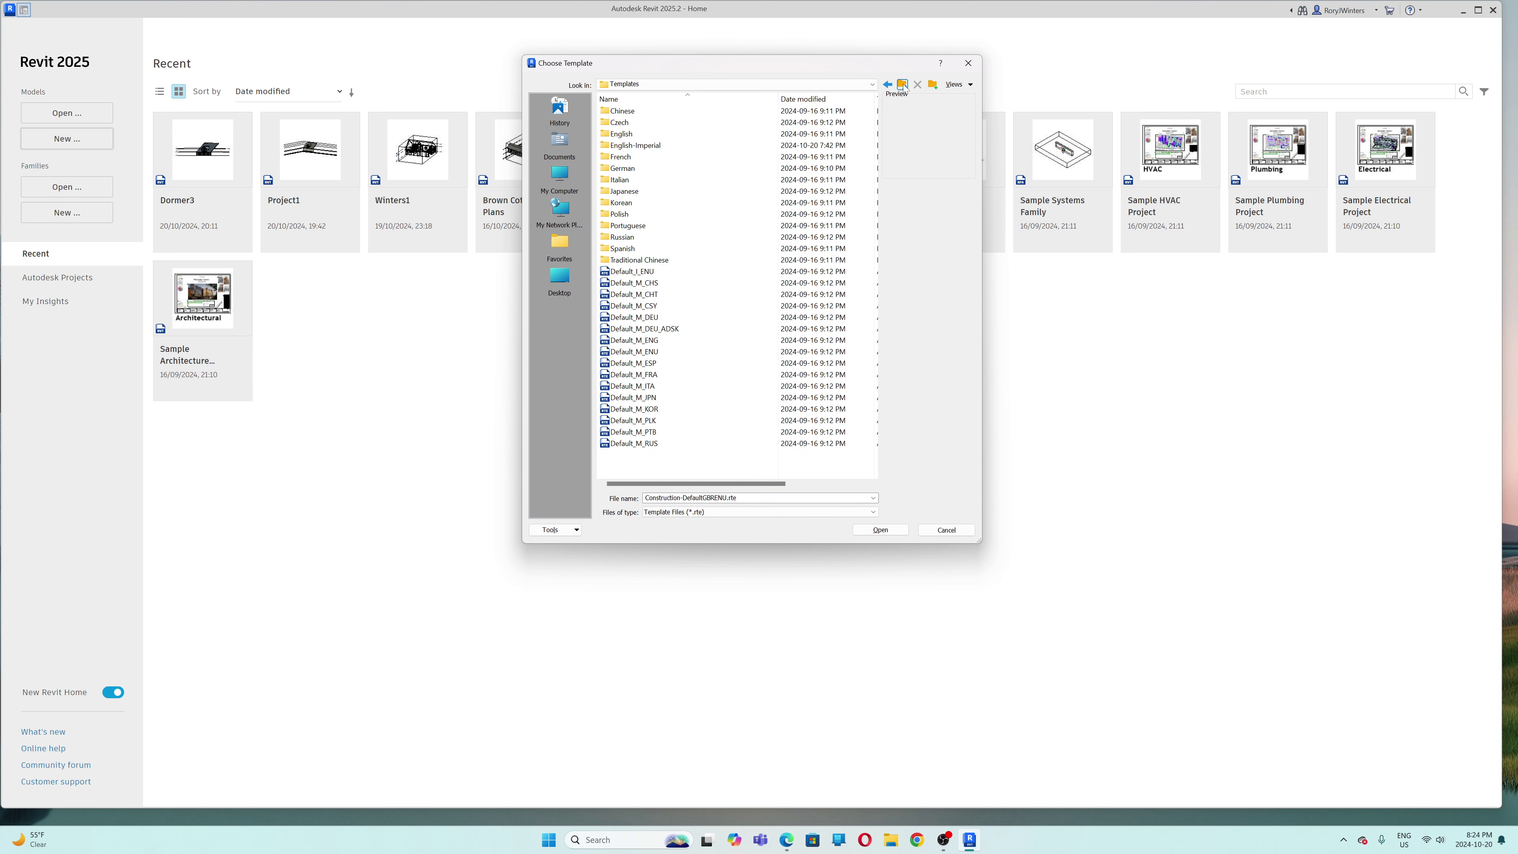
{"action": "double_click", "coordinate": [635, 146]}
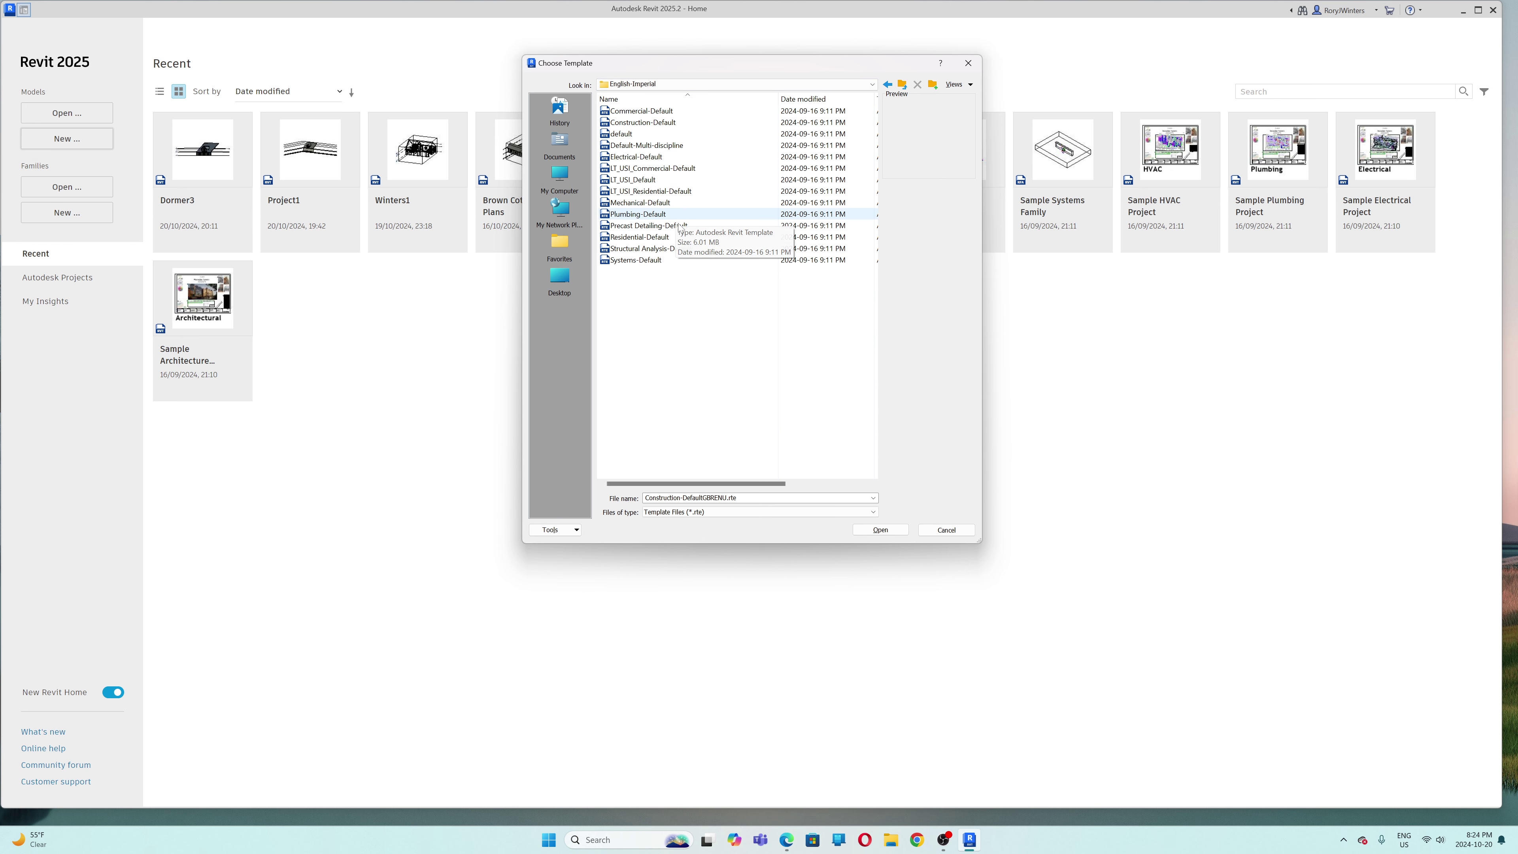
{"action": "left_click", "coordinate": [629, 239]}
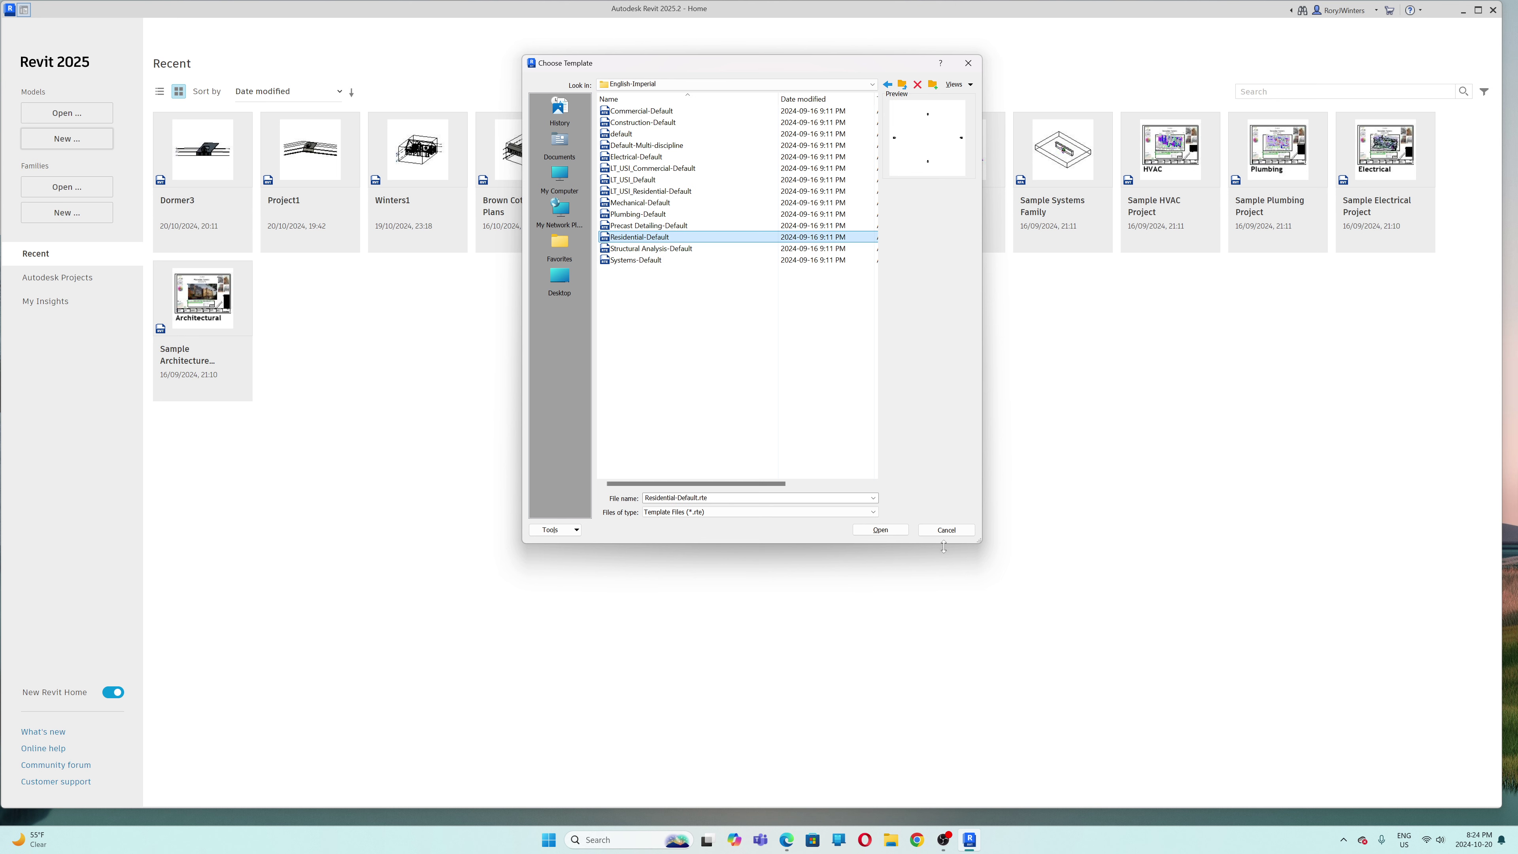
{"action": "key", "text": "Return"}
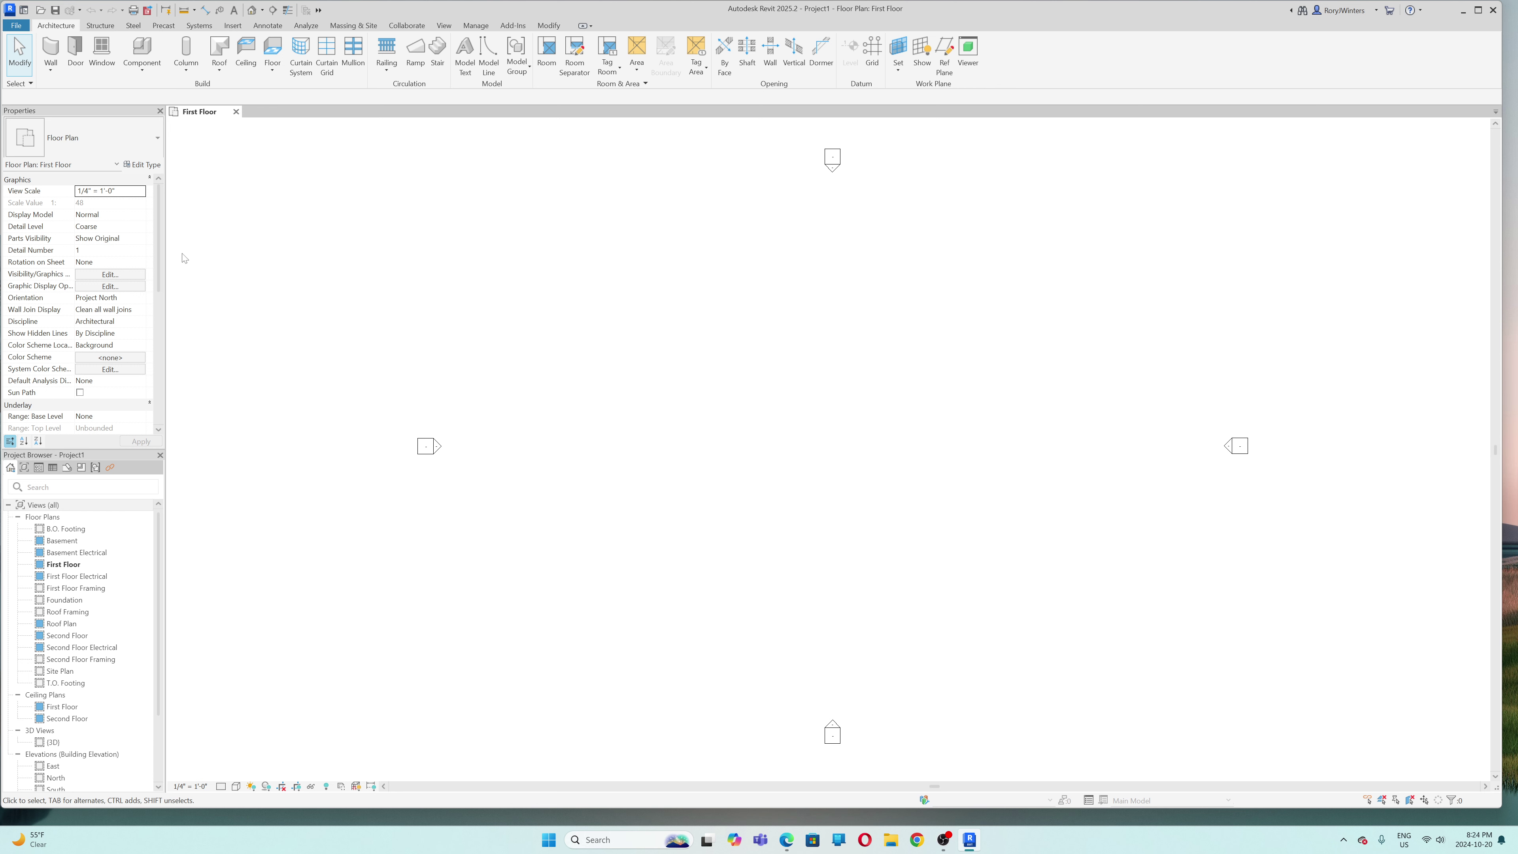
- In the North elevation, delete the Foundation, Basement, T.O. Footing and B.O. Footing levels together with their associated views
{"action": "double_click", "coordinate": [56, 777]}
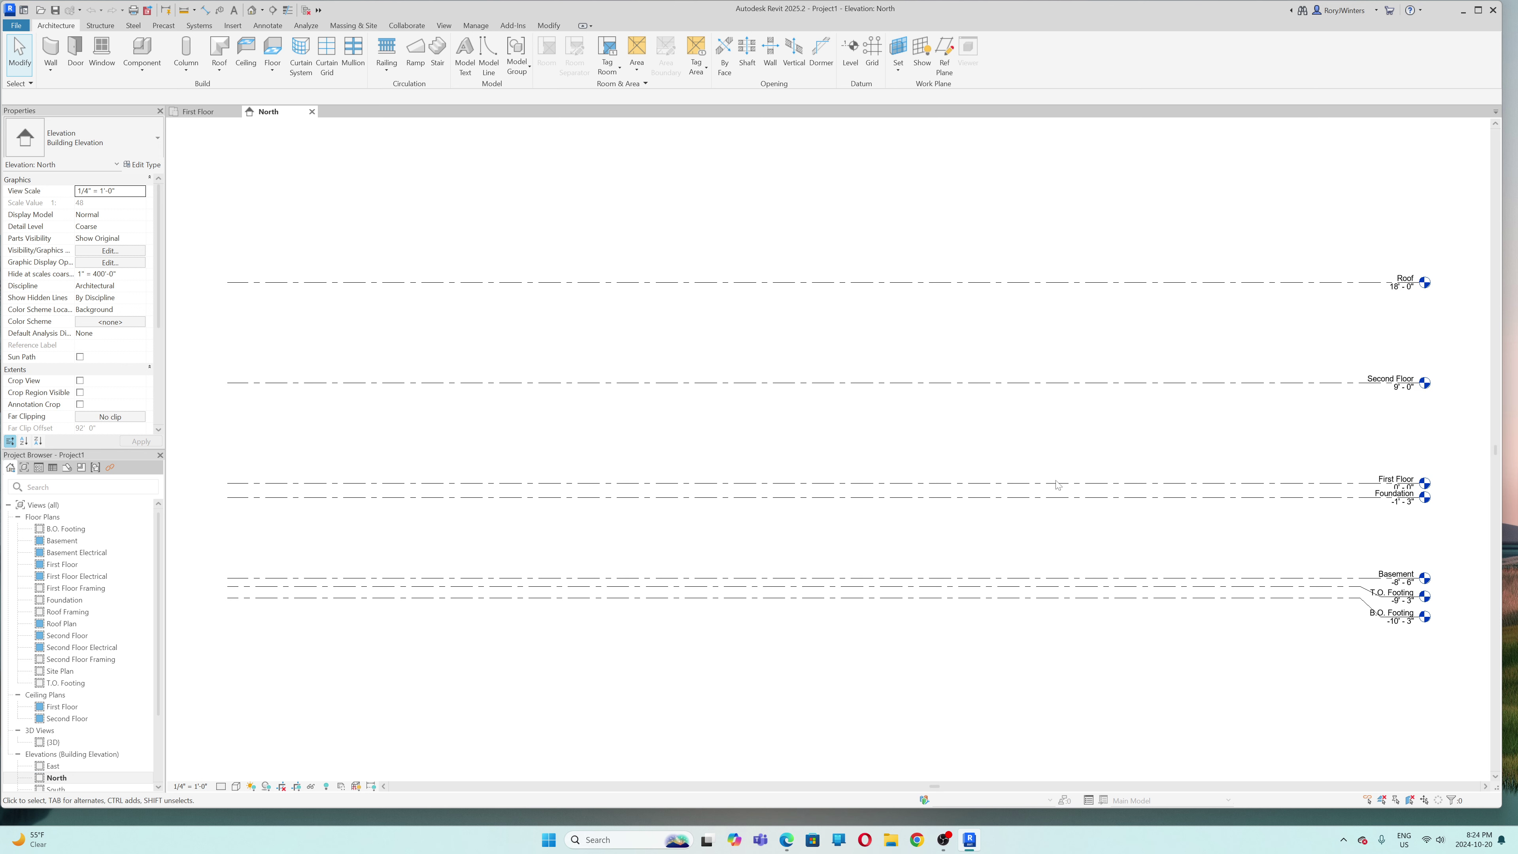
{"action": "left_click_drag", "start_coordinate": [1264, 656], "coordinate": [1157, 493]}
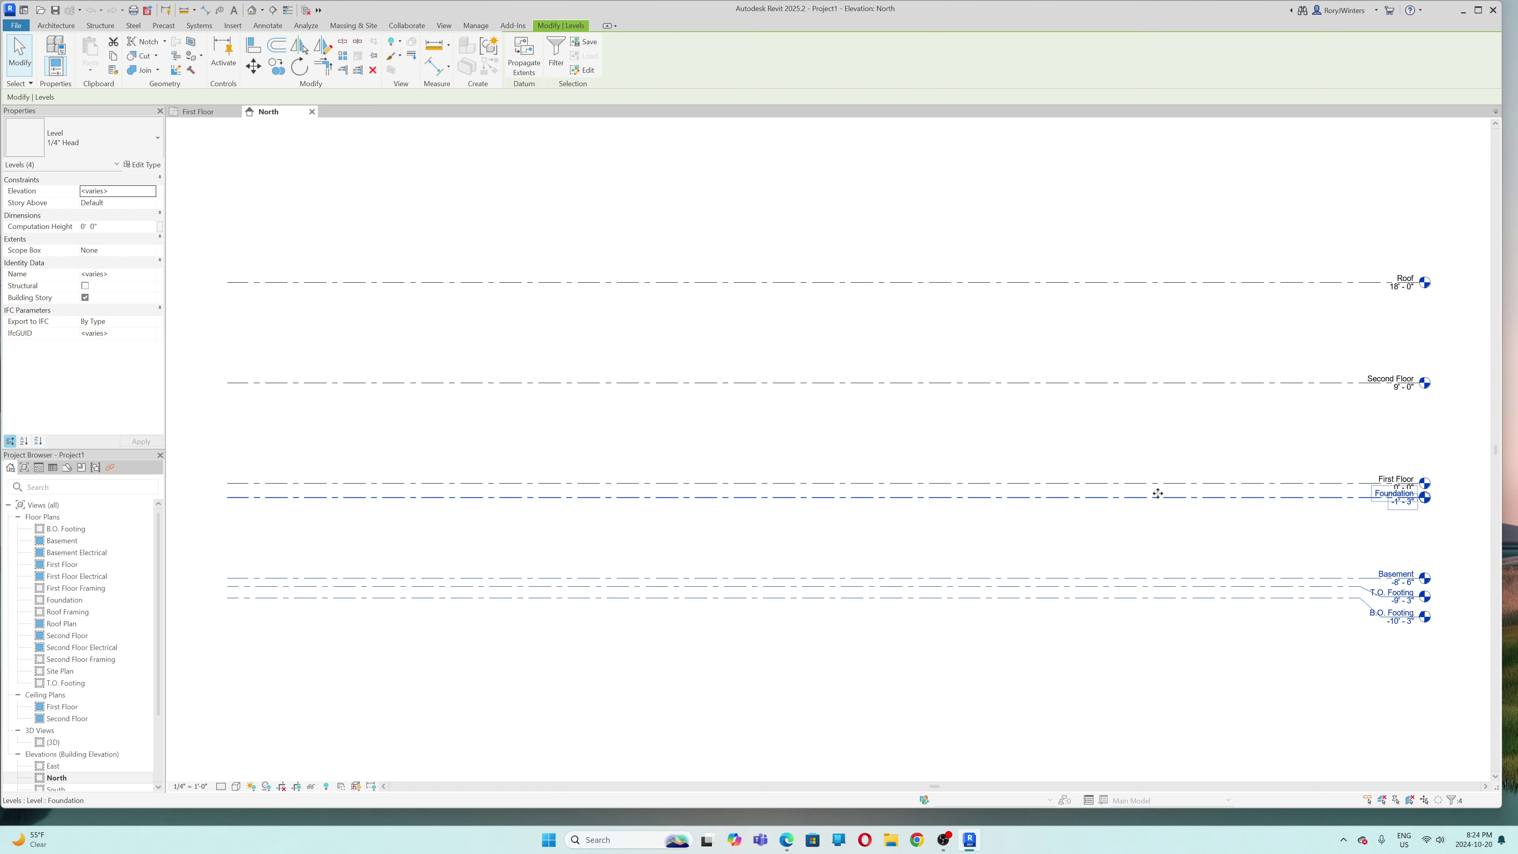
{"action": "key", "text": "Delete"}
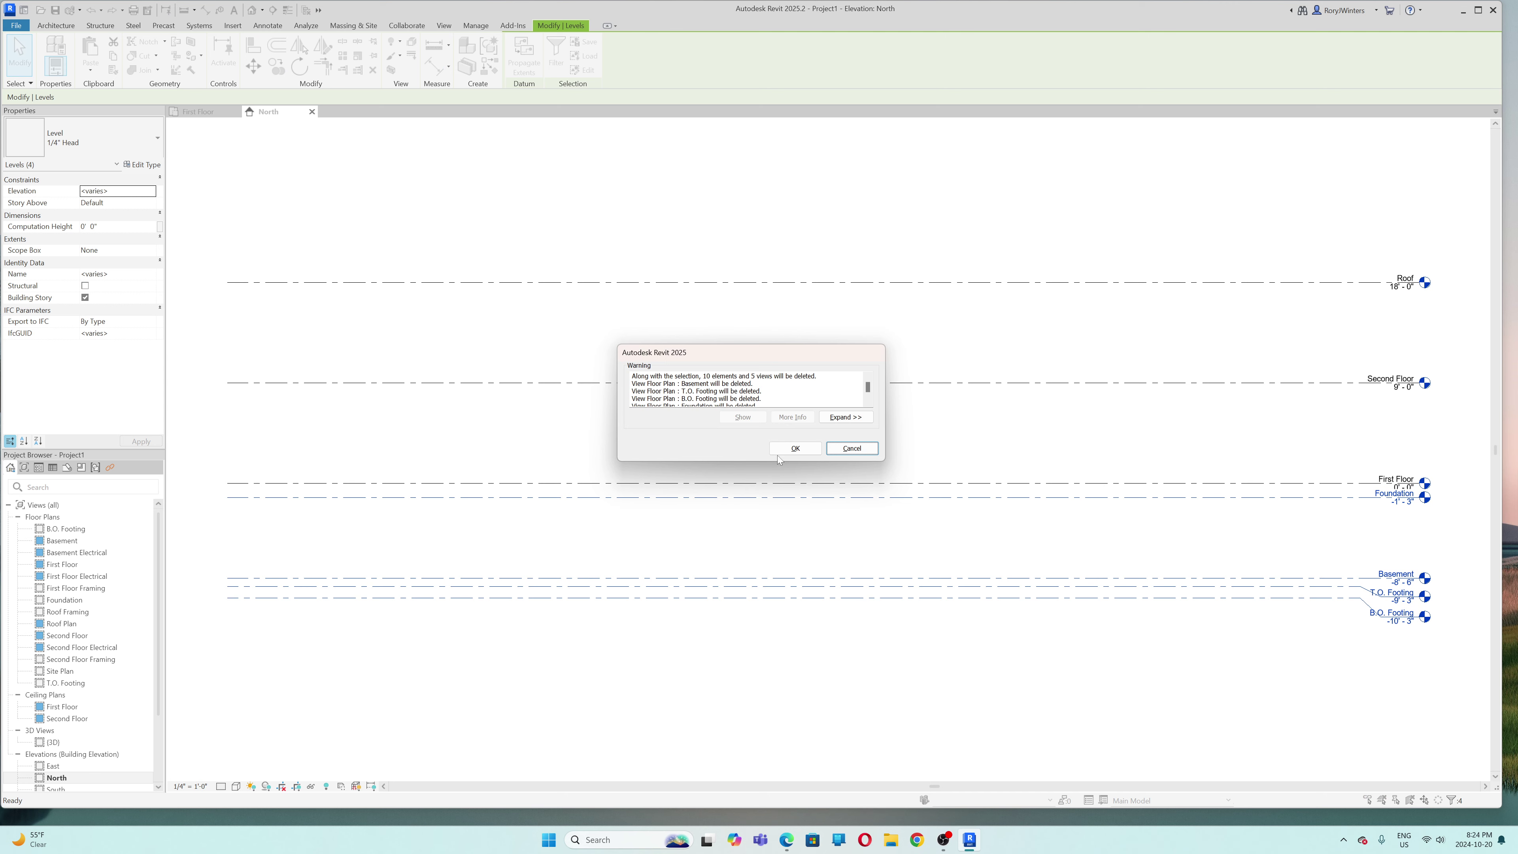
{"action": "left_click", "coordinate": [792, 449]}
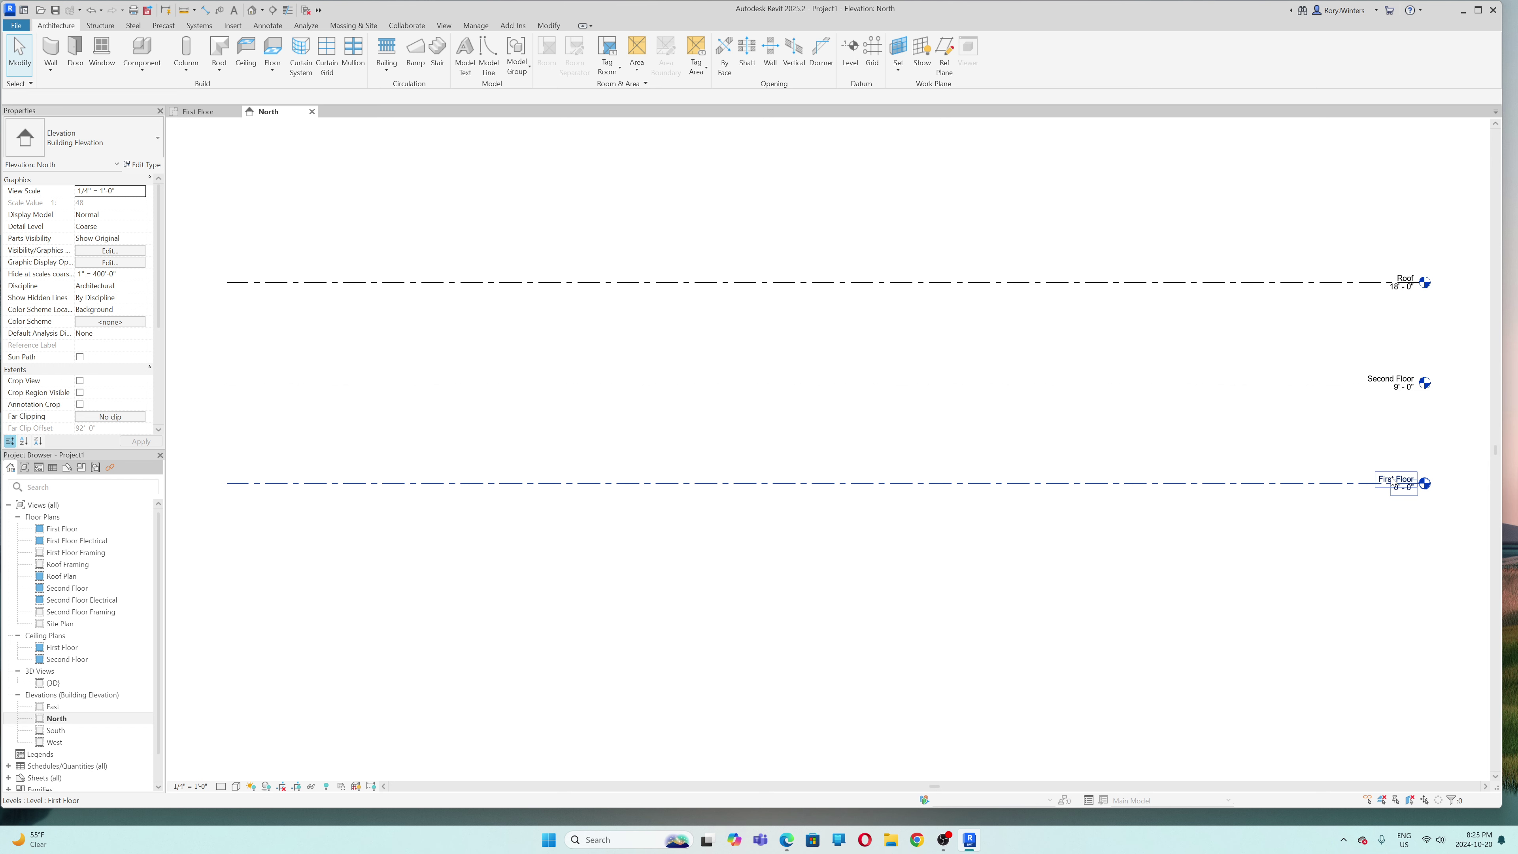
- Rename the Second Floor level as T/O Wall and rename its corresponding views to match
{"action": "left_click", "coordinate": [1391, 381]}
{"action": "left_click", "coordinate": [1385, 376]}
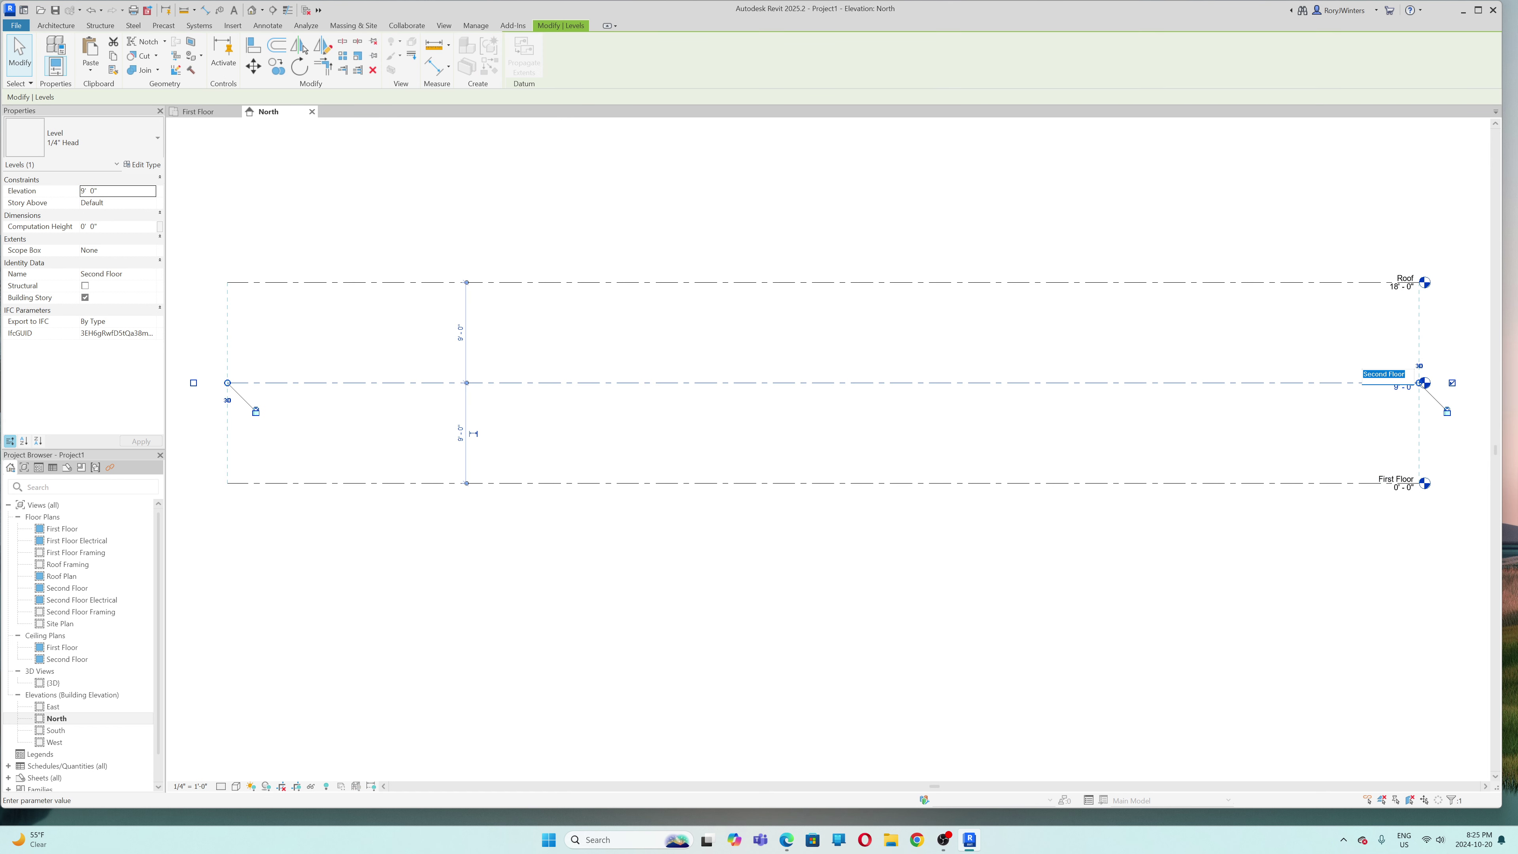
{"action": "type", "text": "T"}
{"action": "type", "text": "/O Wall"}
{"action": "key", "text": "Return"}
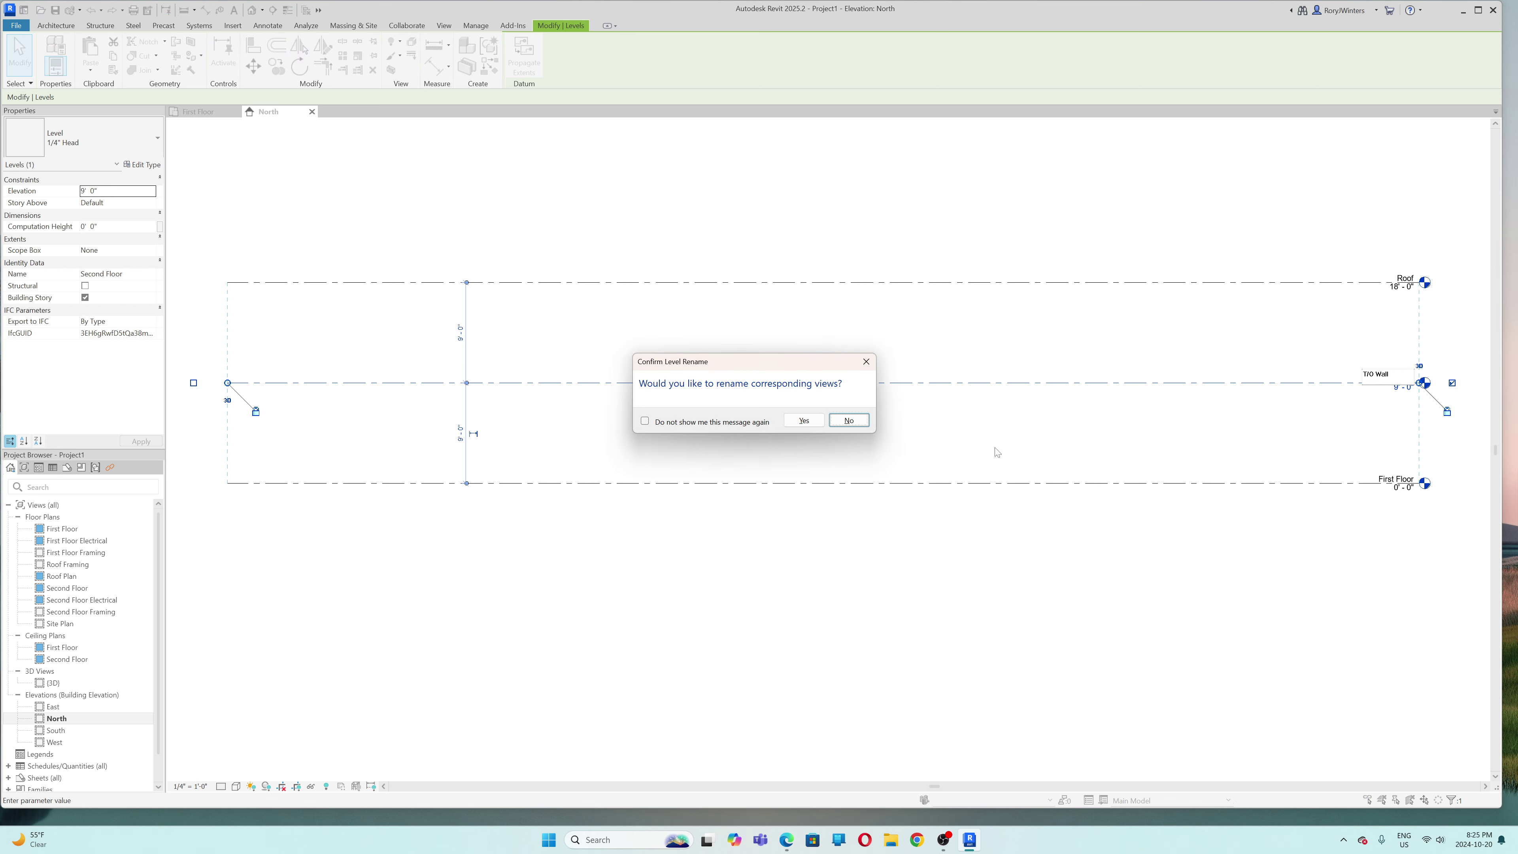
{"action": "left_click", "coordinate": [804, 420]}
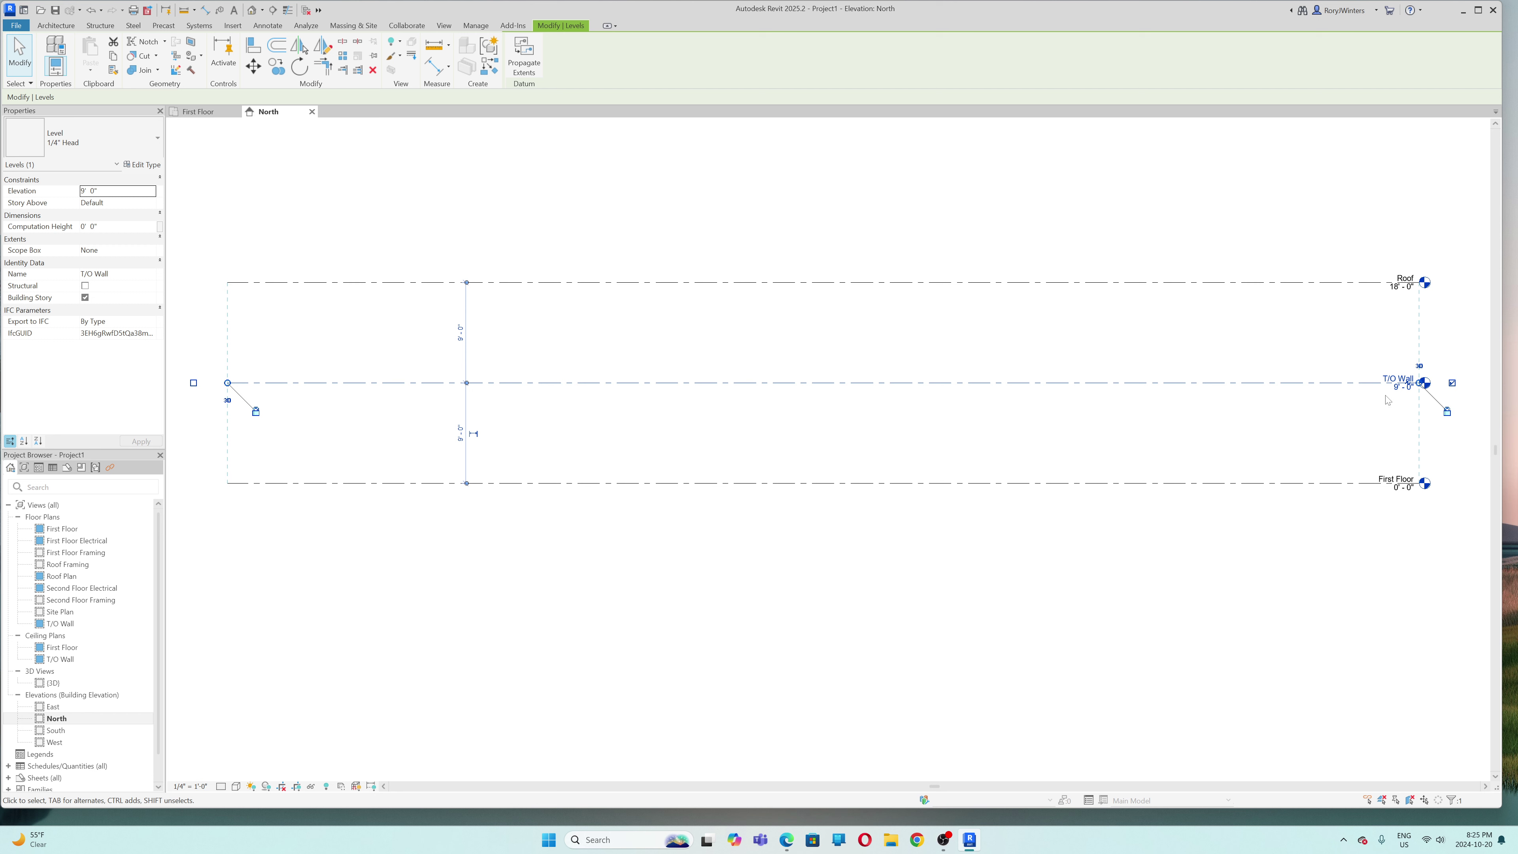
- Set the elevation of the T/O Wall level to 8' - 0"
{"action": "left_click", "coordinate": [1403, 386]}
{"action": "type", "text": "8"}
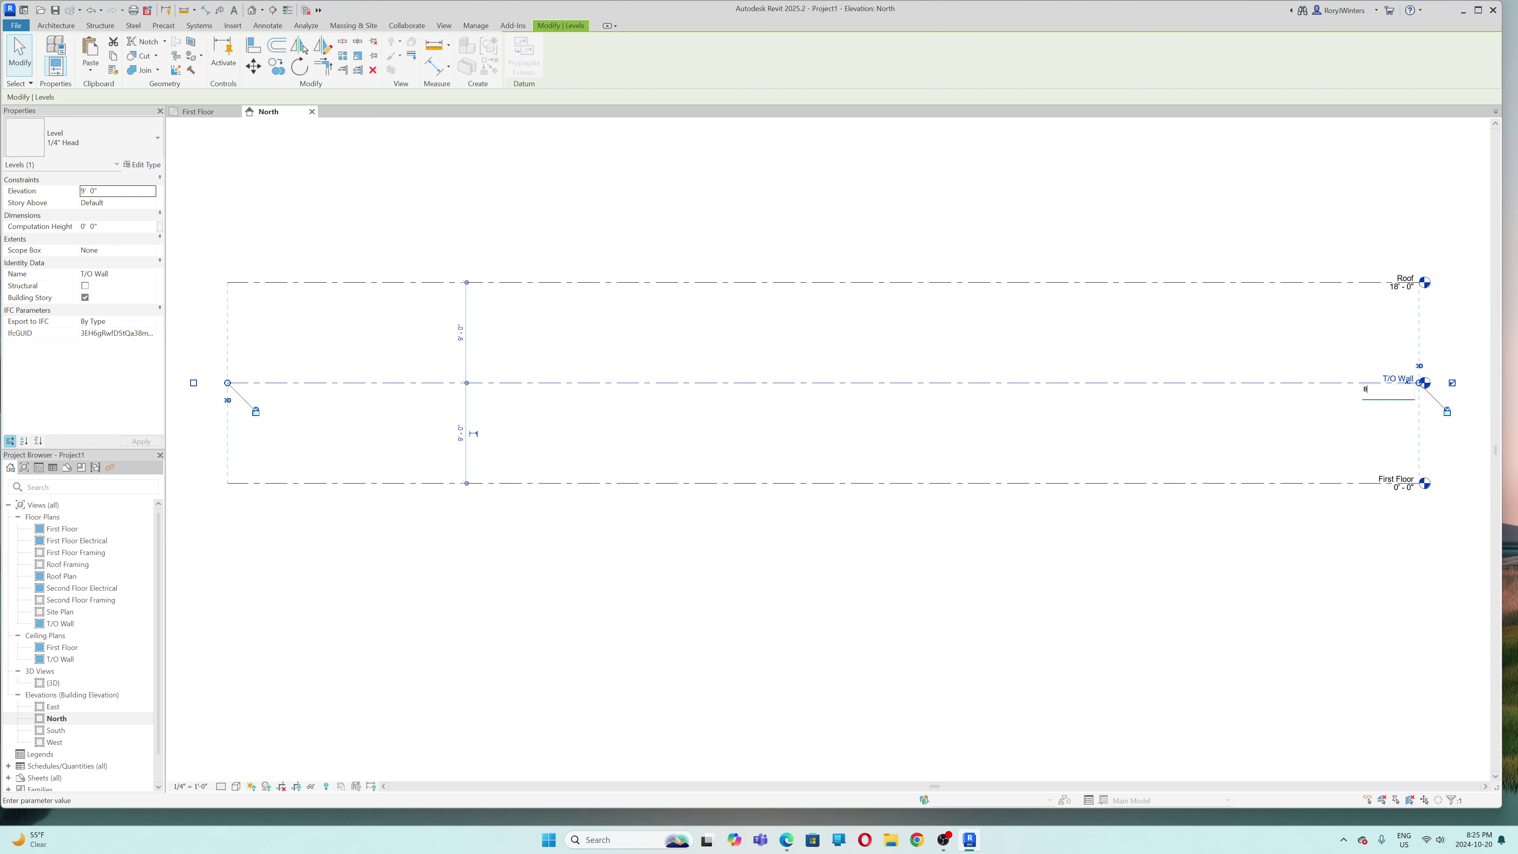
{"action": "key", "text": "Return"}
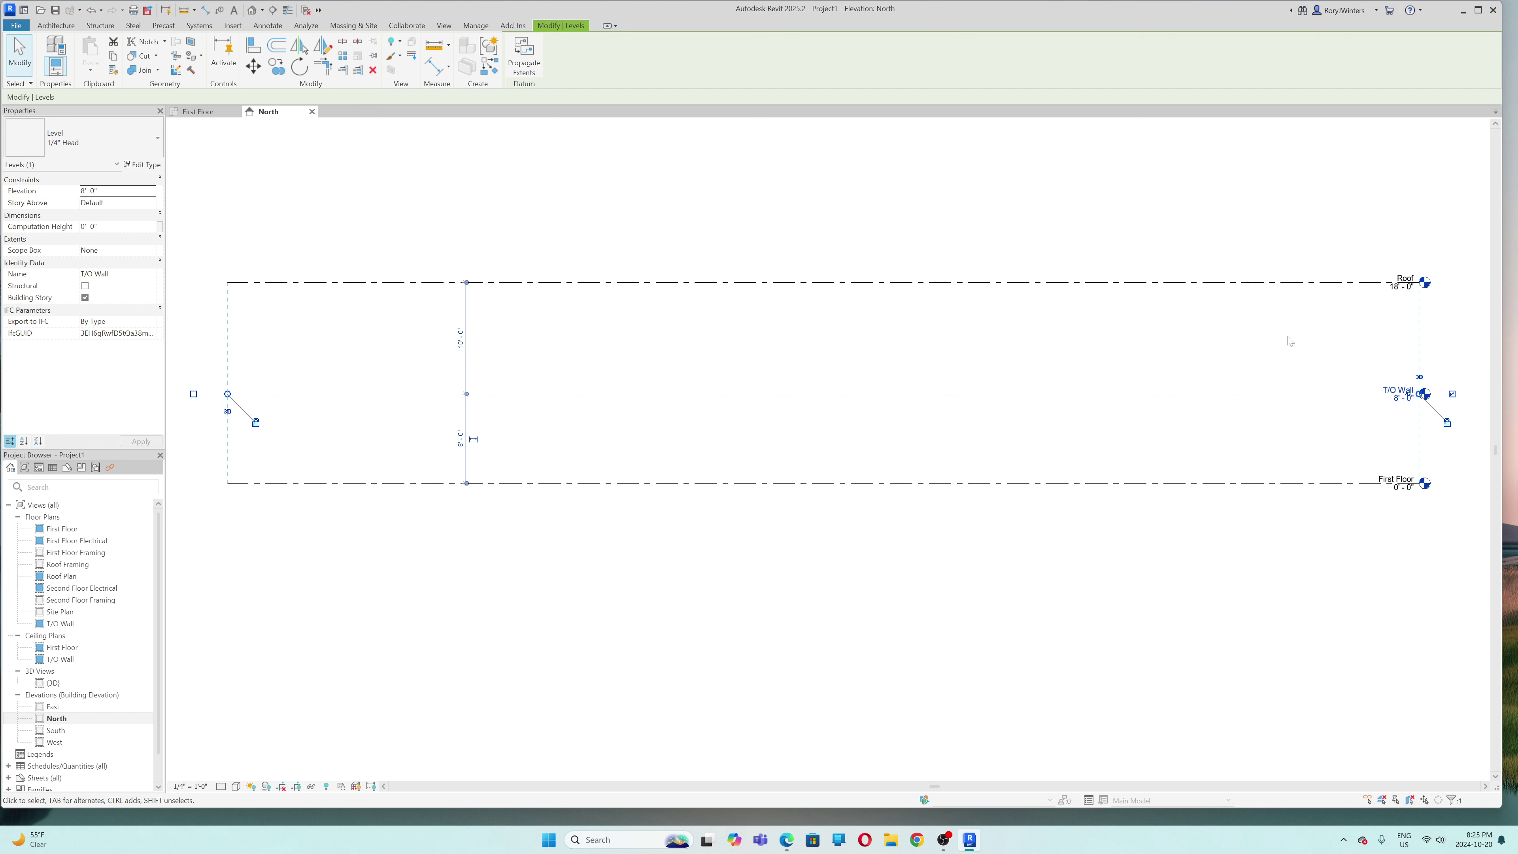
{"action": "left_click", "coordinate": [1299, 338]}
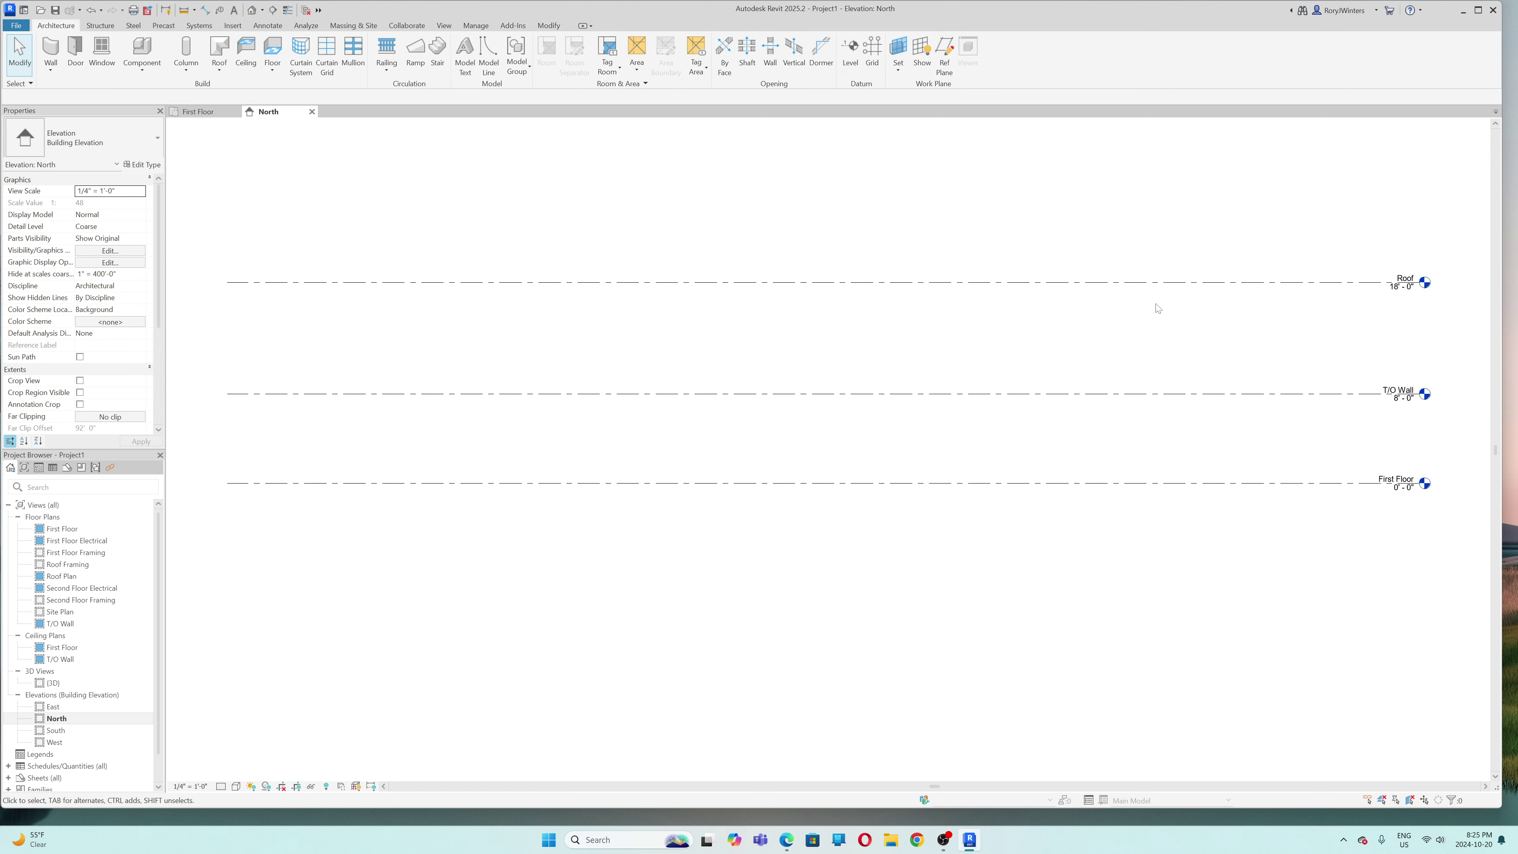
- Add two full-length levels between T/O Wall and Roof, at 11' - 0" and 14' - 6", aligned with the existing level ends
{"action": "left_click", "coordinate": [849, 52]}
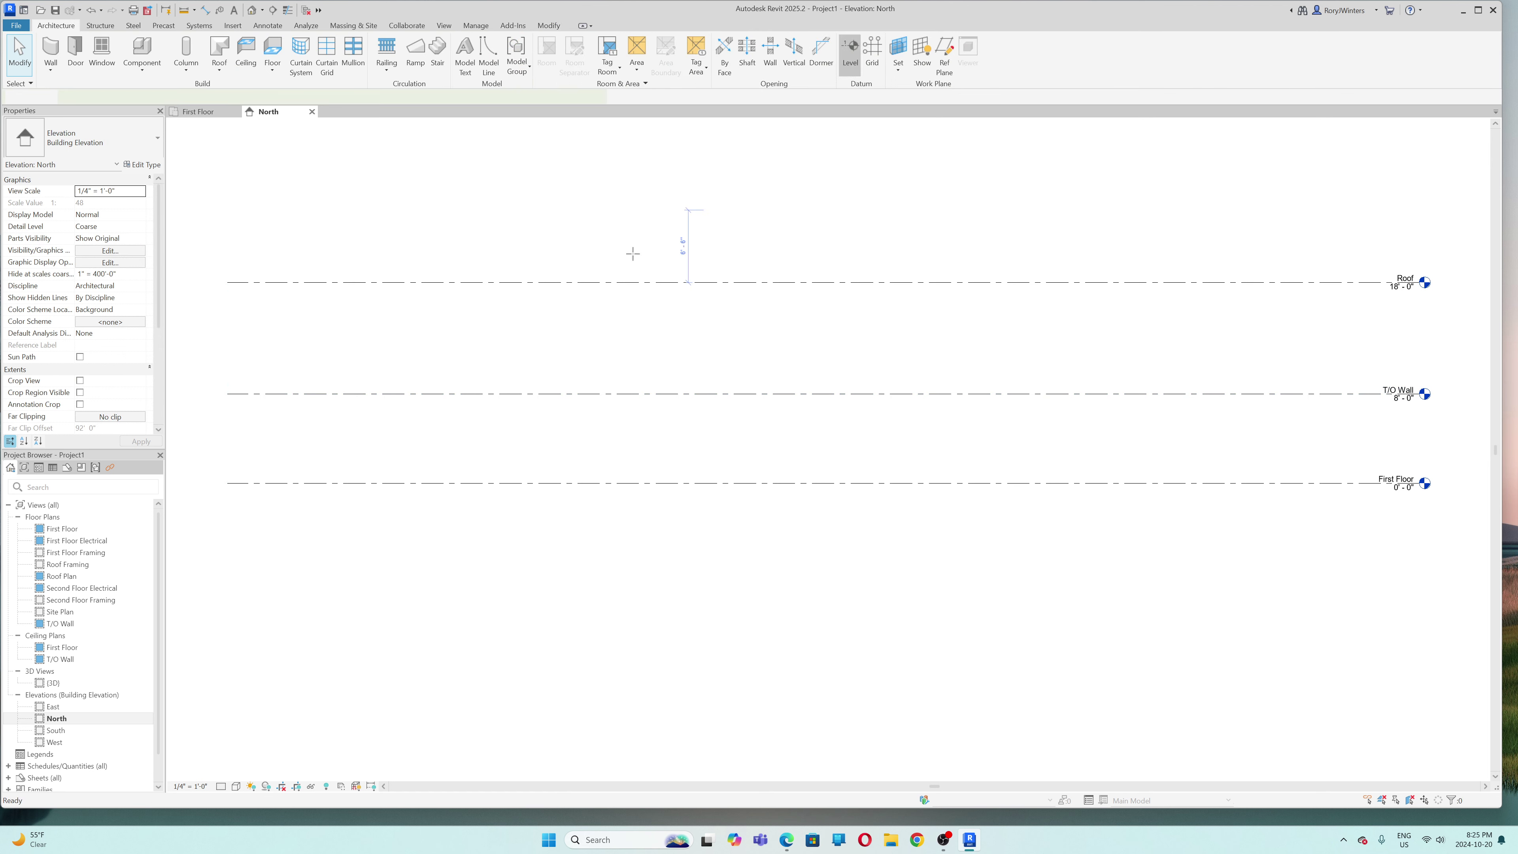
{"action": "left_click", "coordinate": [224, 360]}
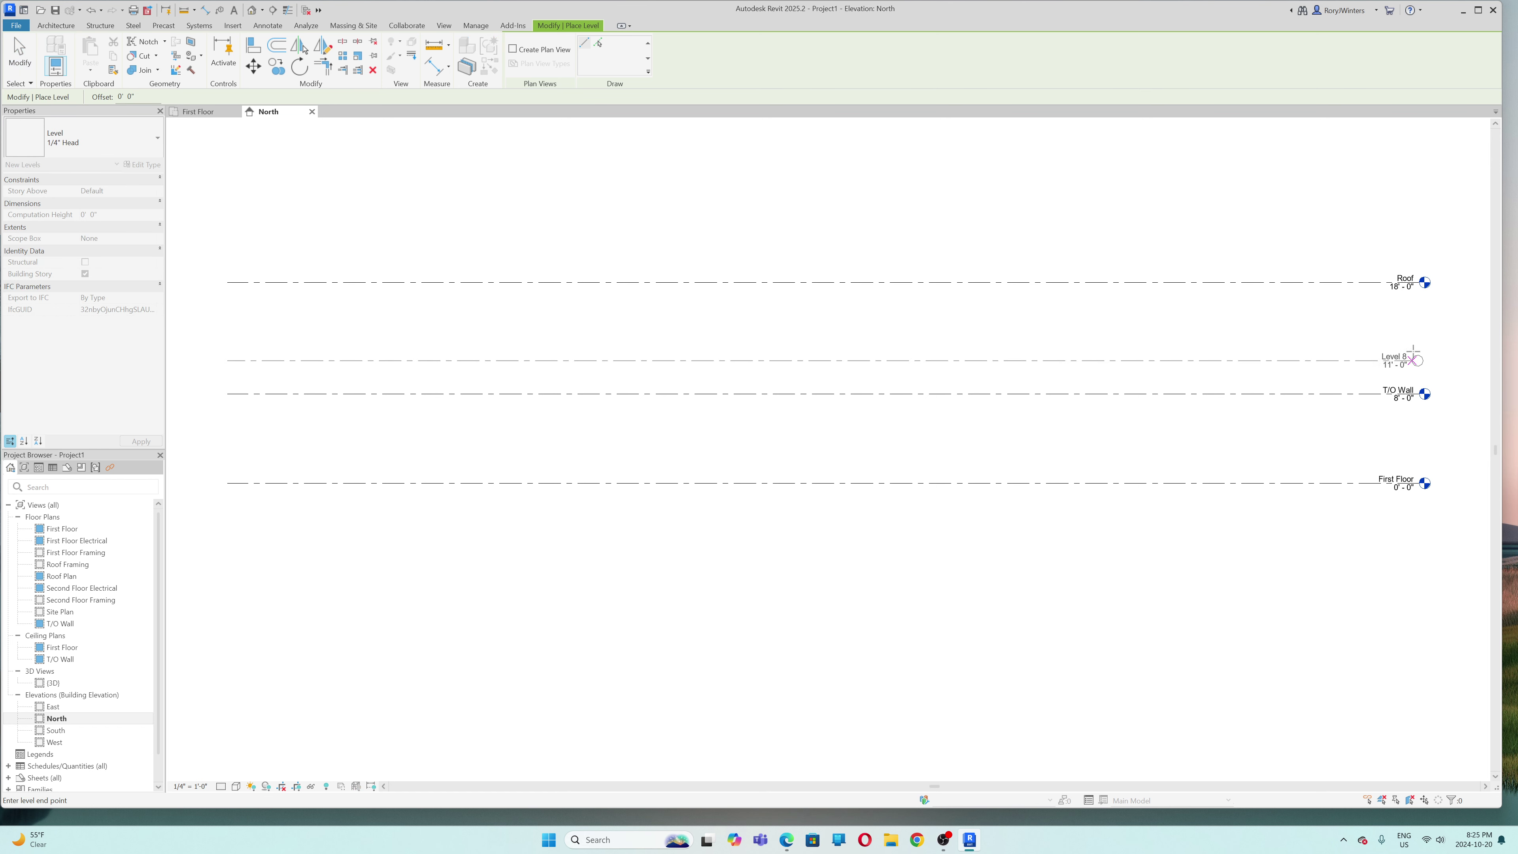
{"action": "left_click", "coordinate": [1418, 361]}
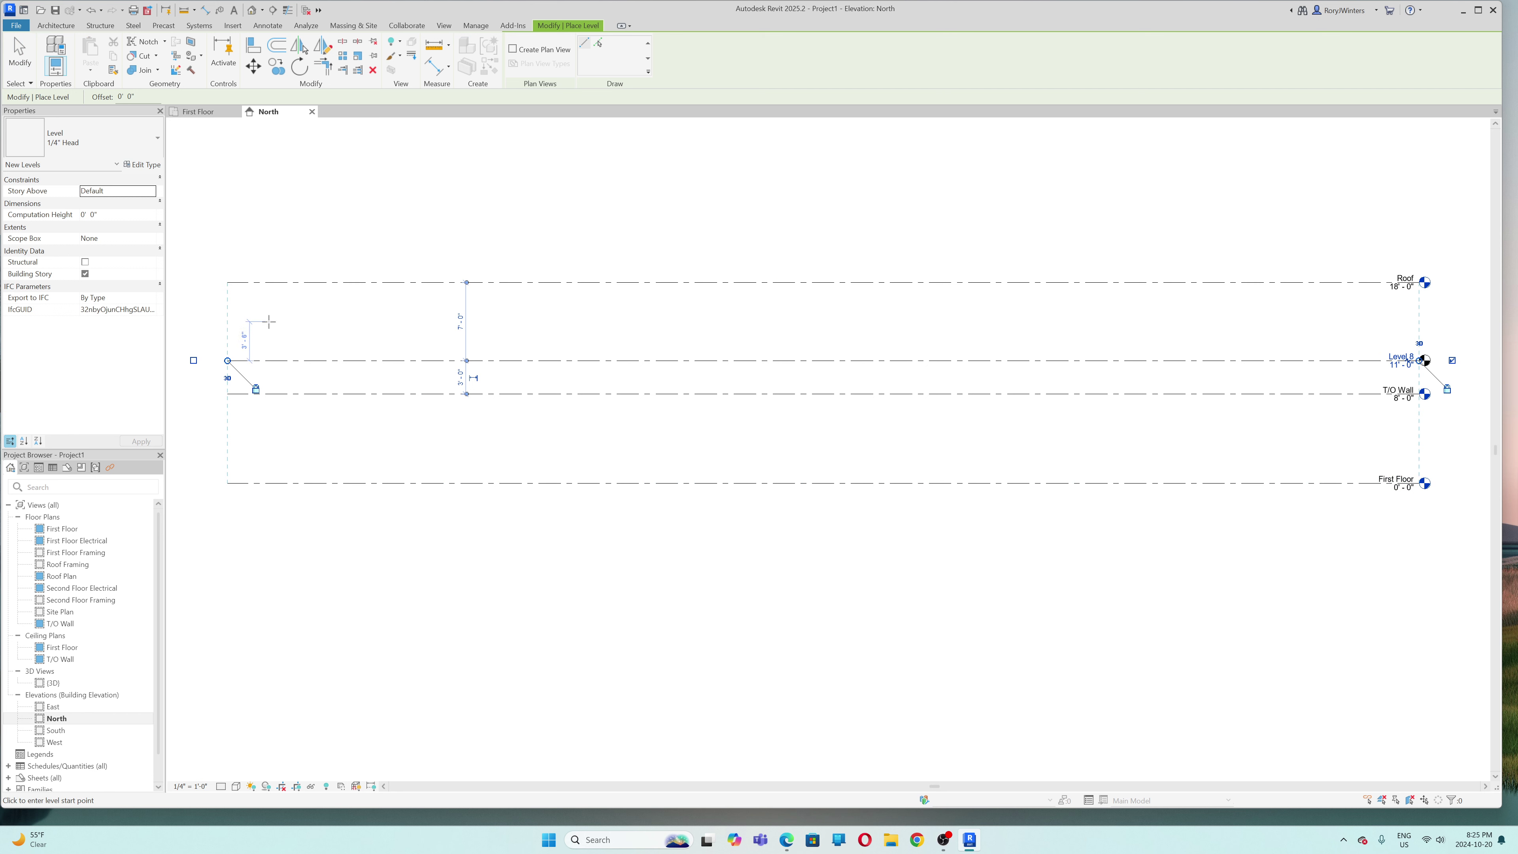
{"action": "left_click", "coordinate": [228, 323]}
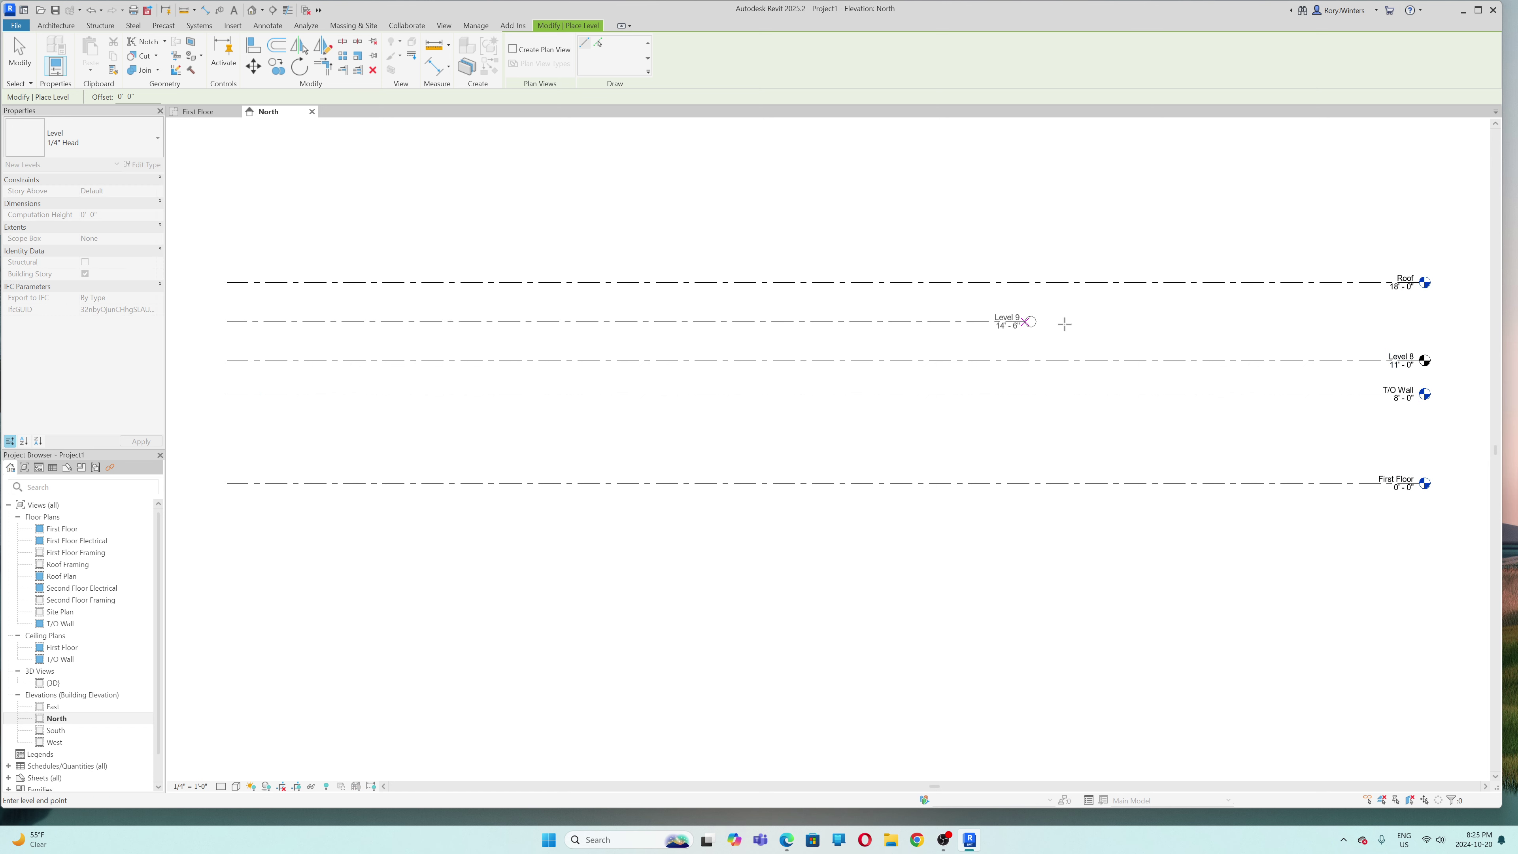
{"action": "left_click", "coordinate": [1419, 321]}
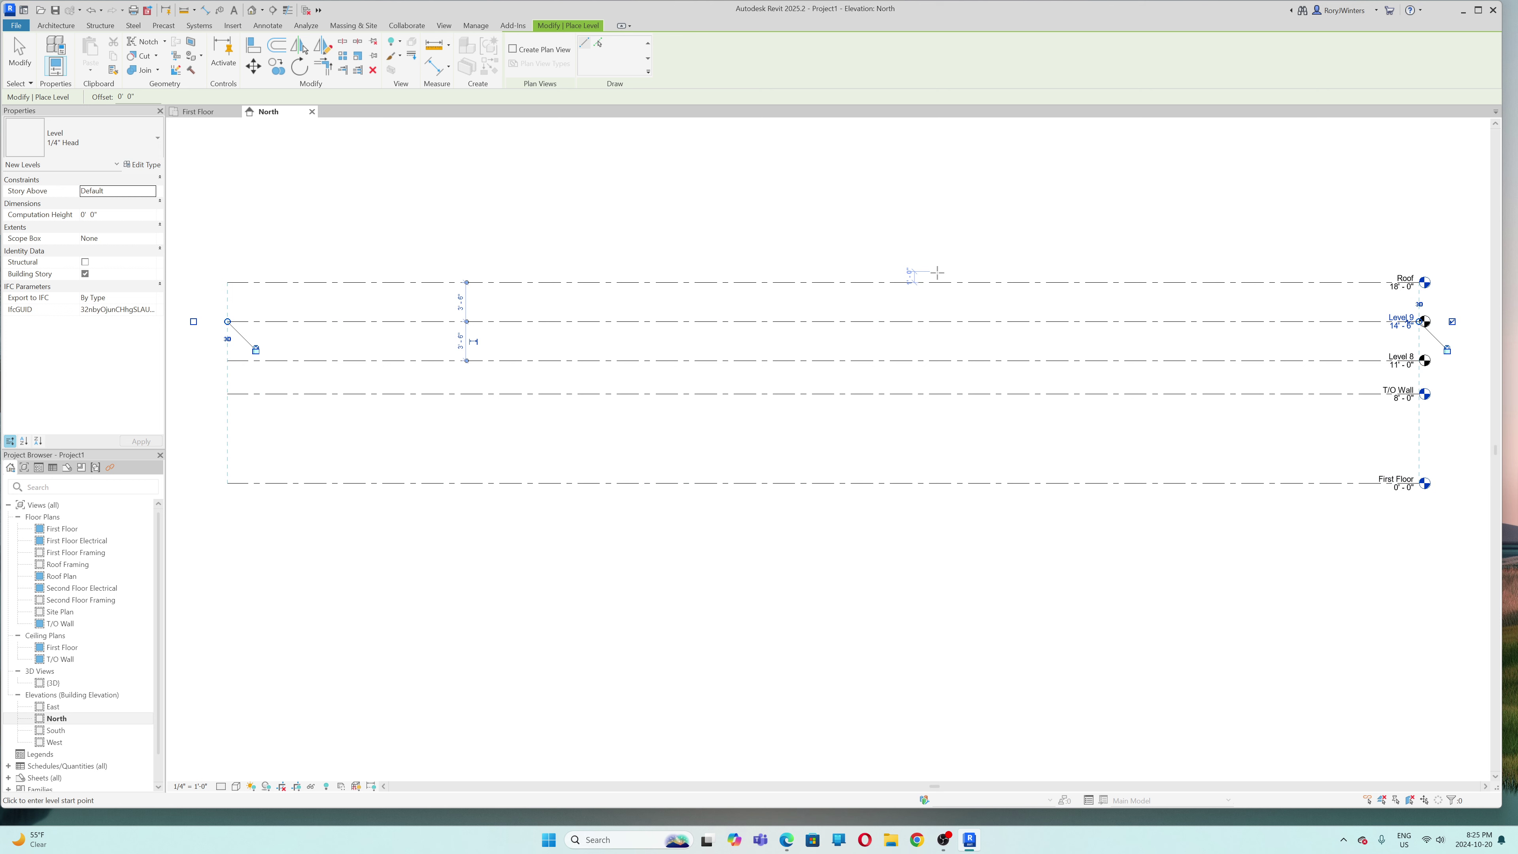
{"action": "key", "text": "Escape"}
{"action": "key", "text": "Escape"}
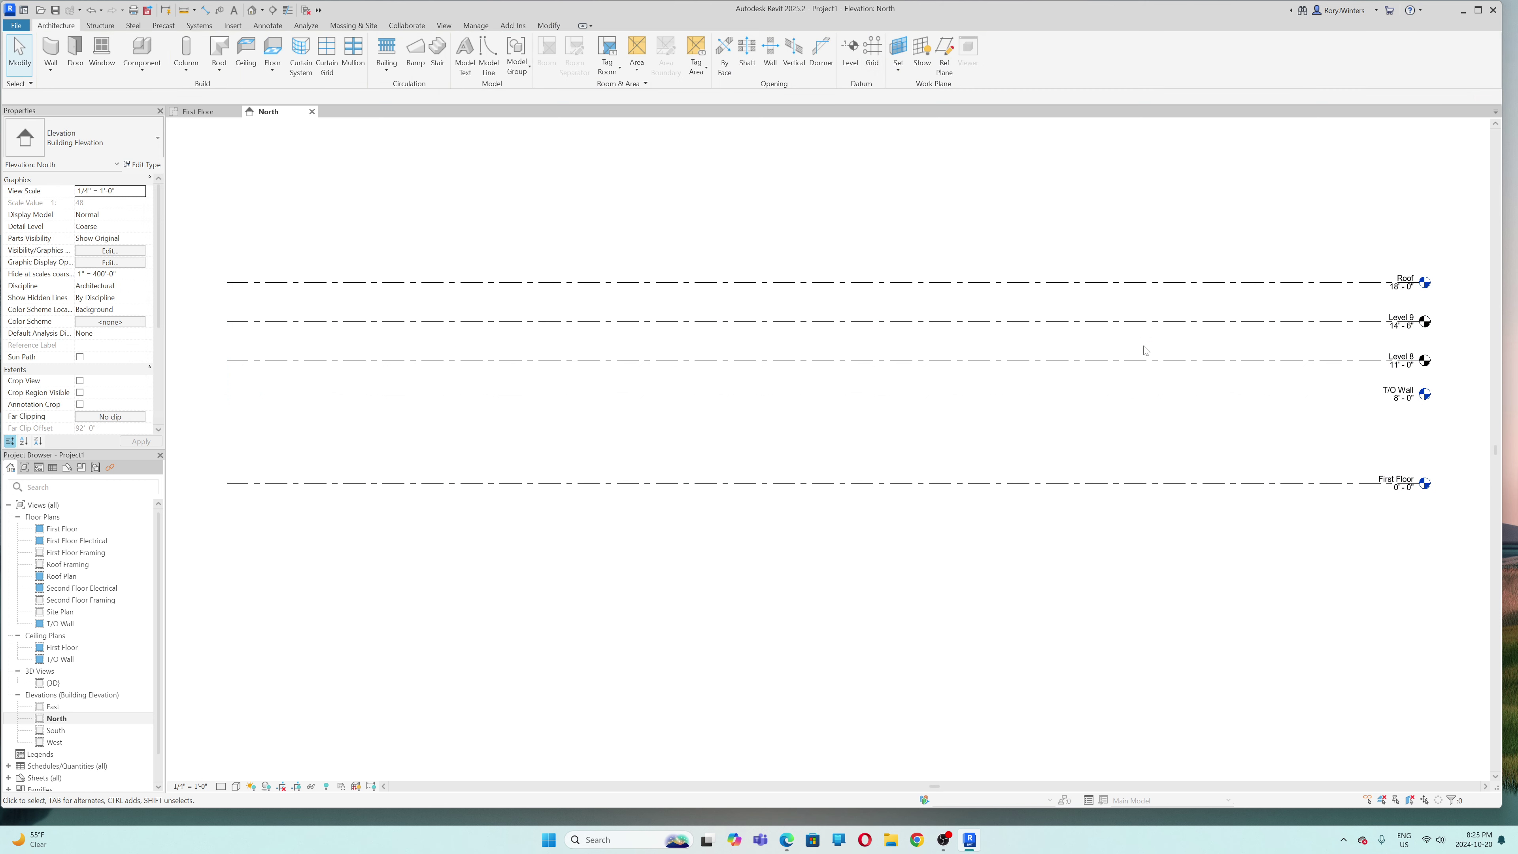
- Rename the new level at 14' - 6" as T/O Dormer
{"action": "left_click", "coordinate": [1268, 322]}
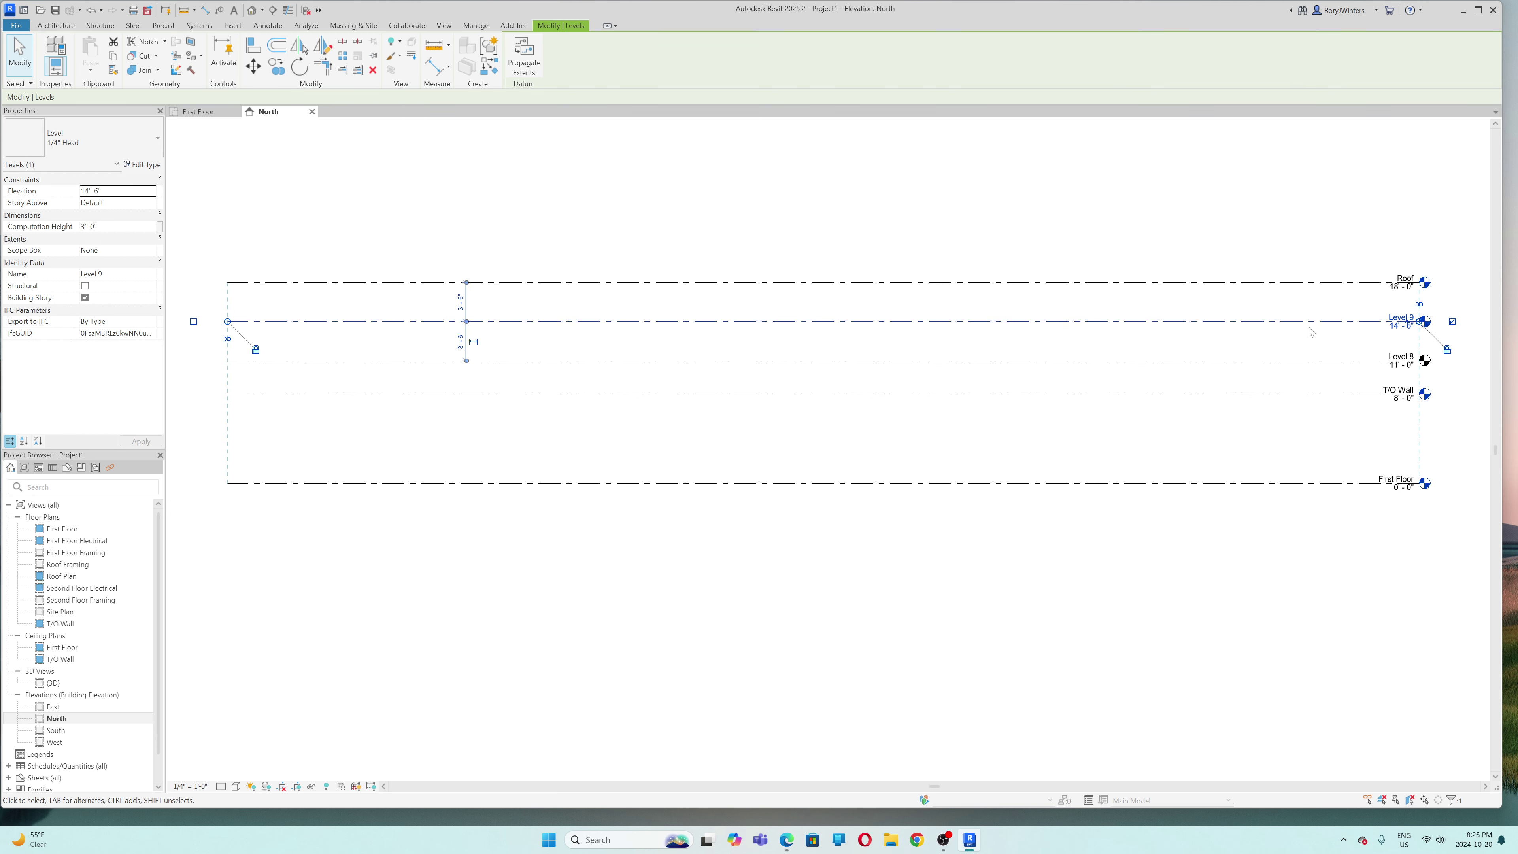
{"action": "scroll", "coordinate": [1416, 322], "scroll_direction": "up", "scroll_amount": 5}
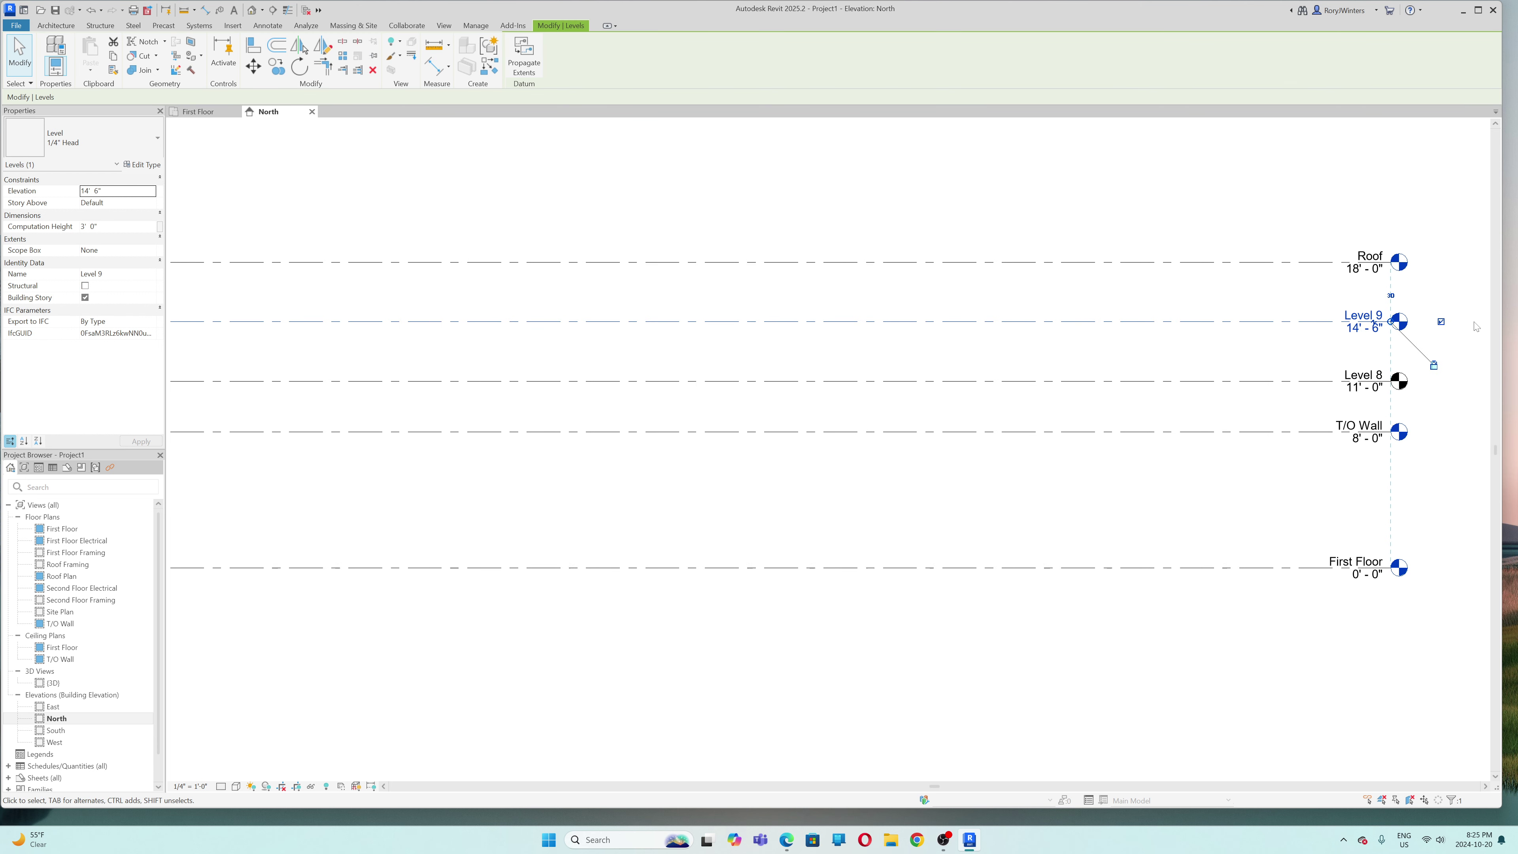
{"action": "left_click", "coordinate": [1253, 323]}
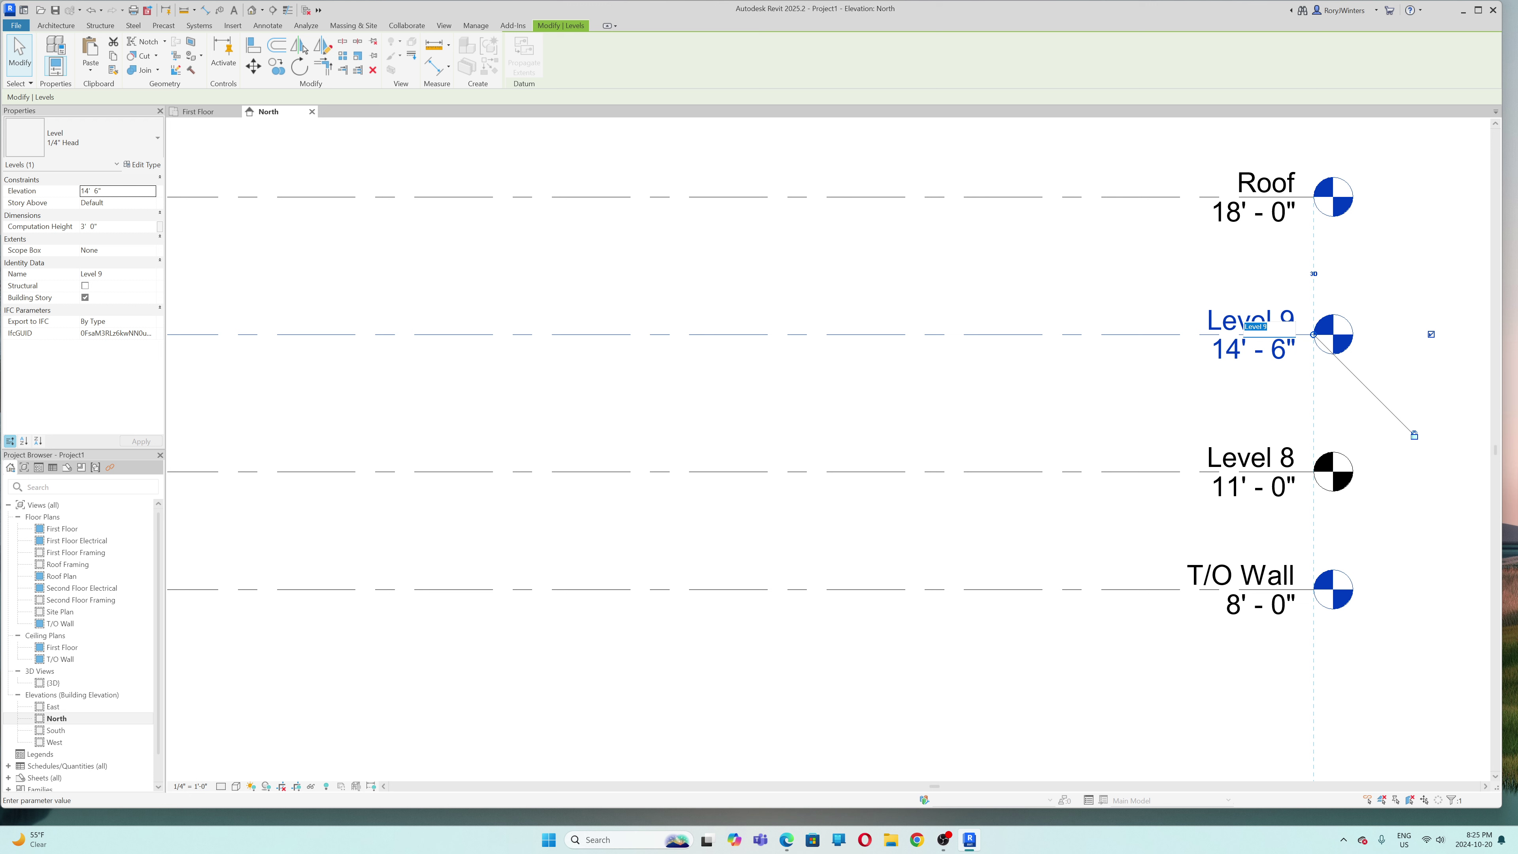
{"action": "type", "text": "T/O Dormer"}
{"action": "key", "text": "Return"}
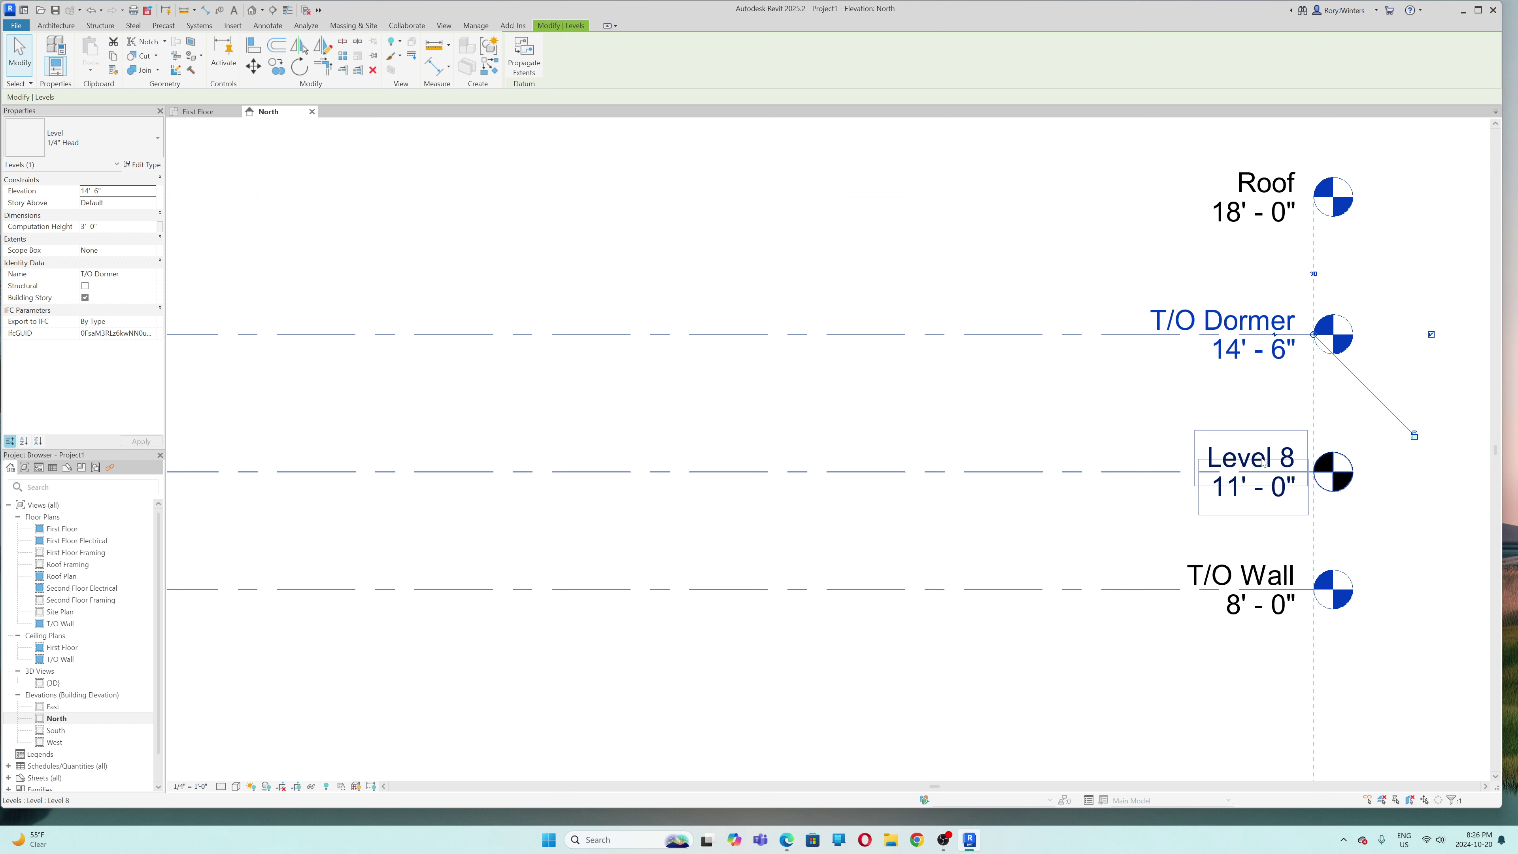
- Rename the new level at 11' - 0" as B/O Dormer
{"action": "left_click", "coordinate": [1263, 461]}
{"action": "left_click", "coordinate": [1267, 462]}
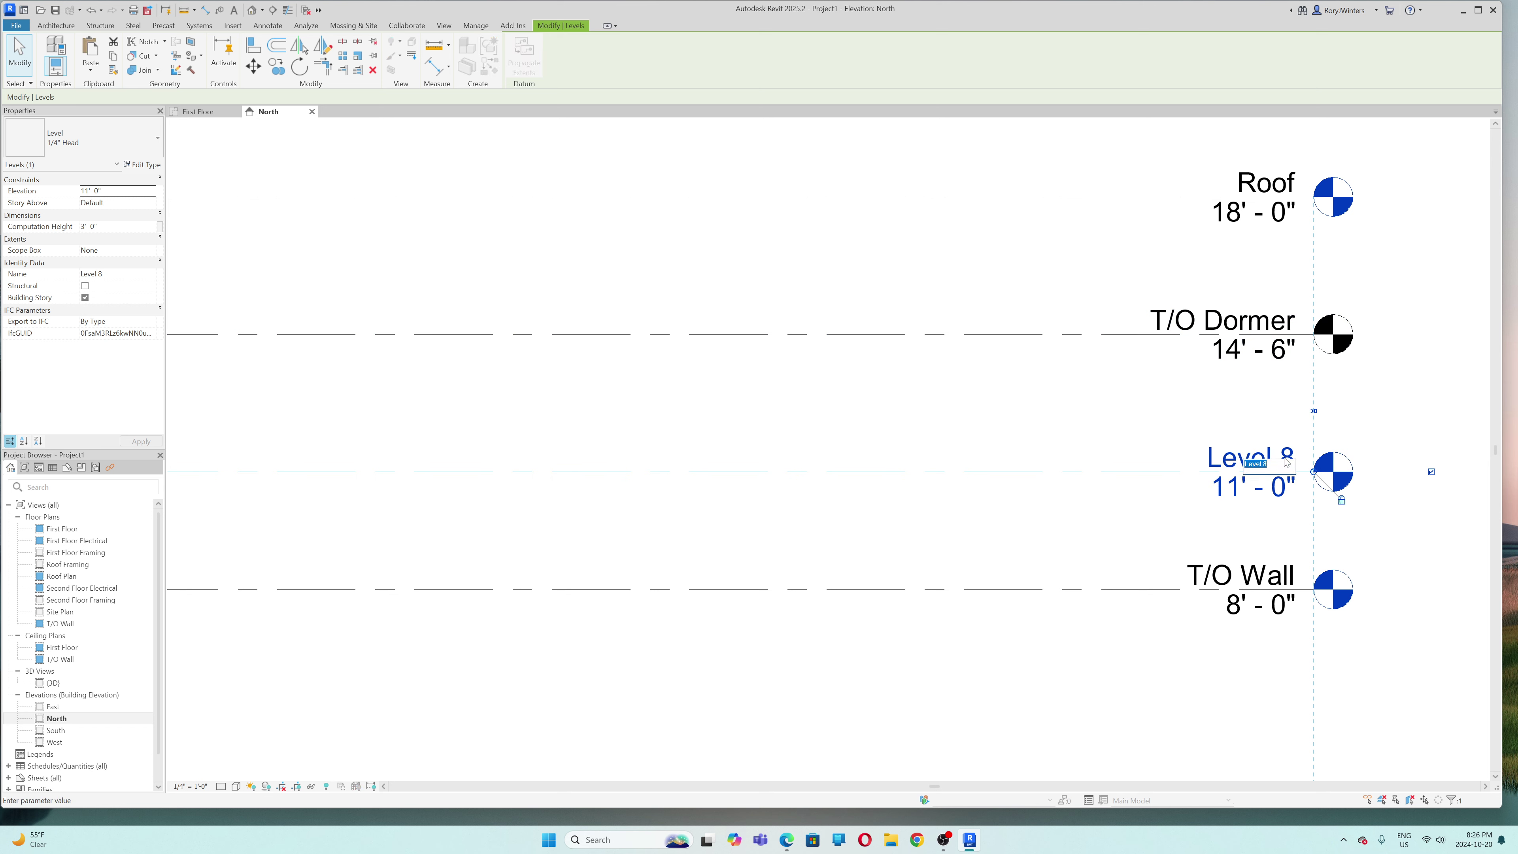
{"action": "type", "text": "B/O Dormer"}
{"action": "key", "text": "Return"}
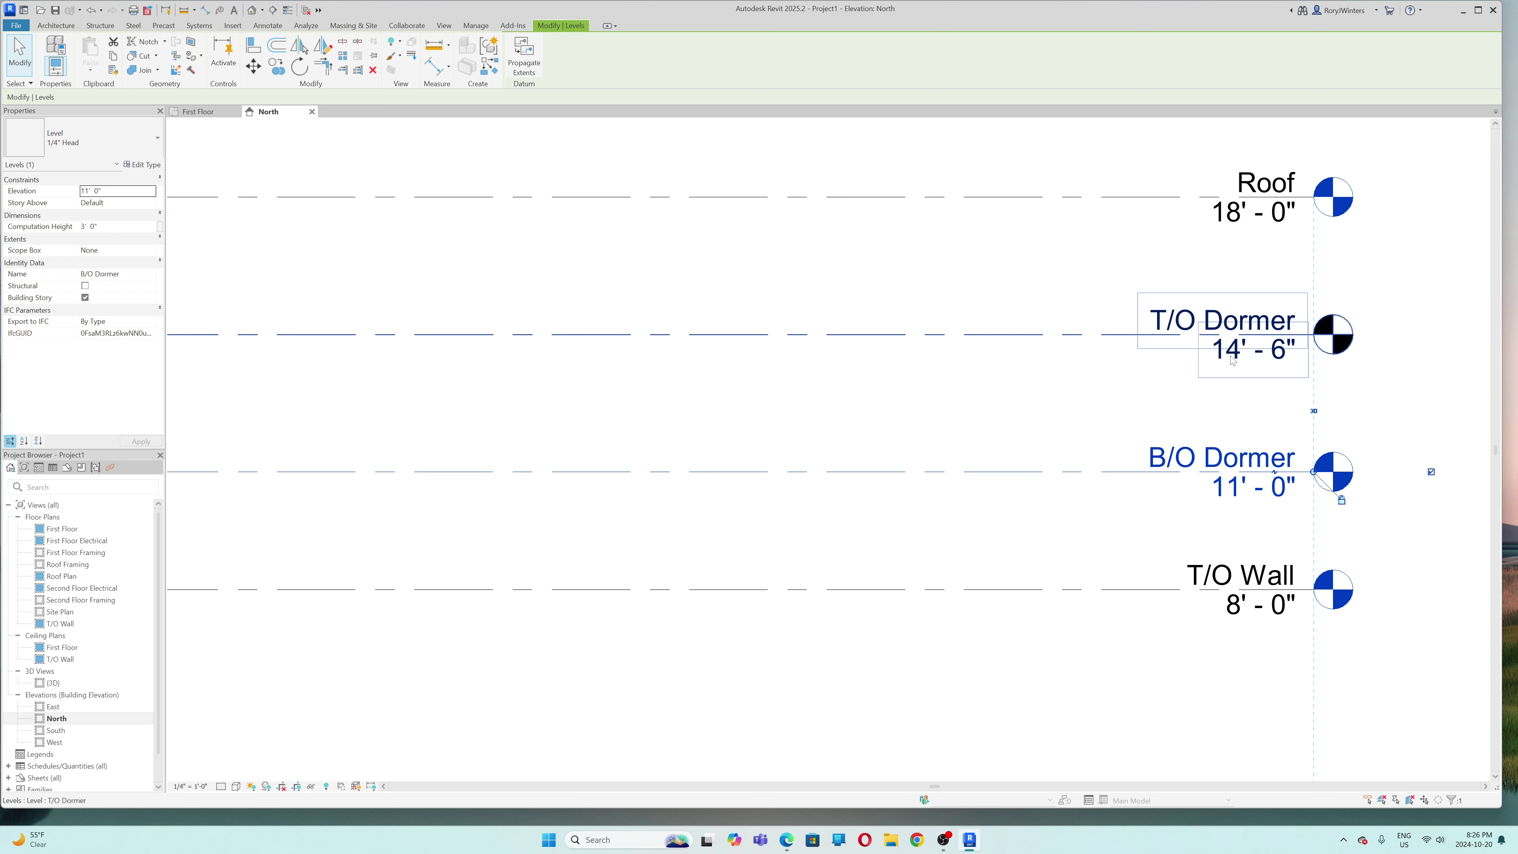
{"action": "scroll", "coordinate": [1198, 382], "scroll_direction": "down", "scroll_amount": 2}
{"action": "scroll", "coordinate": [1260, 369], "scroll_direction": "up", "scroll_amount": 1}
{"action": "scroll", "coordinate": [1261, 369], "scroll_direction": "down", "scroll_amount": 2}
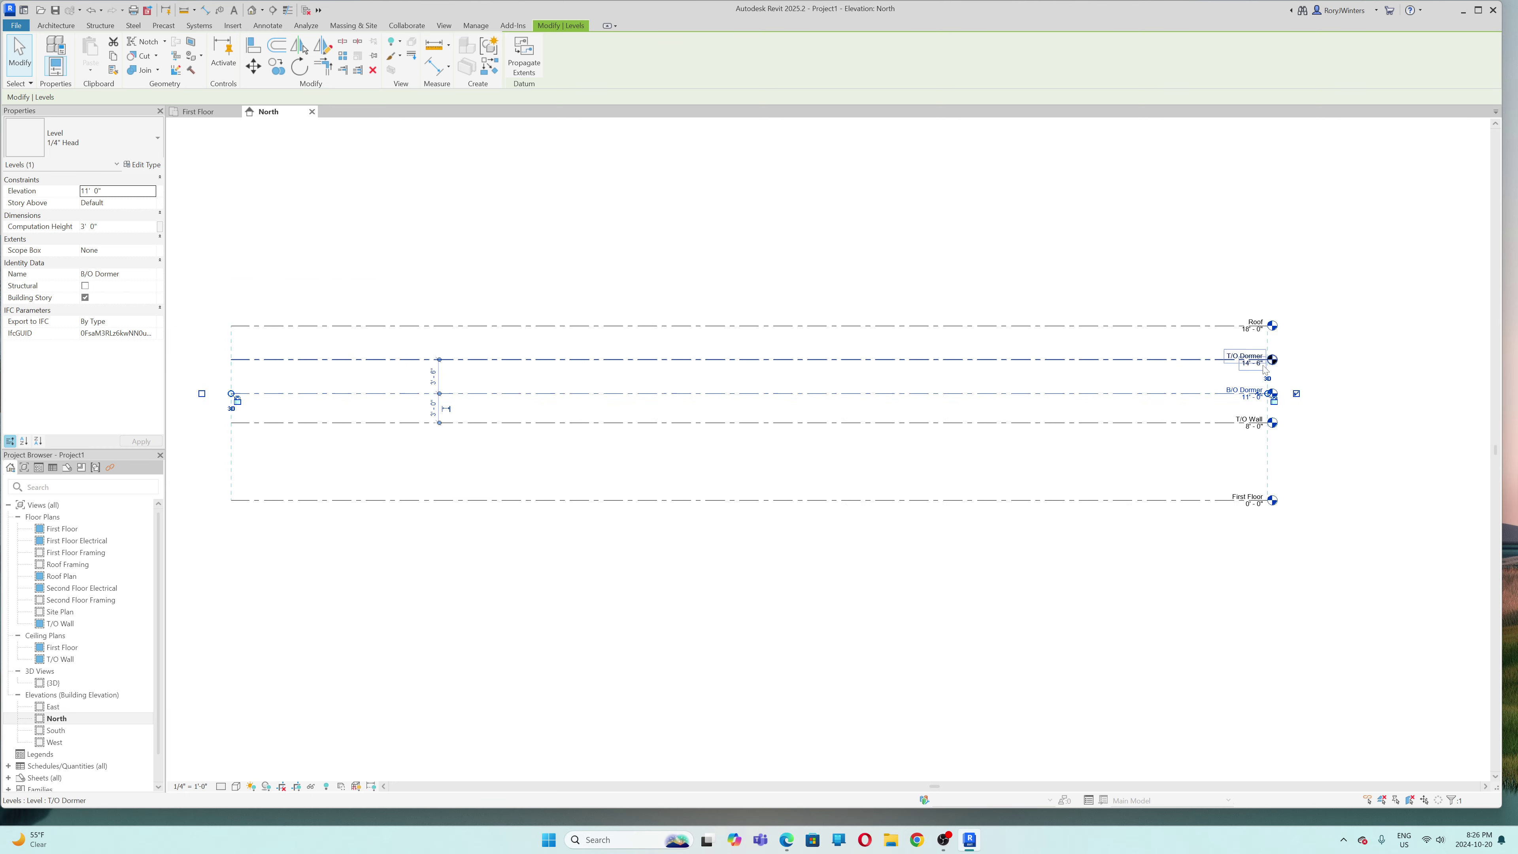
{"action": "scroll", "coordinate": [1261, 370], "scroll_direction": "down", "scroll_amount": 1}
{"action": "scroll", "coordinate": [1260, 369], "scroll_direction": "up", "scroll_amount": 1}
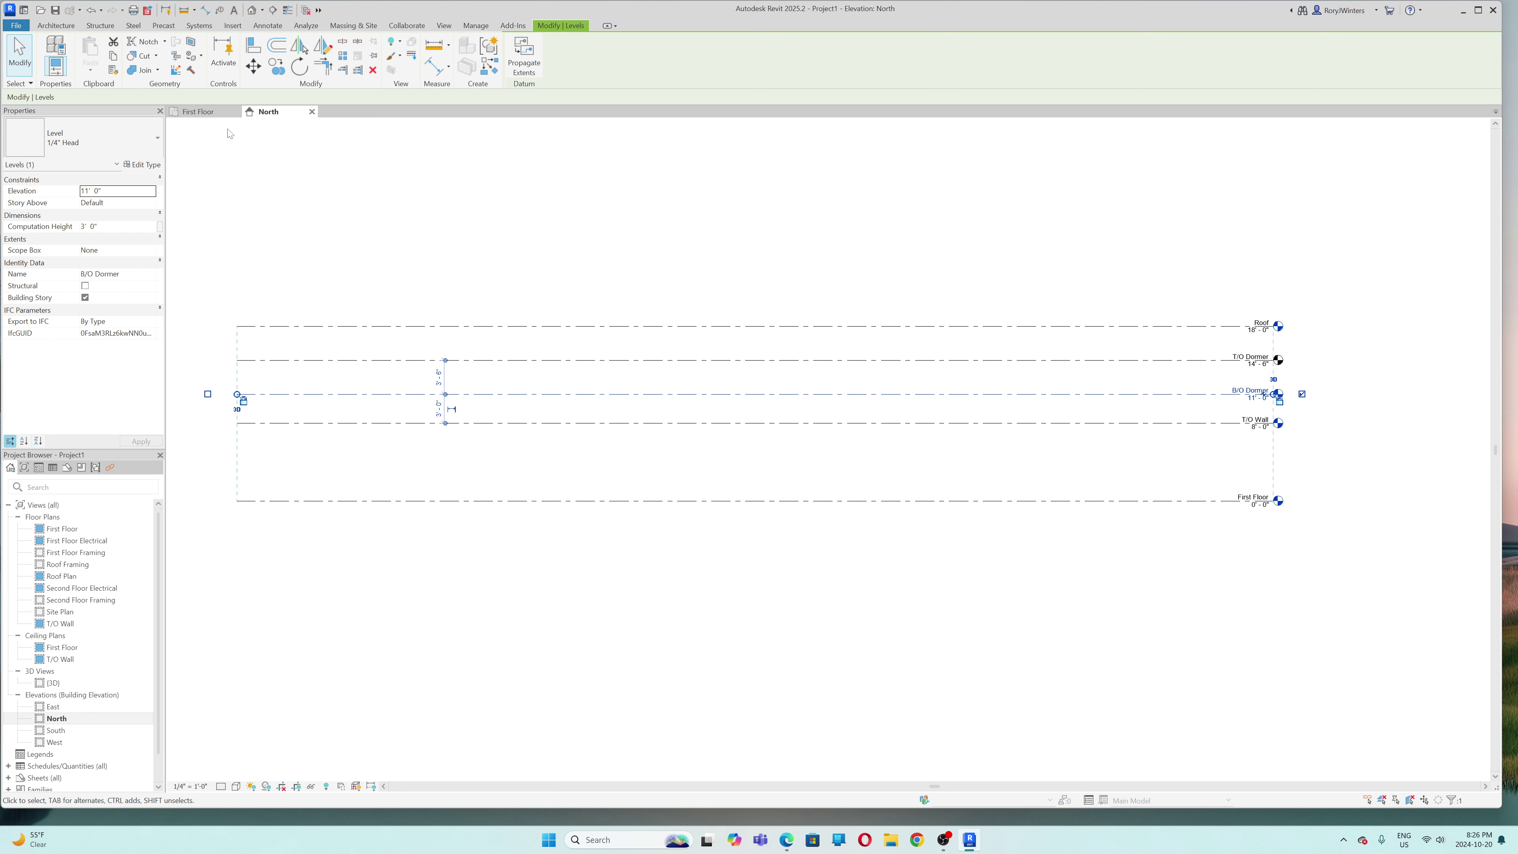
- In the First Floor plan, draw a horizontal Generic - 6" wall about 60' long between the west and east elevation markers, toward the south
{"action": "left_click", "coordinate": [199, 111]}
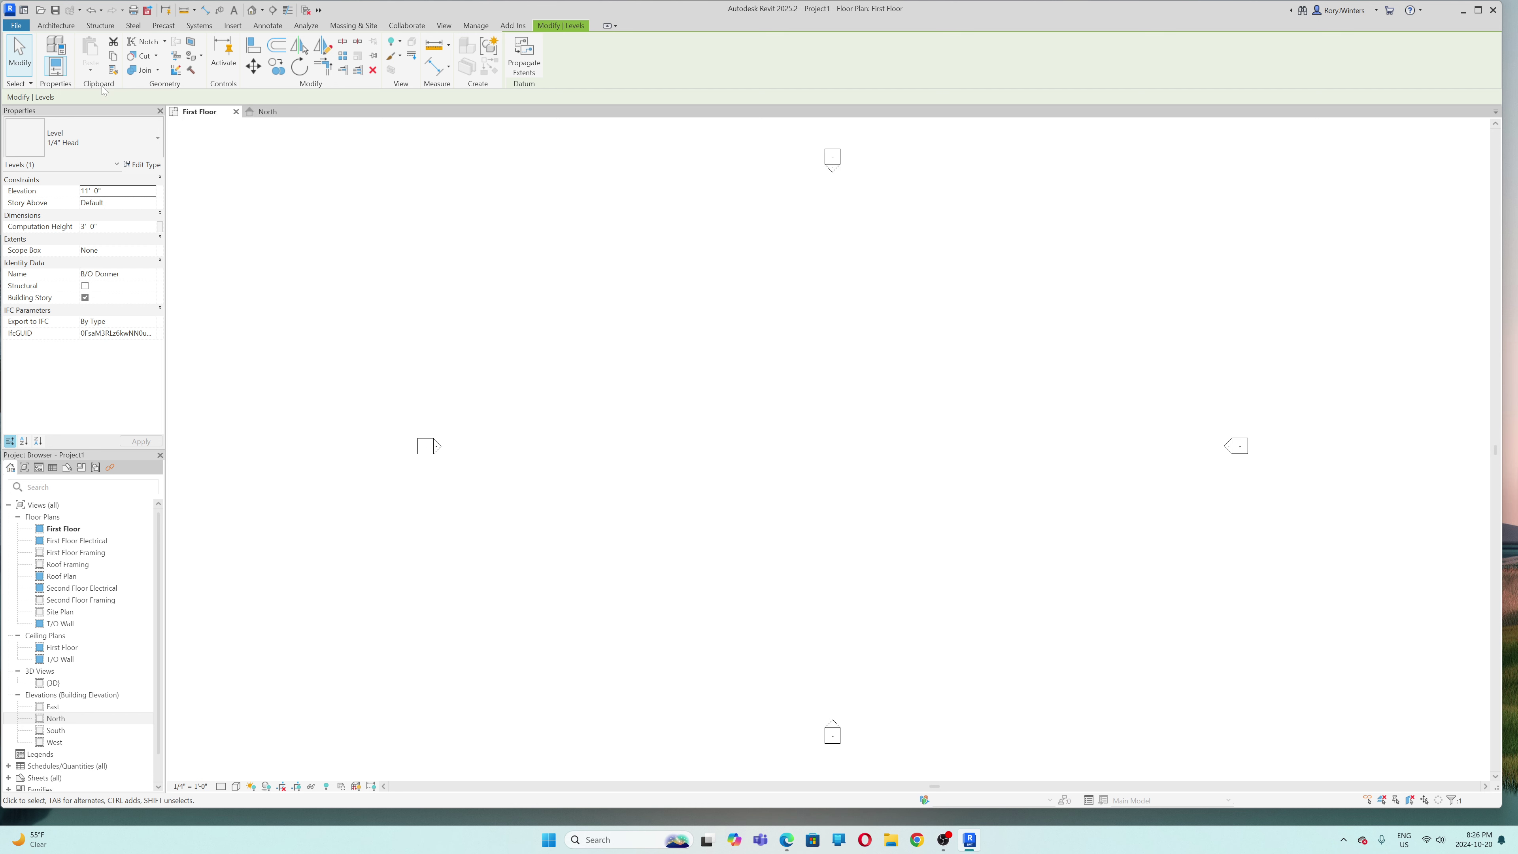
{"action": "left_click", "coordinate": [69, 26]}
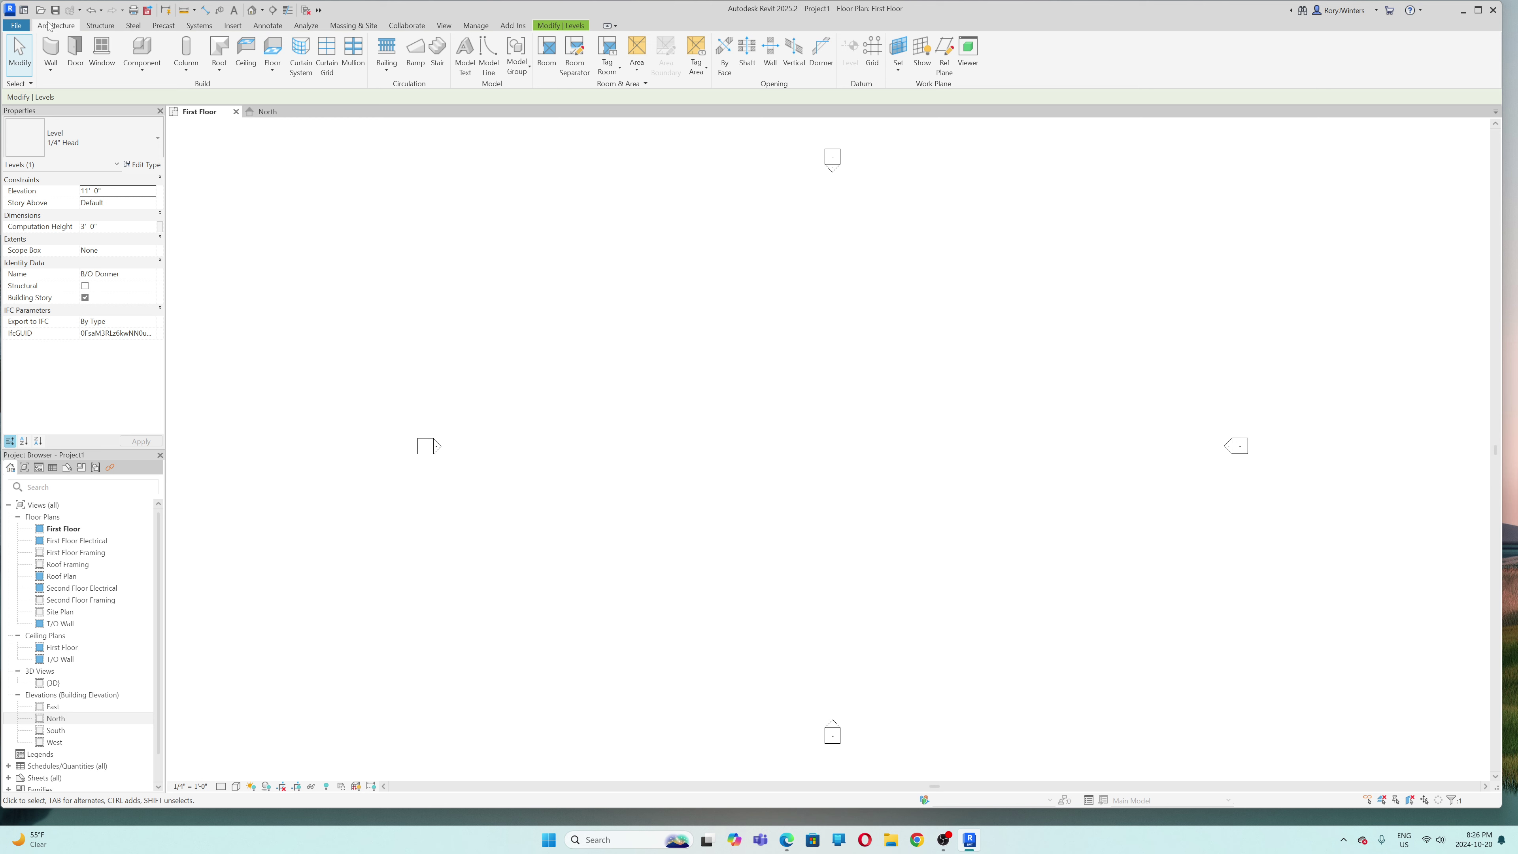
{"action": "left_click", "coordinate": [51, 48]}
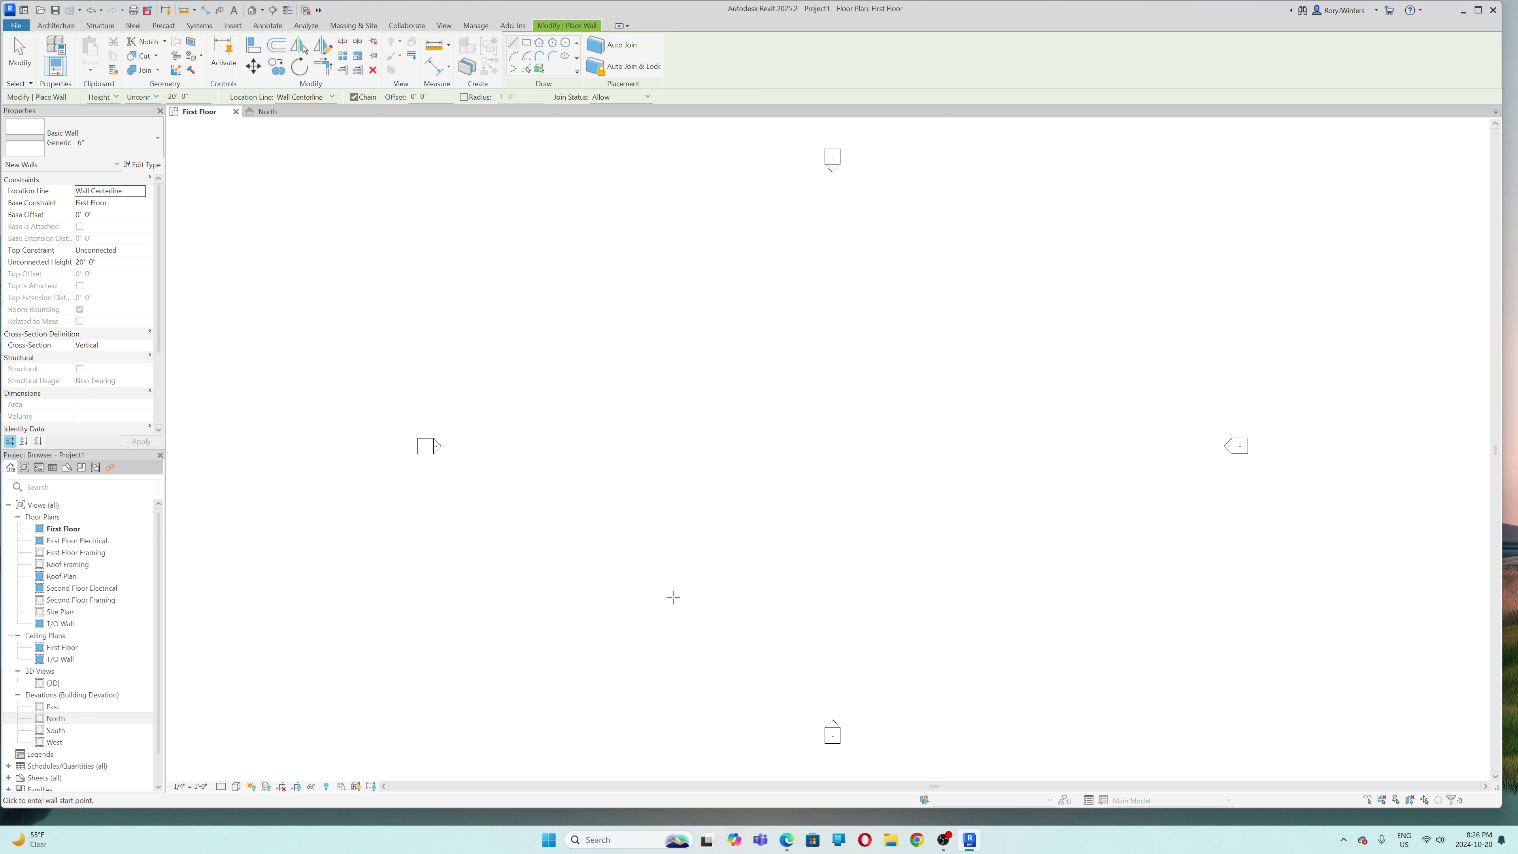
{"action": "left_click", "coordinate": [542, 599]}
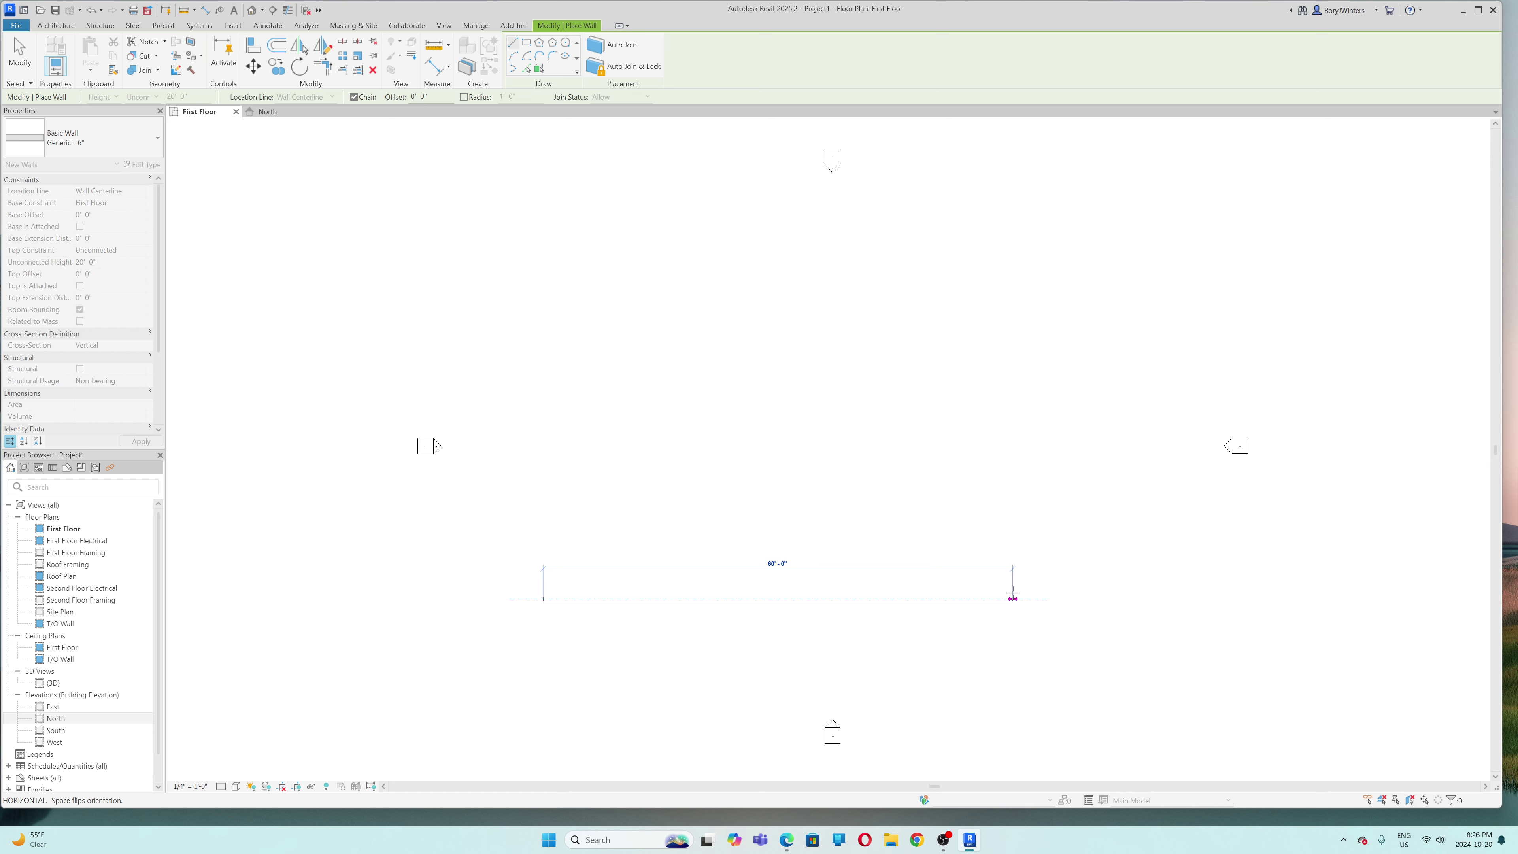
{"action": "left_click", "coordinate": [1012, 598]}
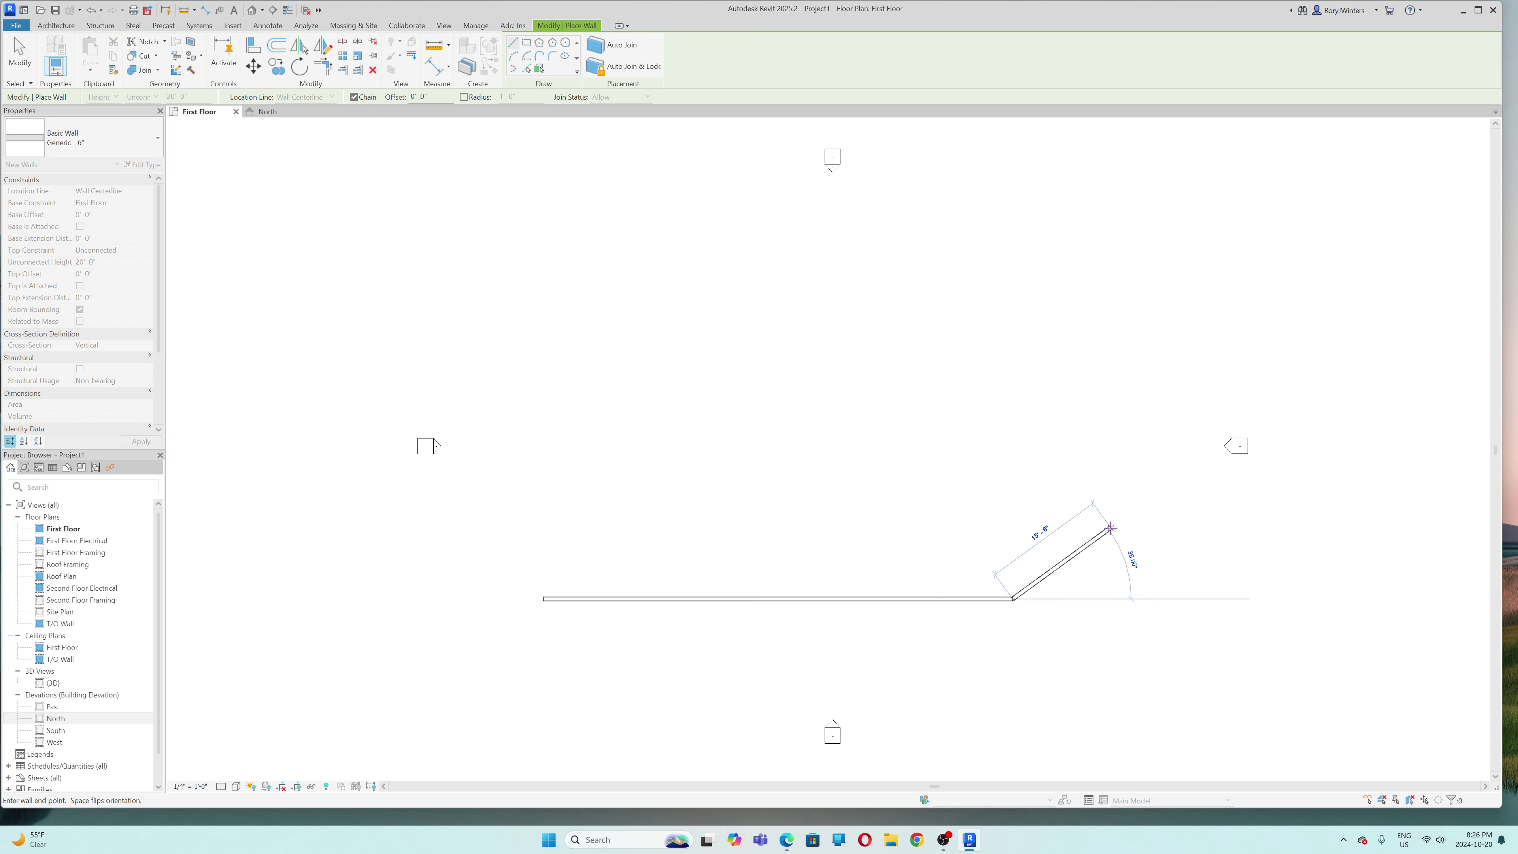
{"action": "key", "text": "Escape"}
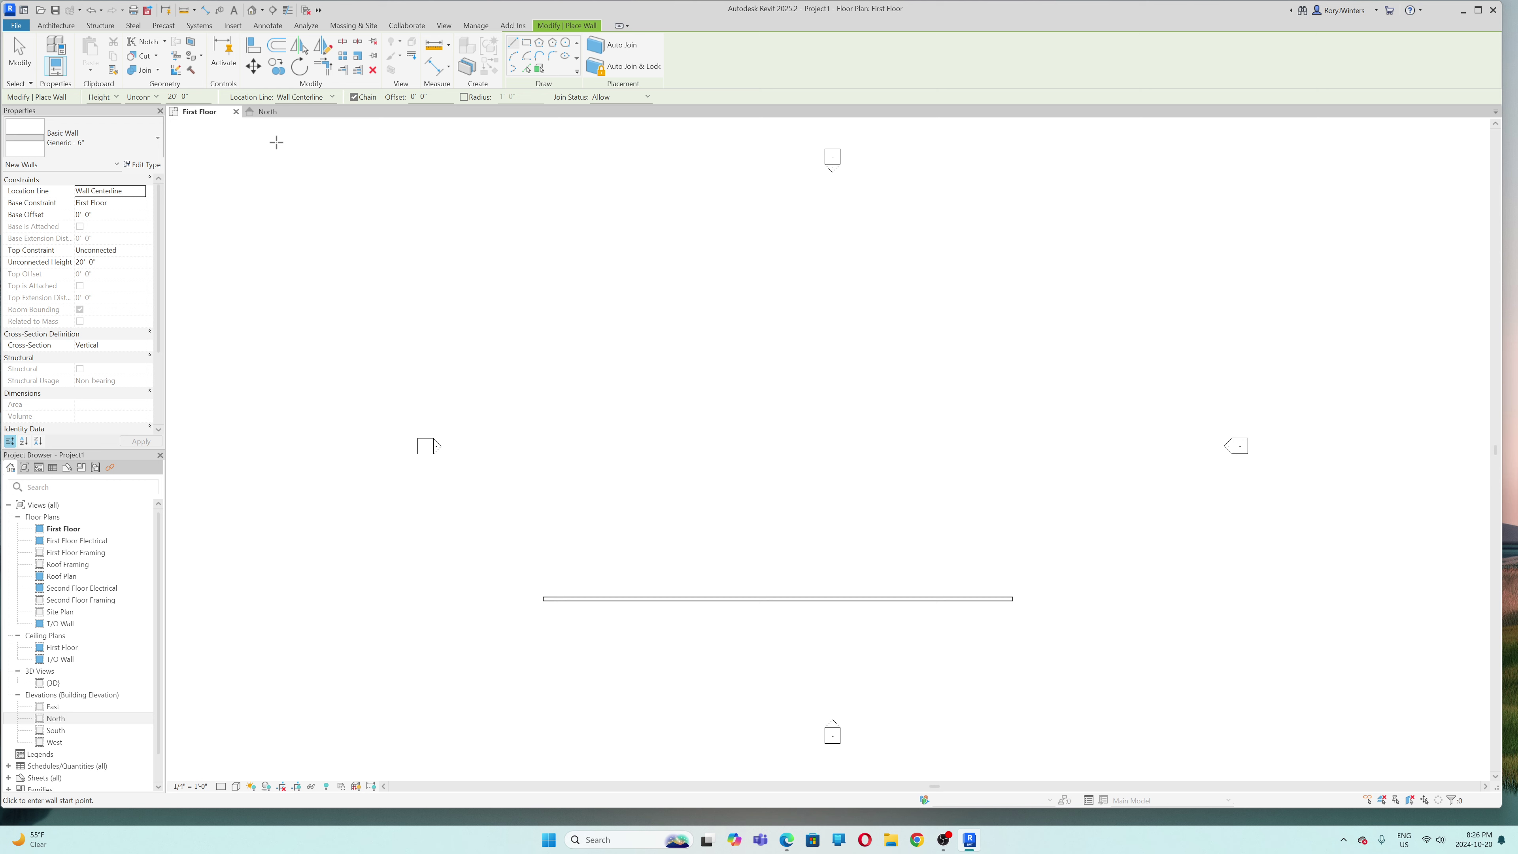
- Check the wall in 3D, then in the First Floor plan move it north-east so it is roughly centred between the west and east elevation markers
{"action": "left_click", "coordinate": [252, 10]}
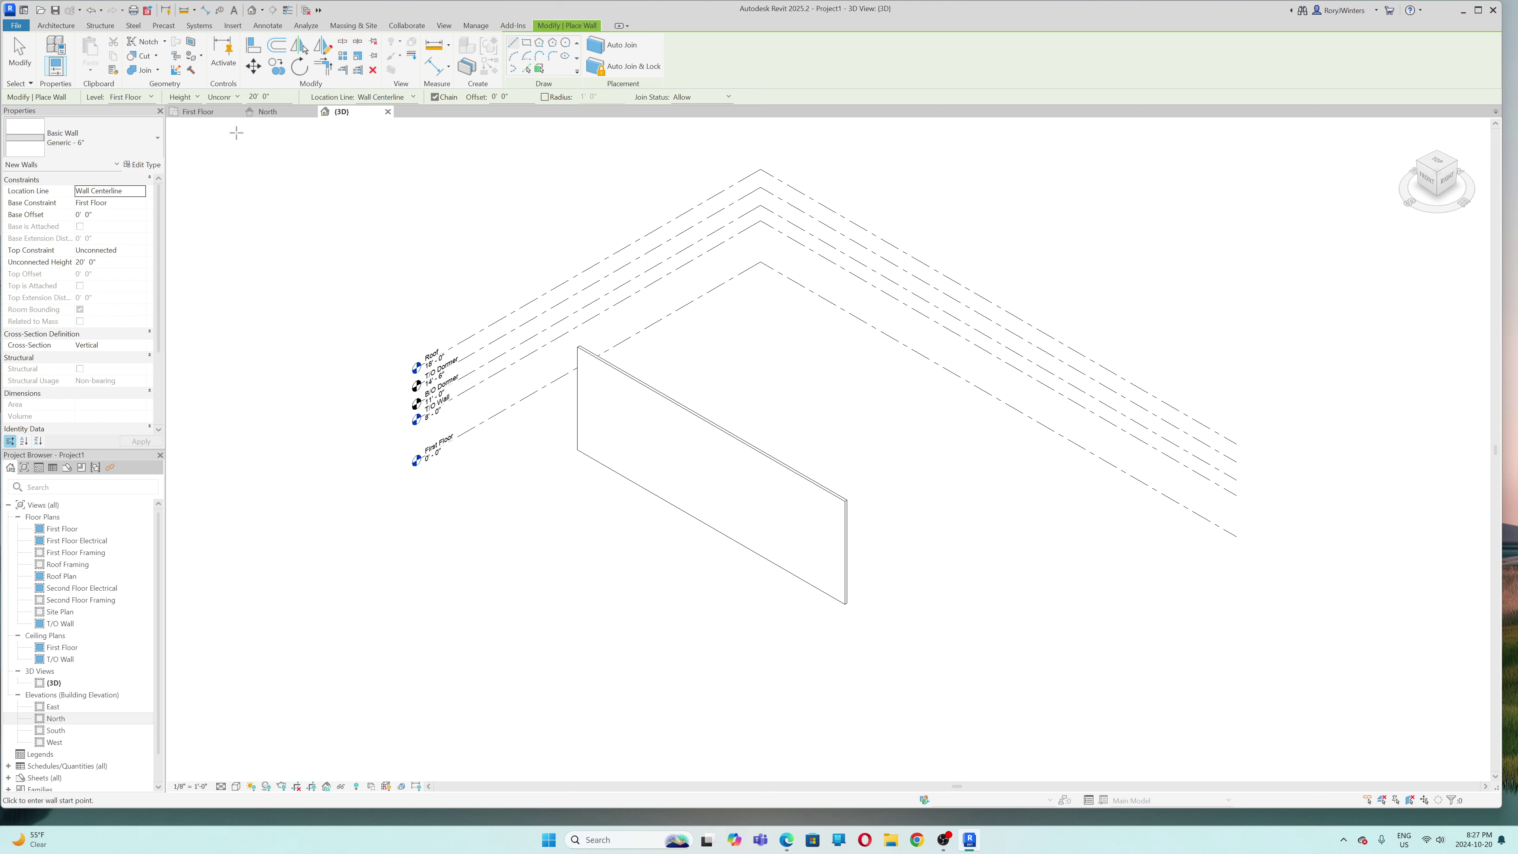
{"action": "left_click", "coordinate": [197, 112]}
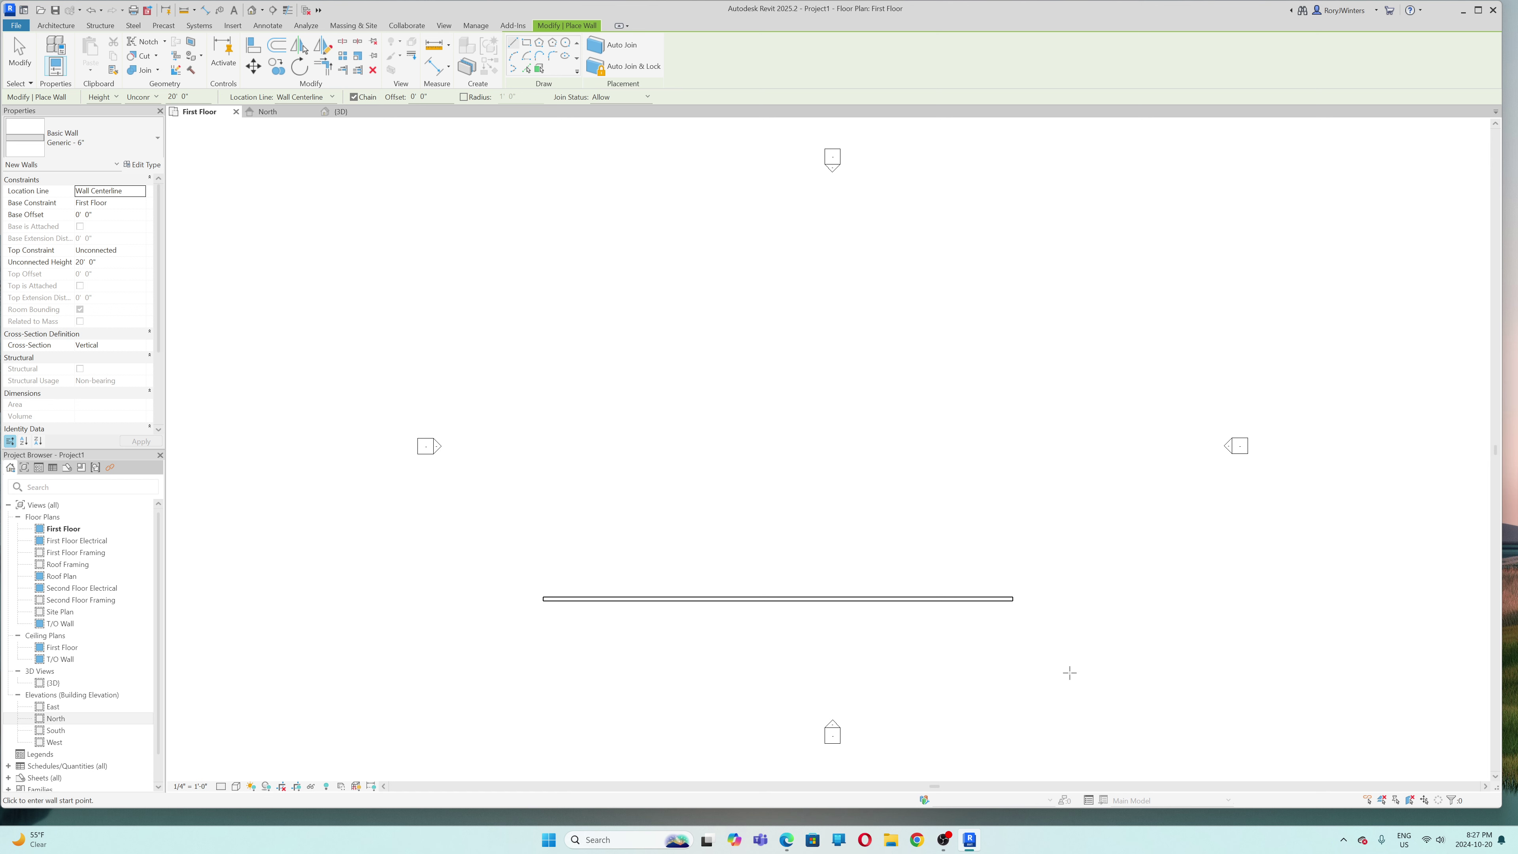
{"action": "key", "text": "Escape"}
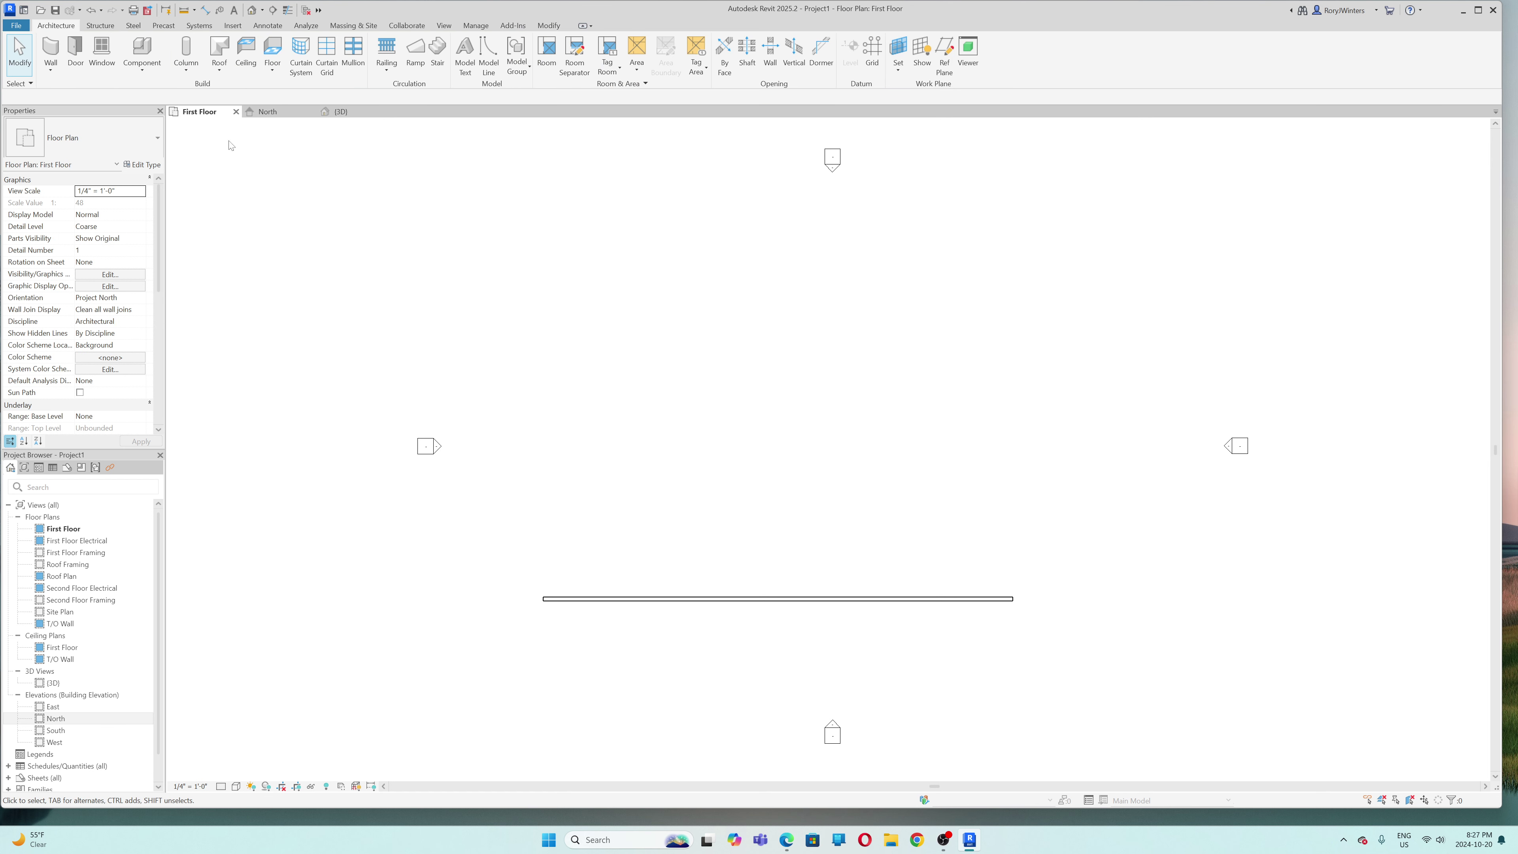
{"action": "left_click_drag", "start_coordinate": [1049, 647], "coordinate": [451, 476]}
{"action": "left_click_drag", "start_coordinate": [763, 598], "coordinate": [831, 566]}
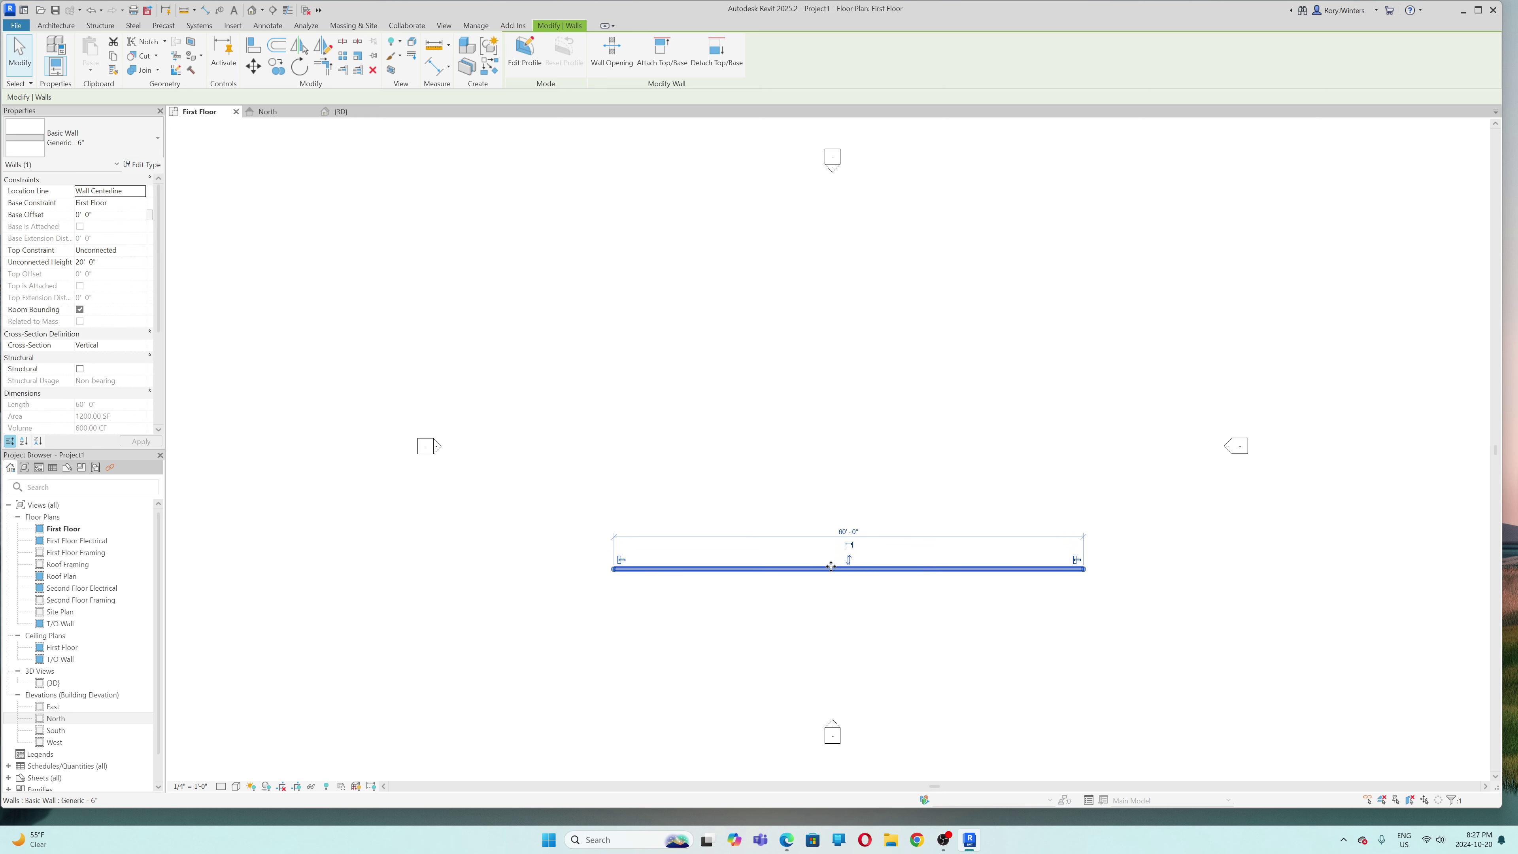
{"action": "left_click", "coordinate": [1142, 609]}
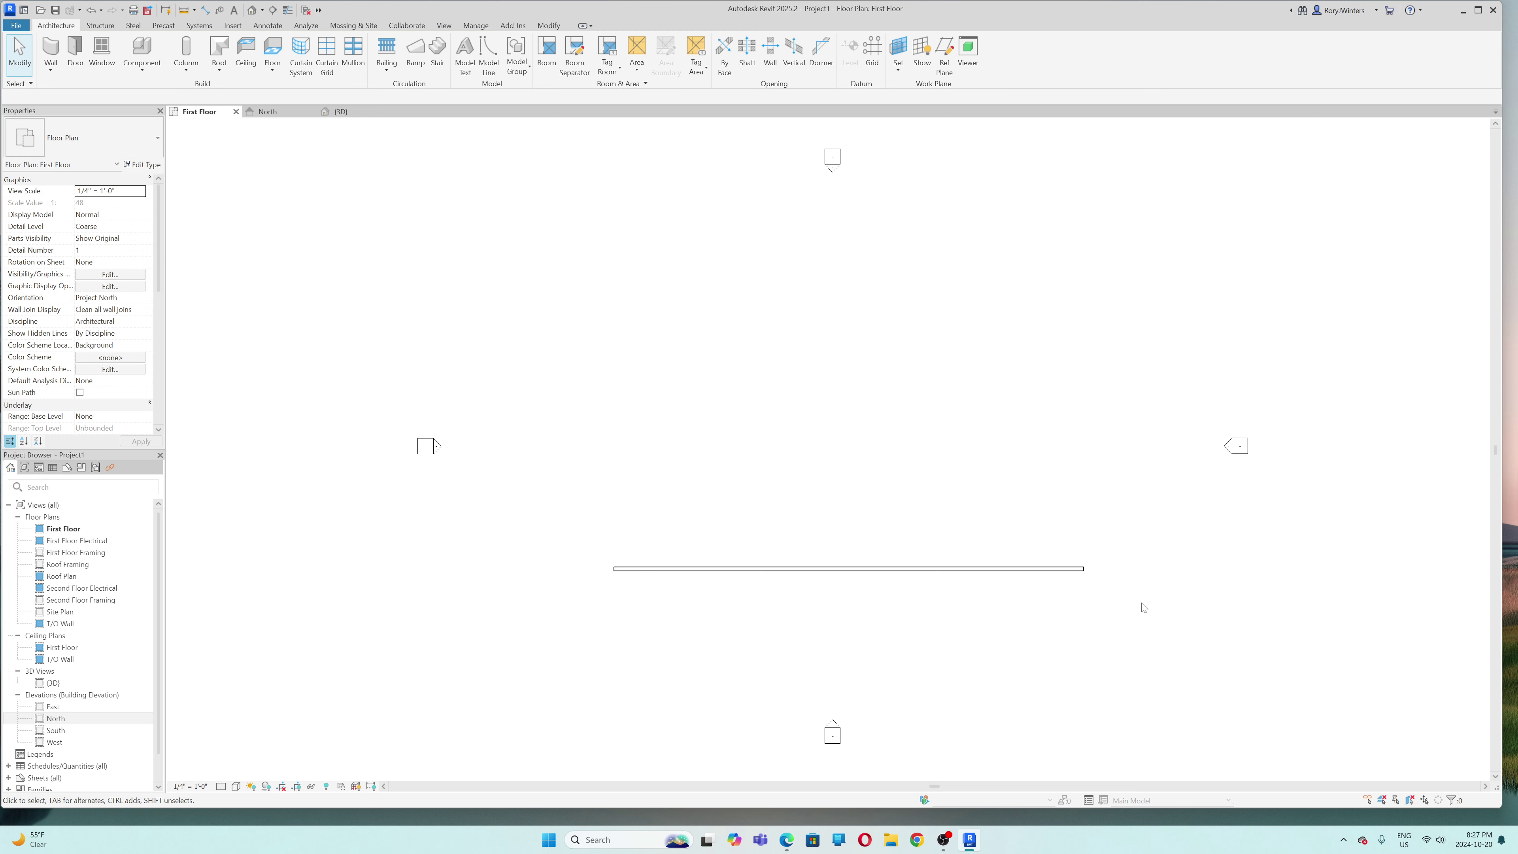
- Start a Generic - 12" roof by footprint with T/O Wall as its base level
{"action": "left_click", "coordinate": [218, 52]}
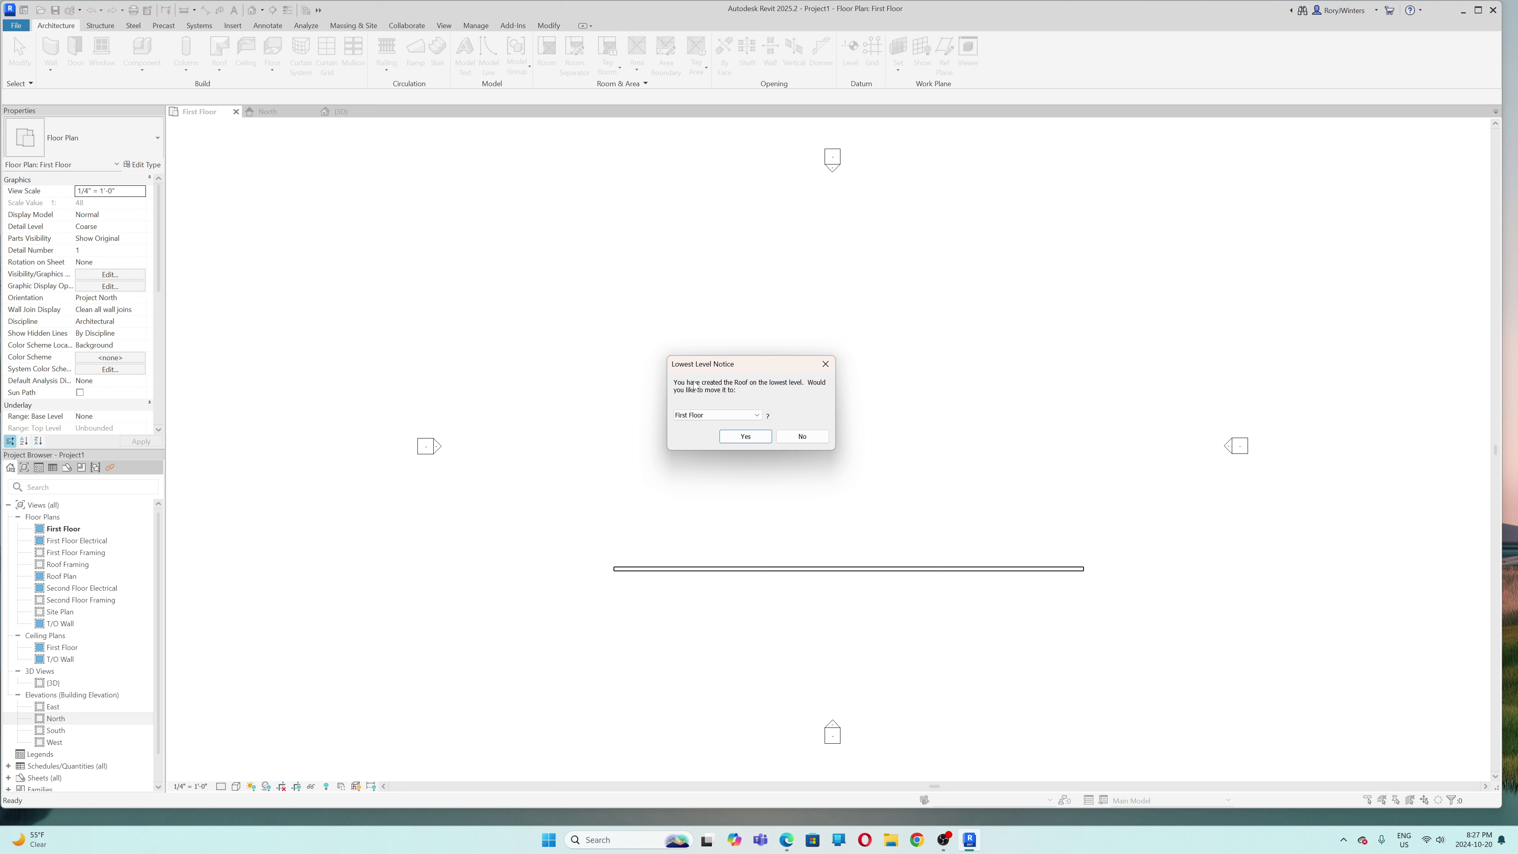
{"action": "left_click", "coordinate": [756, 415]}
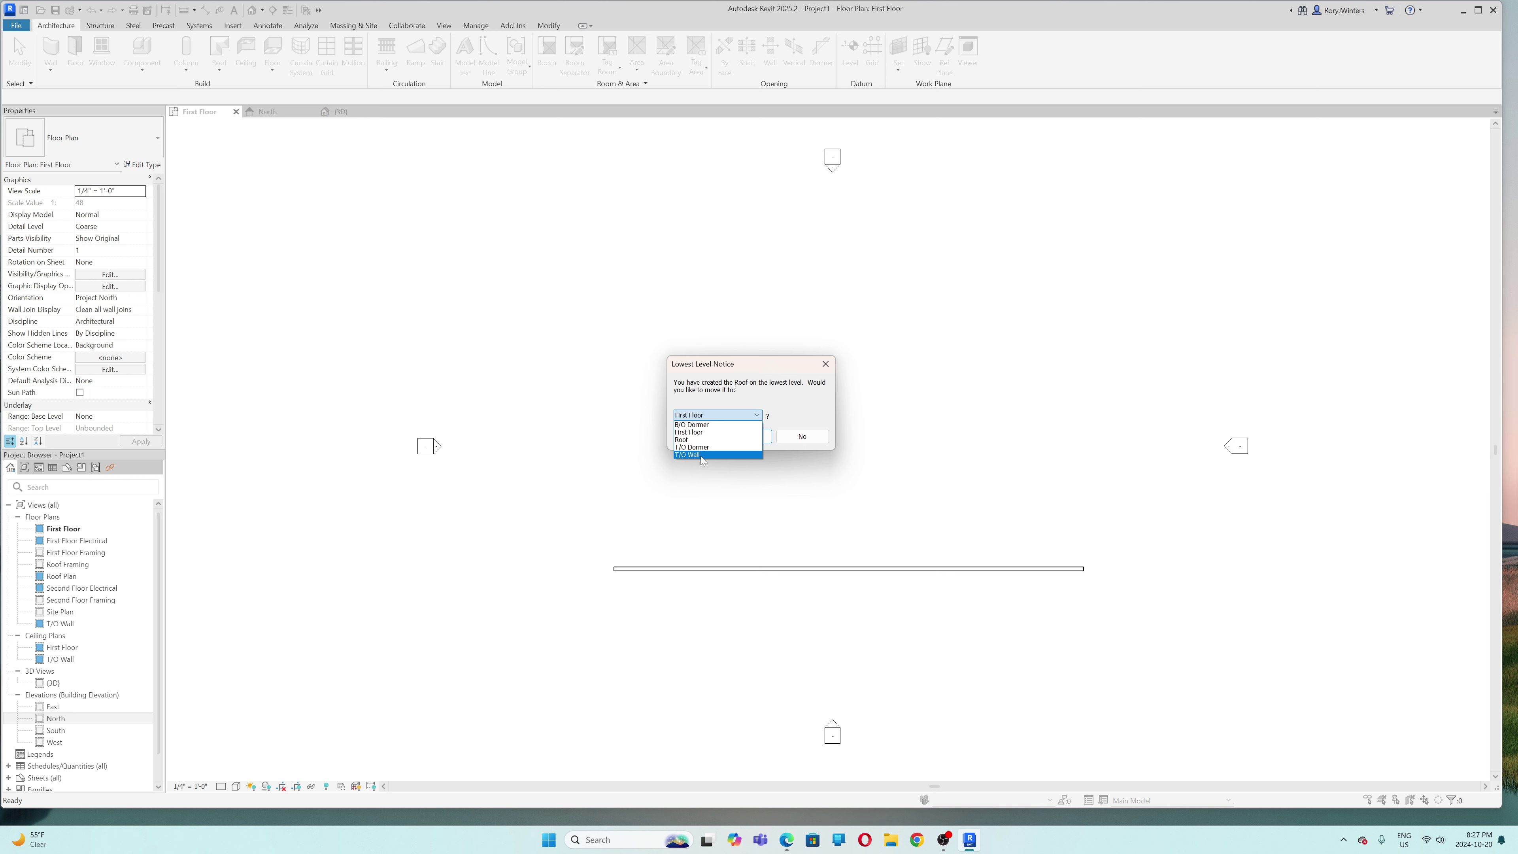
{"action": "left_click", "coordinate": [702, 455]}
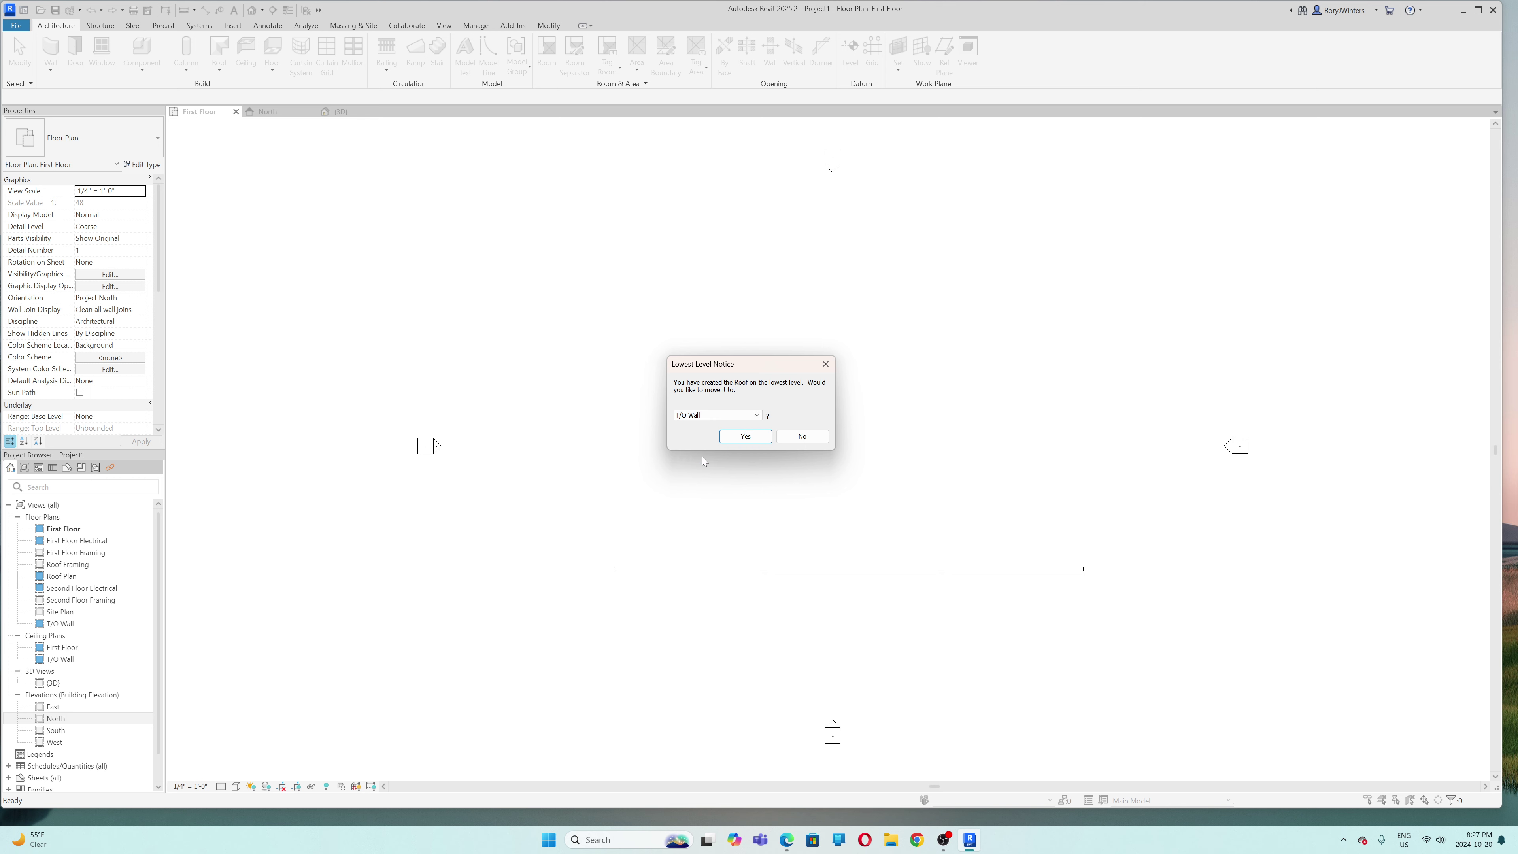
{"action": "left_click", "coordinate": [758, 438]}
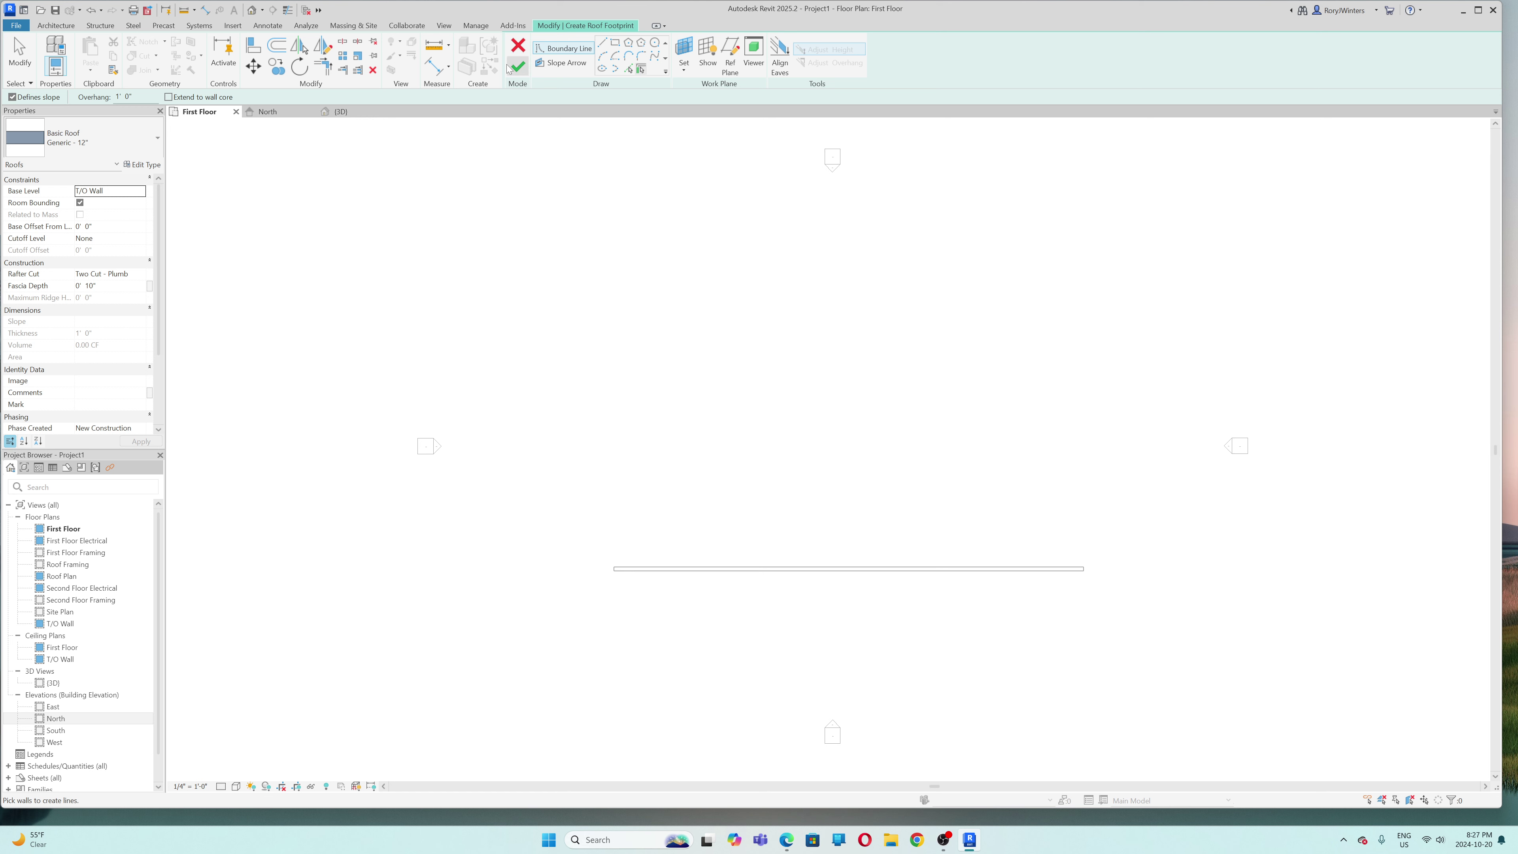
- Create the south roof boundary line from the wall's exterior side, slope-defining and with a 1' 0" overhang
{"action": "left_click", "coordinate": [56, 25]}
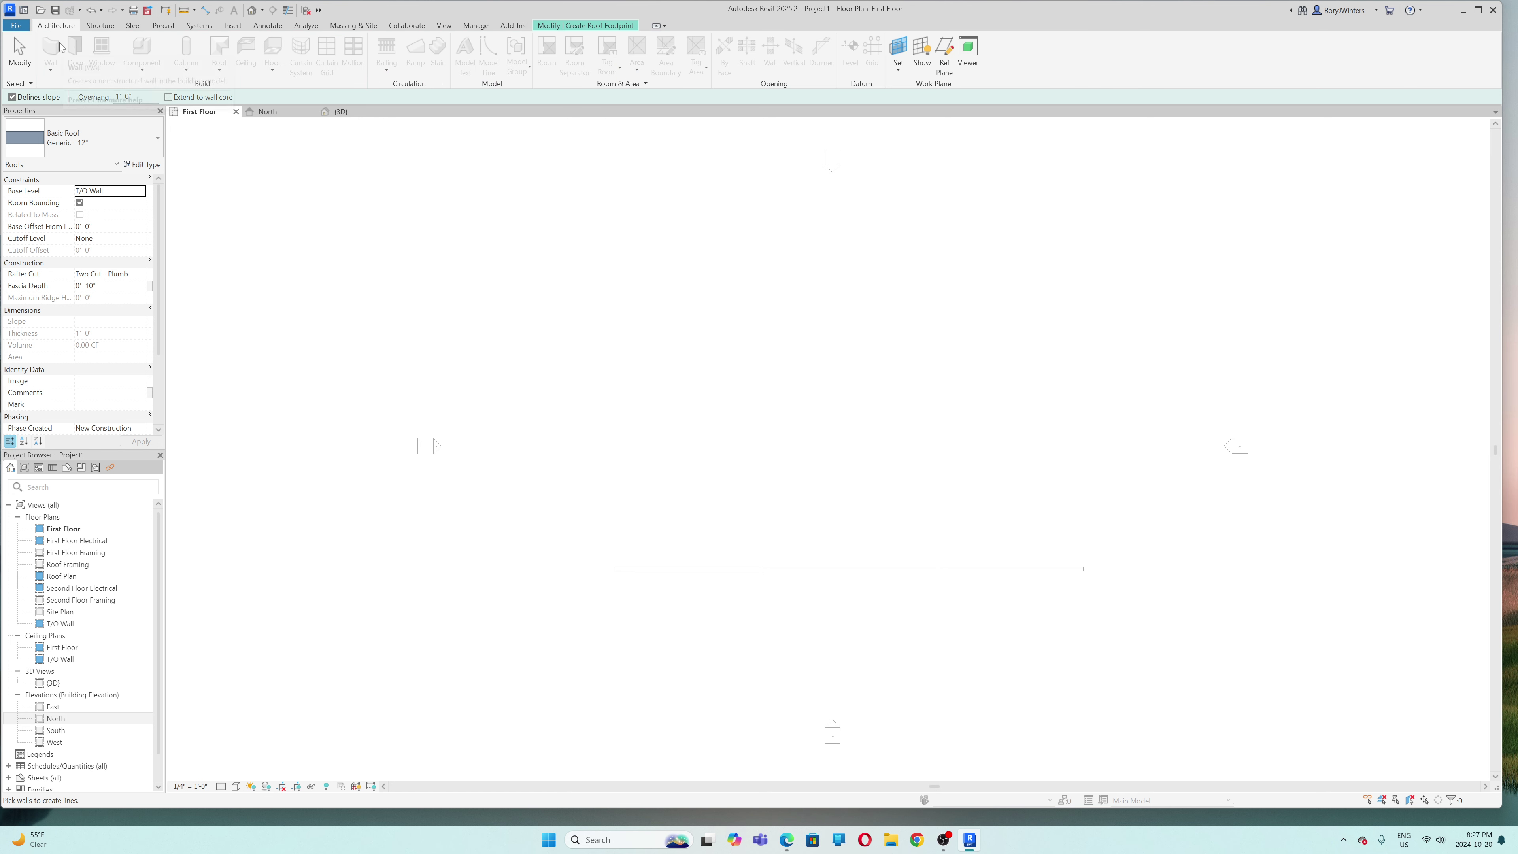
{"action": "left_click", "coordinate": [557, 25]}
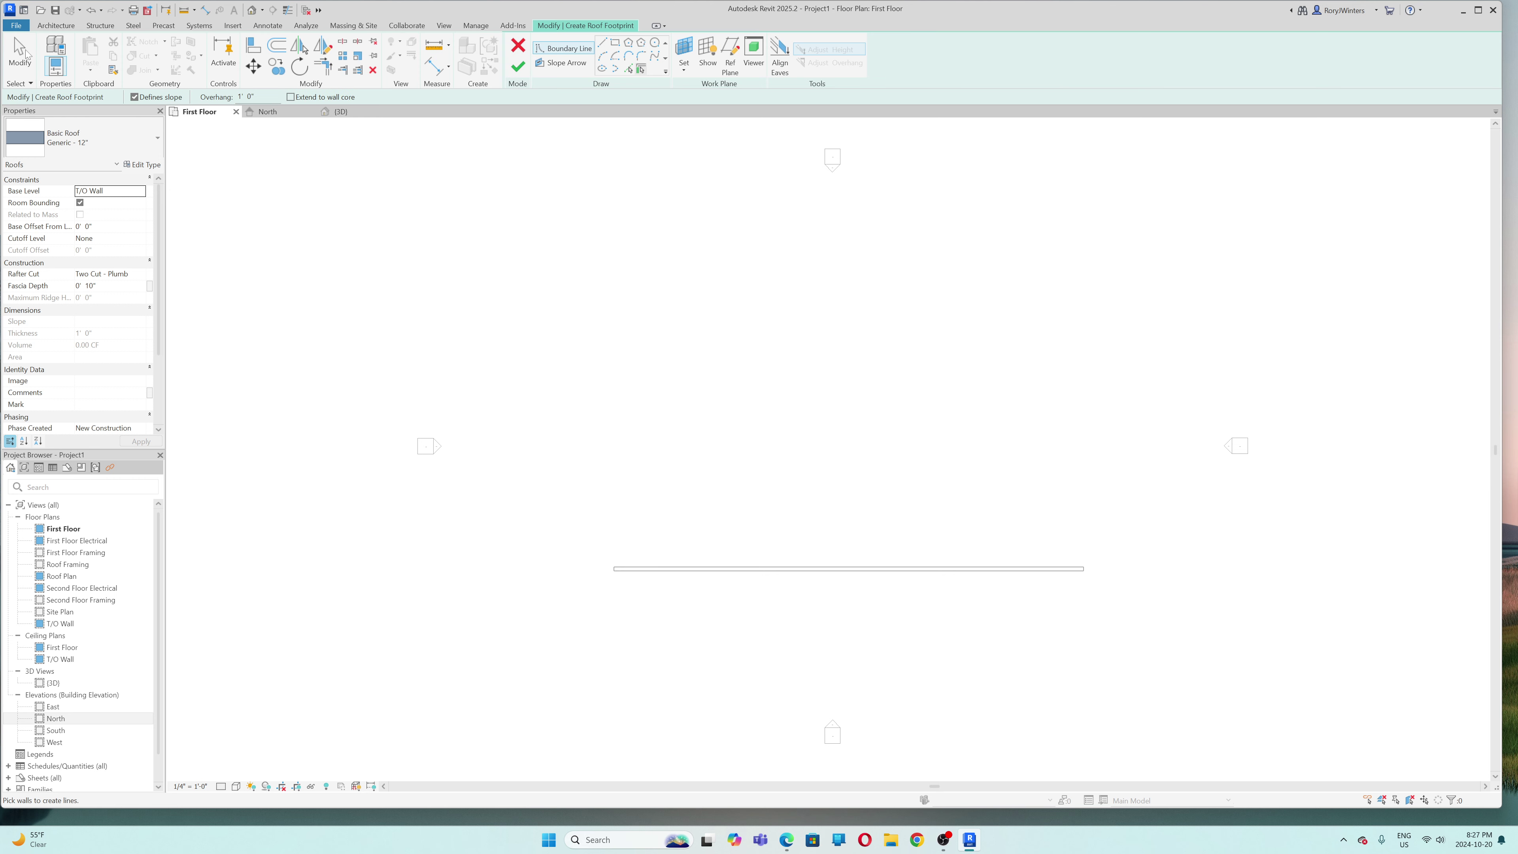
{"action": "left_click", "coordinate": [641, 70]}
{"action": "left_click", "coordinate": [842, 579]}
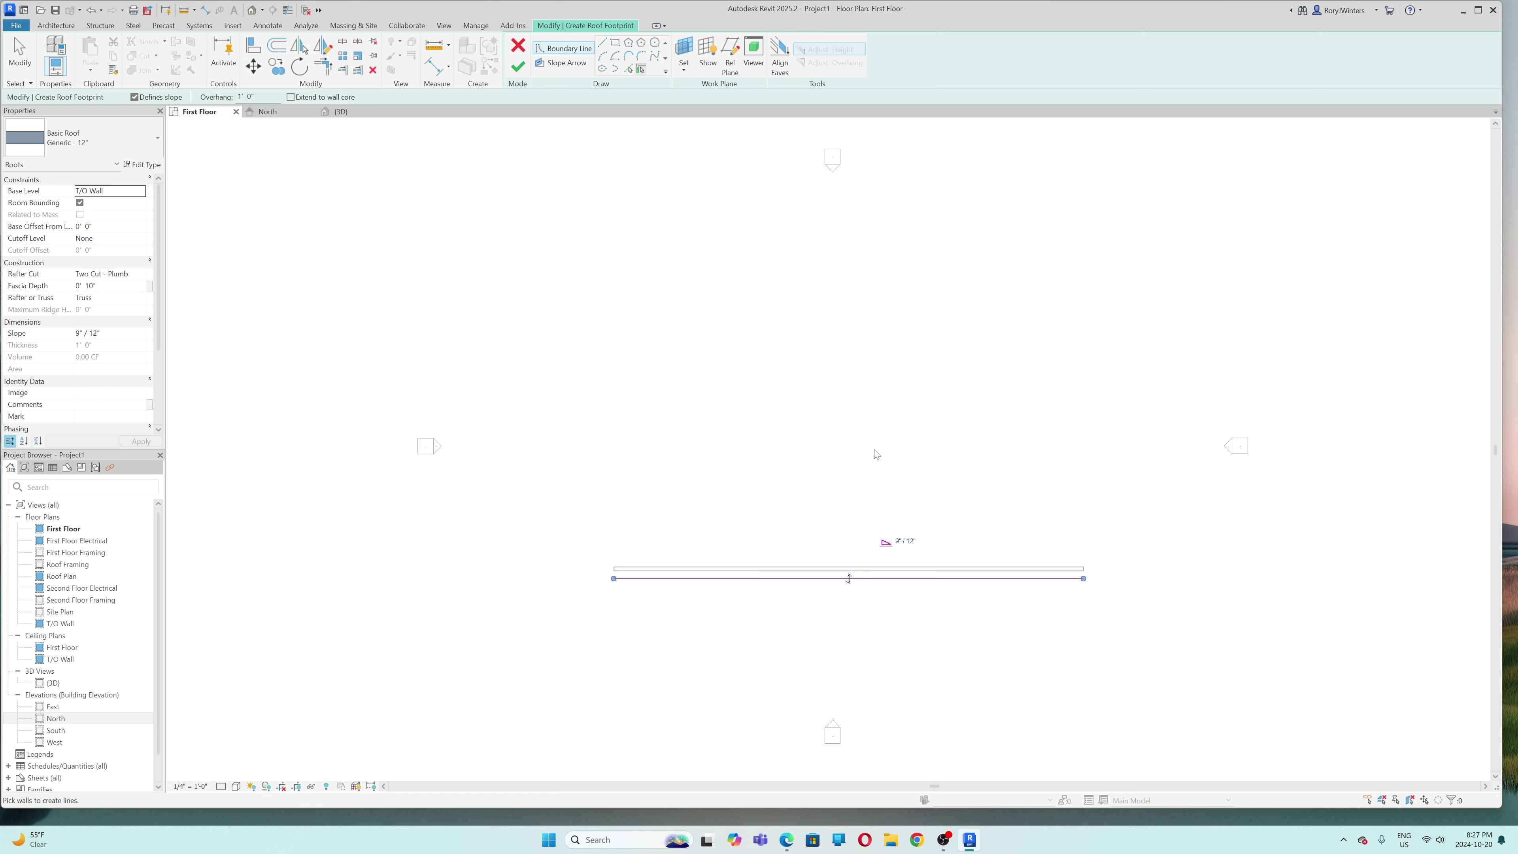
- Close the roof footprint with west, north and east boundary lines that do not define slope, making it about 60' by 35'
{"action": "left_click", "coordinate": [601, 42]}
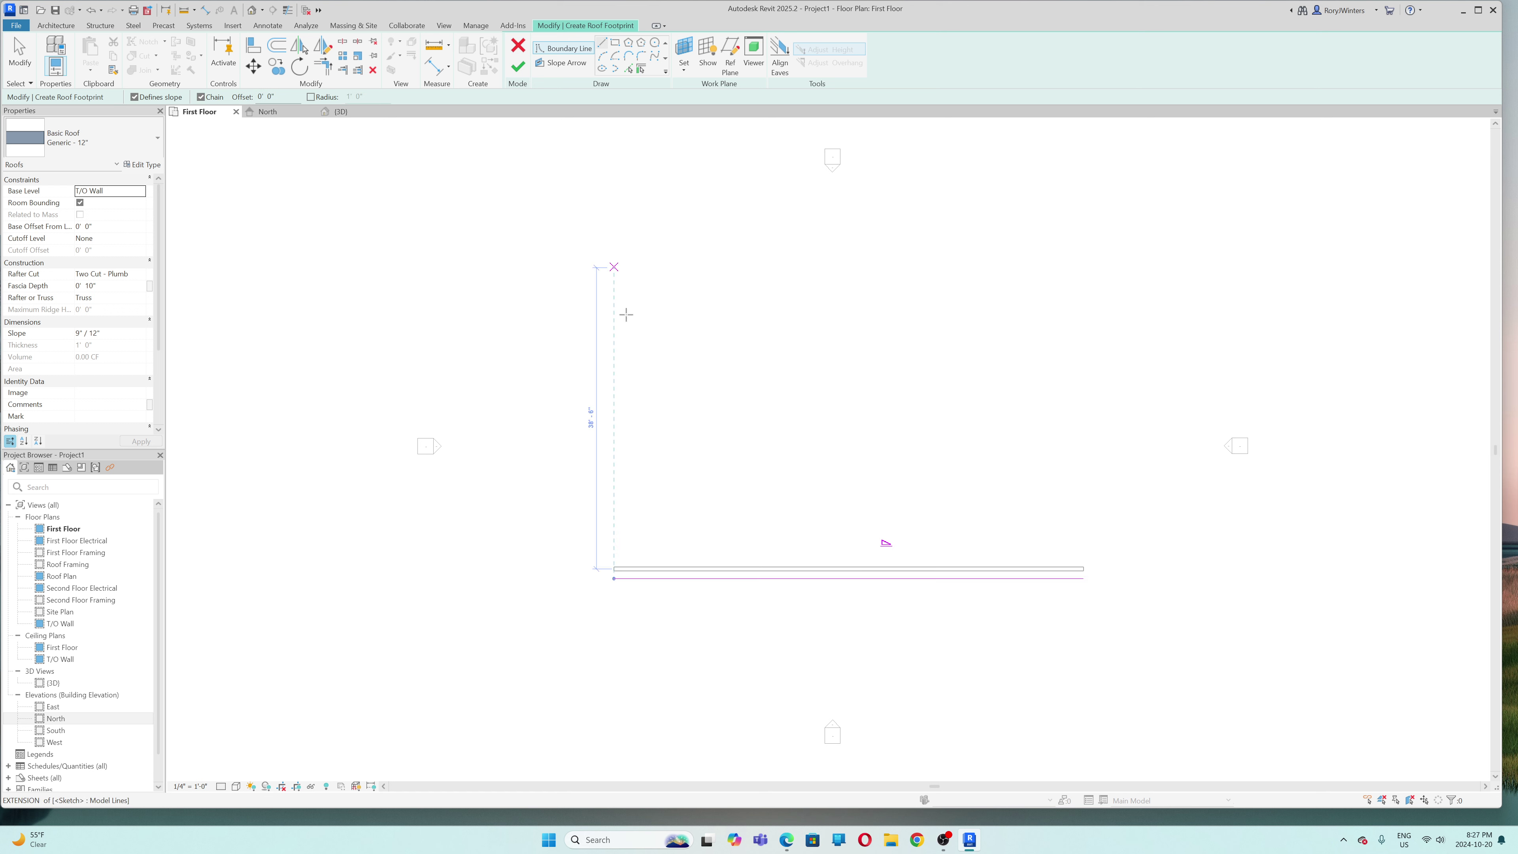
{"action": "left_click", "coordinate": [614, 577]}
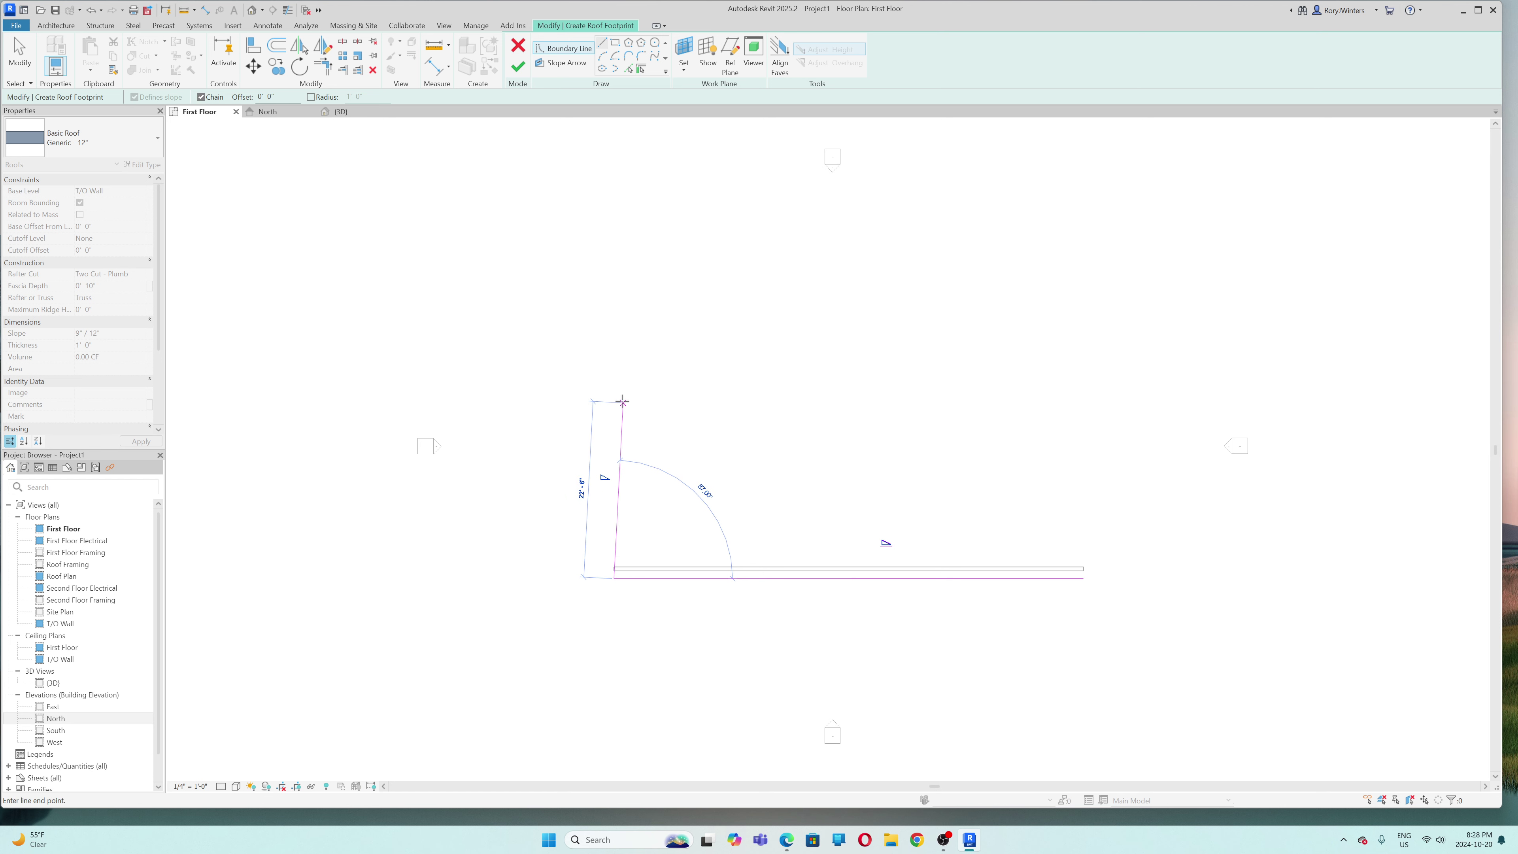
{"action": "key", "text": "Escape"}
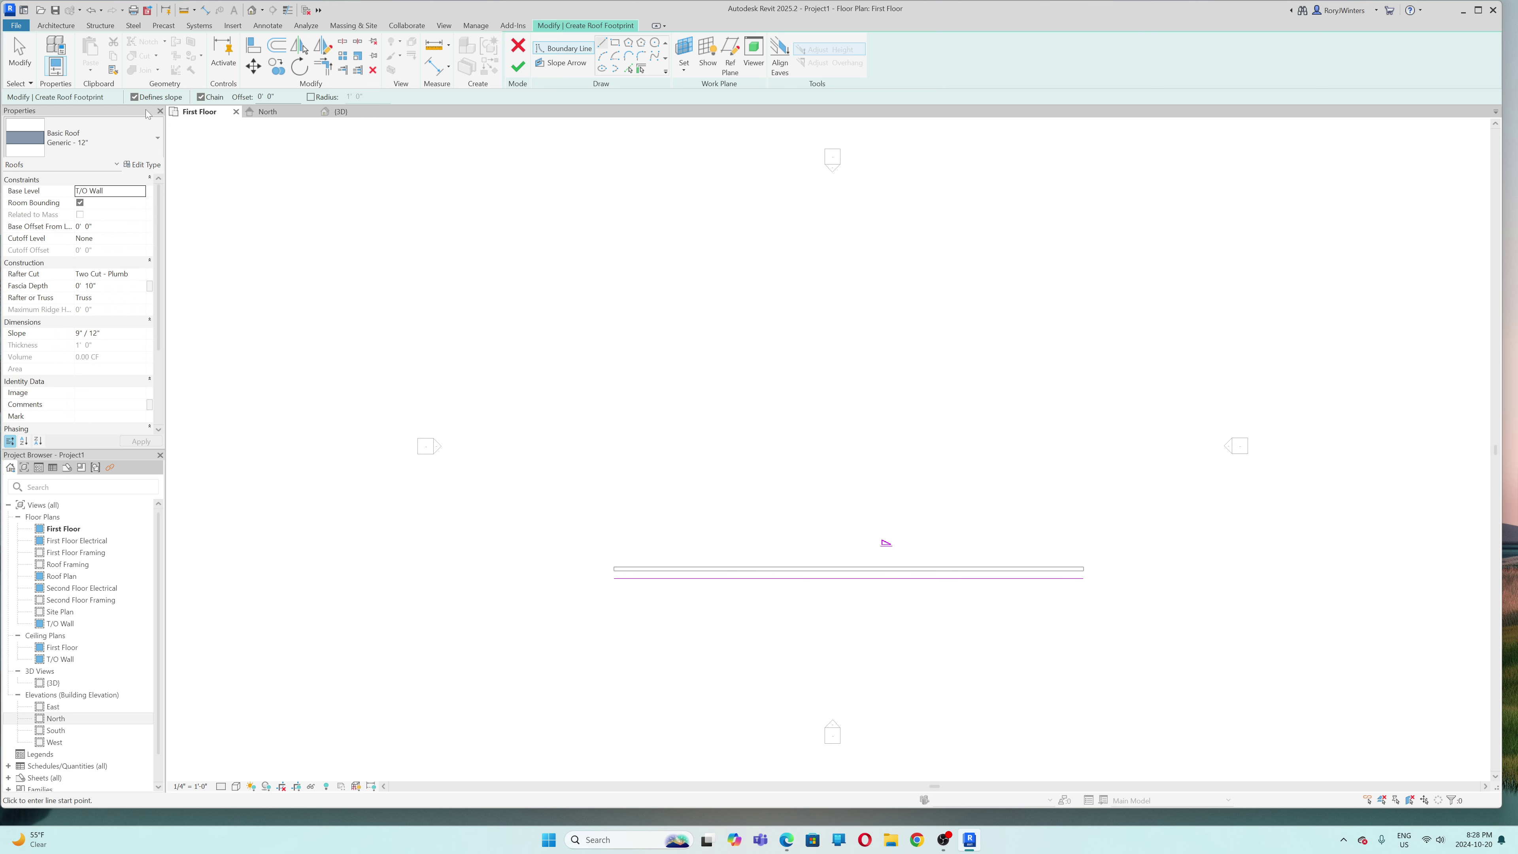
{"action": "left_click", "coordinate": [135, 97]}
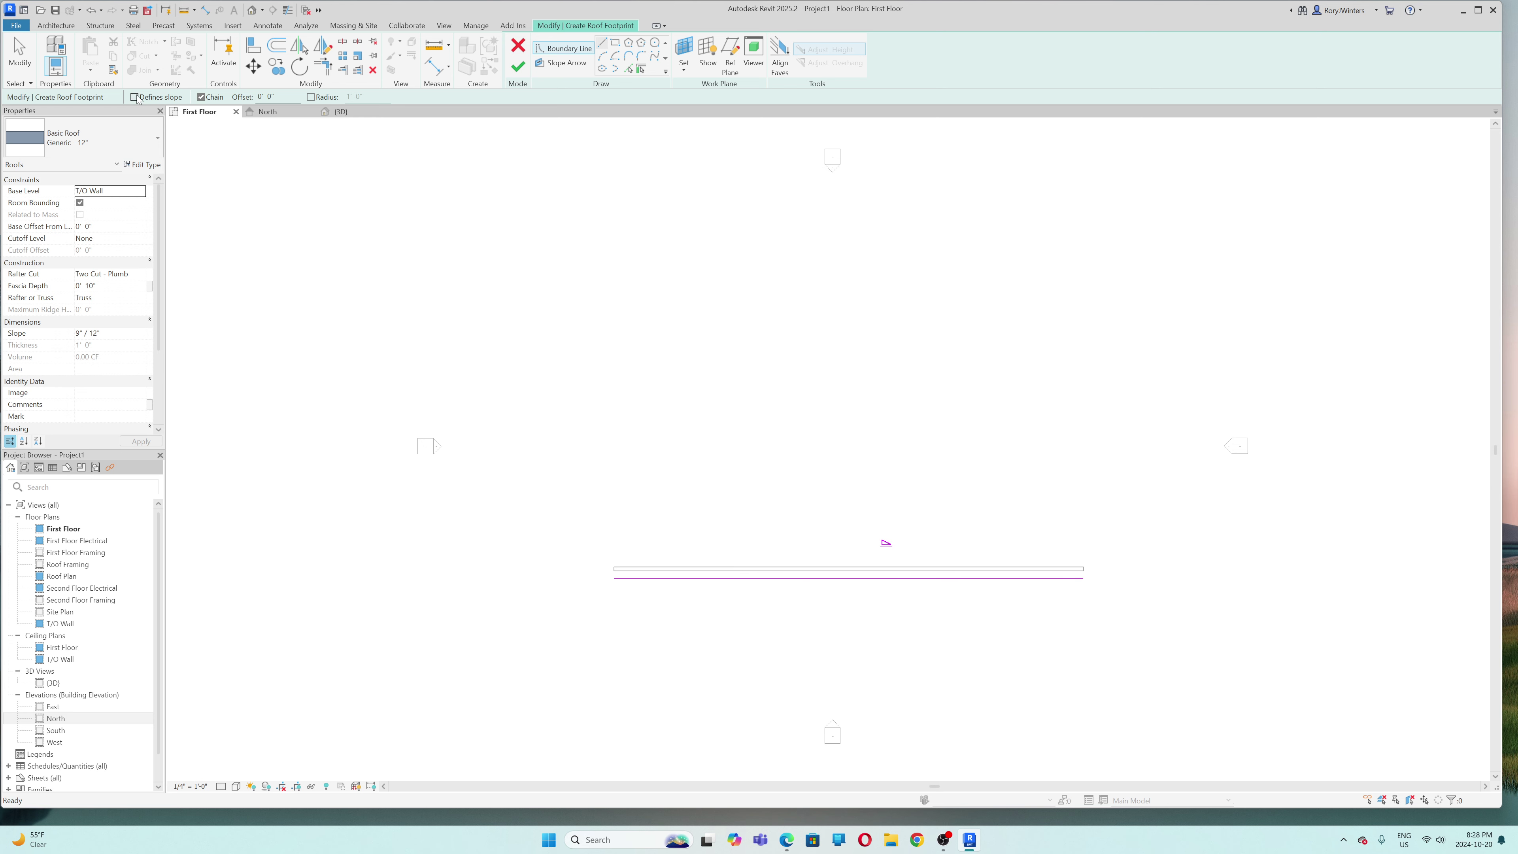
{"action": "left_click", "coordinate": [613, 579]}
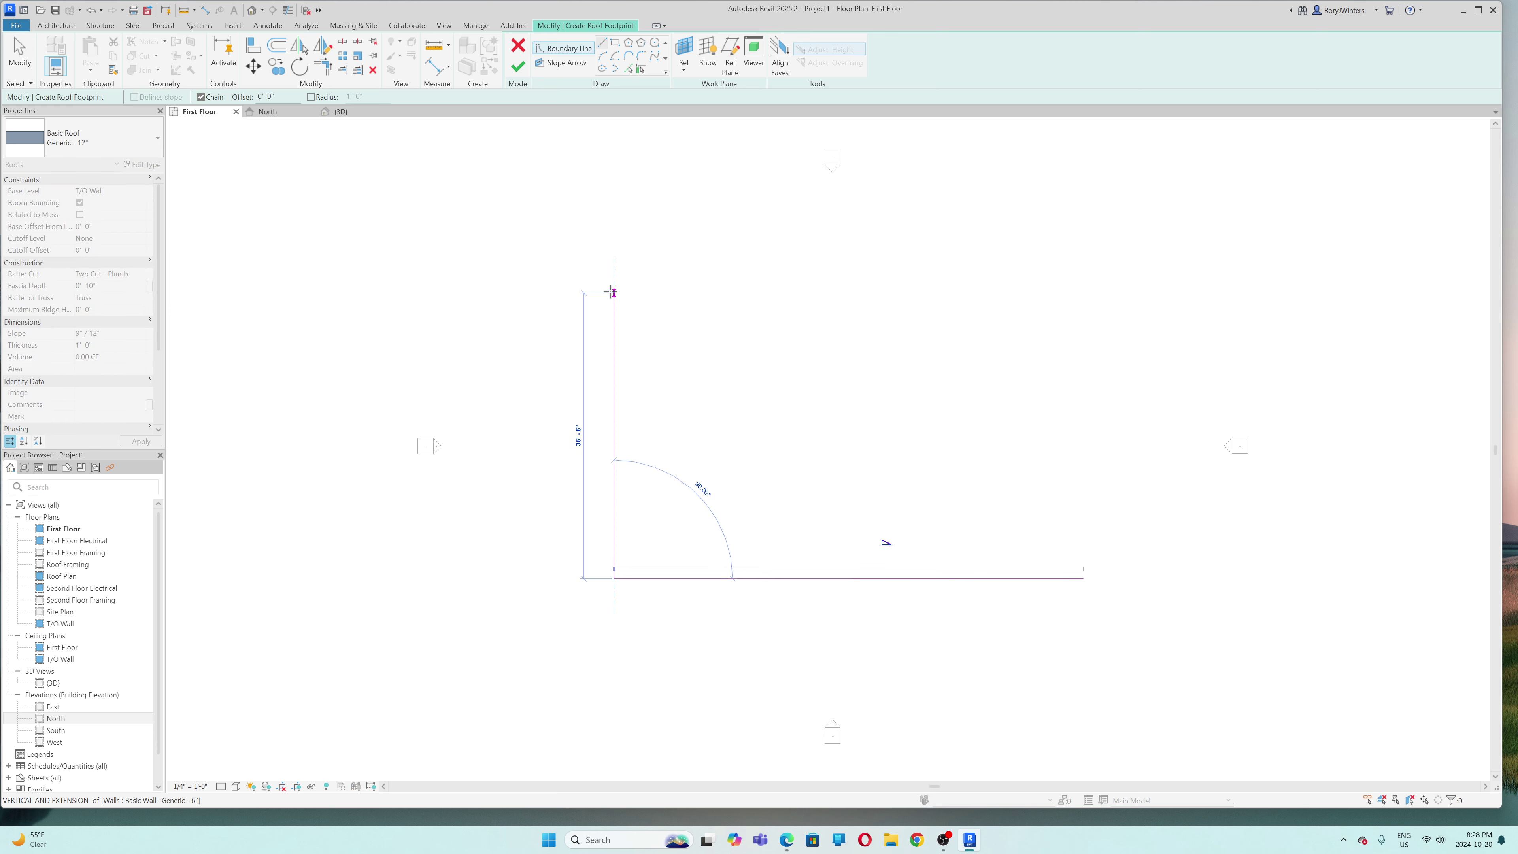
{"action": "left_click", "coordinate": [613, 291]}
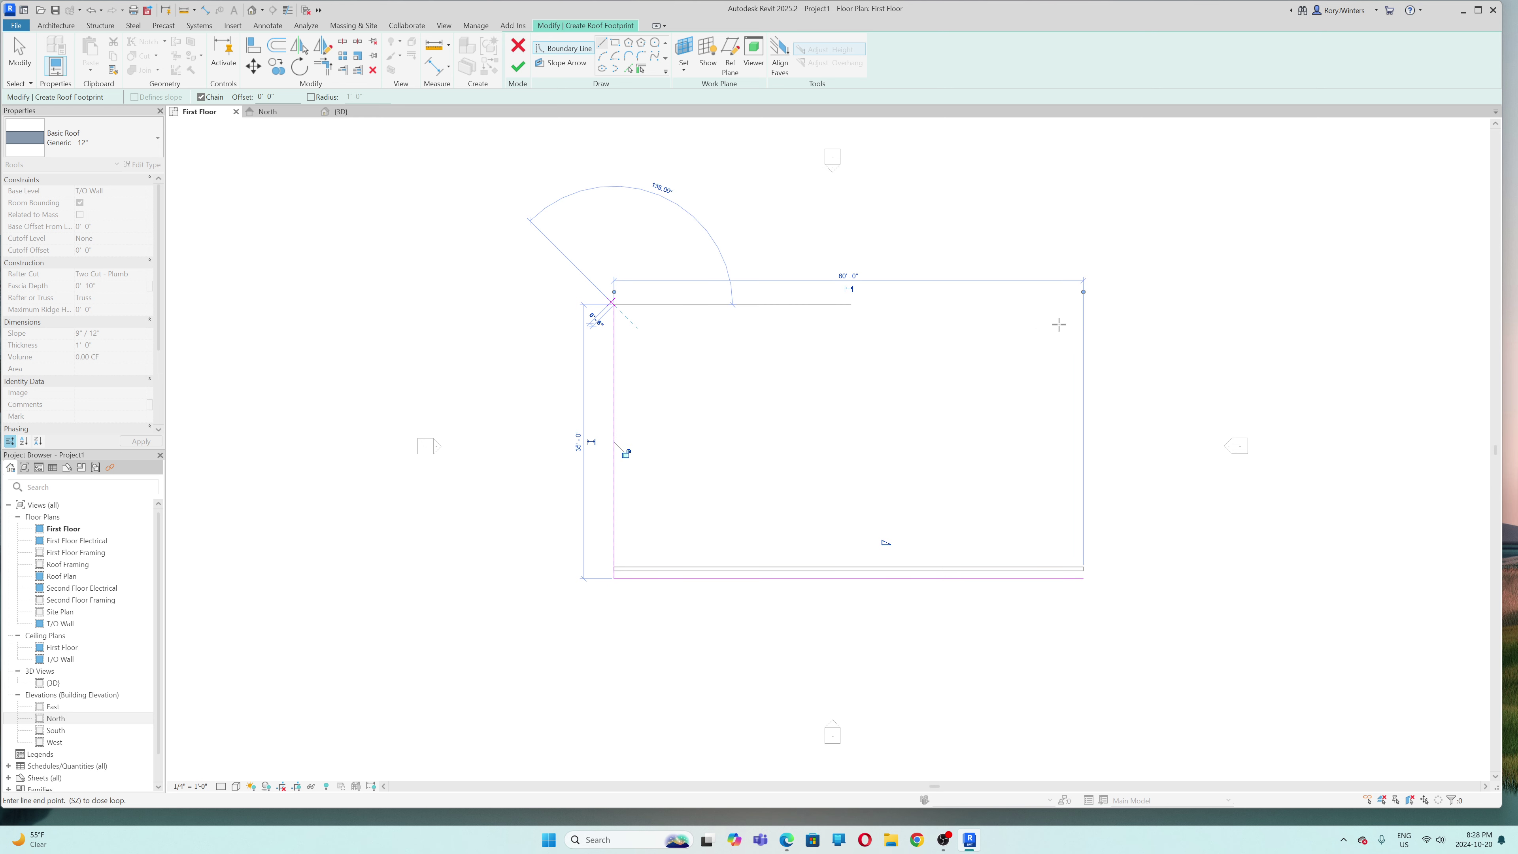
{"action": "left_click", "coordinate": [1083, 305]}
{"action": "left_click", "coordinate": [1084, 578]}
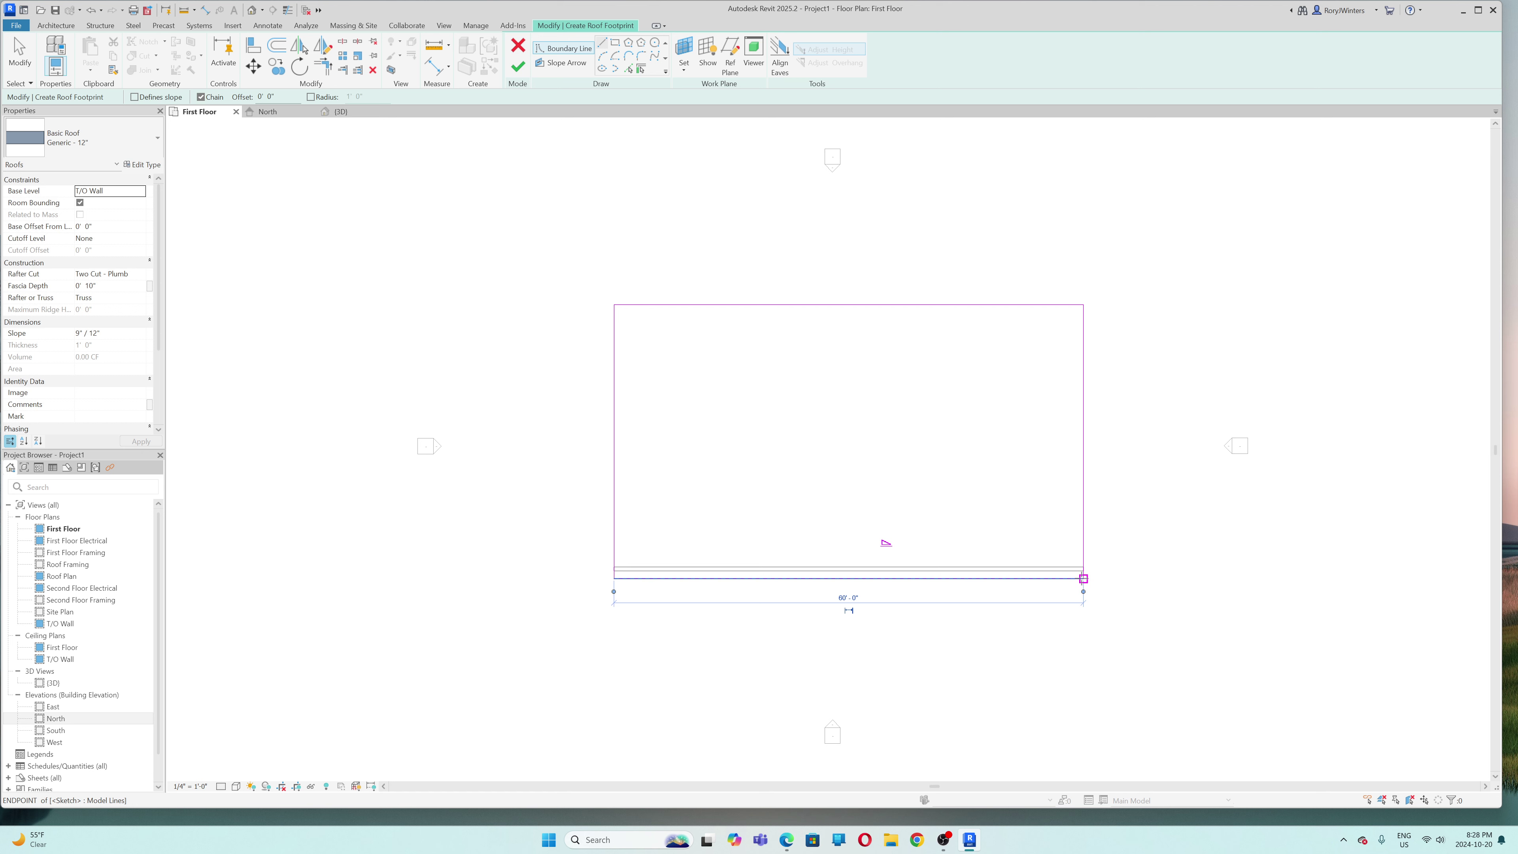
- Finish the roof with the wall attached to it and inspect the result in the 3D view
{"action": "left_click", "coordinate": [517, 66]}
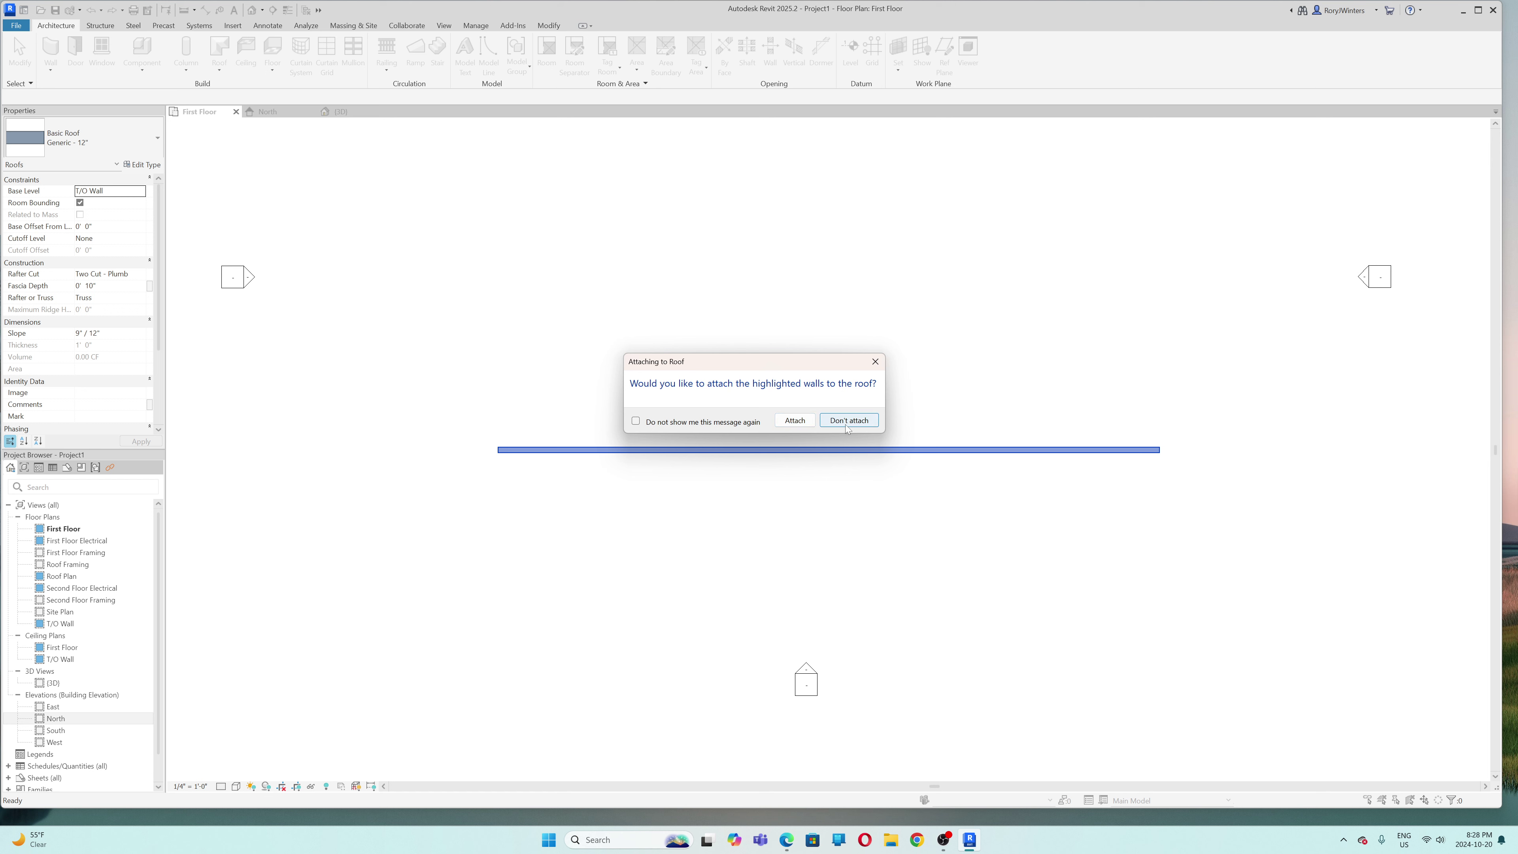
{"action": "left_click", "coordinate": [812, 423]}
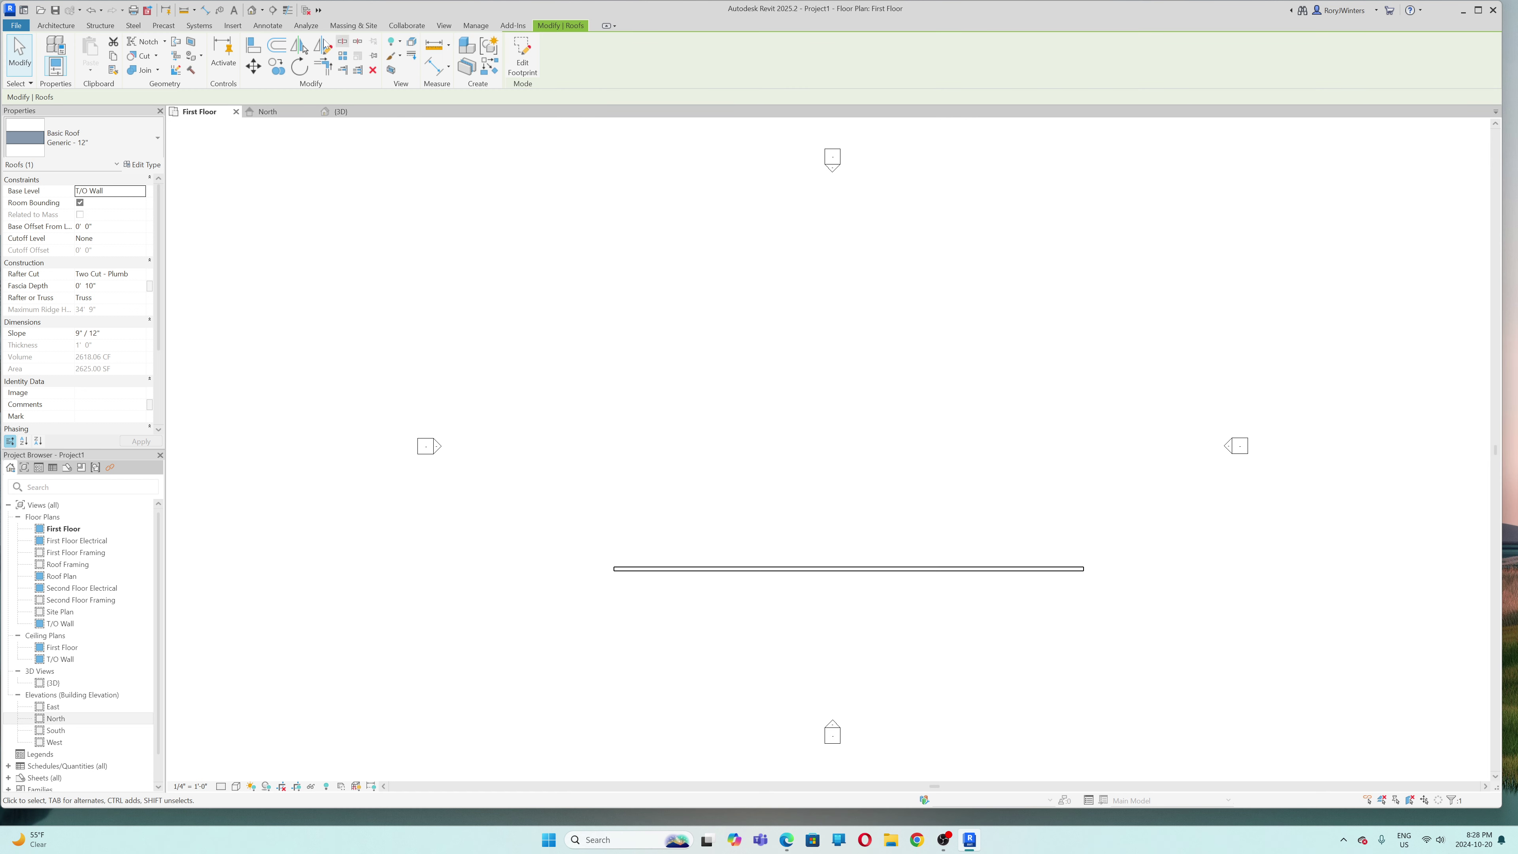
{"action": "left_click", "coordinate": [342, 112]}
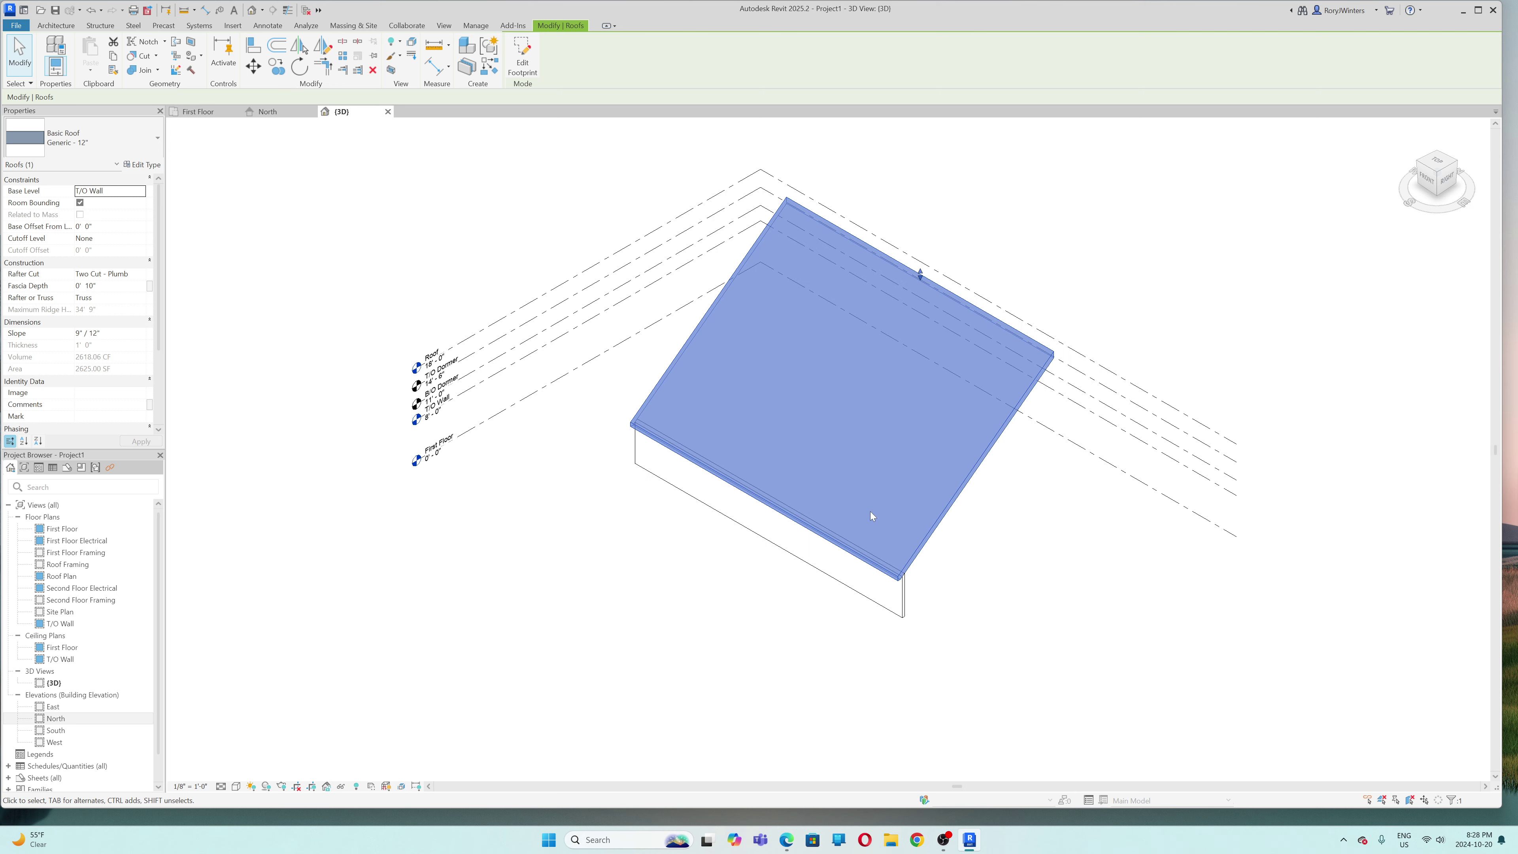
{"action": "left_click", "coordinate": [1032, 567]}
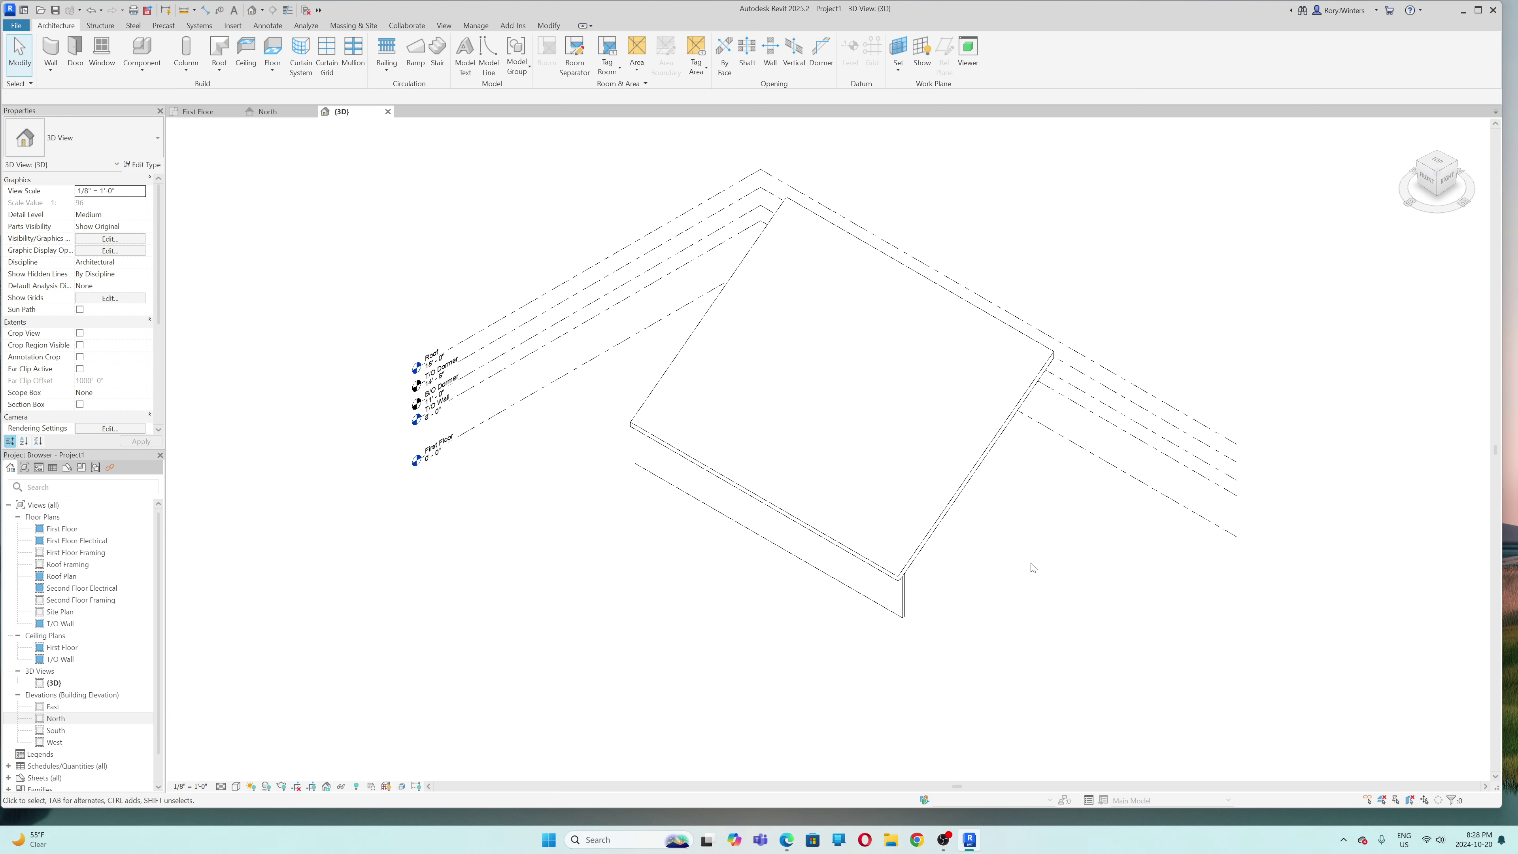
{"action": "middle_click_drag", "start_coordinate": [1005, 600], "coordinate": [992, 498], "text": "shift"}
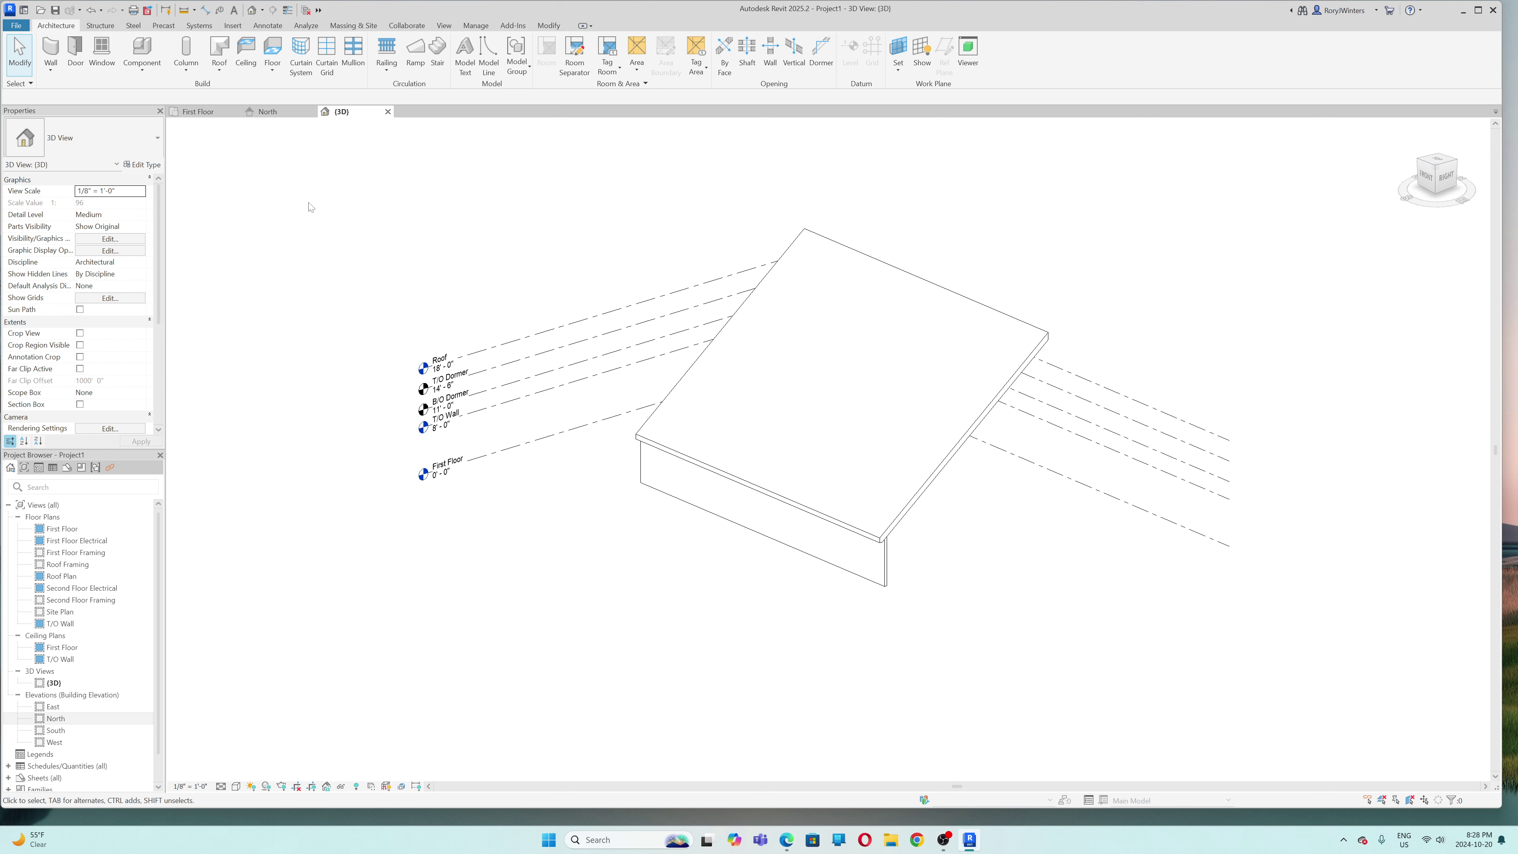
- Create floor plan views for the B/O Dormer and T/O Dormer levels
{"action": "left_click", "coordinate": [51, 51]}
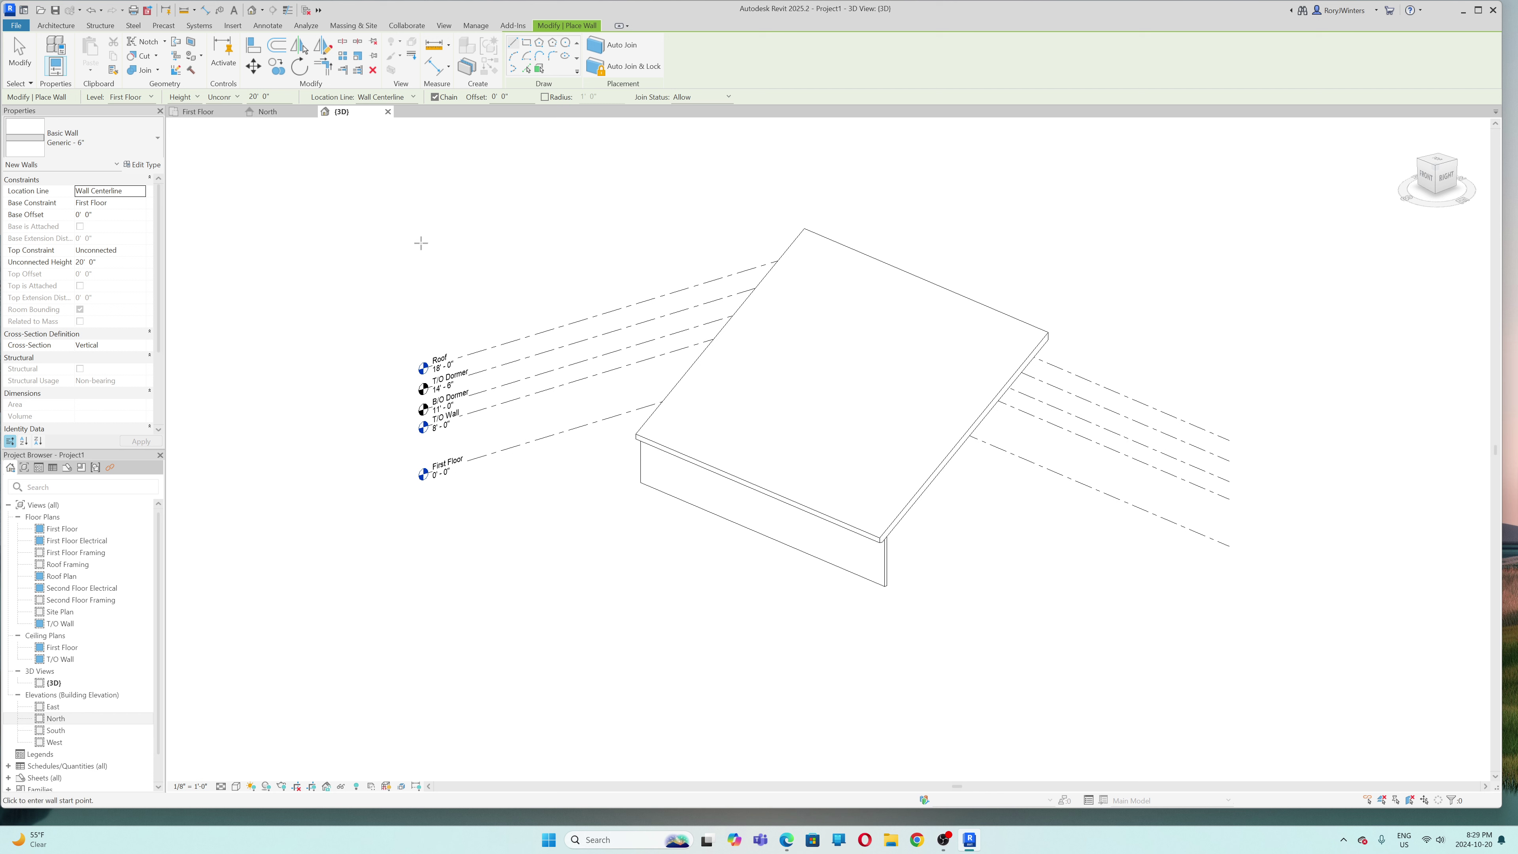
{"action": "left_click", "coordinate": [444, 26]}
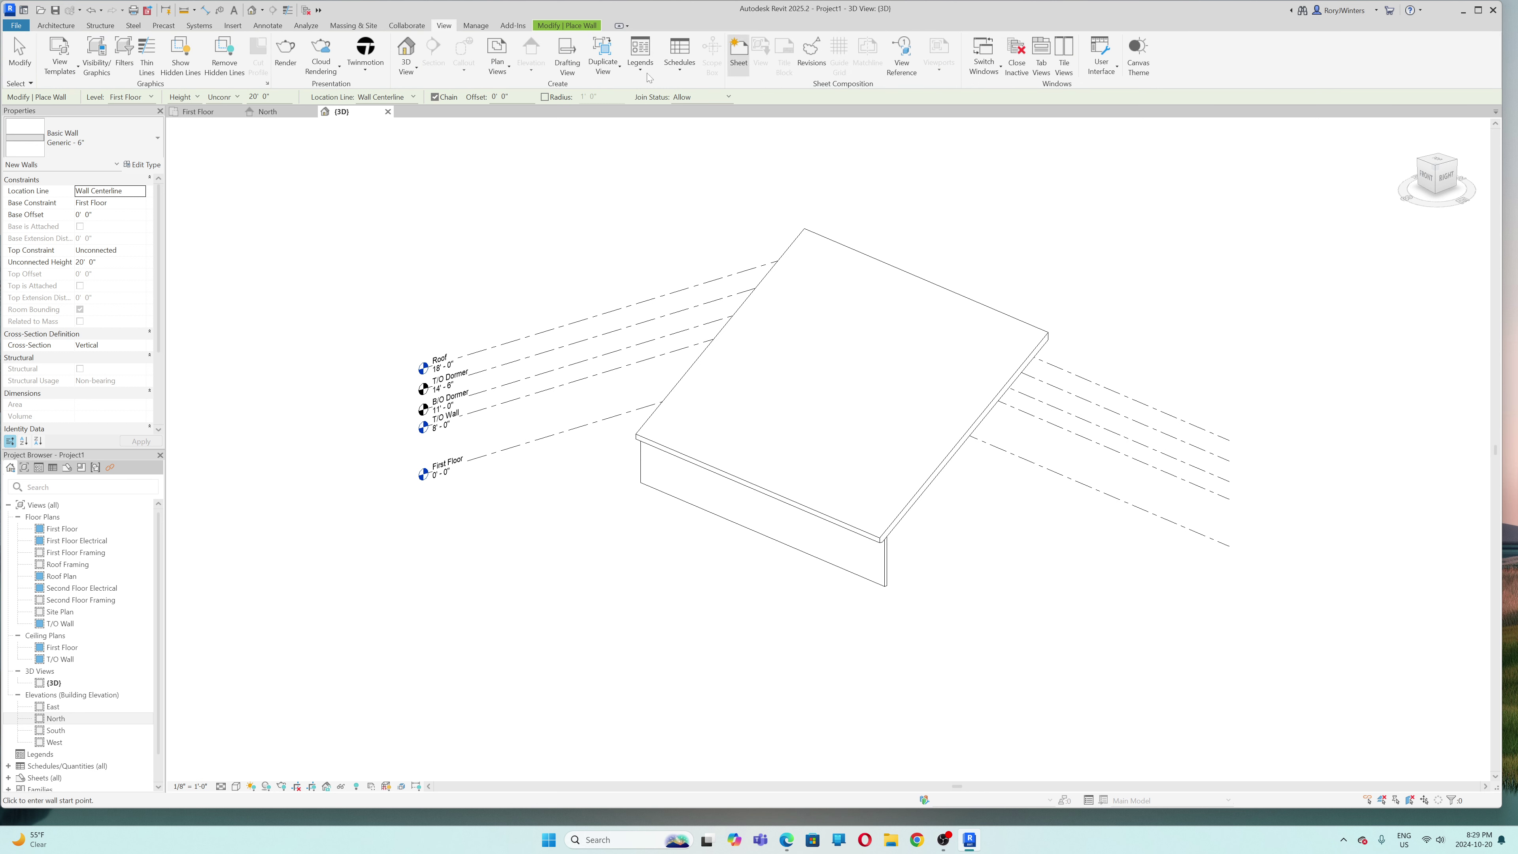
{"action": "left_click", "coordinate": [508, 72]}
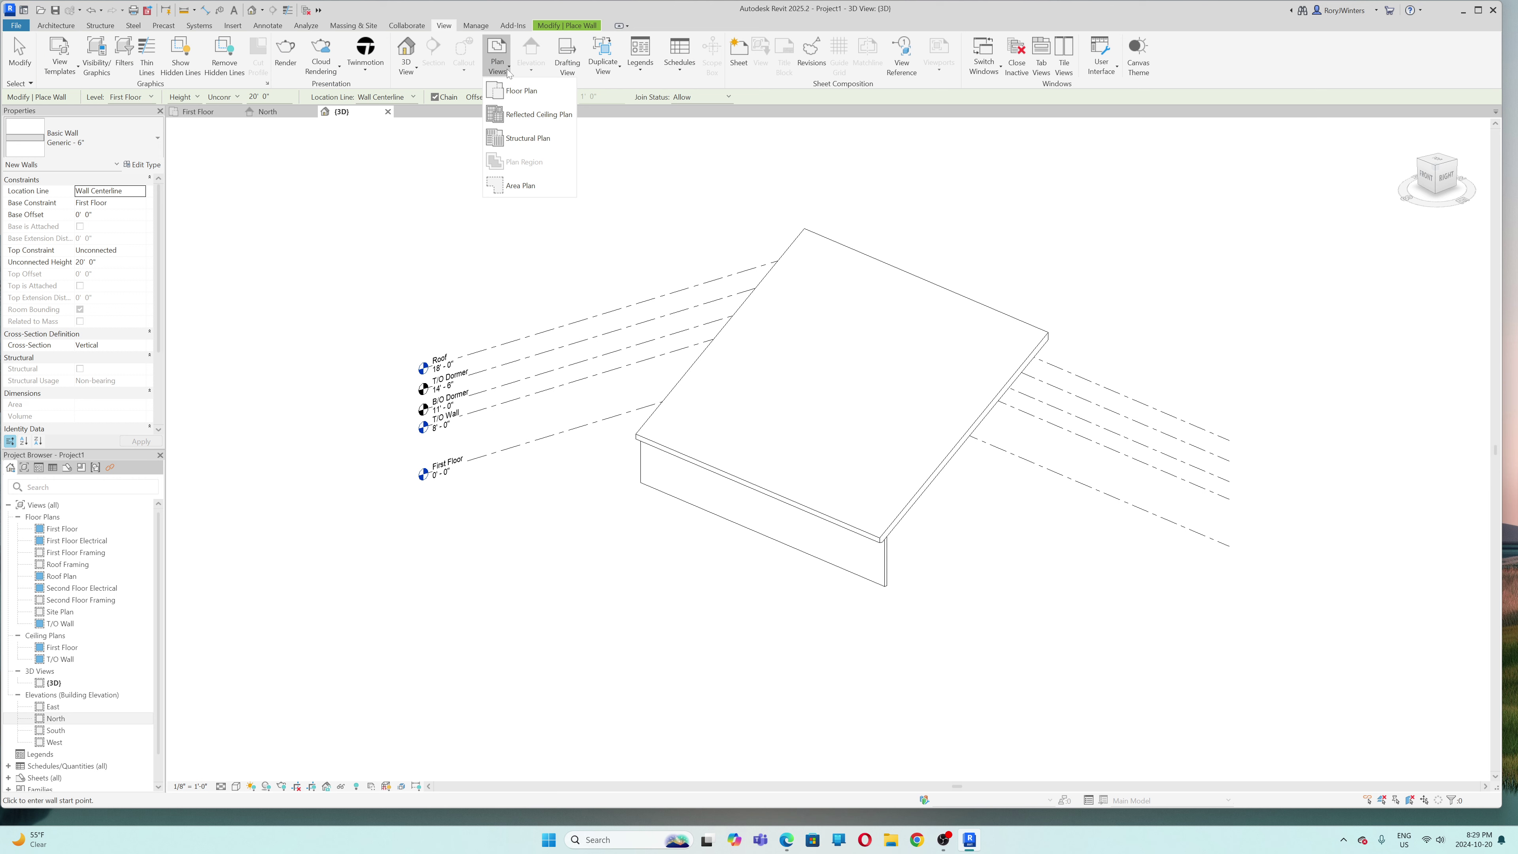
{"action": "left_click", "coordinate": [514, 93]}
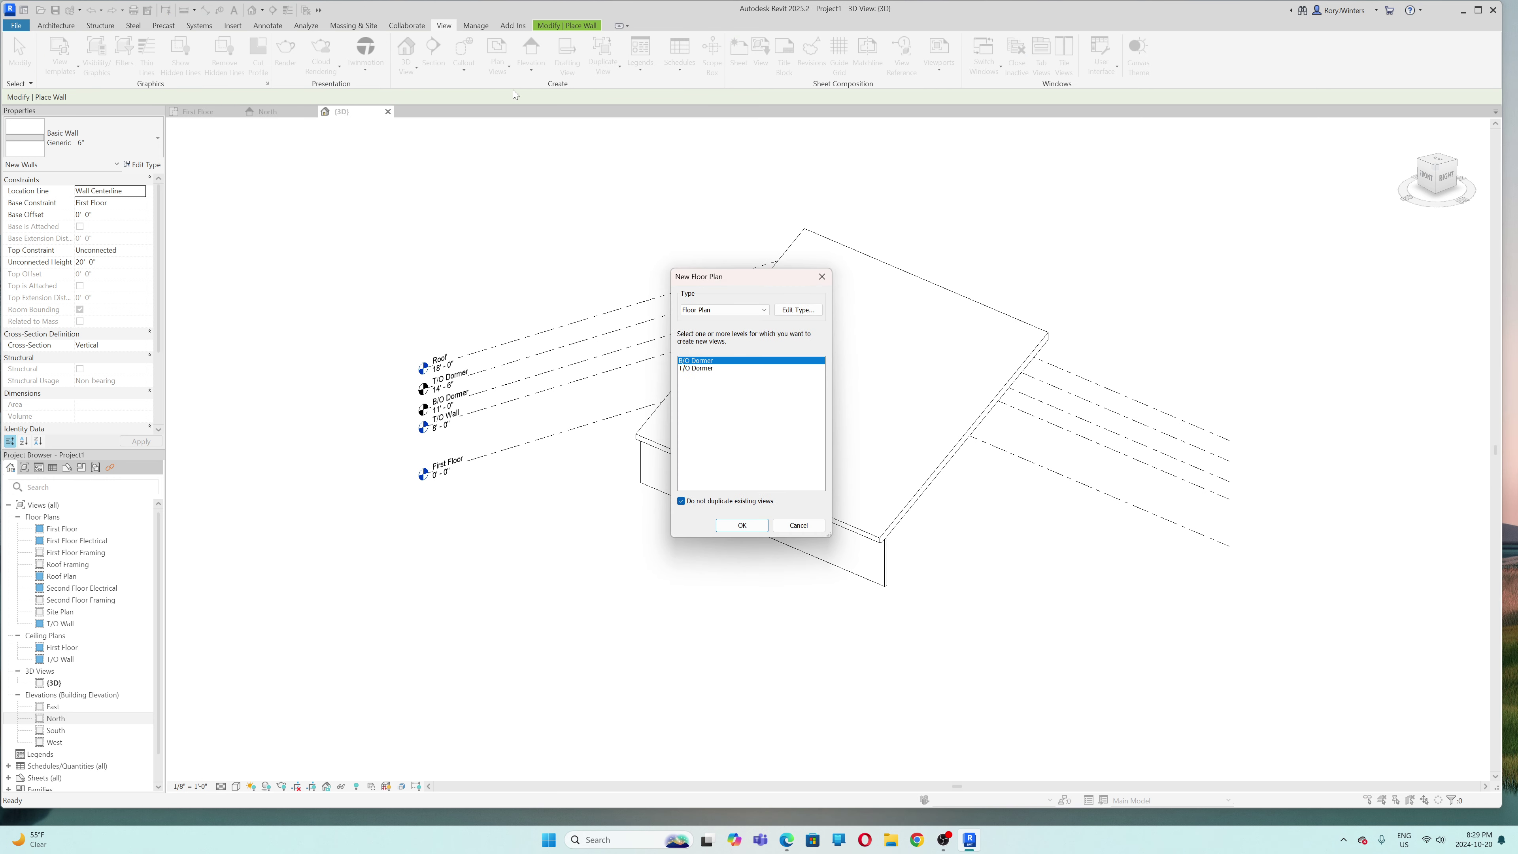
{"action": "left_click", "coordinate": [706, 369], "text": "shift"}
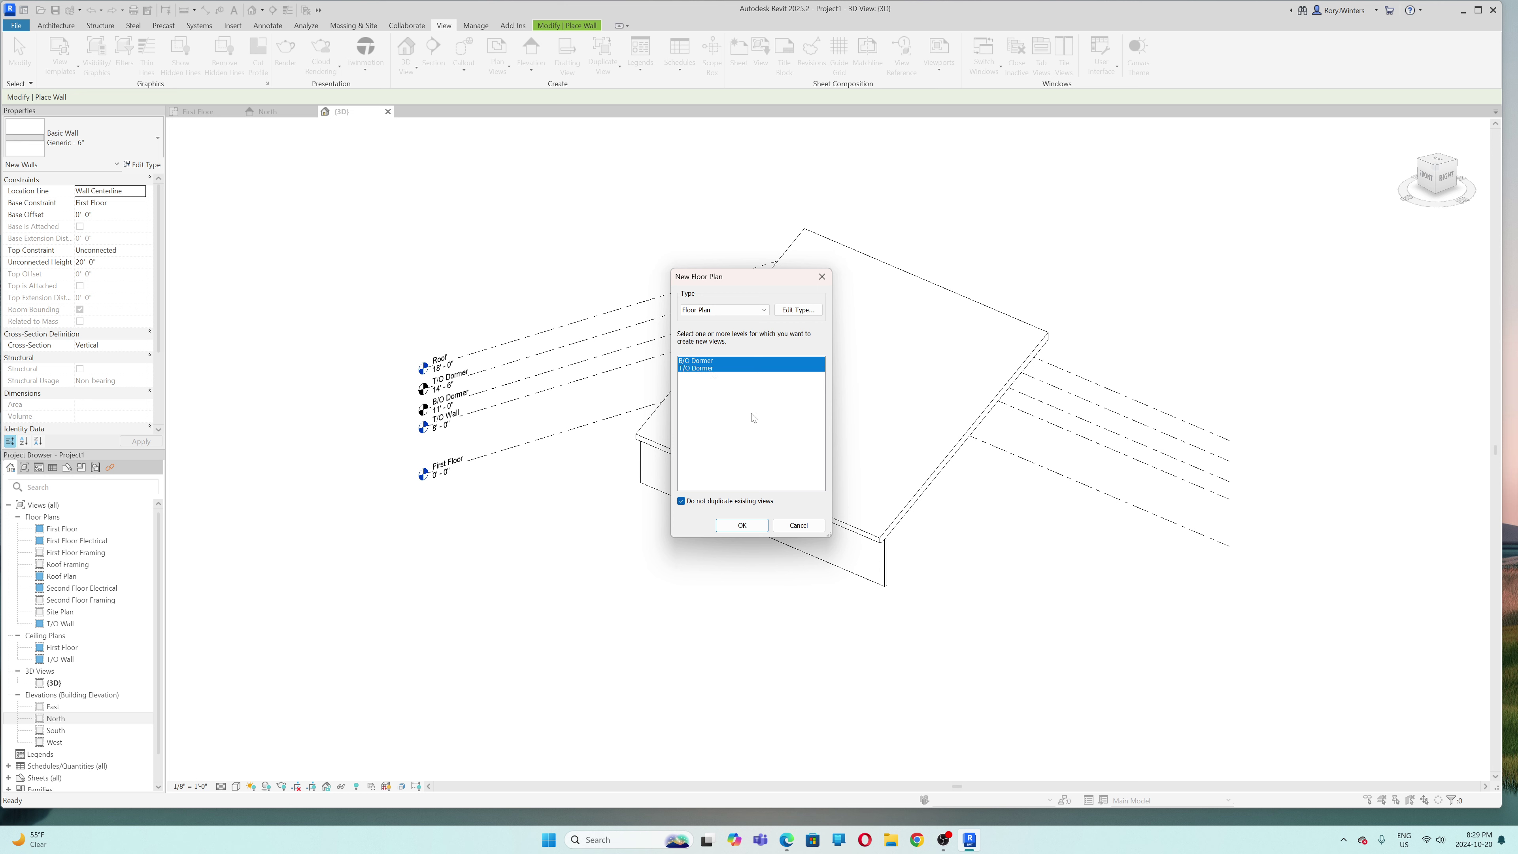
{"action": "left_click", "coordinate": [734, 530]}
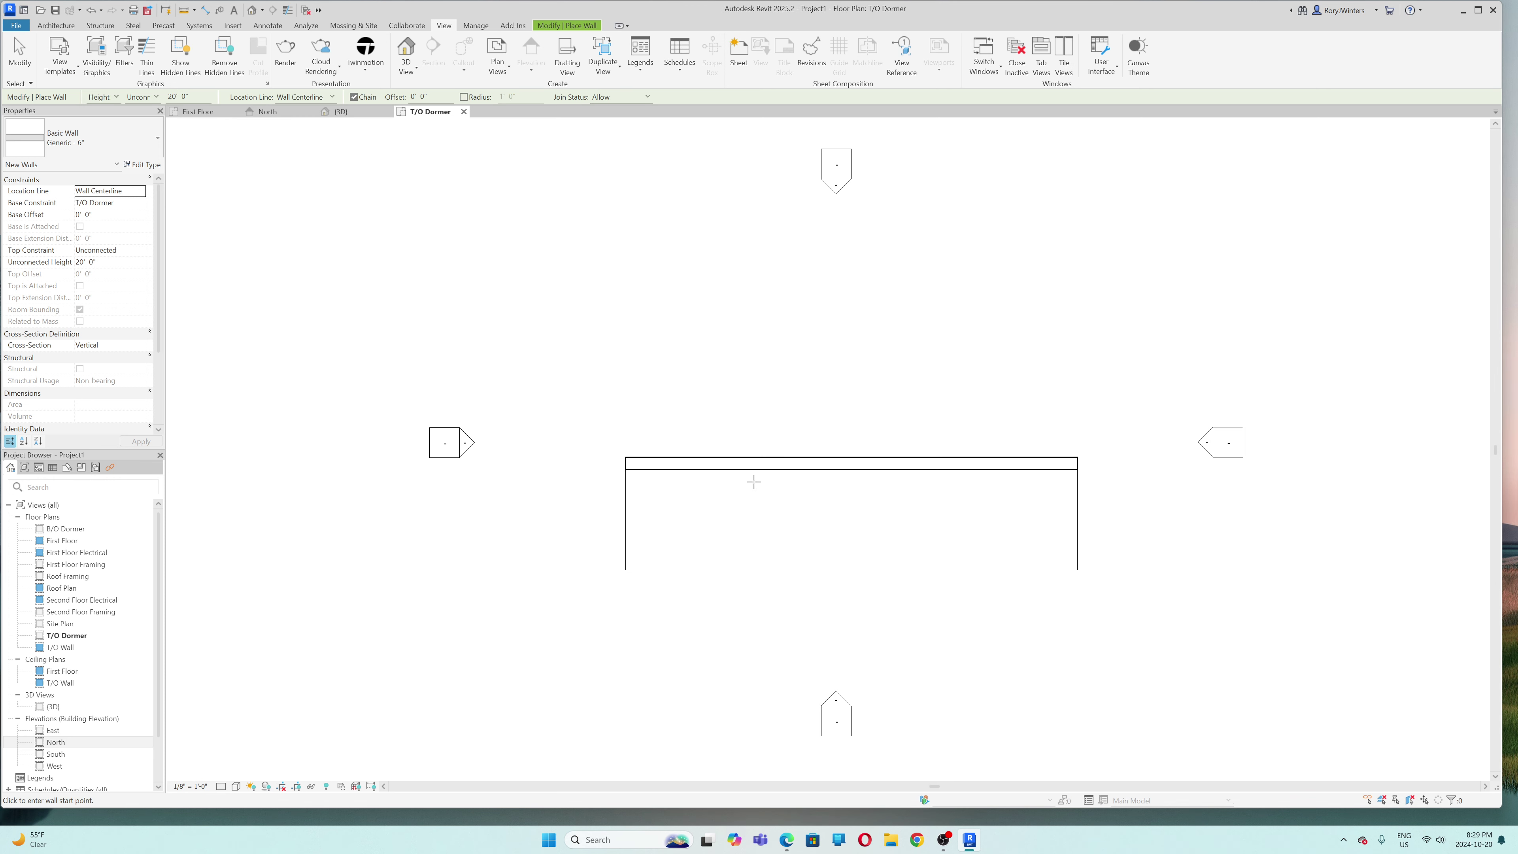
- In the B/O Dormer plan, draw a rectangle of Generic - 6" walls about 16' by 15', starting on the roof's south edge near its middle
{"action": "double_click", "coordinate": [82, 532]}
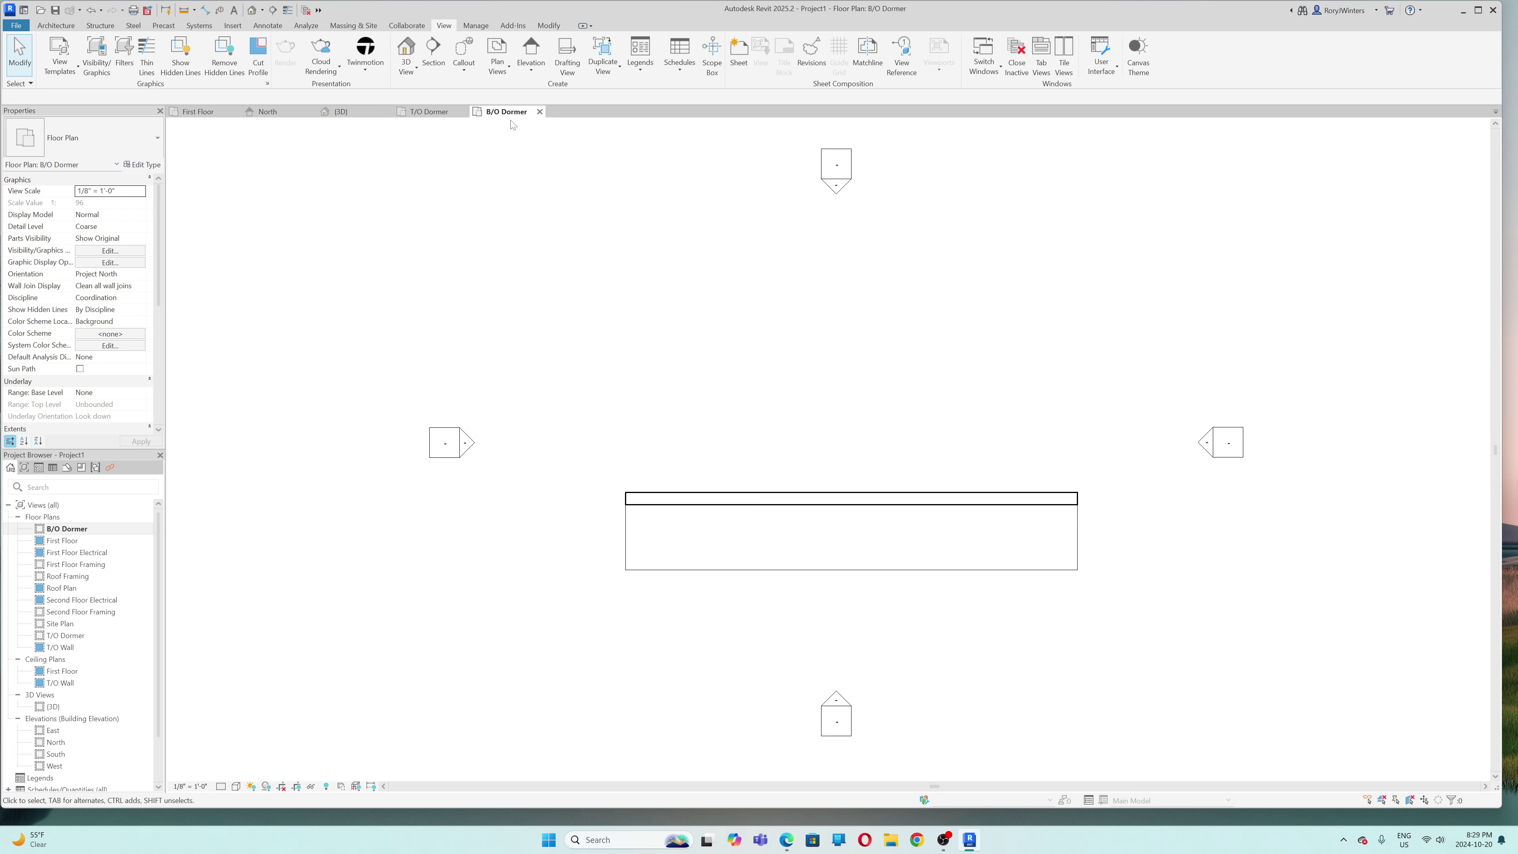
{"action": "left_click", "coordinate": [60, 26]}
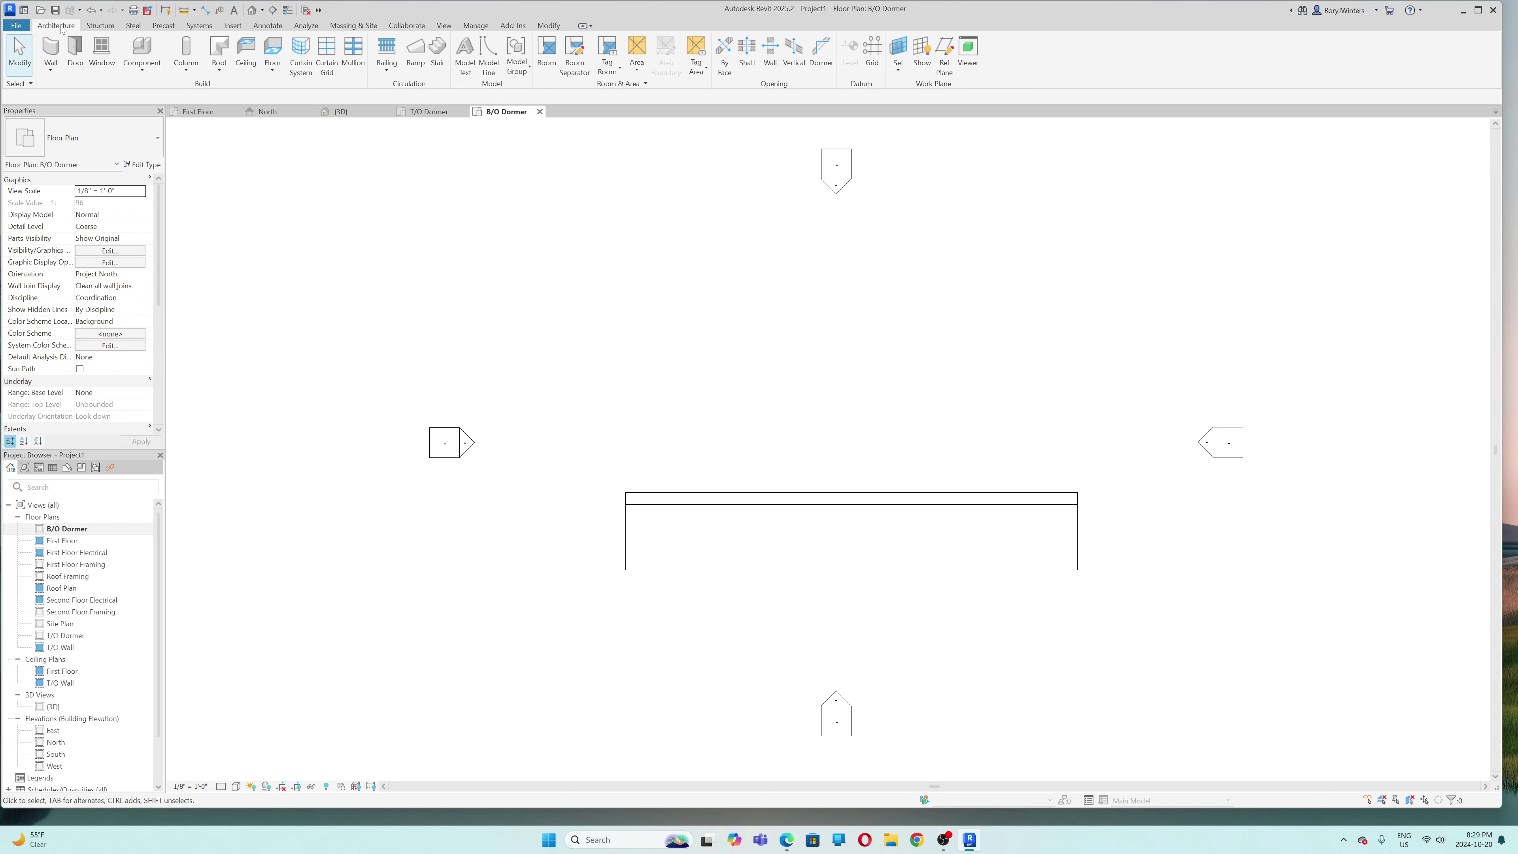
{"action": "left_click", "coordinate": [51, 51]}
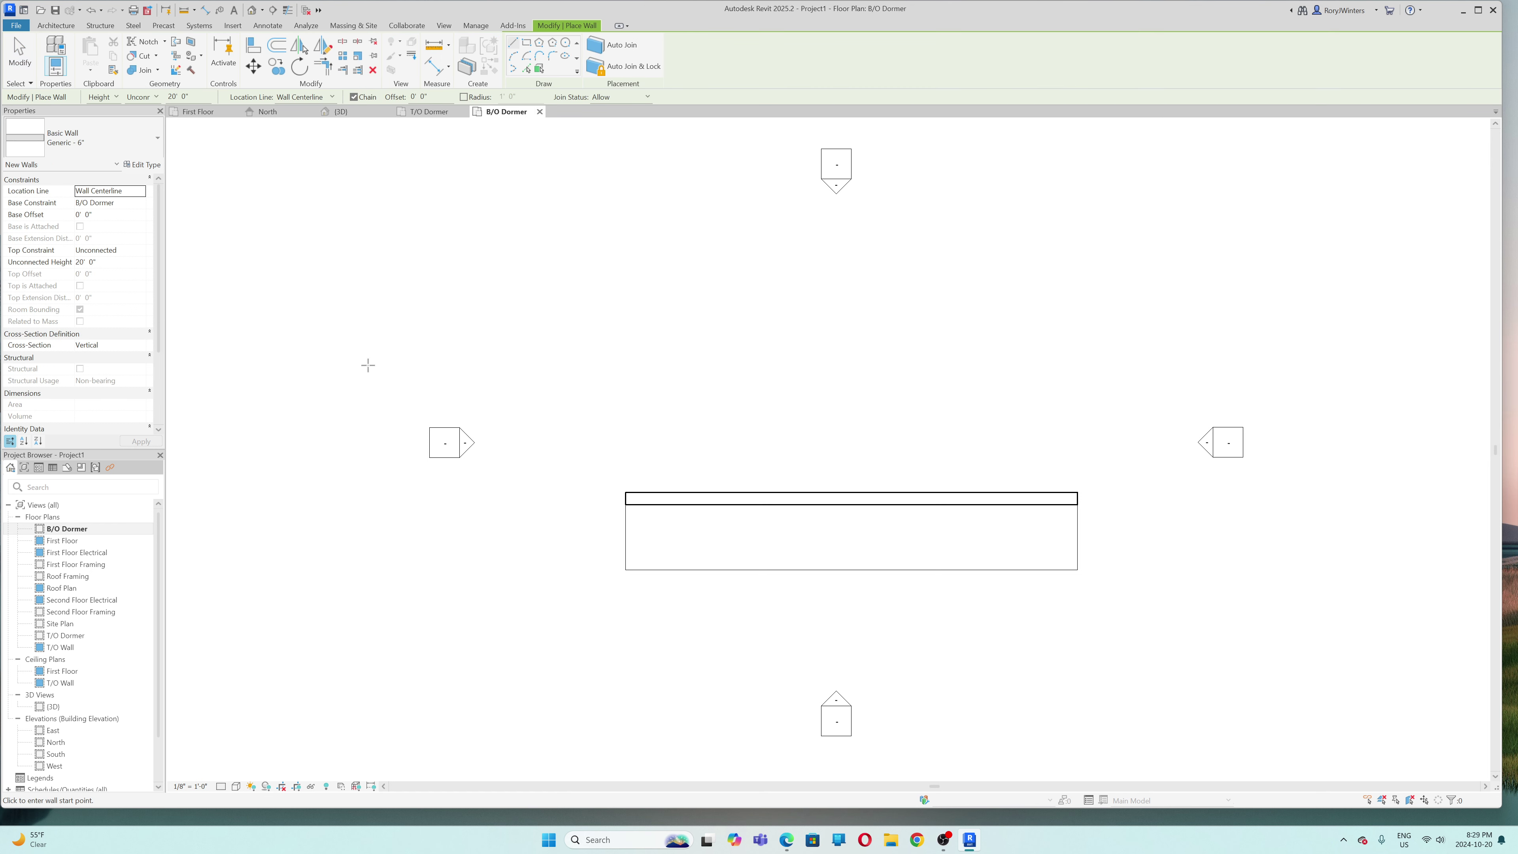
{"action": "left_click", "coordinate": [526, 43]}
{"action": "left_click", "coordinate": [794, 569]}
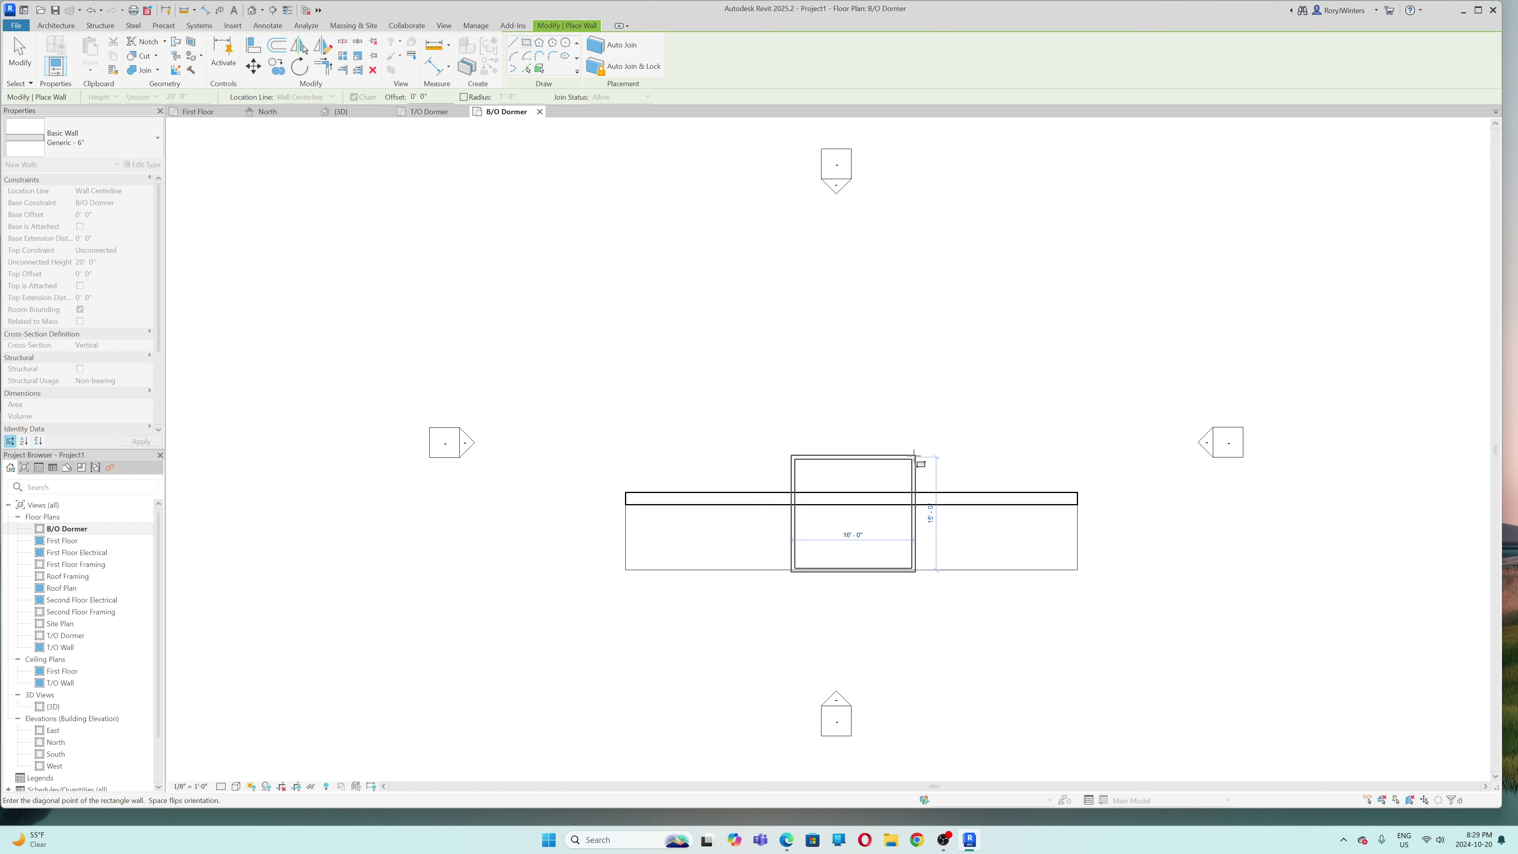
{"action": "left_click", "coordinate": [913, 455]}
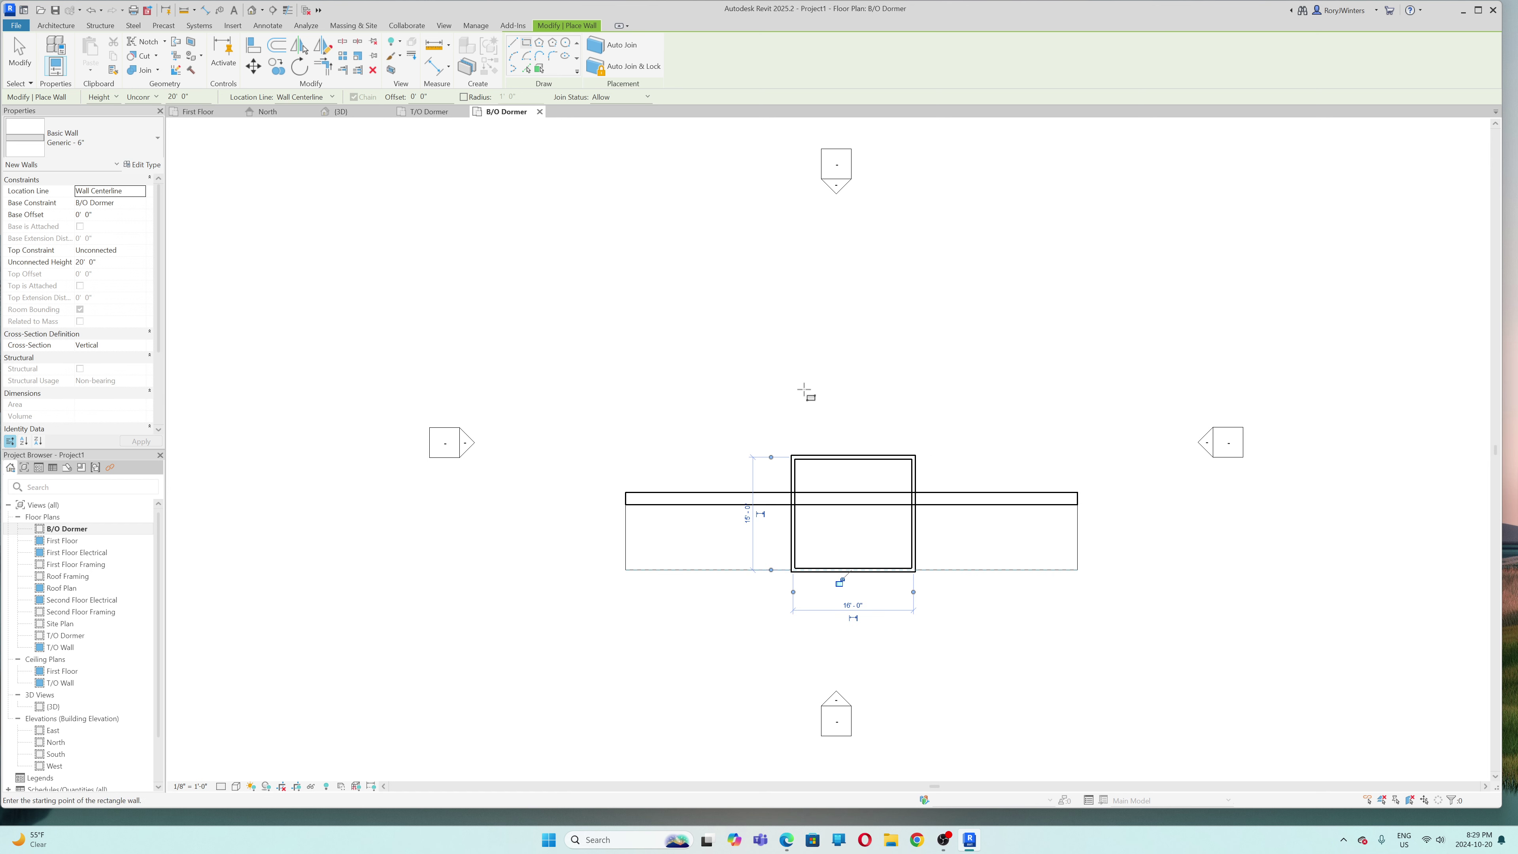
- In the 3D view, set the top constraint of all four dormer walls to Up to level: T/O Dormer
{"action": "left_click", "coordinate": [344, 112]}
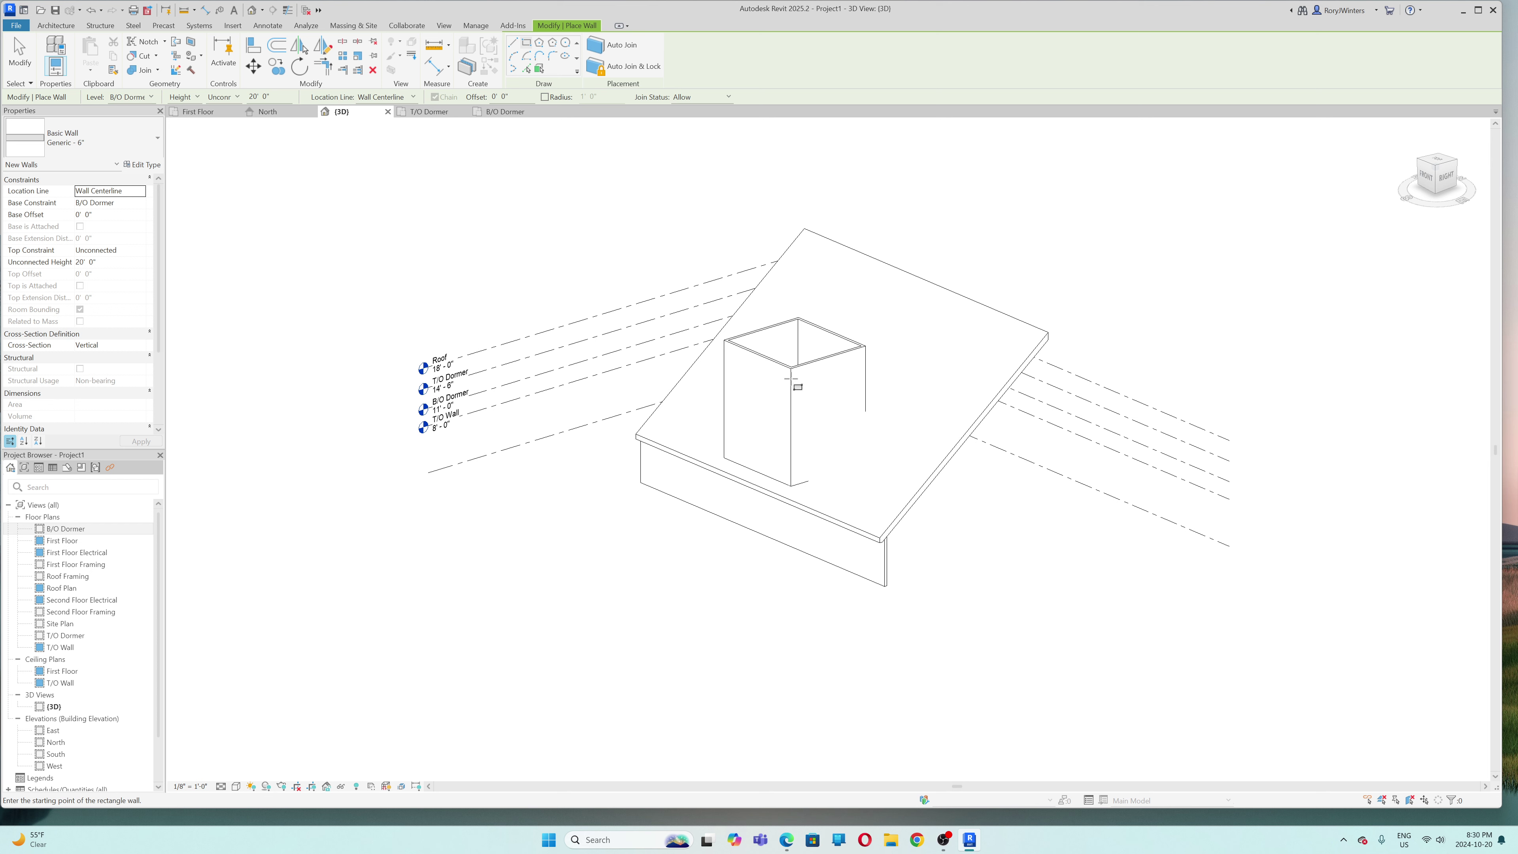
{"action": "key", "text": "Escape"}
{"action": "key", "text": "Escape"}
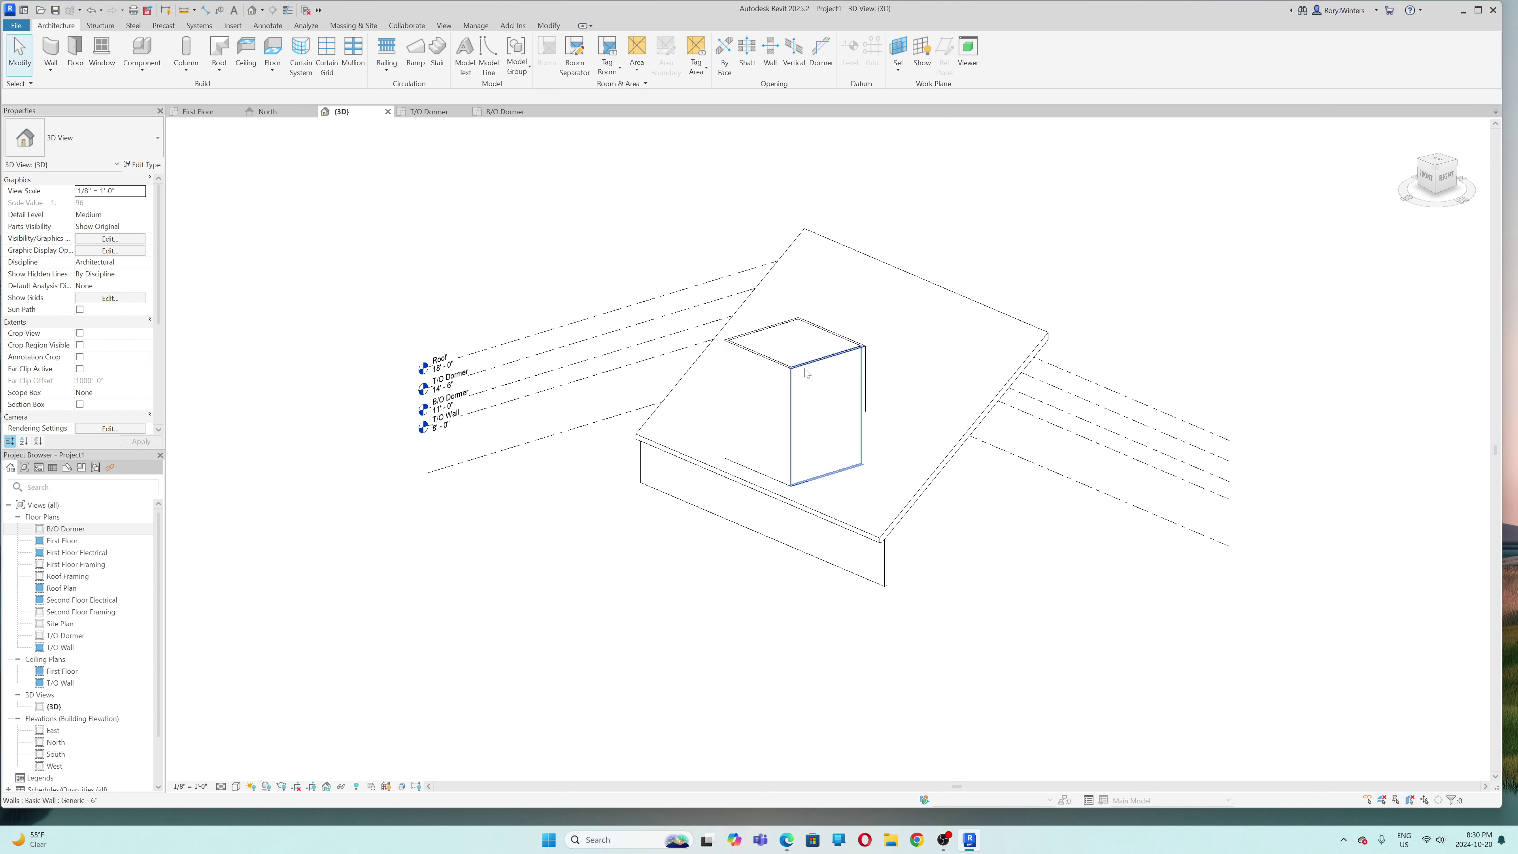
{"action": "key", "text": "Tab"}
{"action": "left_click", "coordinate": [804, 370]}
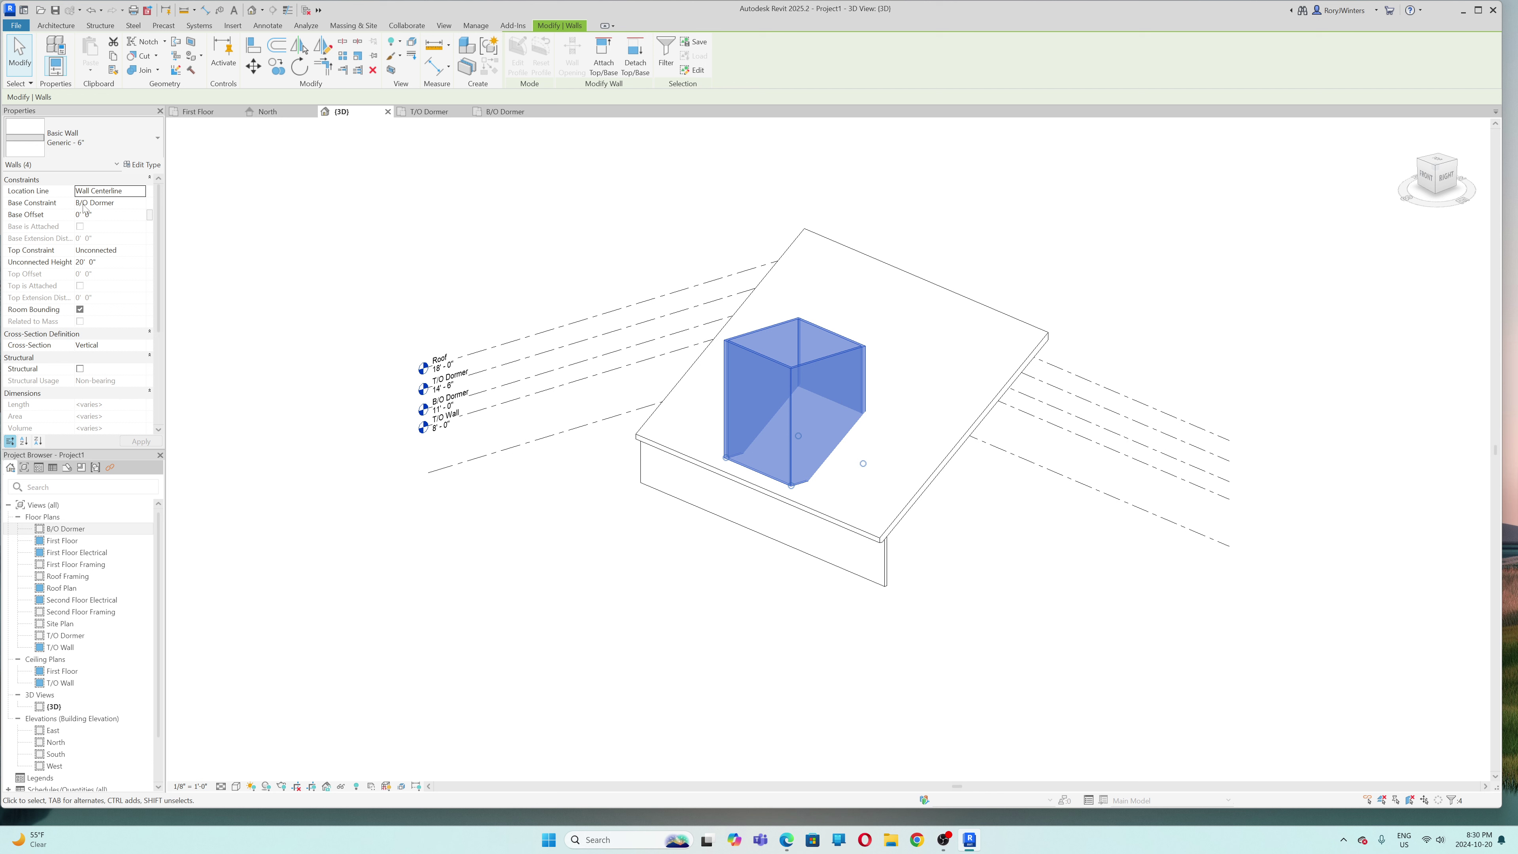
{"action": "left_click", "coordinate": [104, 249]}
{"action": "left_click", "coordinate": [143, 255]}
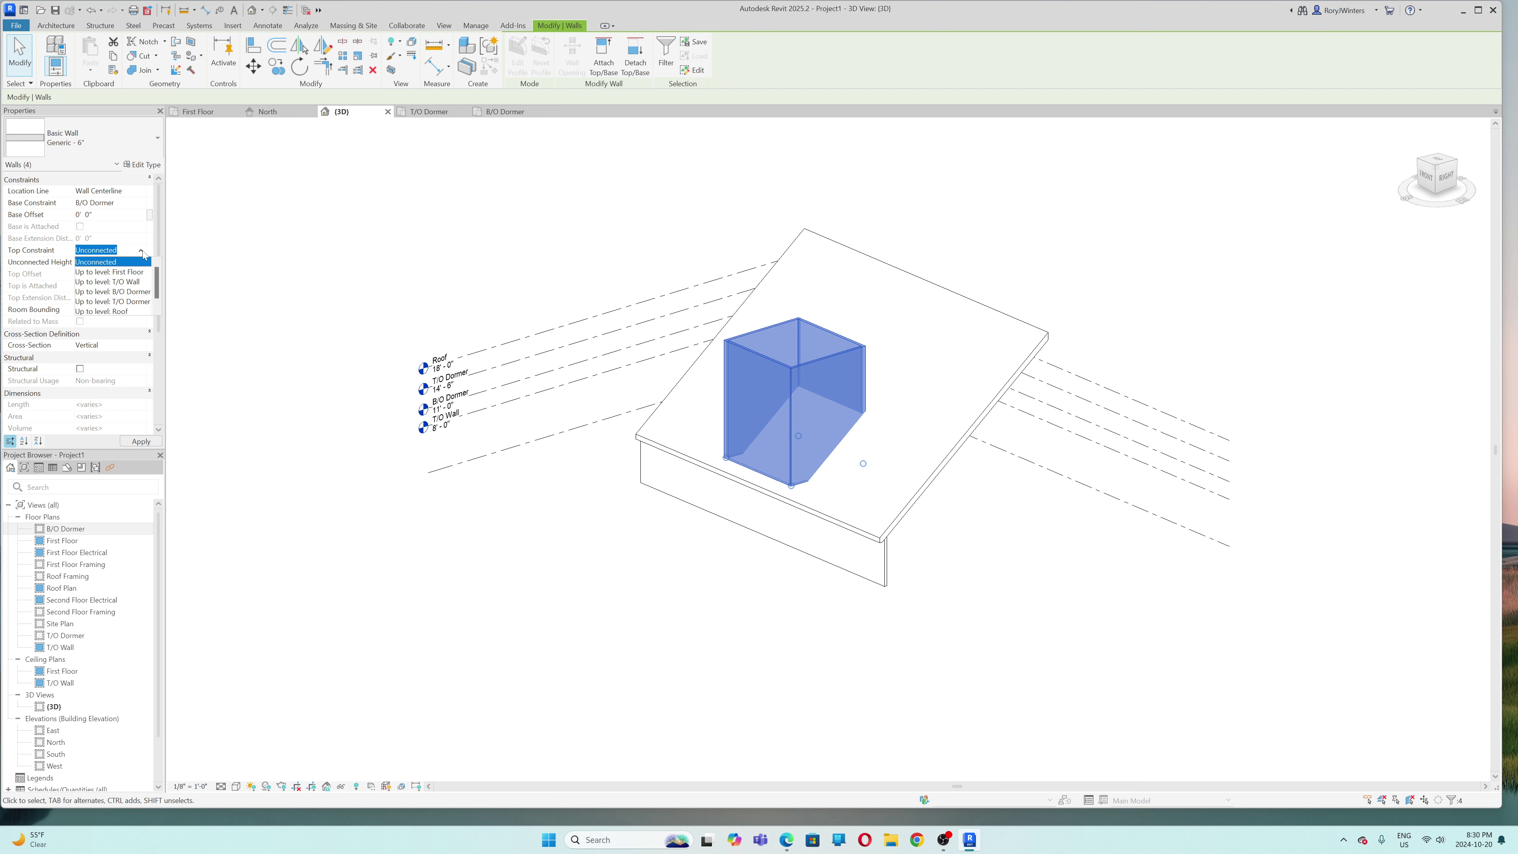
{"action": "left_click", "coordinate": [128, 302]}
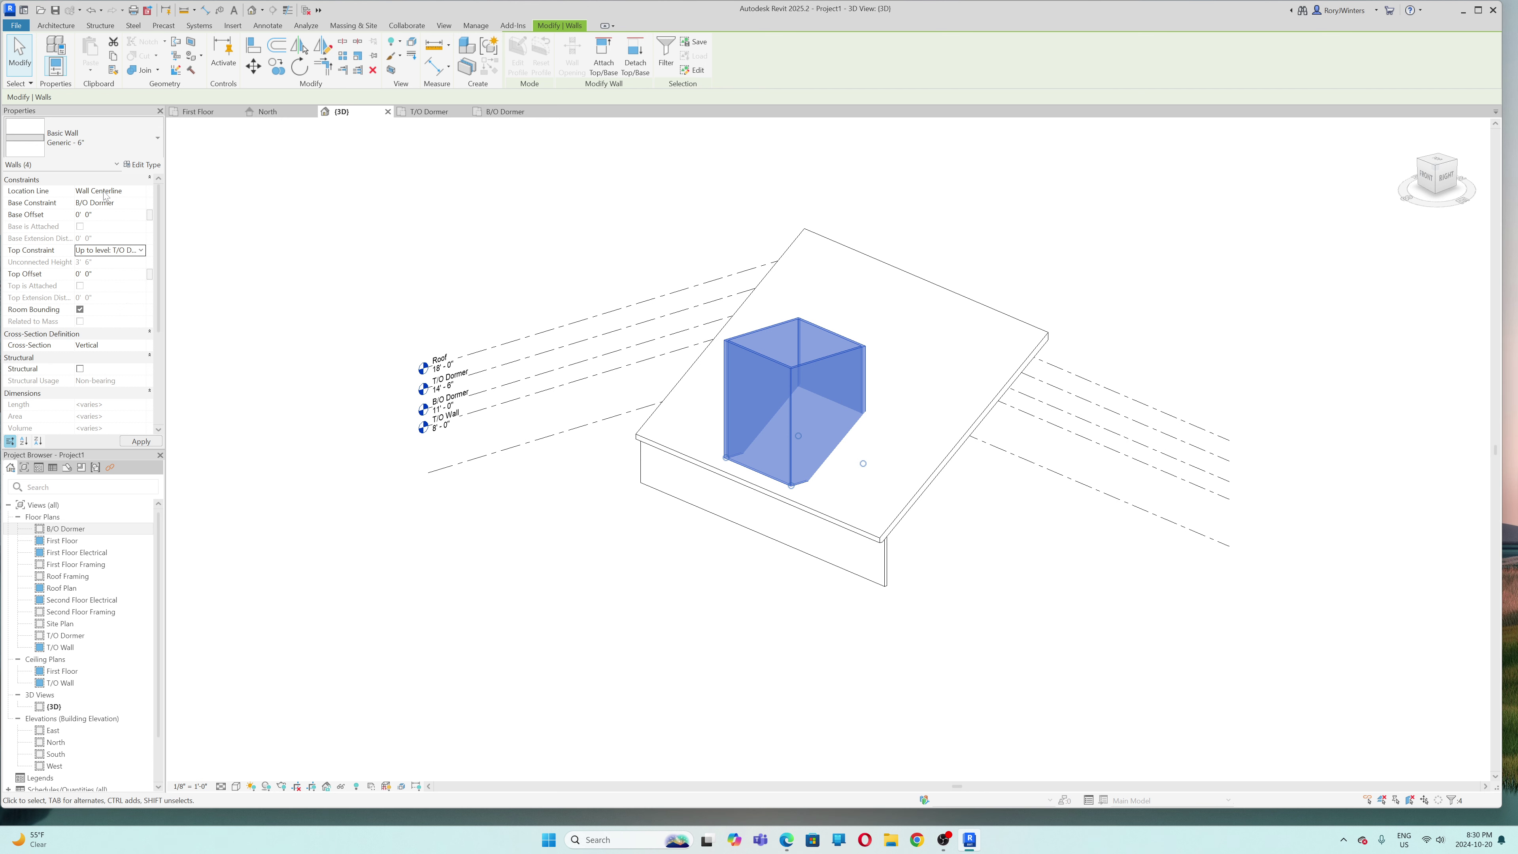
{"action": "left_click", "coordinate": [138, 441]}
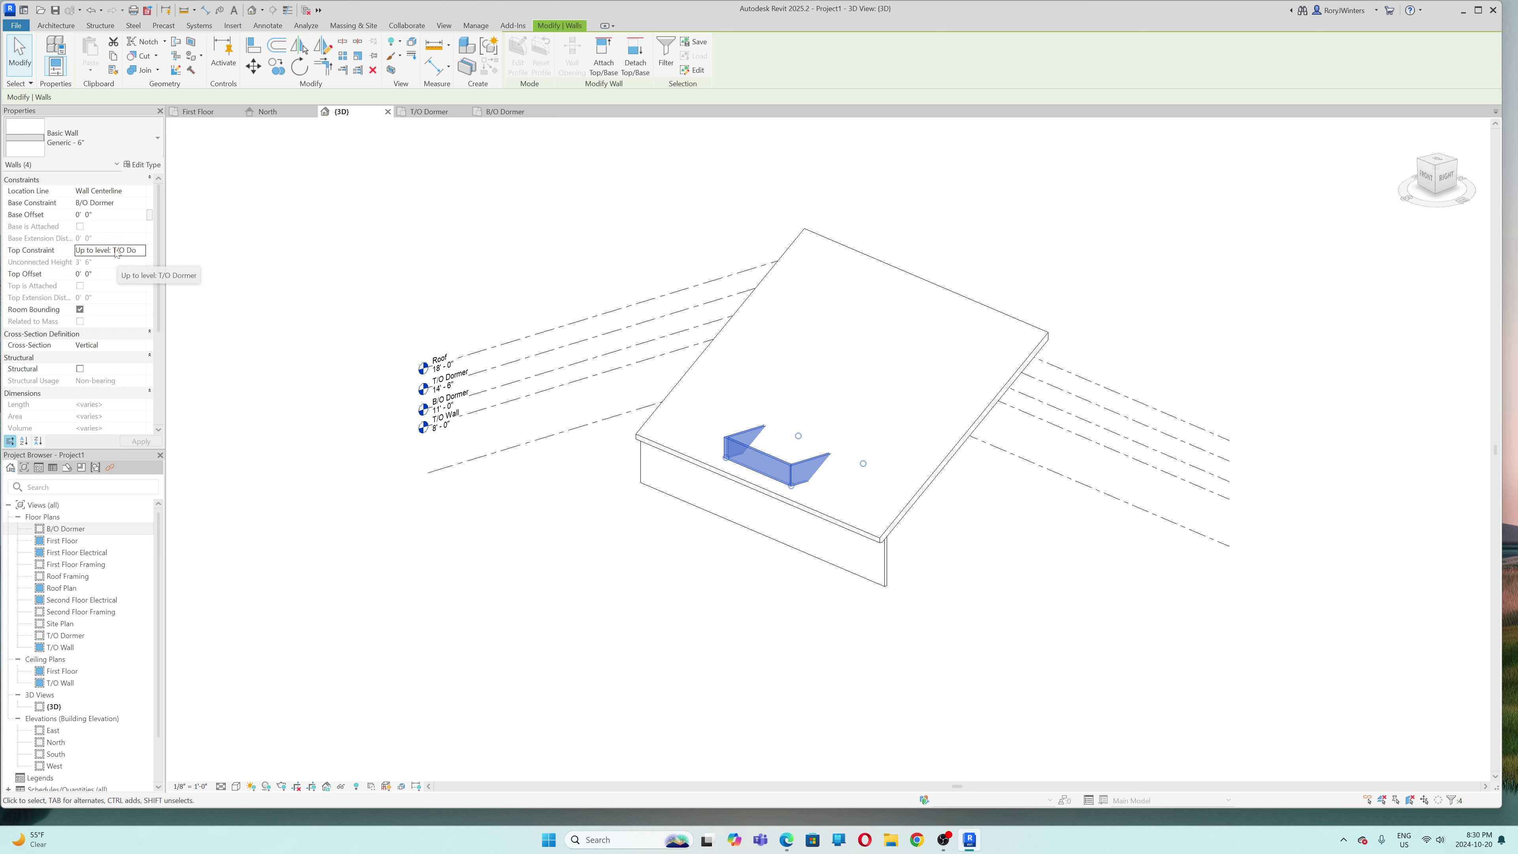
- In the North elevation, raise the T/O Dormer level to 16'
{"action": "left_click", "coordinate": [267, 112]}
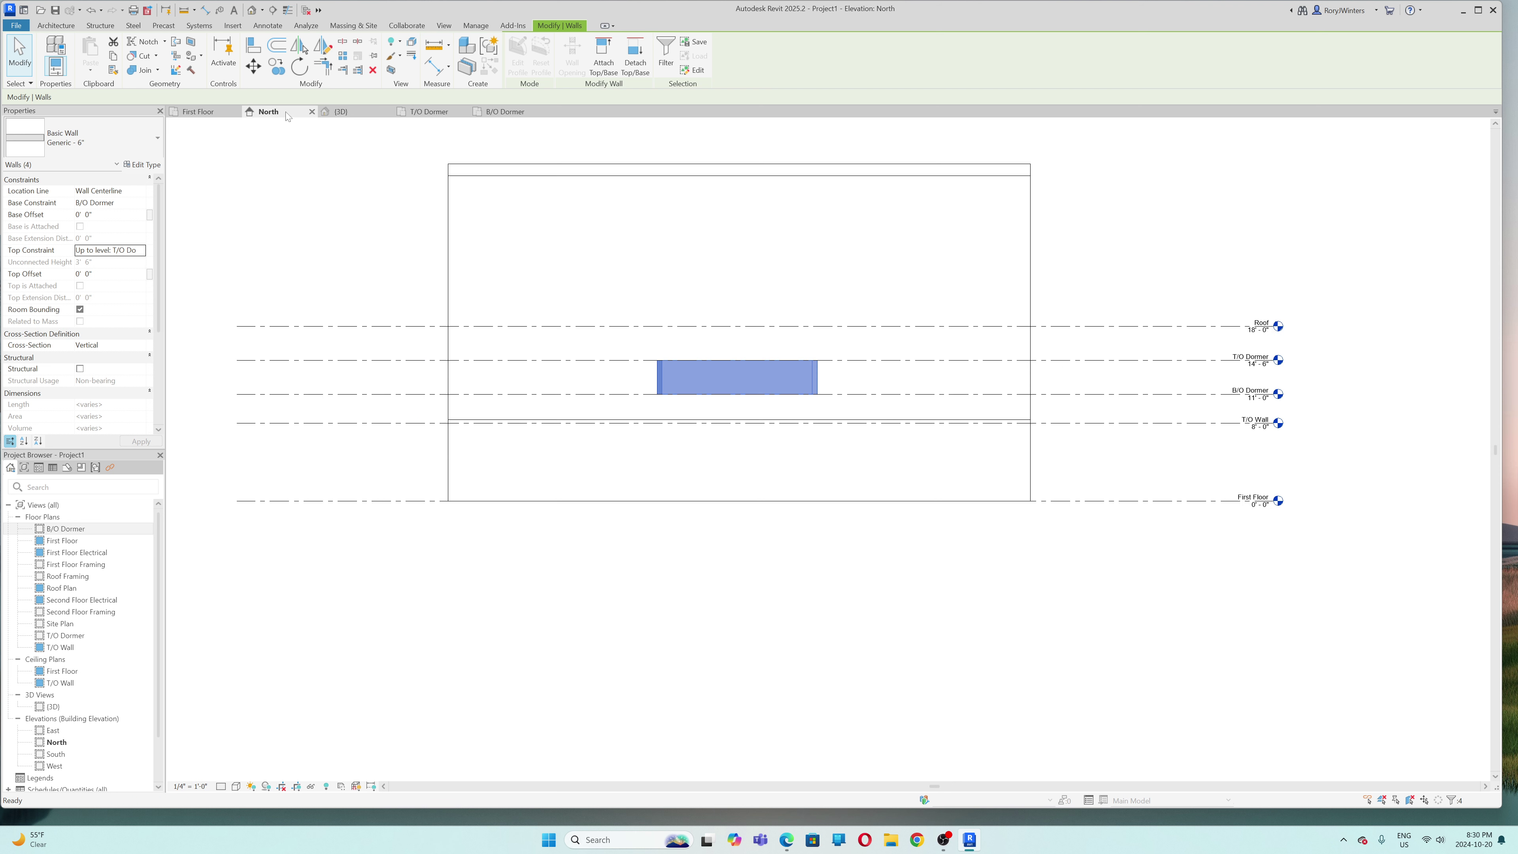
{"action": "left_click", "coordinate": [1098, 363]}
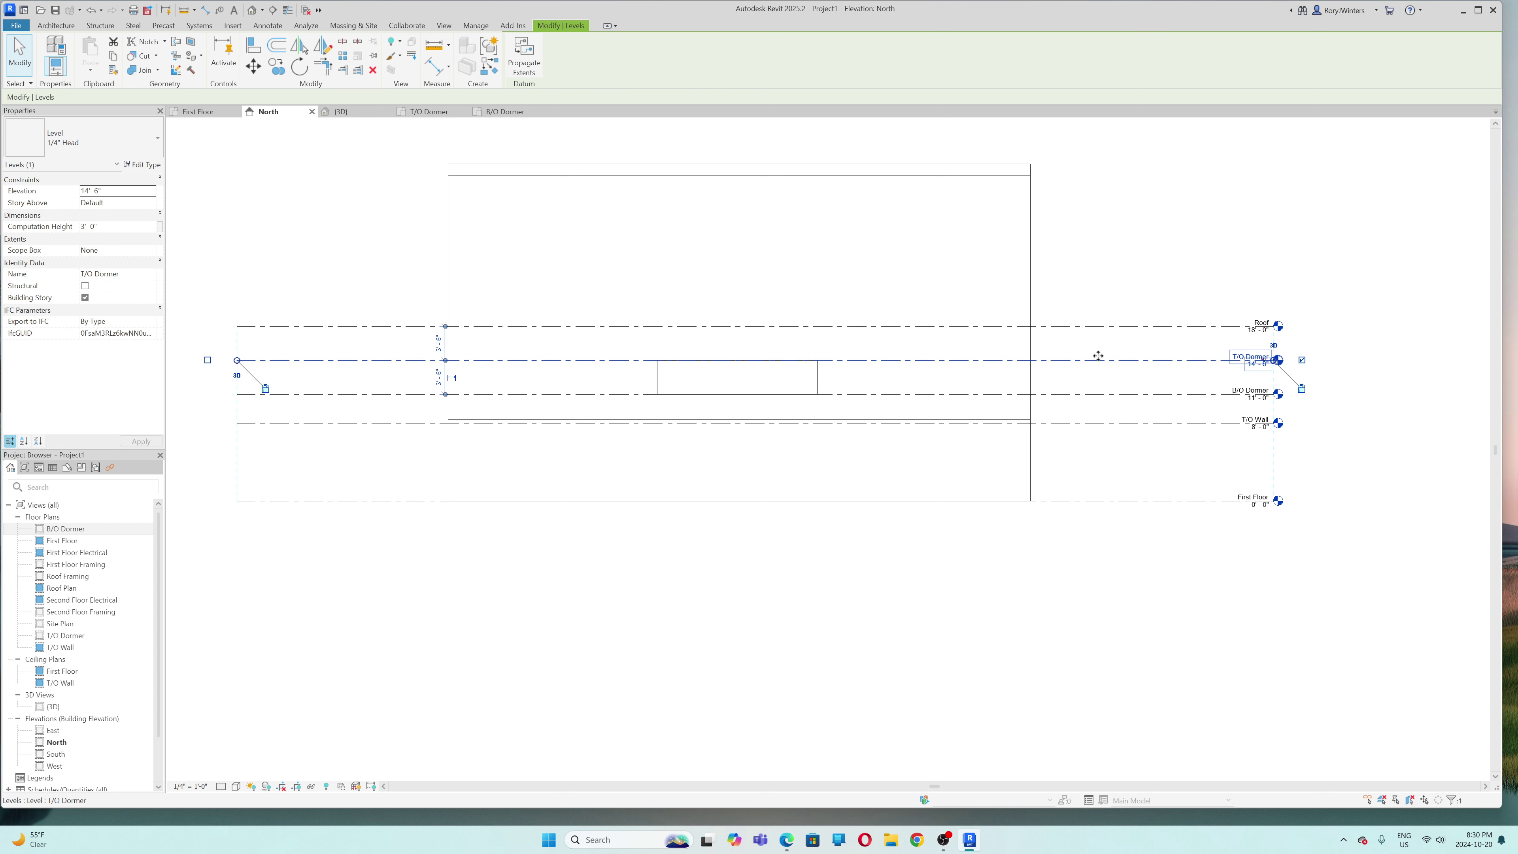
{"action": "left_click", "coordinate": [1257, 363]}
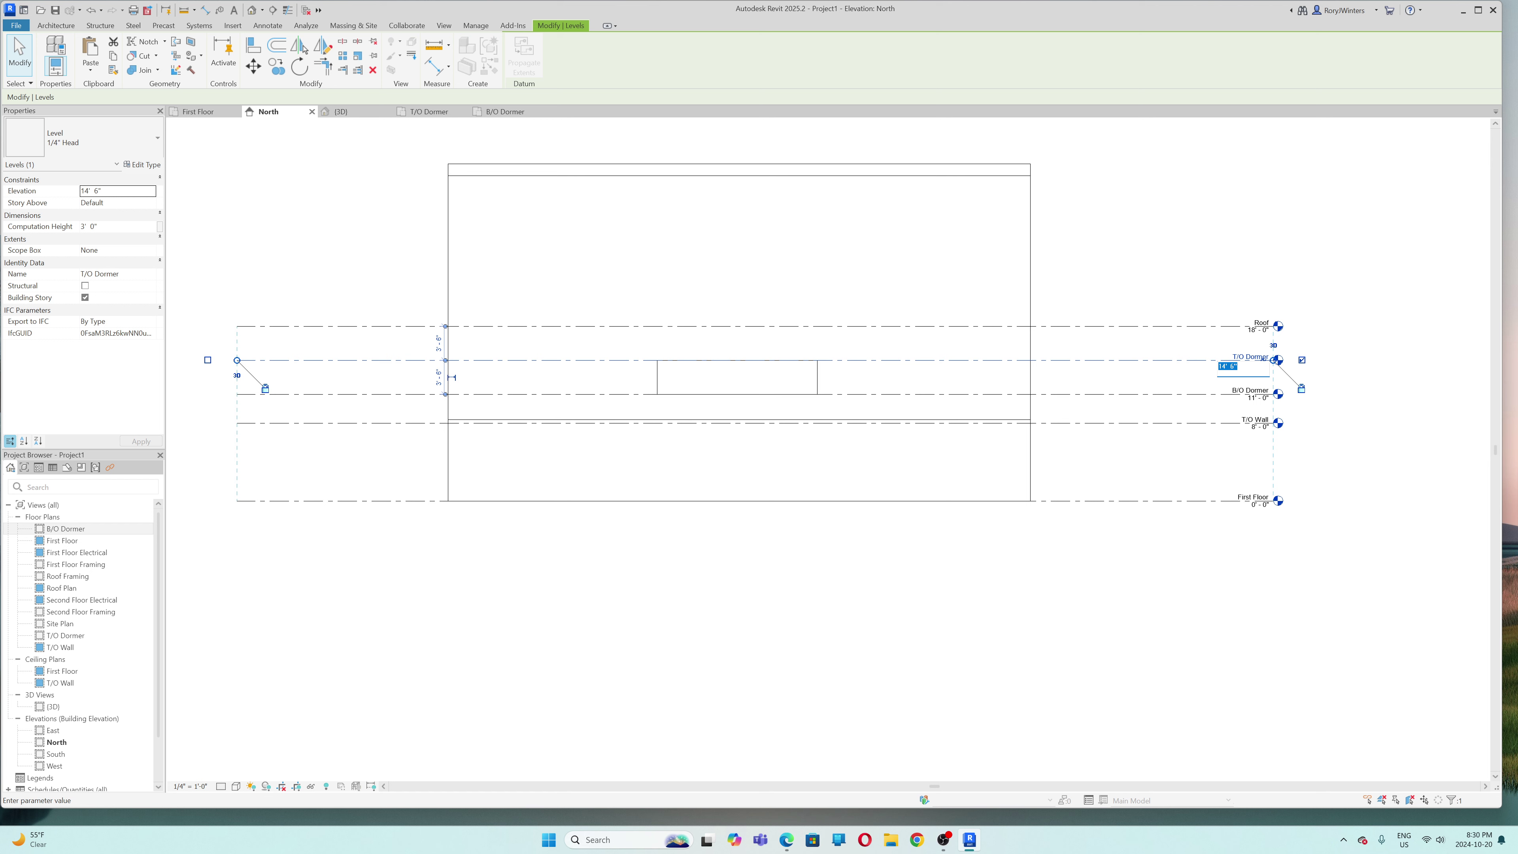
{"action": "type", "text": "16"}
{"action": "key", "text": "Return"}
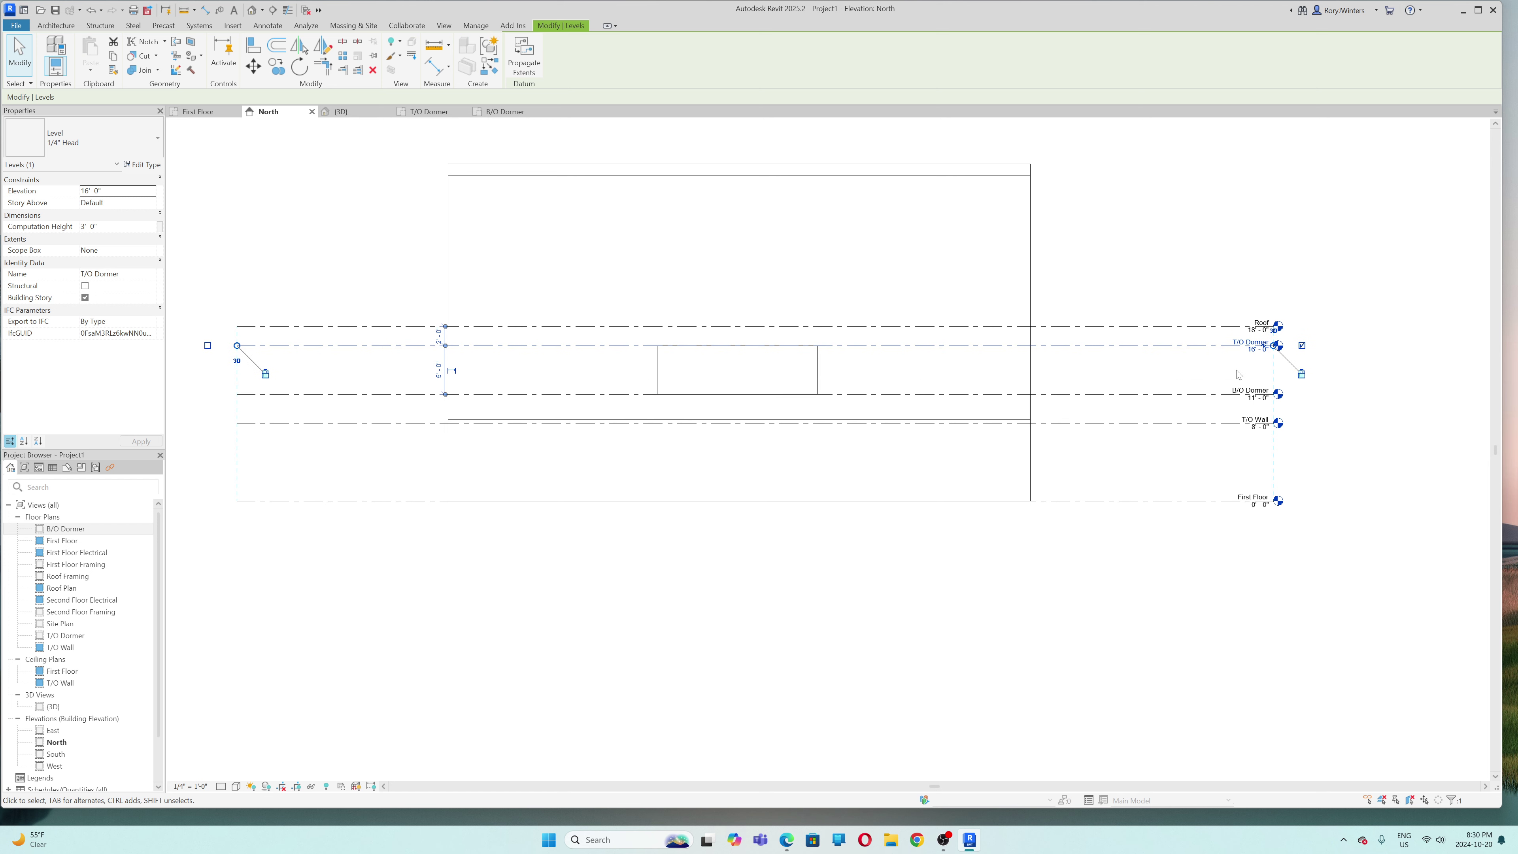
- Raise the Roof level to 24'
{"action": "left_click", "coordinate": [1260, 326]}
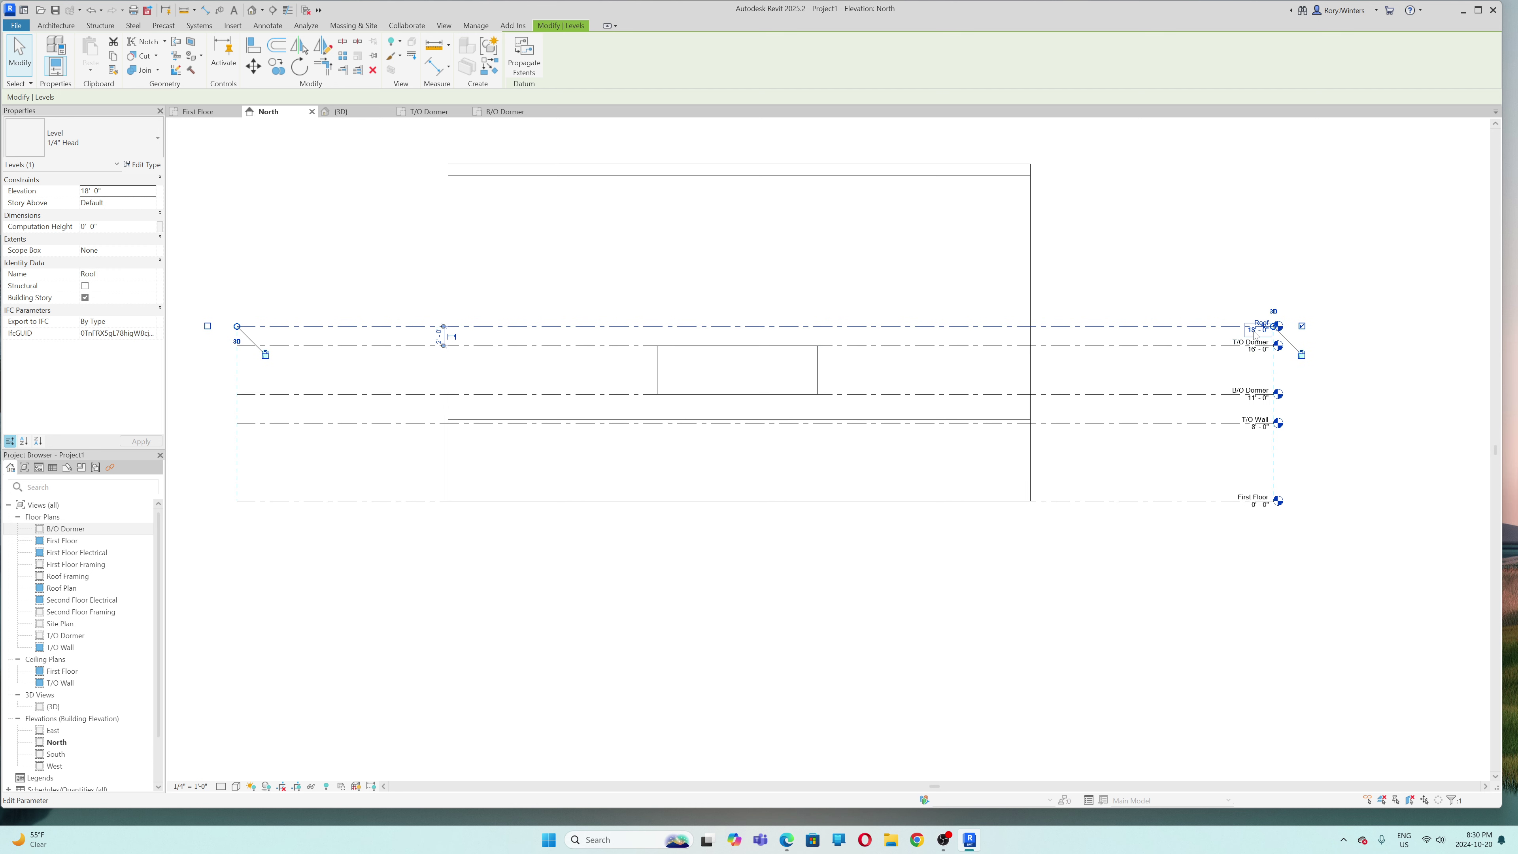
{"action": "left_click", "coordinate": [1257, 330]}
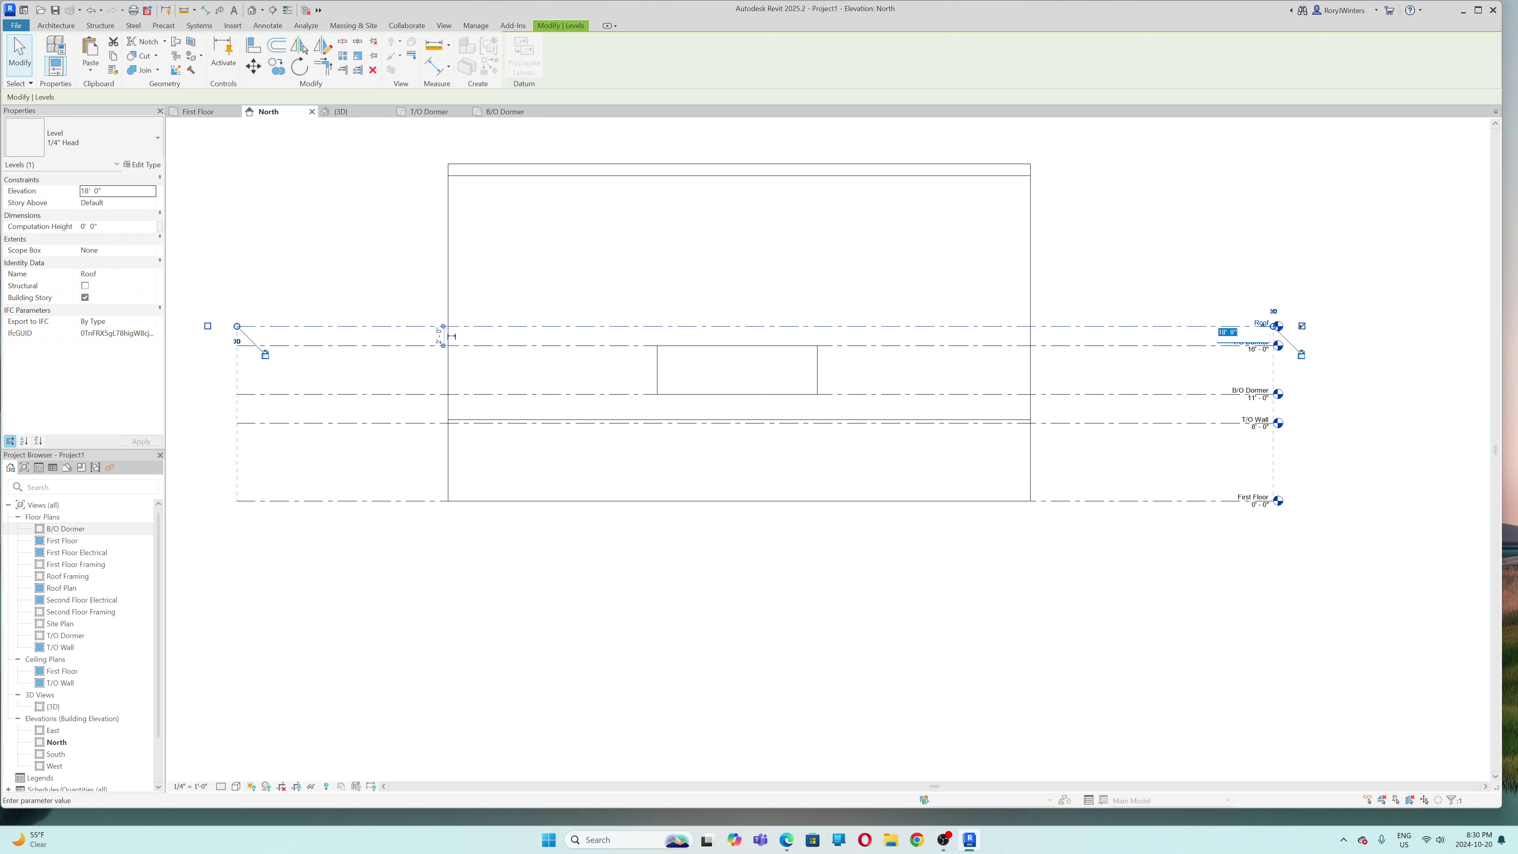
{"action": "type", "text": "24"}
{"action": "key", "text": "Return"}
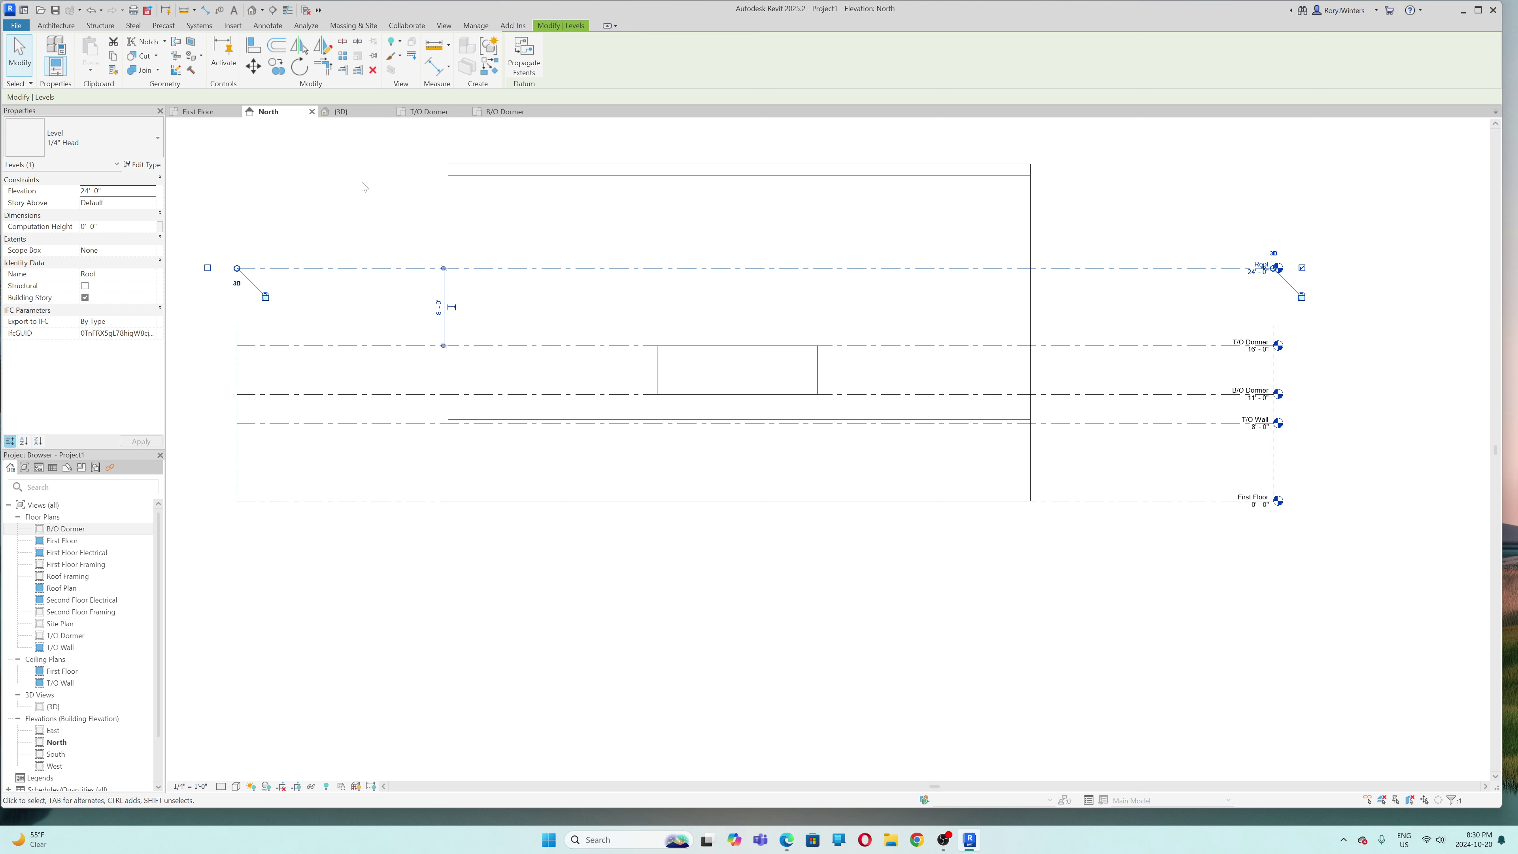
- In the 3D view, delete the dormer's north wall beneath the roof and inspect the remaining three walls from several angles
{"action": "left_click", "coordinate": [374, 115]}
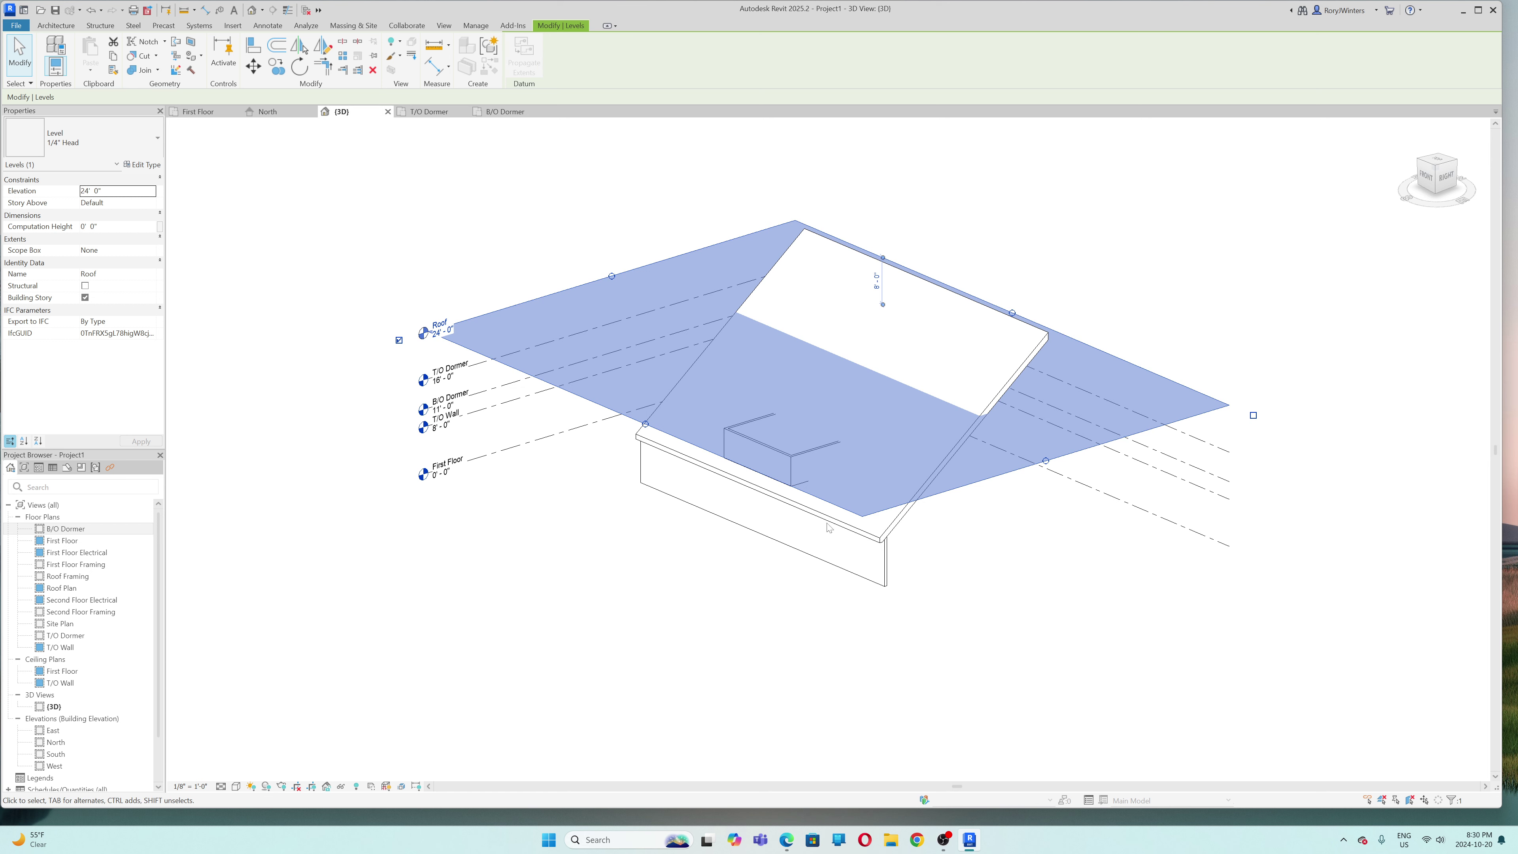
{"action": "left_click", "coordinate": [1037, 580]}
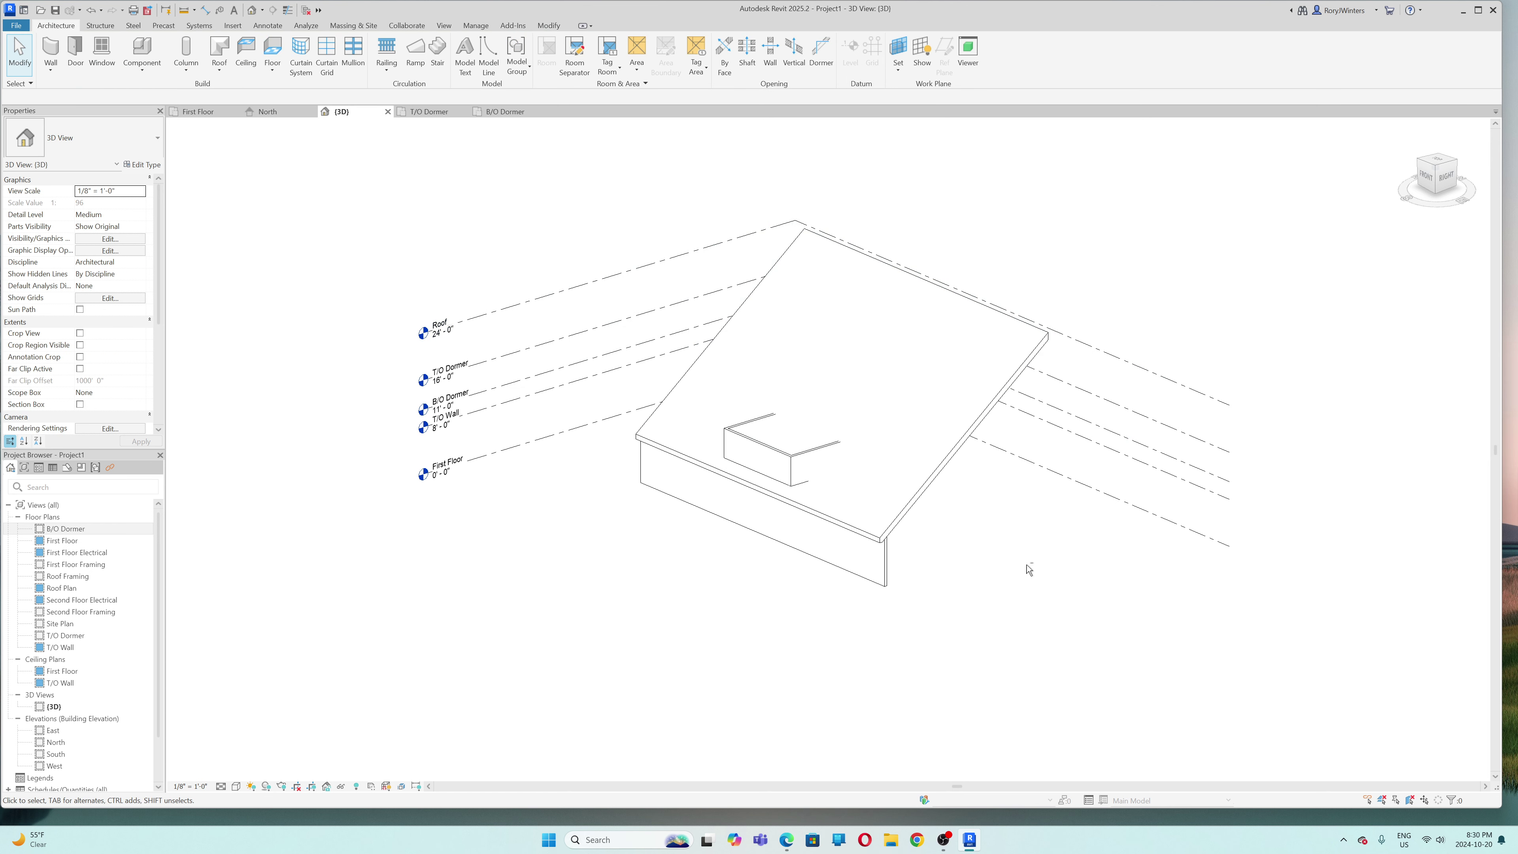
{"action": "middle_click_drag", "start_coordinate": [1029, 570], "coordinate": [860, 525], "text": "shift"}
{"action": "middle_click_drag", "start_coordinate": [811, 516], "coordinate": [831, 532], "text": "shift"}
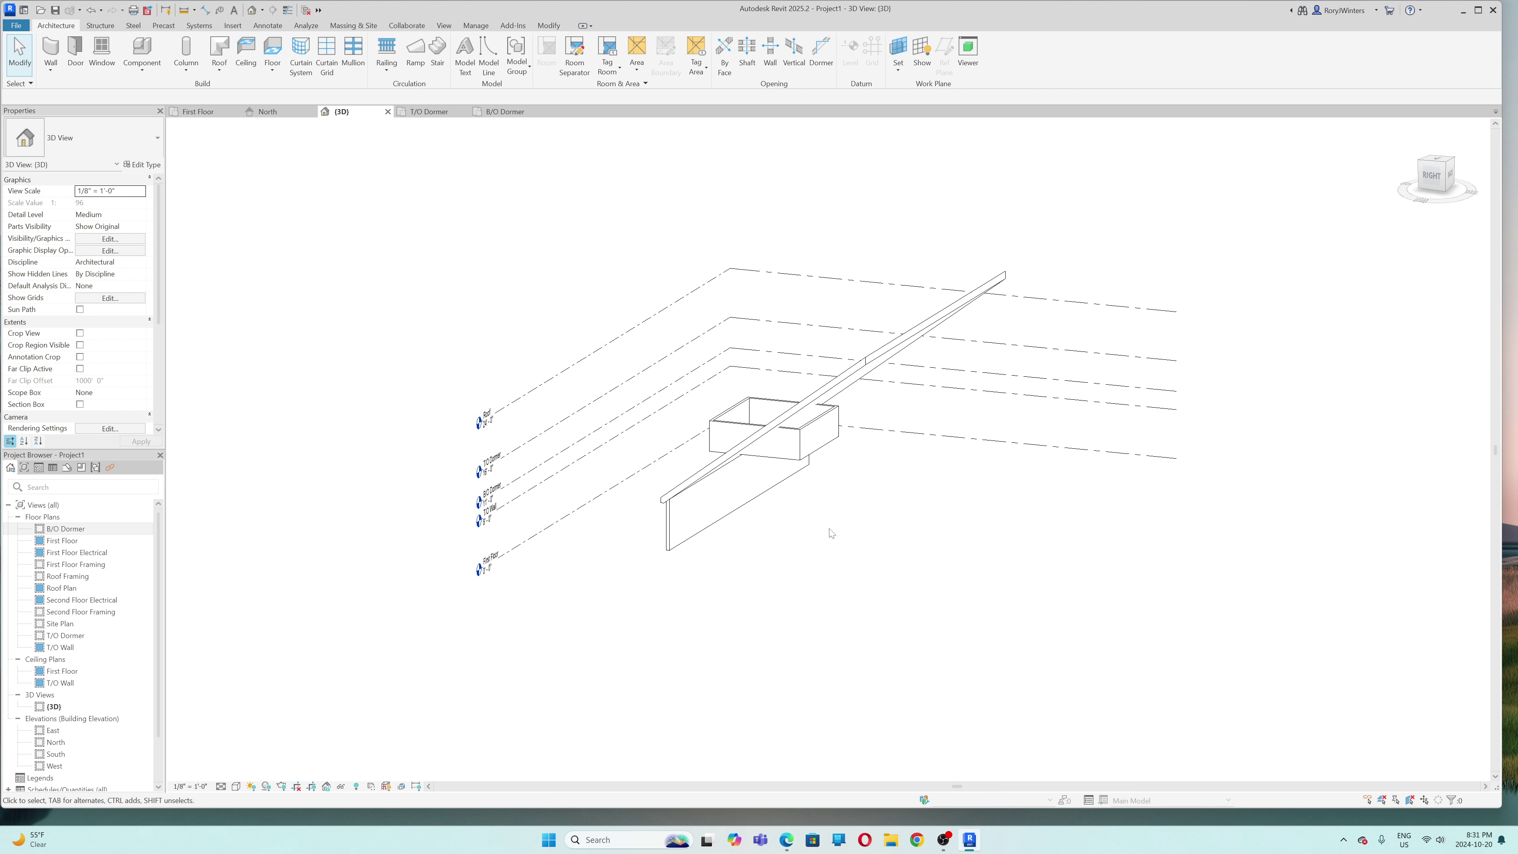
{"action": "left_click", "coordinate": [826, 440]}
{"action": "key", "text": "Escape"}
{"action": "middle_click_drag", "start_coordinate": [772, 583], "coordinate": [939, 576], "text": "shift"}
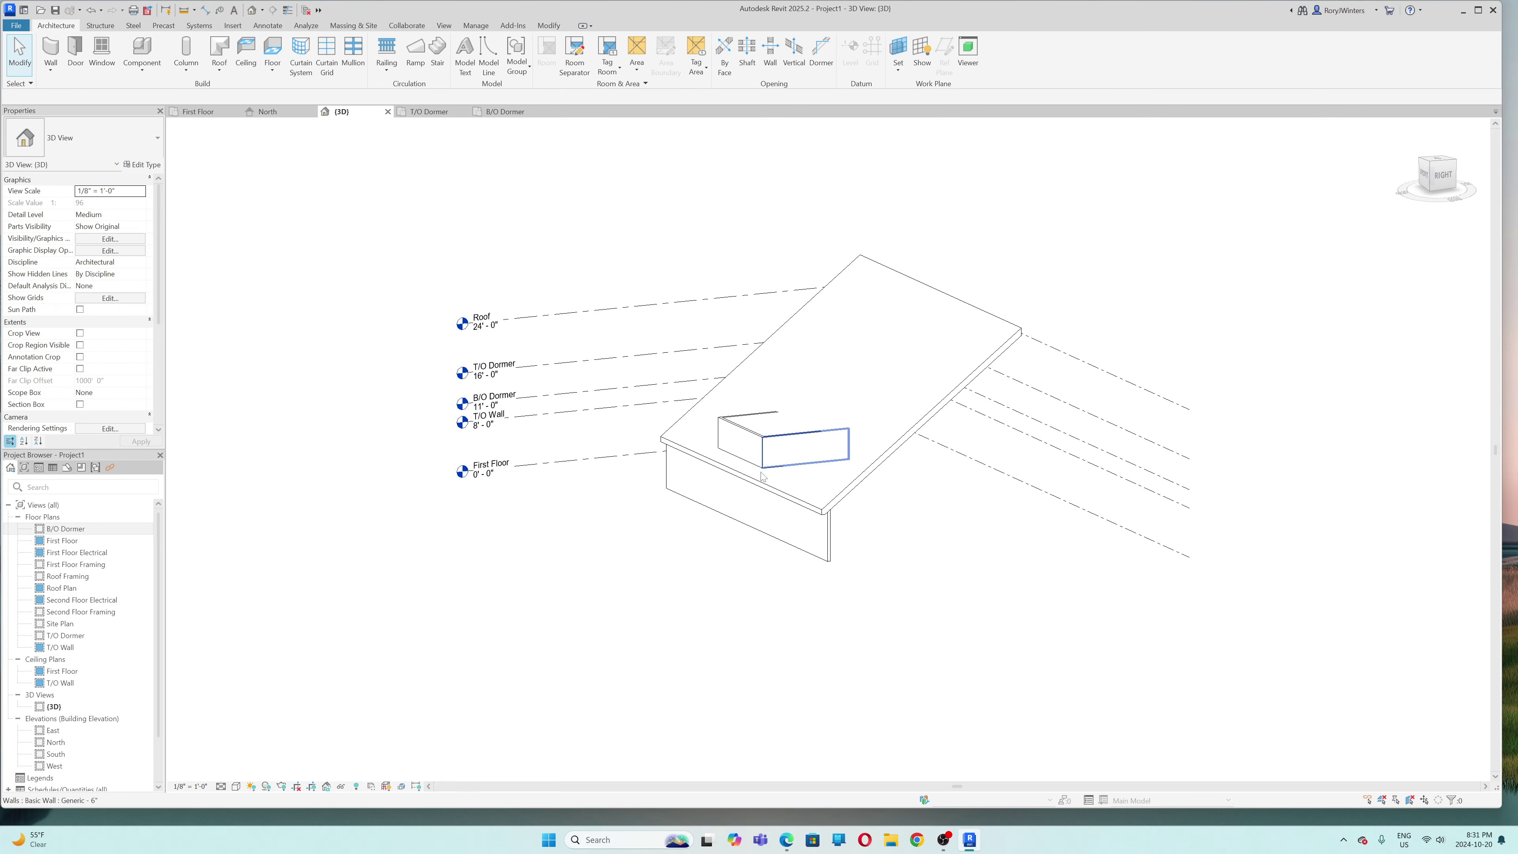
{"action": "middle_click_drag", "start_coordinate": [701, 532], "coordinate": [779, 427], "text": "shift"}
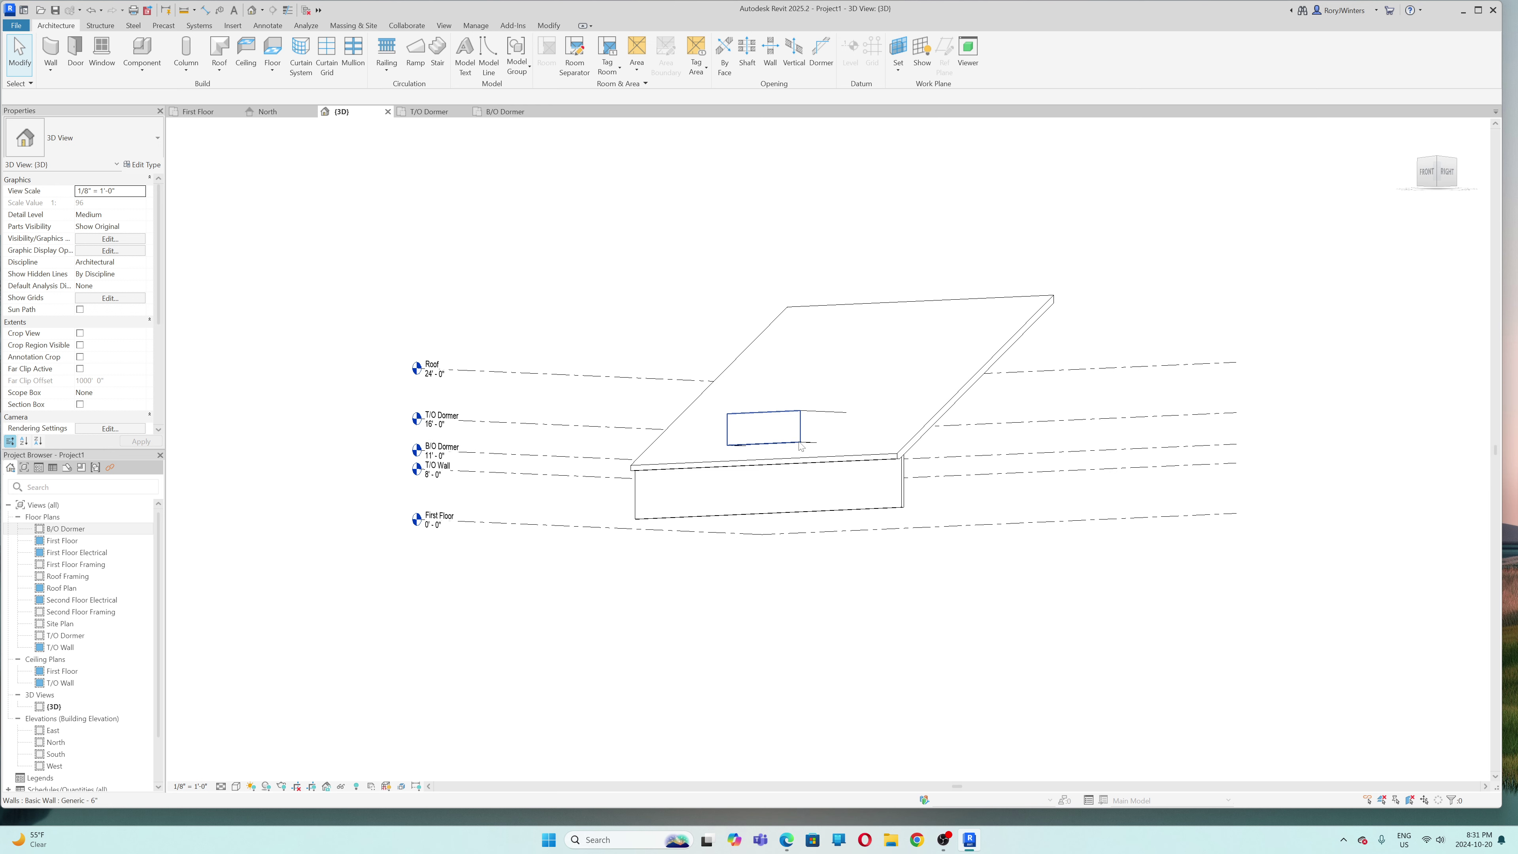
{"action": "middle_click_drag", "start_coordinate": [992, 532], "coordinate": [890, 628], "text": "shift"}
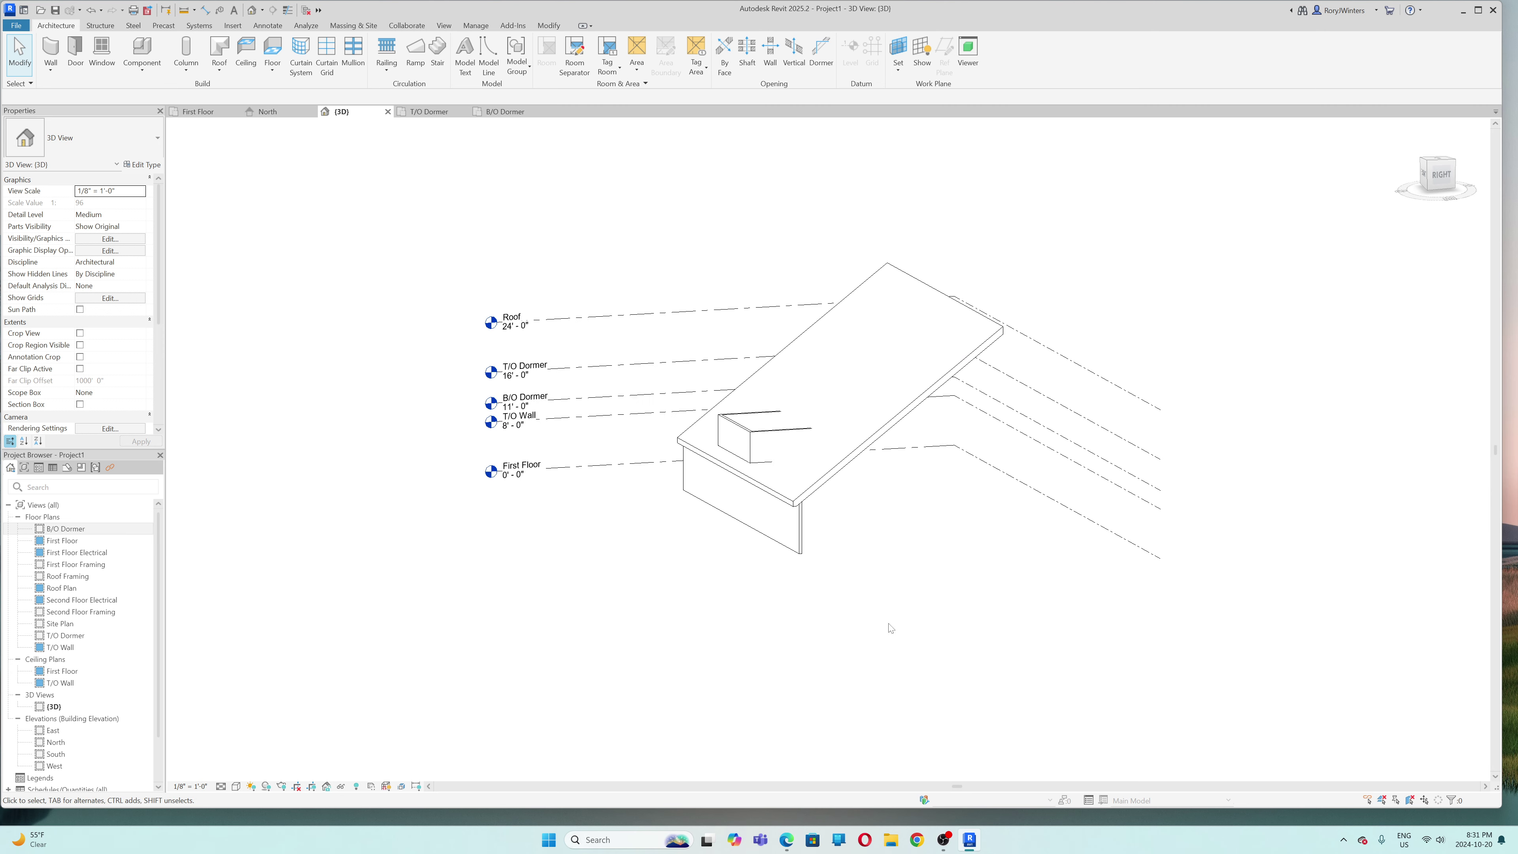
- In the B/O Dormer plan, flip the south dormer wall and move it north, leaving the dormer about 10'-6" deep, and check it in 3D
{"action": "left_click", "coordinate": [502, 112]}
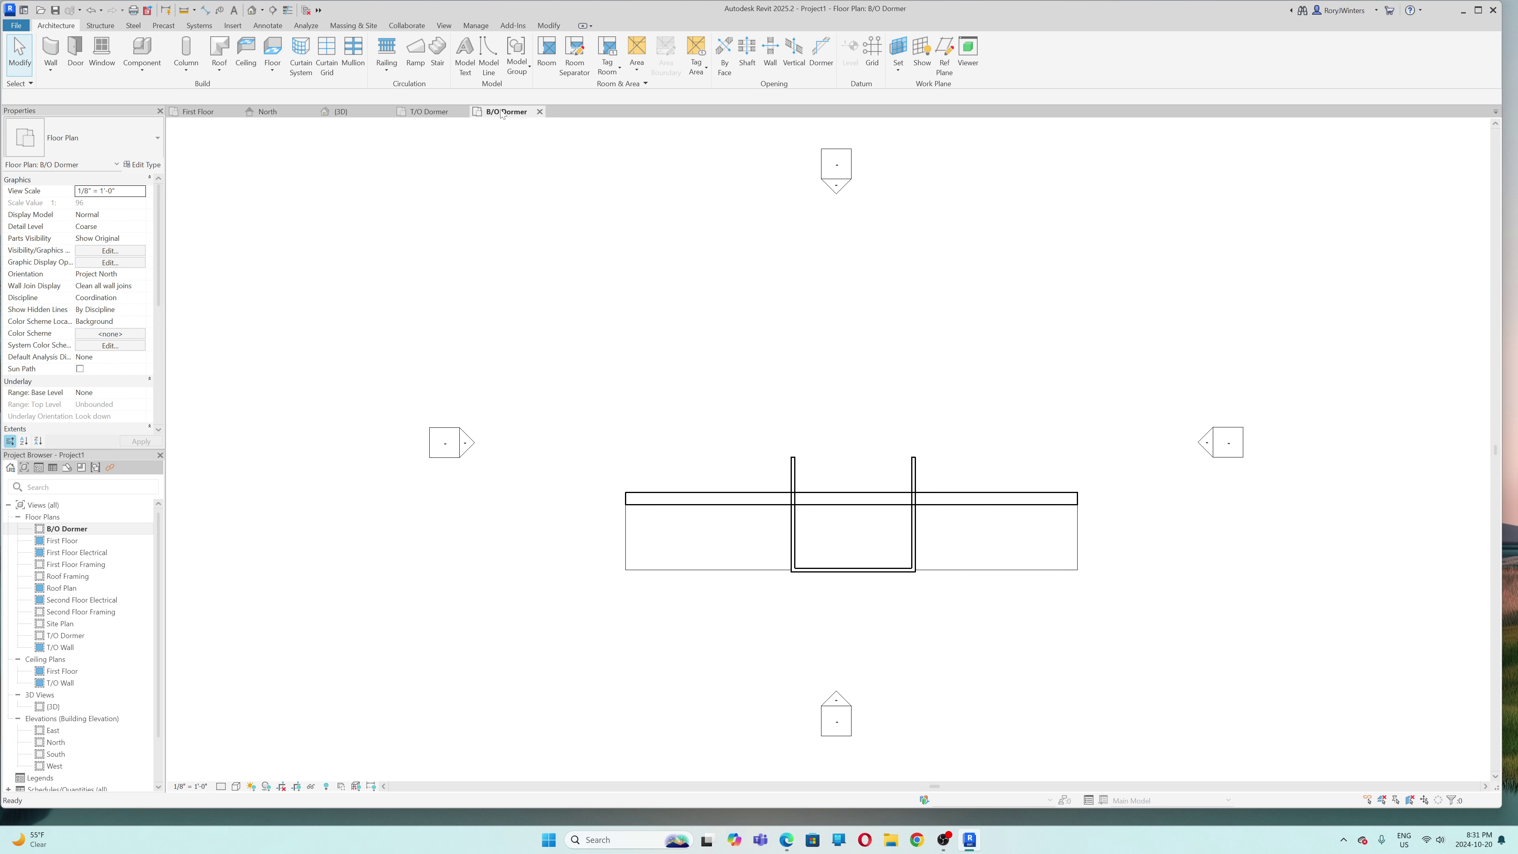
{"action": "left_click", "coordinate": [848, 569]}
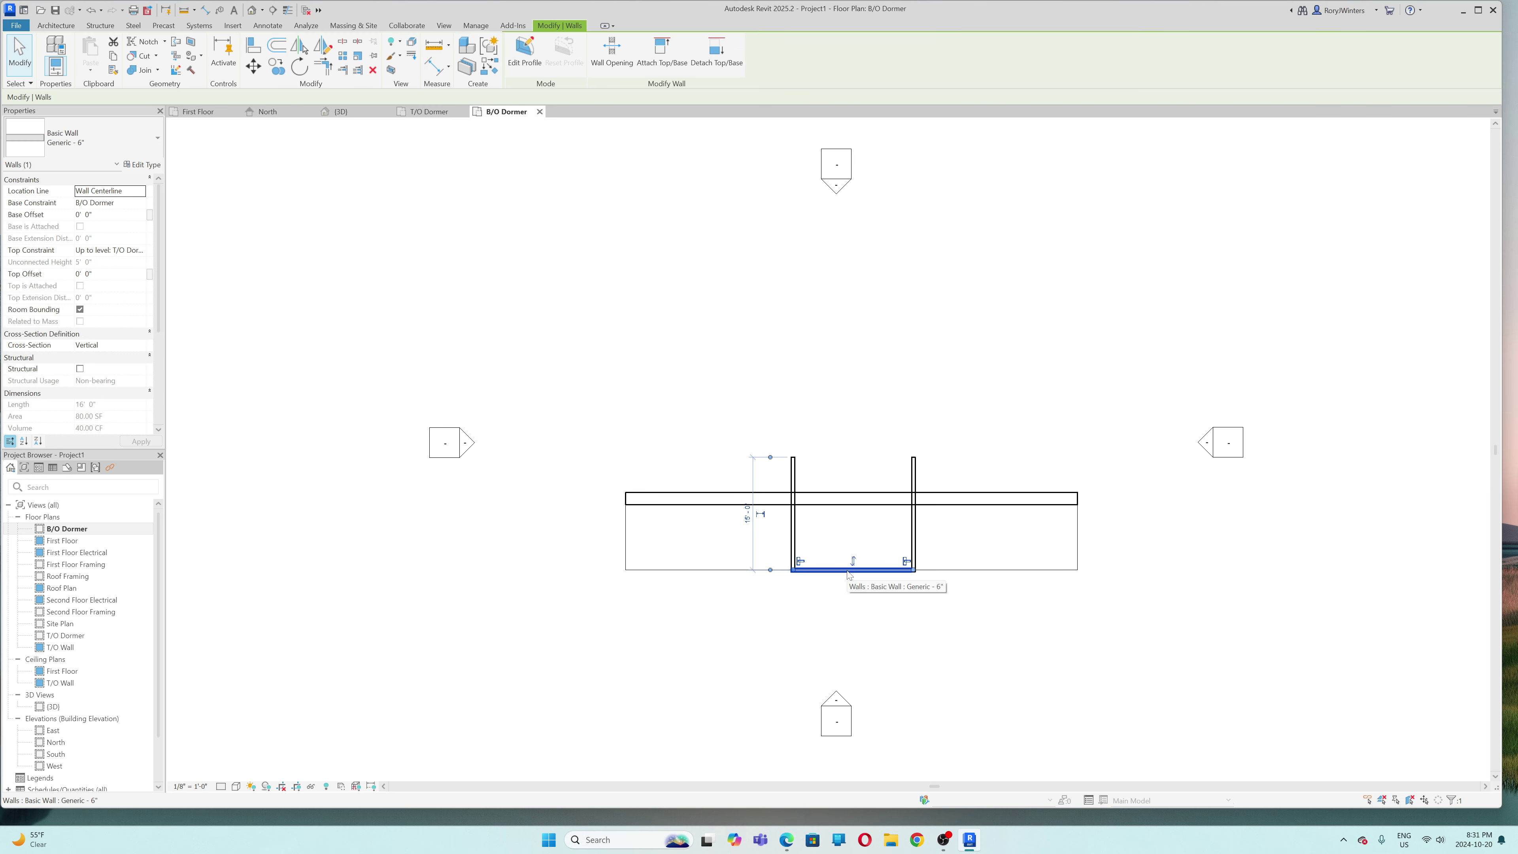
{"action": "left_click_drag", "start_coordinate": [848, 569], "coordinate": [843, 553]}
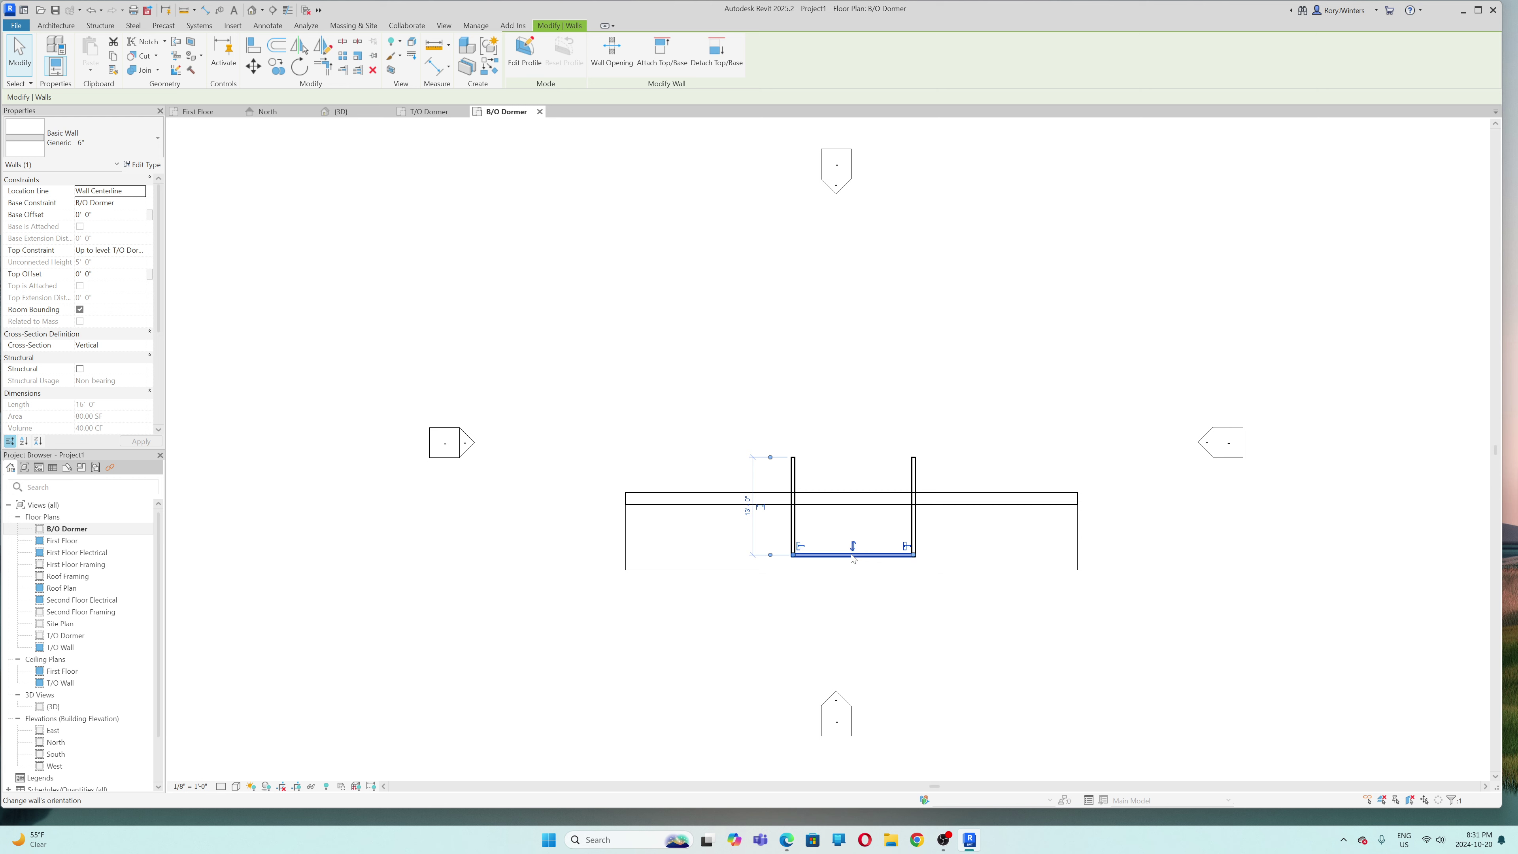
{"action": "left_click", "coordinate": [853, 550]}
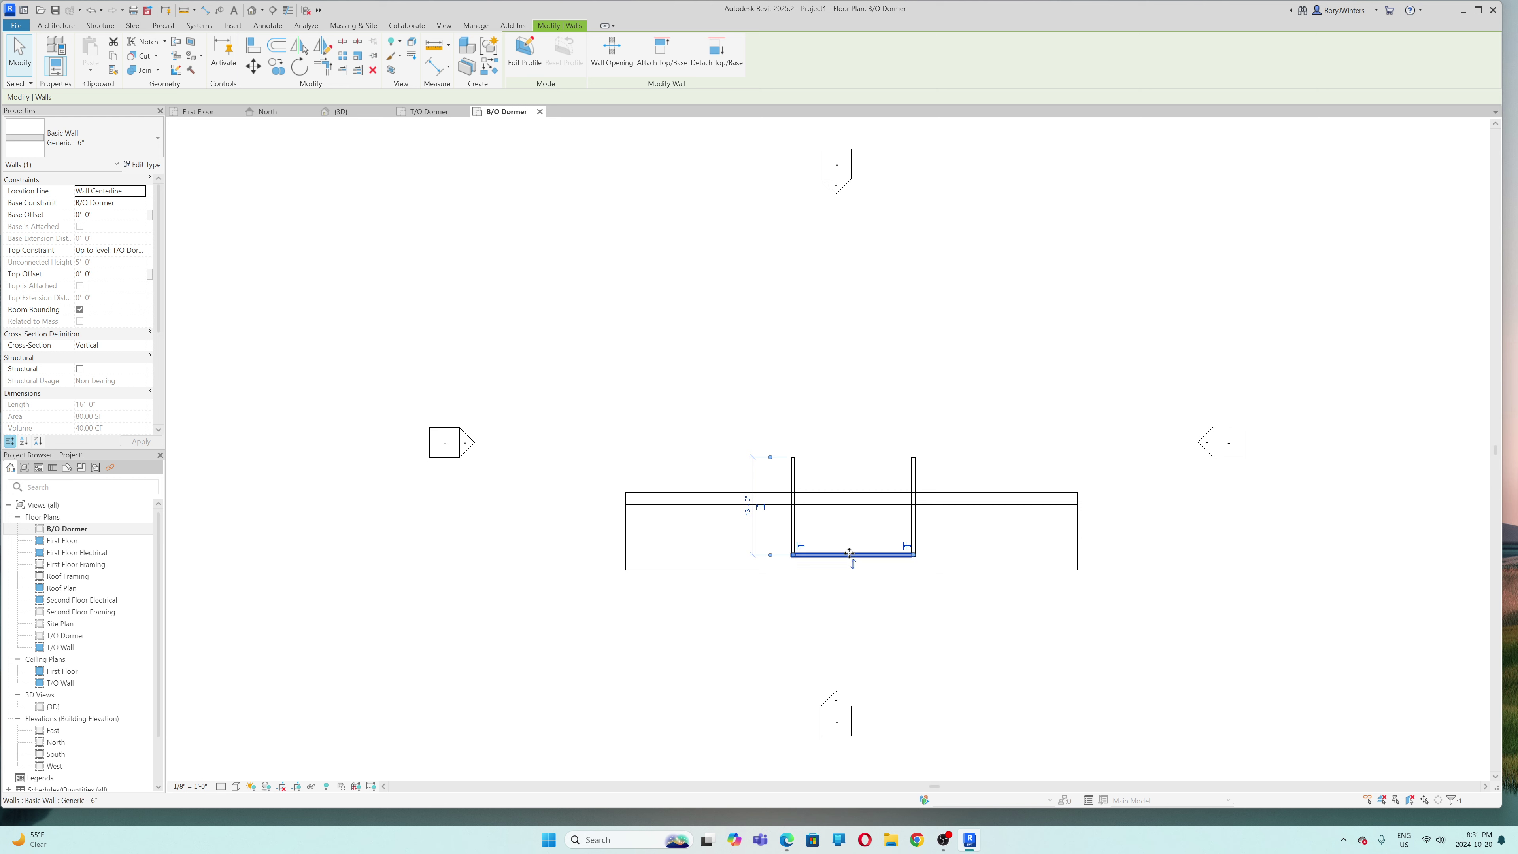
{"action": "left_click_drag", "start_coordinate": [854, 553], "coordinate": [852, 535]}
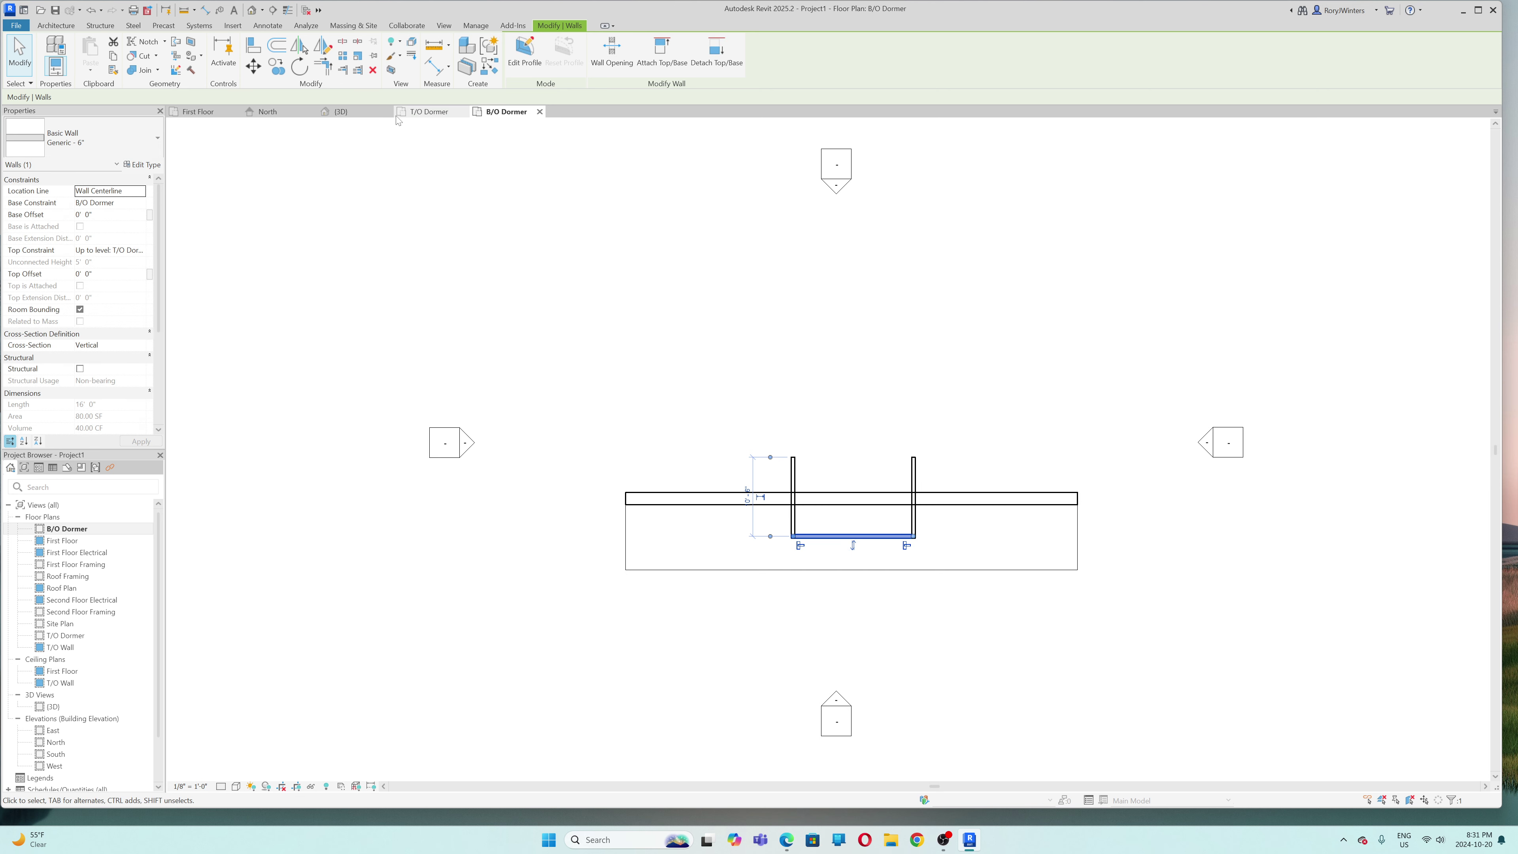
{"action": "left_click", "coordinate": [341, 111]}
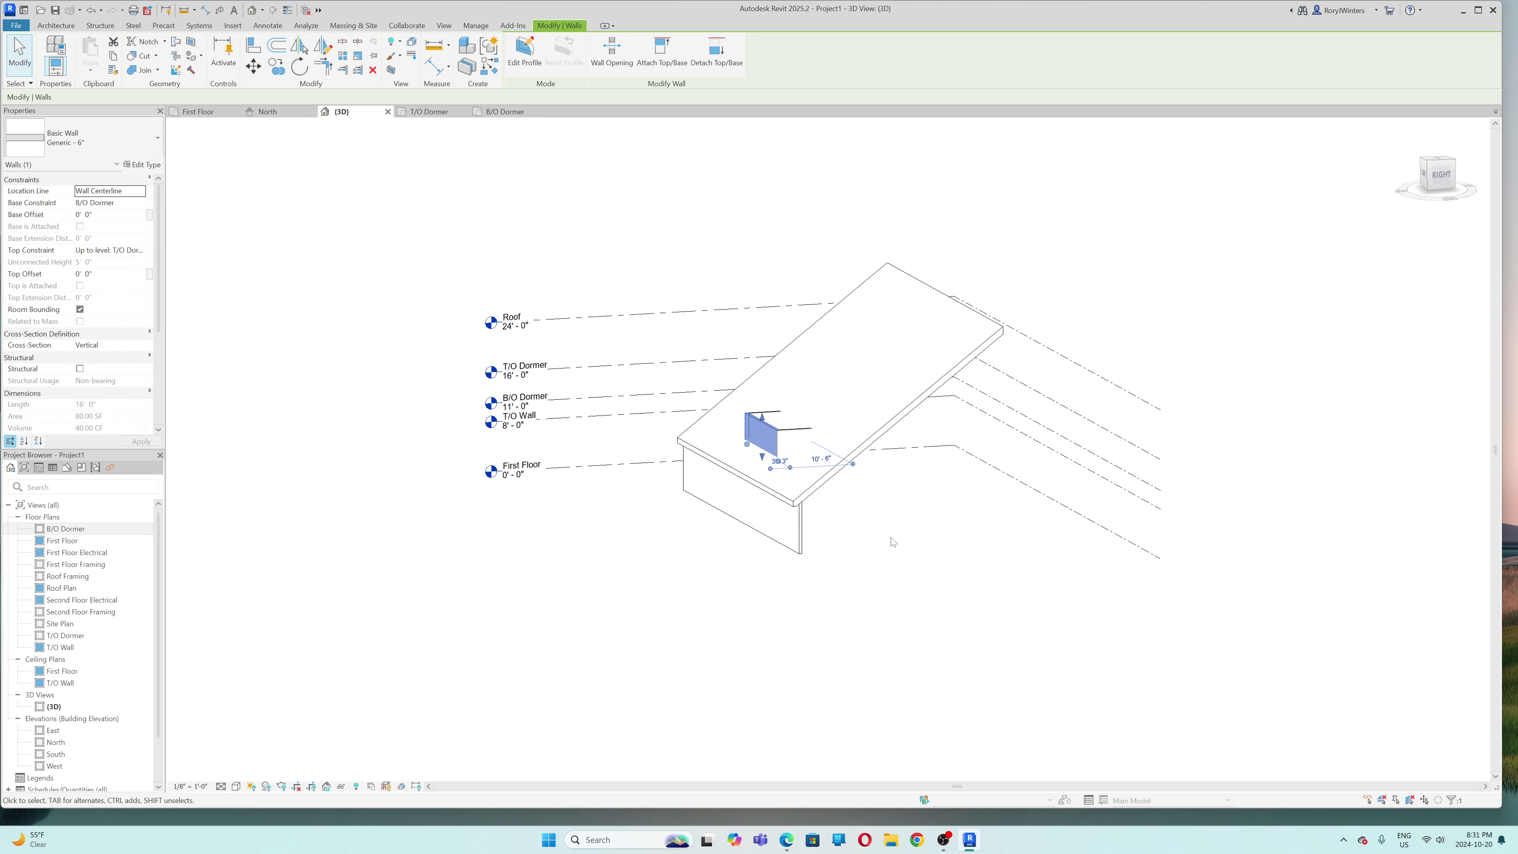
{"action": "mouse_move", "coordinate": [893, 541]}
{"action": "middle_mouse_down", "text": "shift"}
{"action": "mouse_move", "coordinate": [790, 485]}
{"action": "mouse_move", "coordinate": [786, 440]}
{"action": "mouse_move", "coordinate": [853, 519]}
{"action": "mouse_move", "coordinate": [844, 535]}
{"action": "mouse_move", "coordinate": [894, 550]}
{"action": "middle_mouse_up", "text": "shift"}
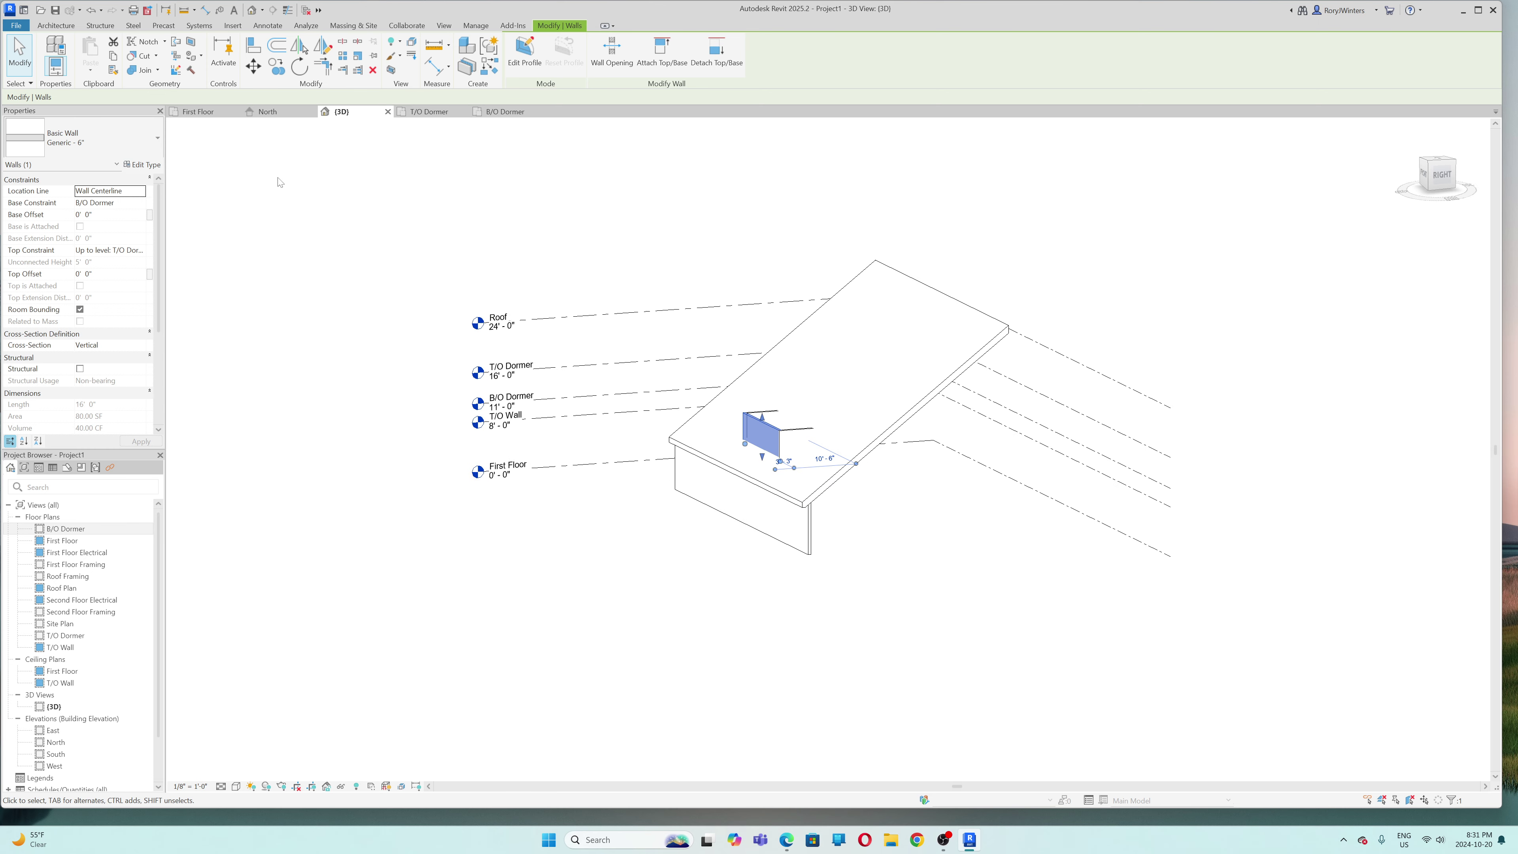
- In the North elevation, lower the B/O Dormer level to 10'
{"action": "left_click", "coordinate": [267, 111]}
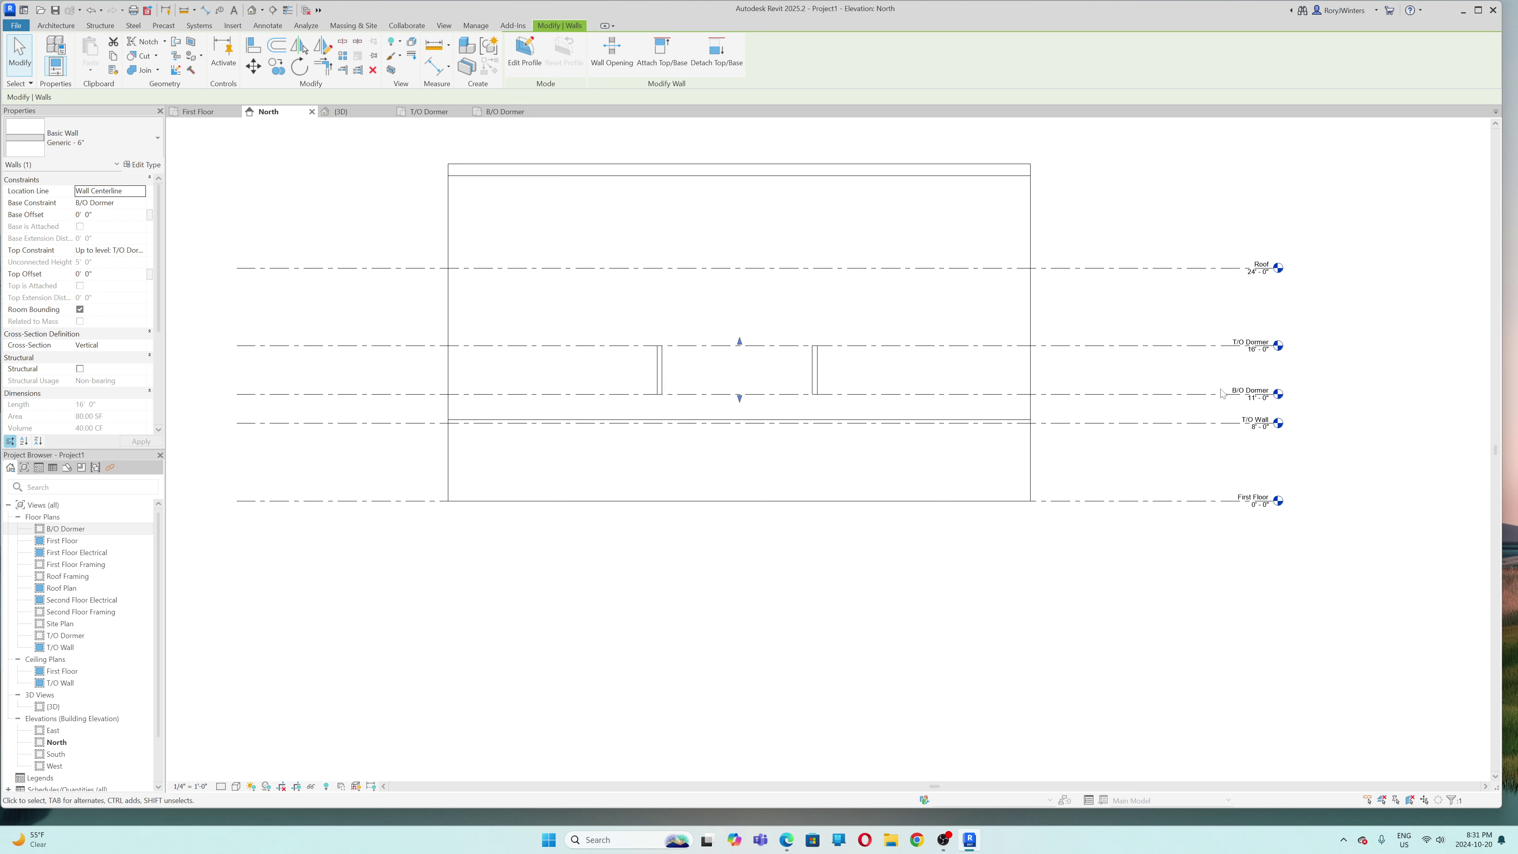
{"action": "left_click", "coordinate": [1253, 401]}
{"action": "left_click", "coordinate": [1253, 400]}
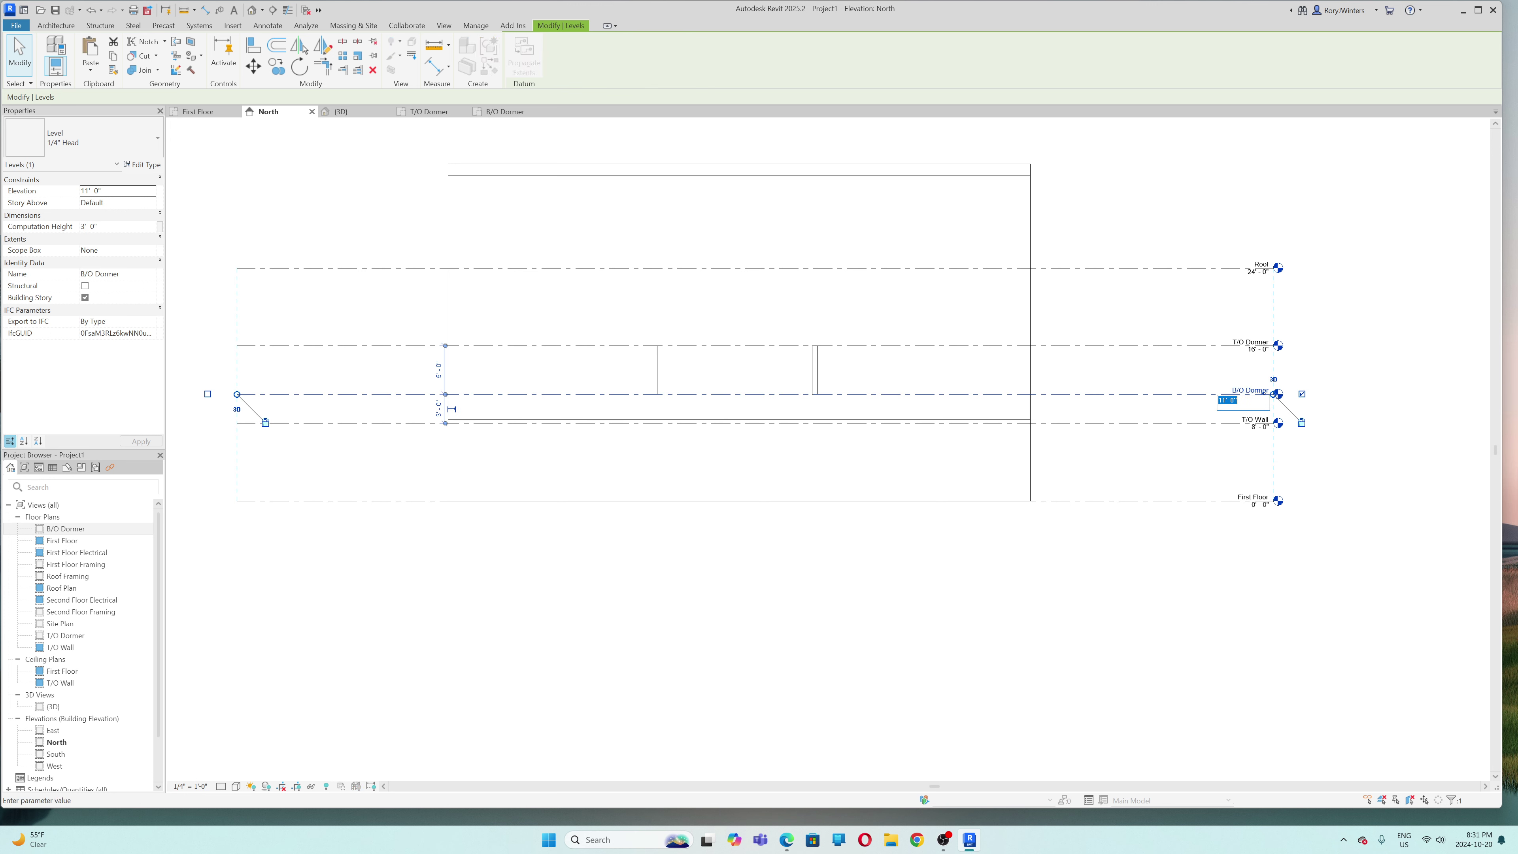
{"action": "type", "text": "10"}
{"action": "key", "text": "Return"}
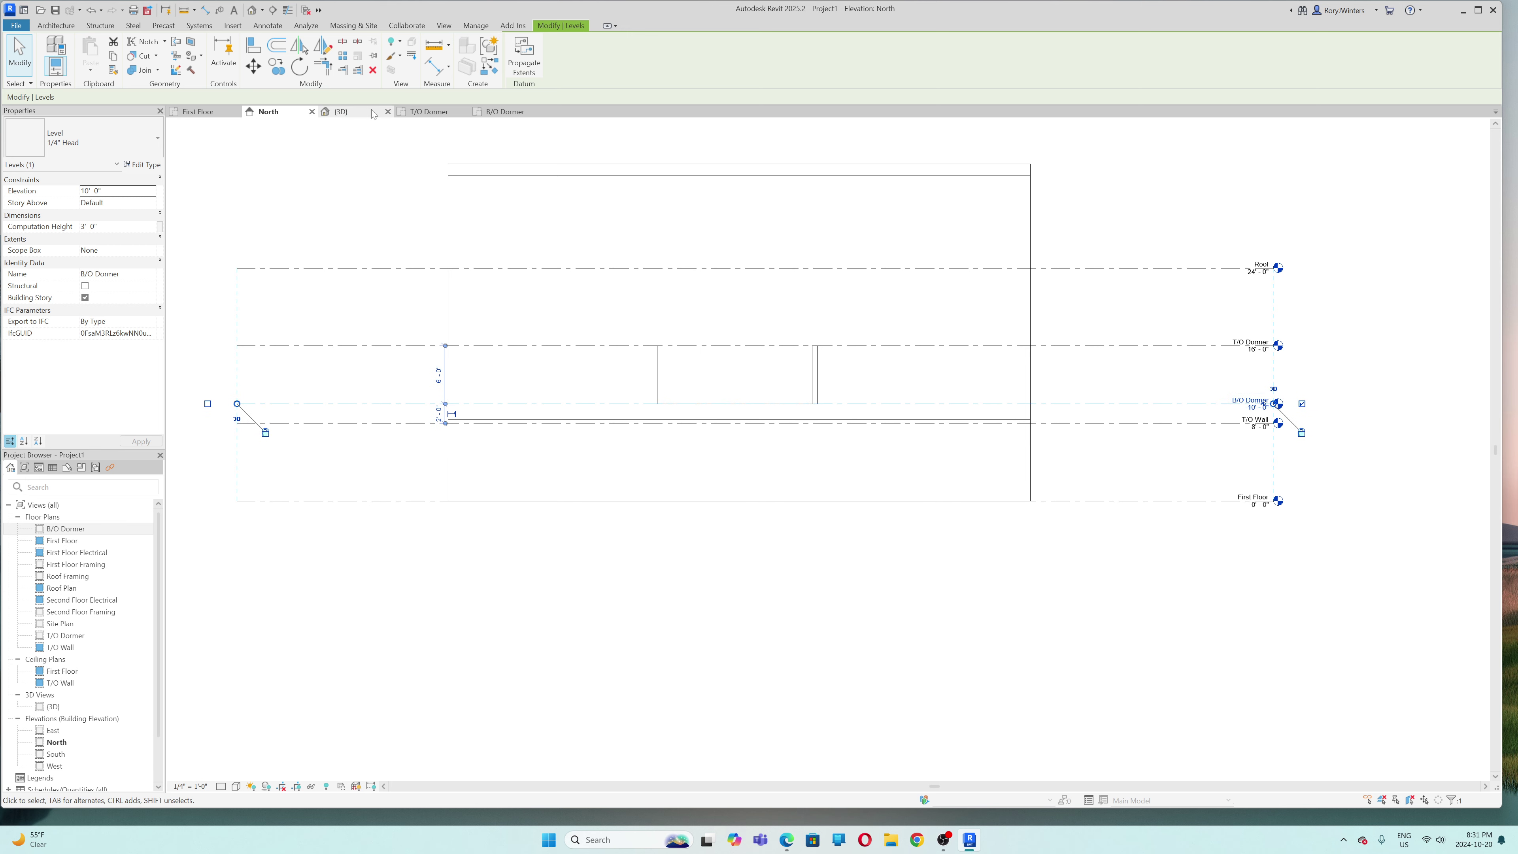
- Examine in the 3D view how the bases of the dormer walls meet the sloped roof
{"action": "left_click", "coordinate": [342, 111]}
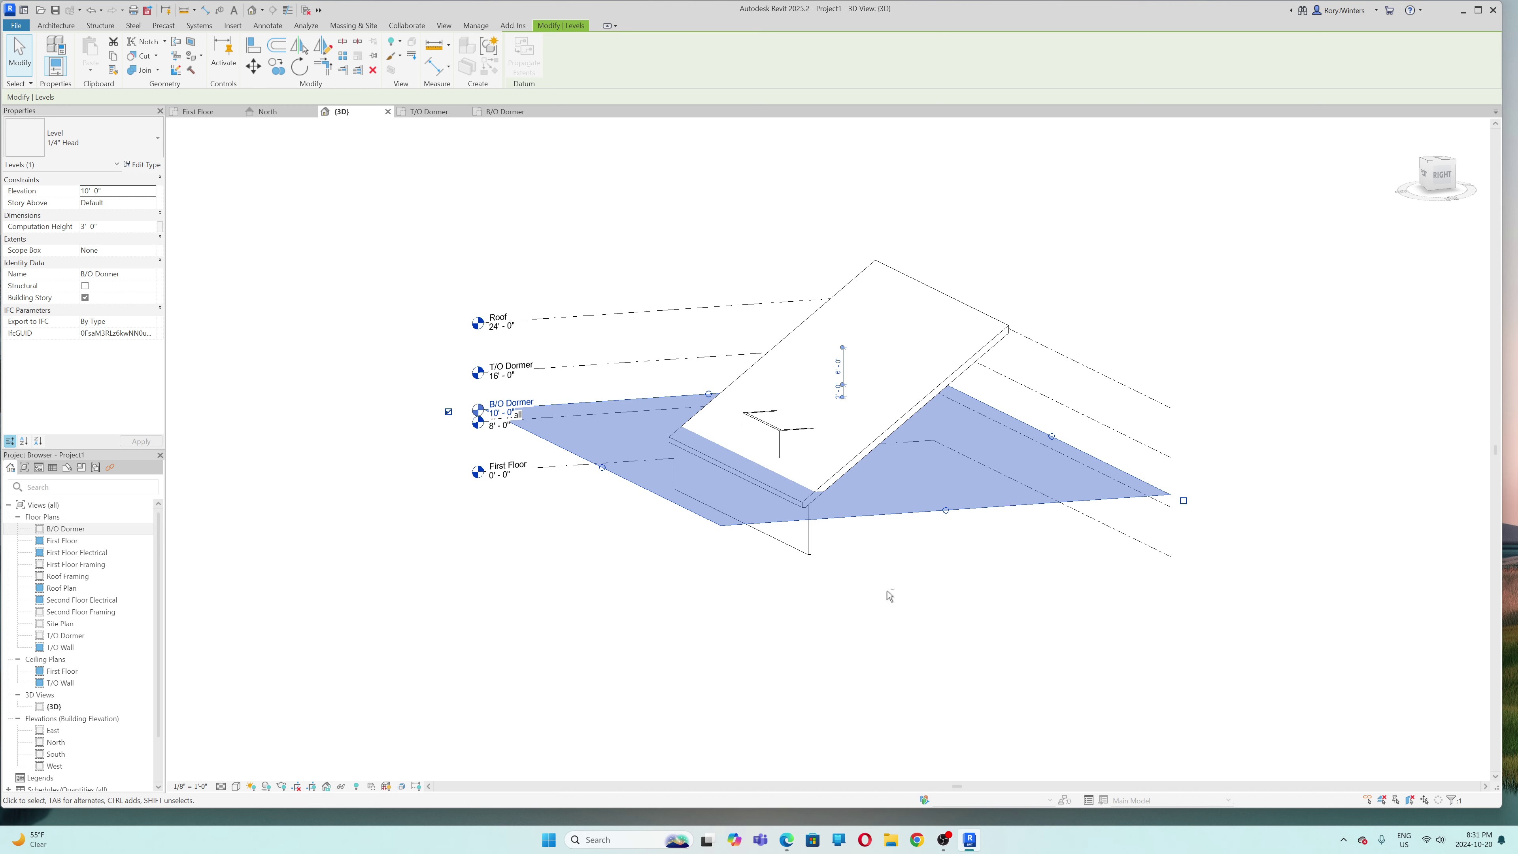
{"action": "middle_click_drag", "start_coordinate": [889, 595], "coordinate": [761, 517], "text": "shift"}
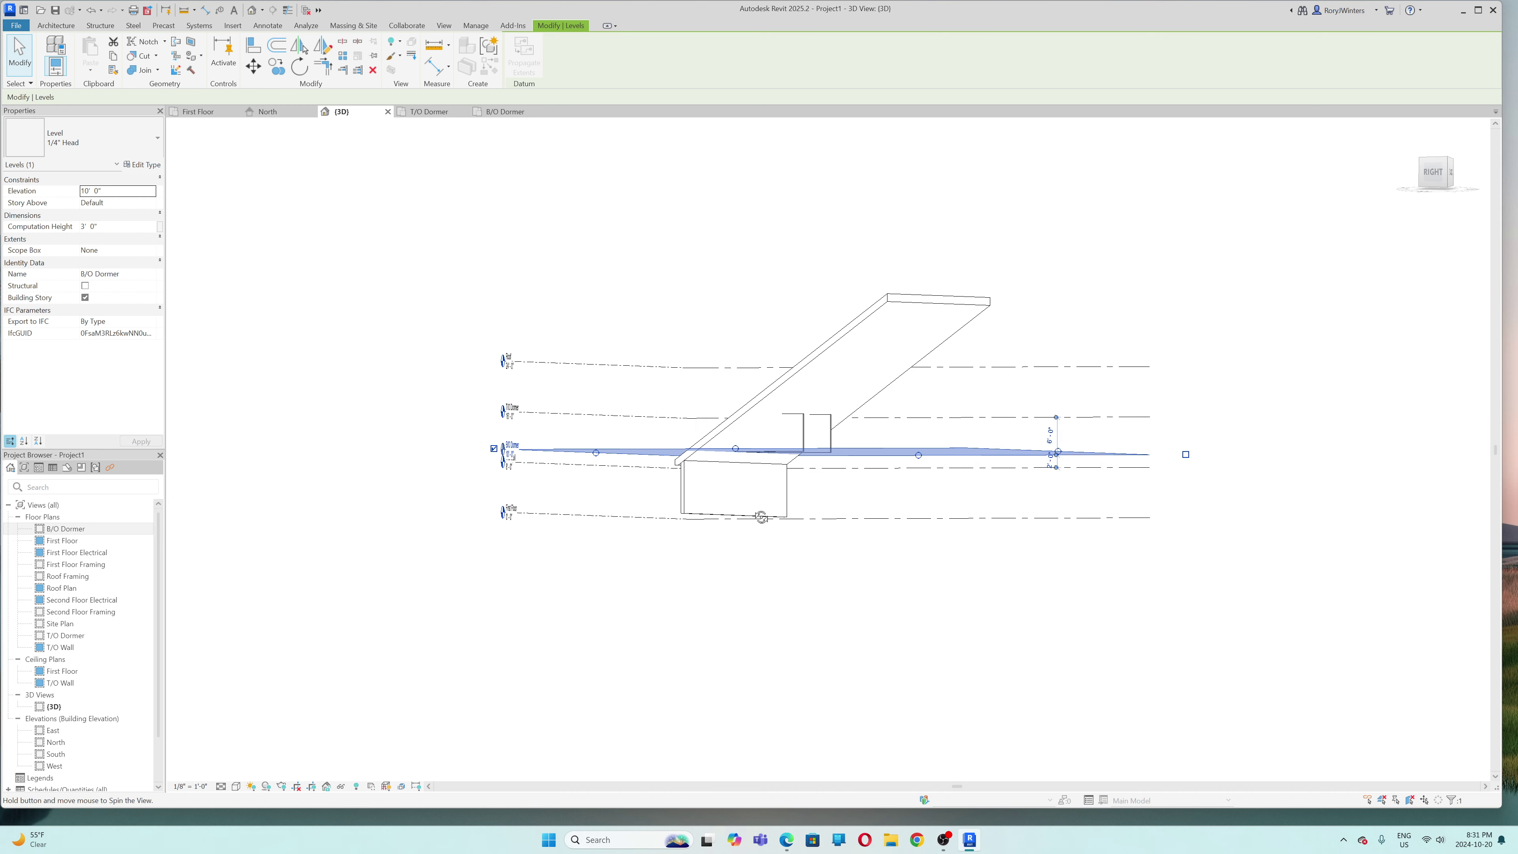
{"action": "scroll", "coordinate": [757, 491], "scroll_direction": "up", "scroll_amount": 6}
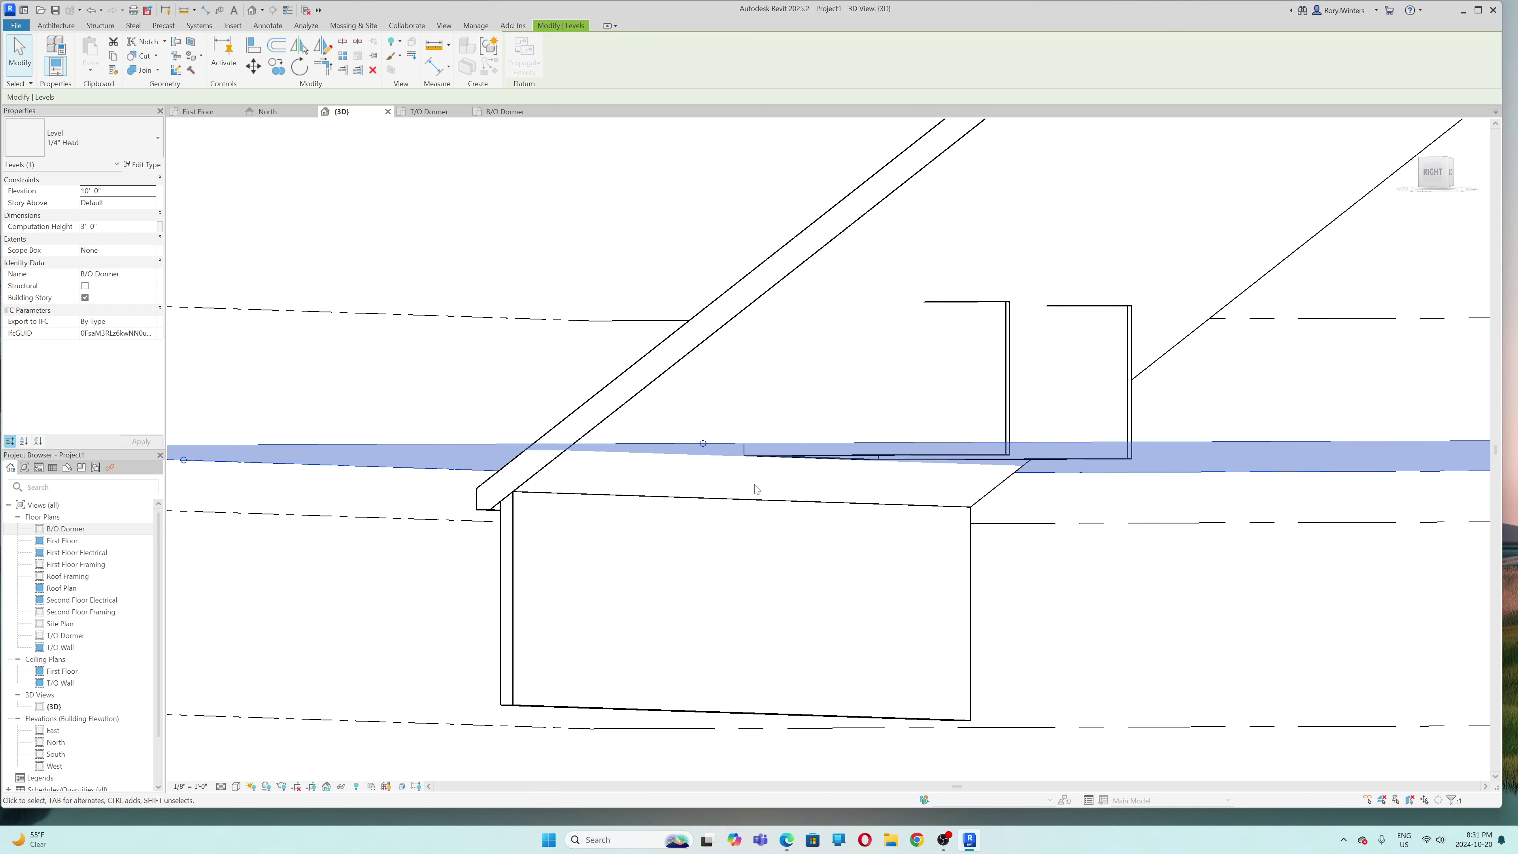
{"action": "middle_click_drag", "start_coordinate": [880, 613], "coordinate": [1176, 631], "text": "shift"}
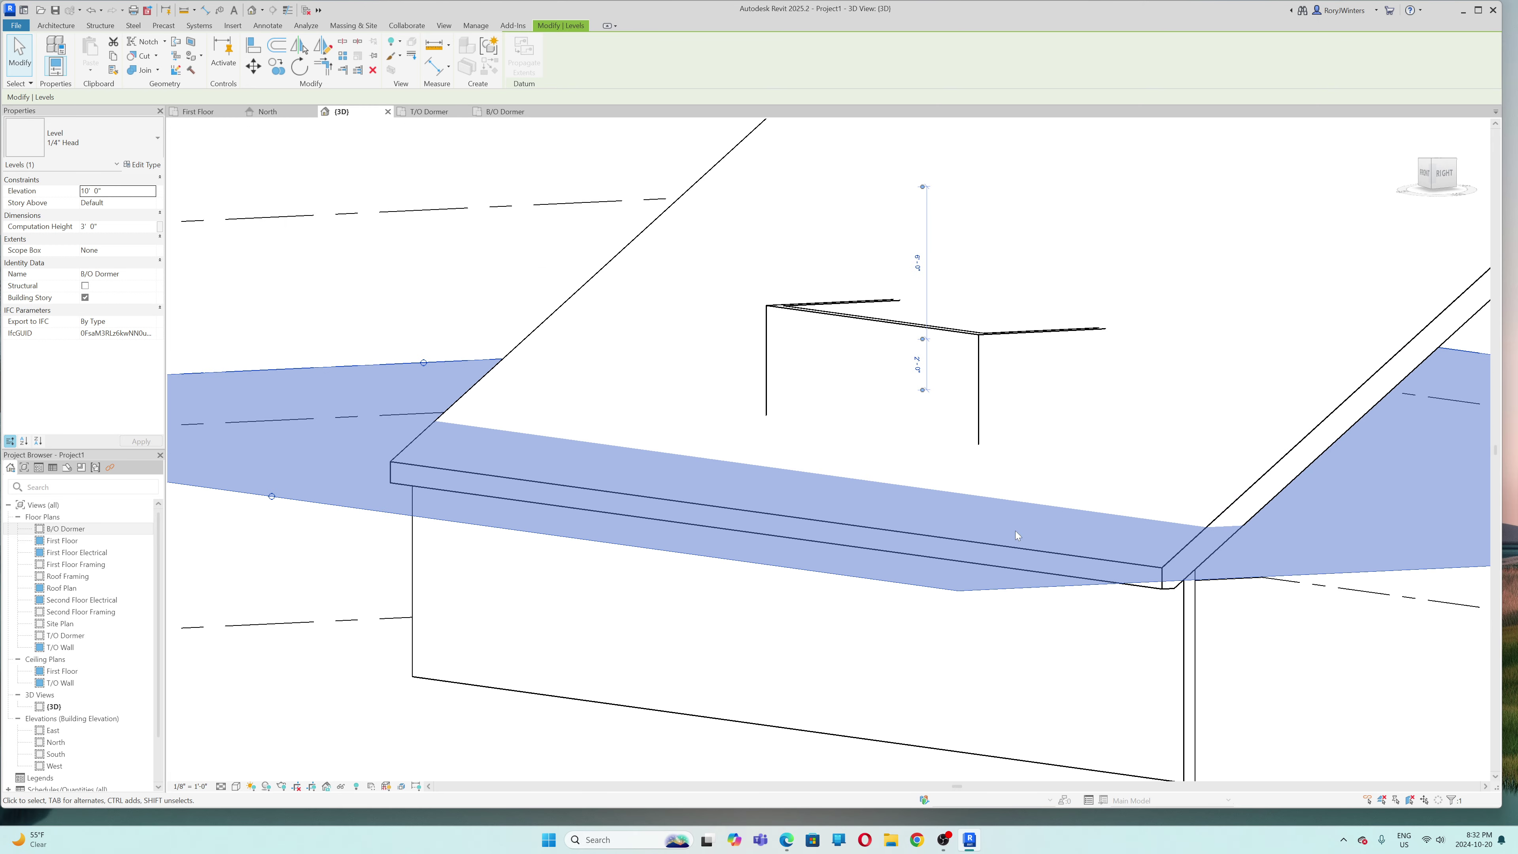
{"action": "scroll", "coordinate": [797, 420], "scroll_direction": "down", "scroll_amount": 2}
{"action": "scroll", "coordinate": [1254, 592], "scroll_direction": "up", "scroll_amount": 1}
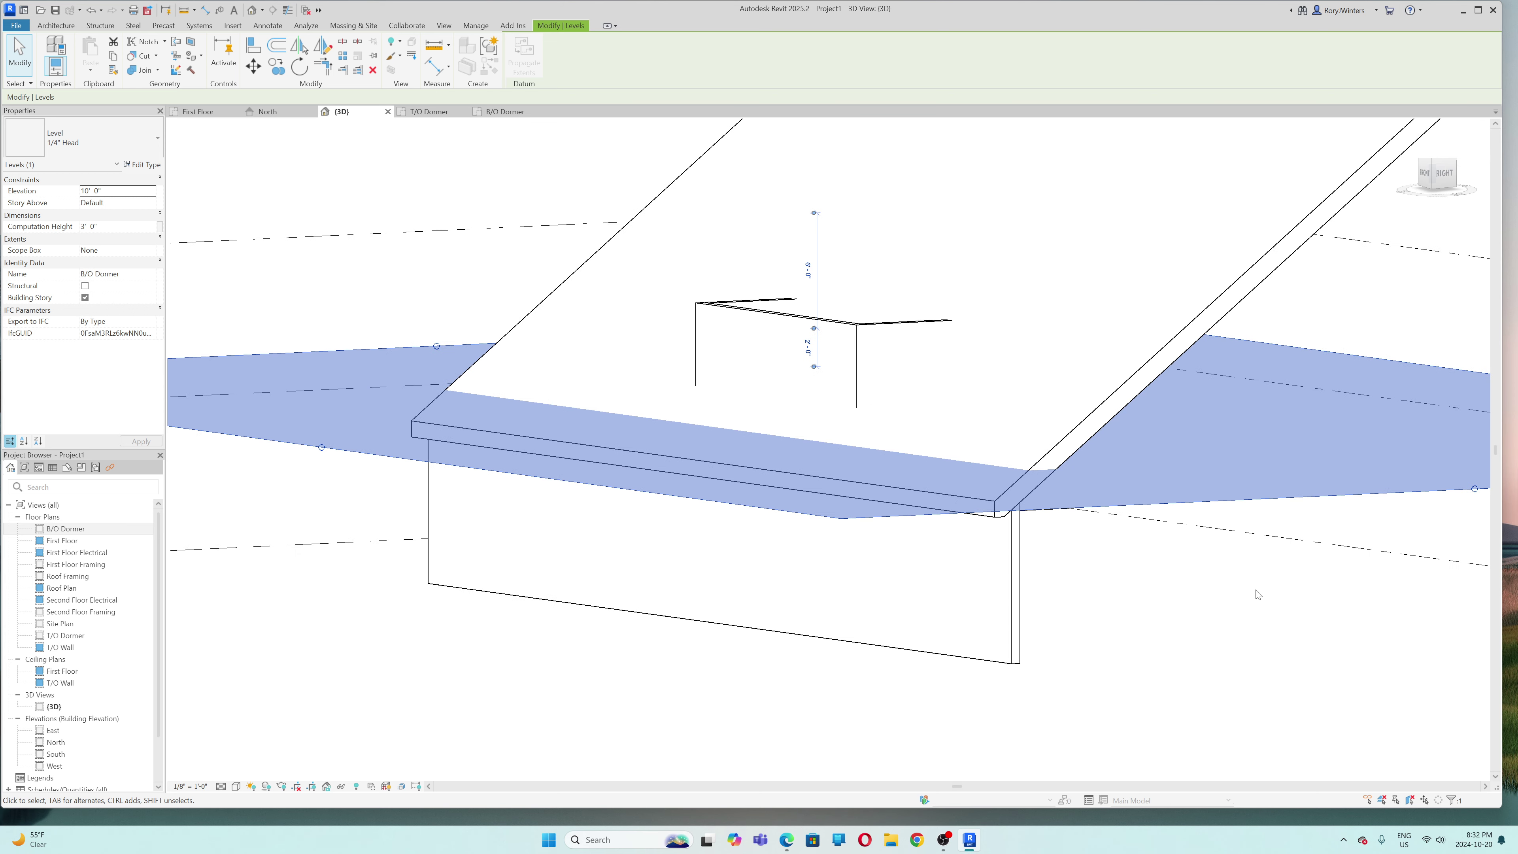
{"action": "middle_click_drag", "start_coordinate": [1143, 595], "coordinate": [1175, 691]}
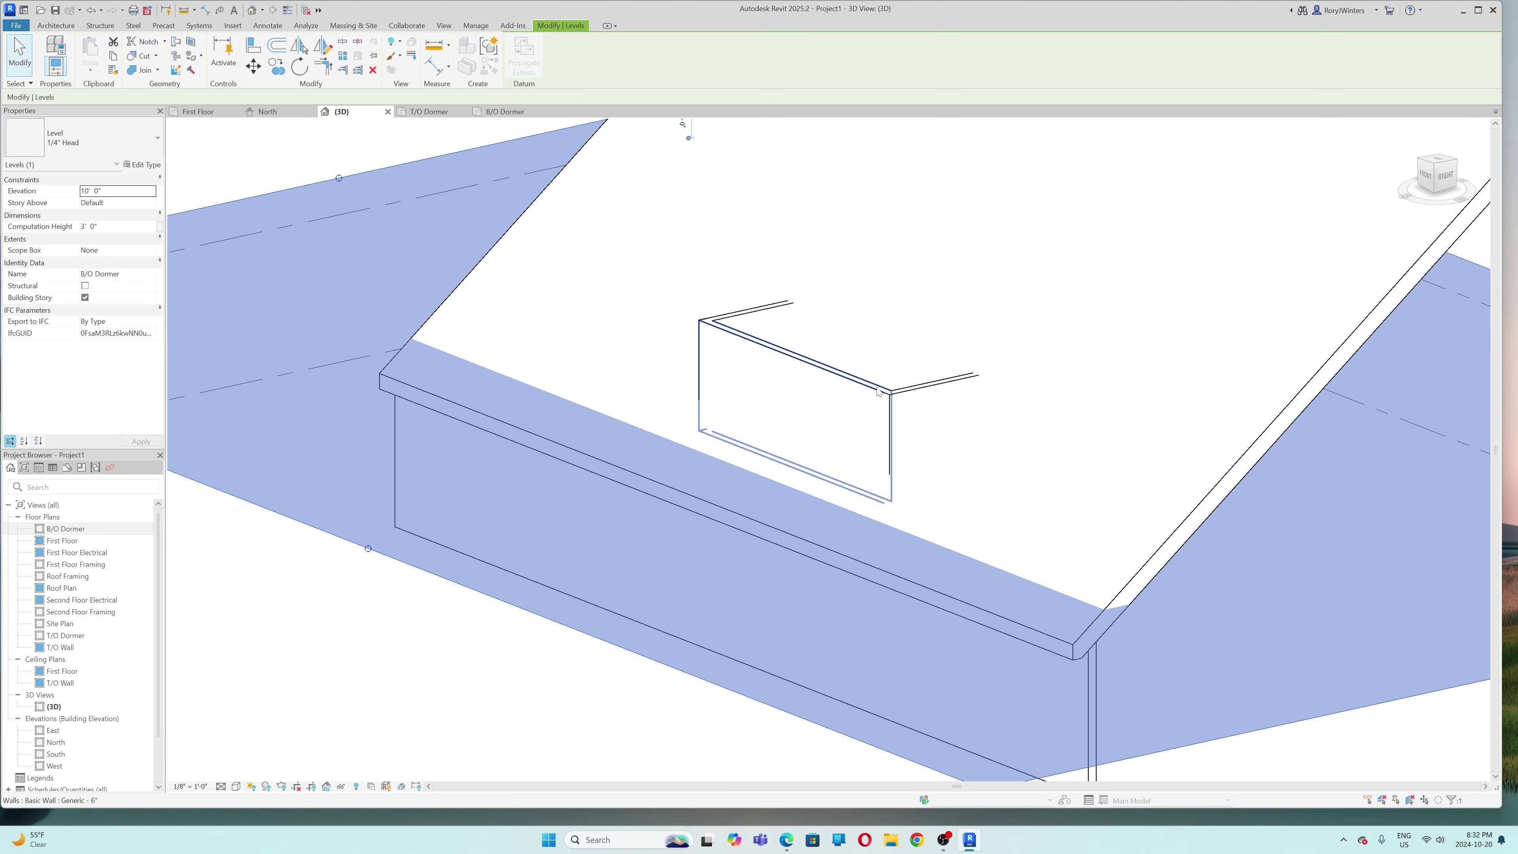
- In the B/O Dormer plan, start a roof by footprint with slope-defining edges and set its base level to T/O Dormer
{"action": "left_click", "coordinate": [439, 115]}
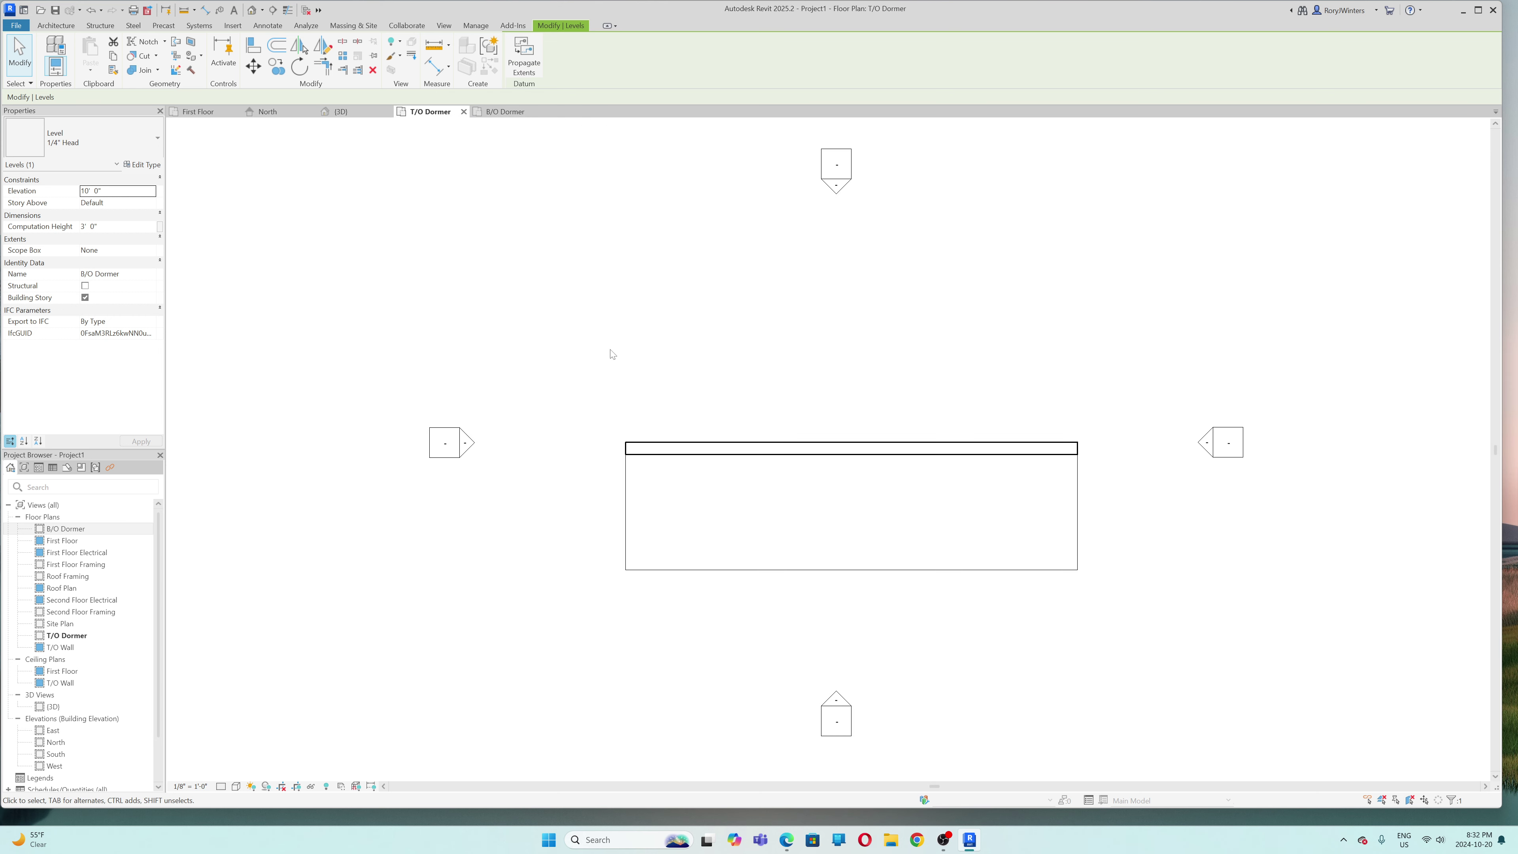
{"action": "left_click", "coordinate": [505, 113]}
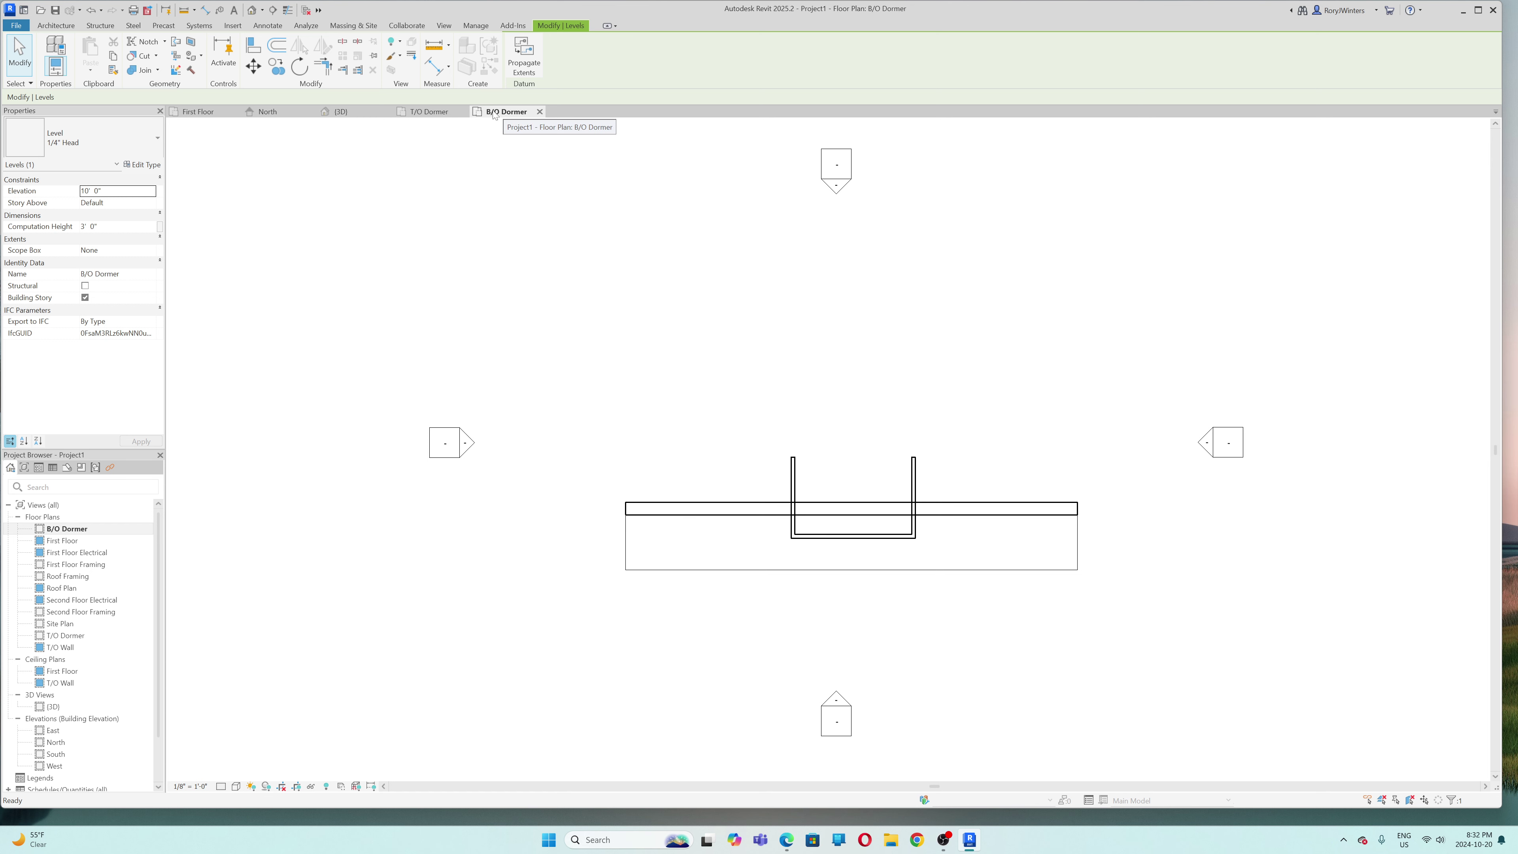
{"action": "left_click", "coordinate": [65, 27]}
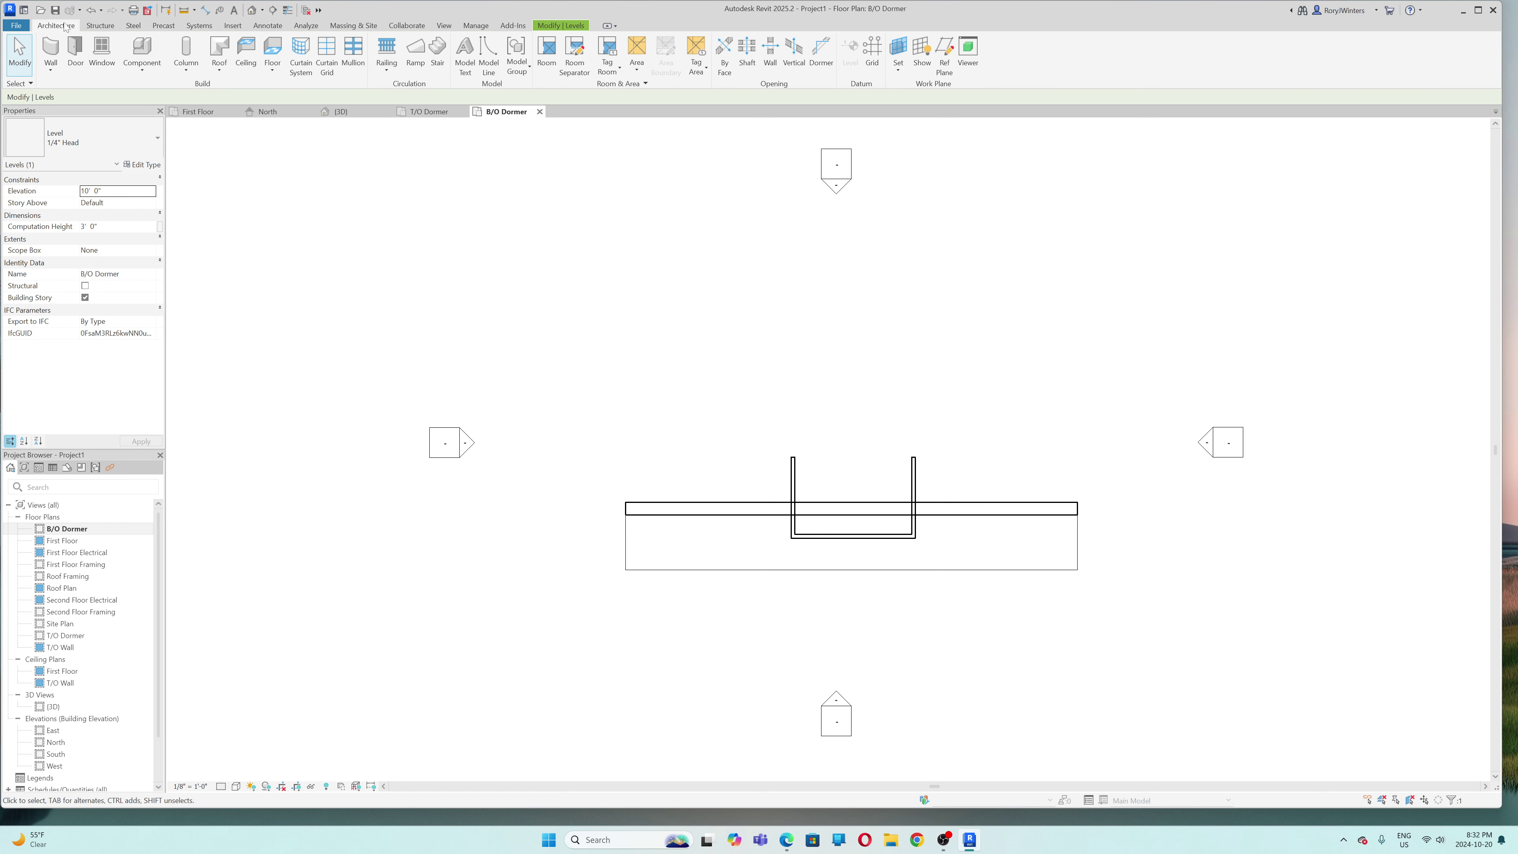
{"action": "left_click", "coordinate": [221, 51]}
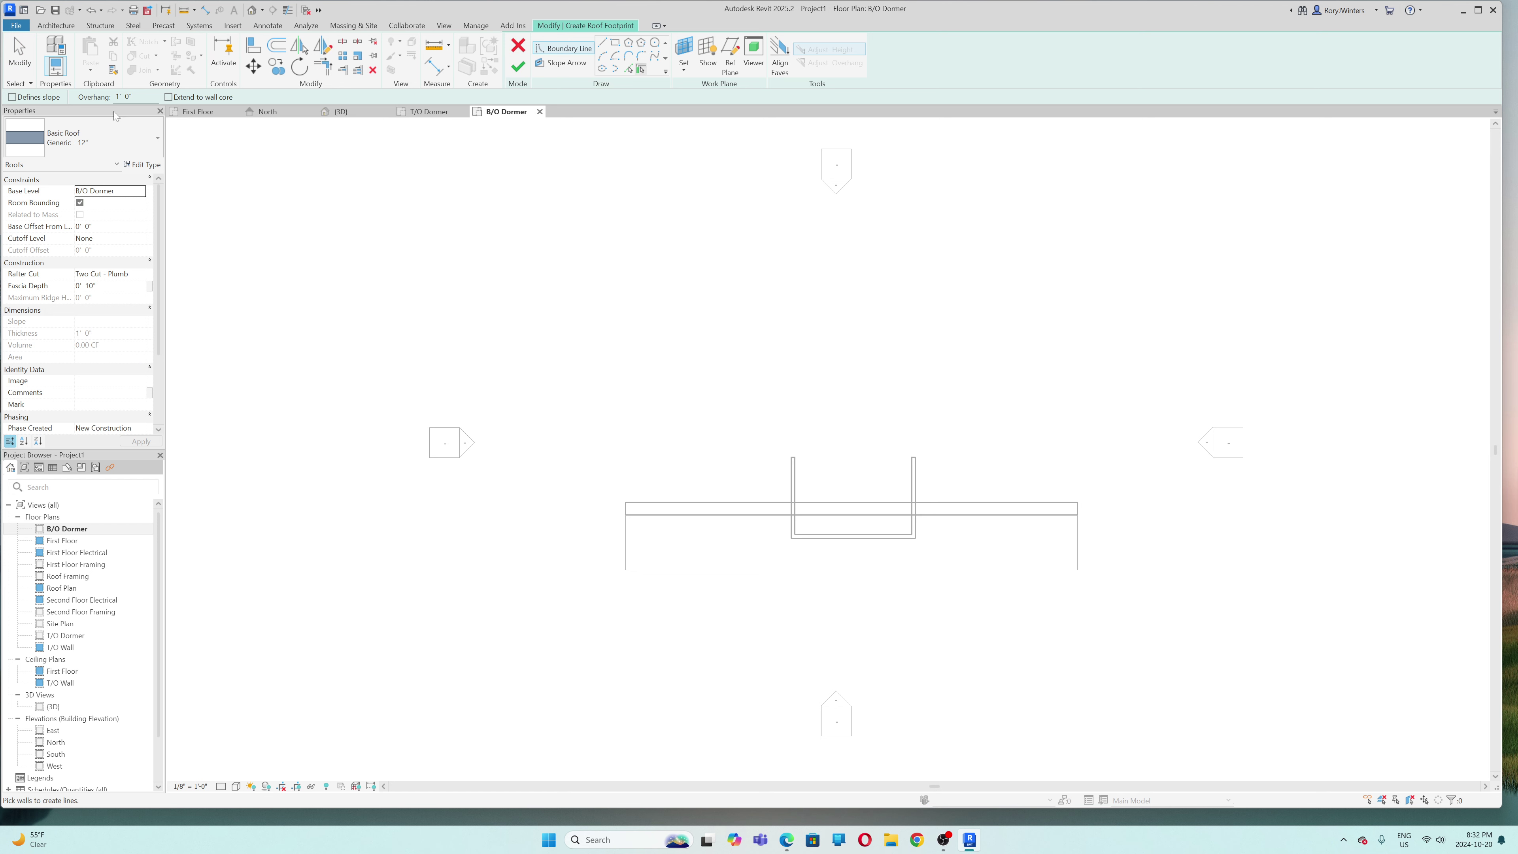
{"action": "left_click", "coordinate": [12, 97]}
{"action": "left_click", "coordinate": [141, 193]}
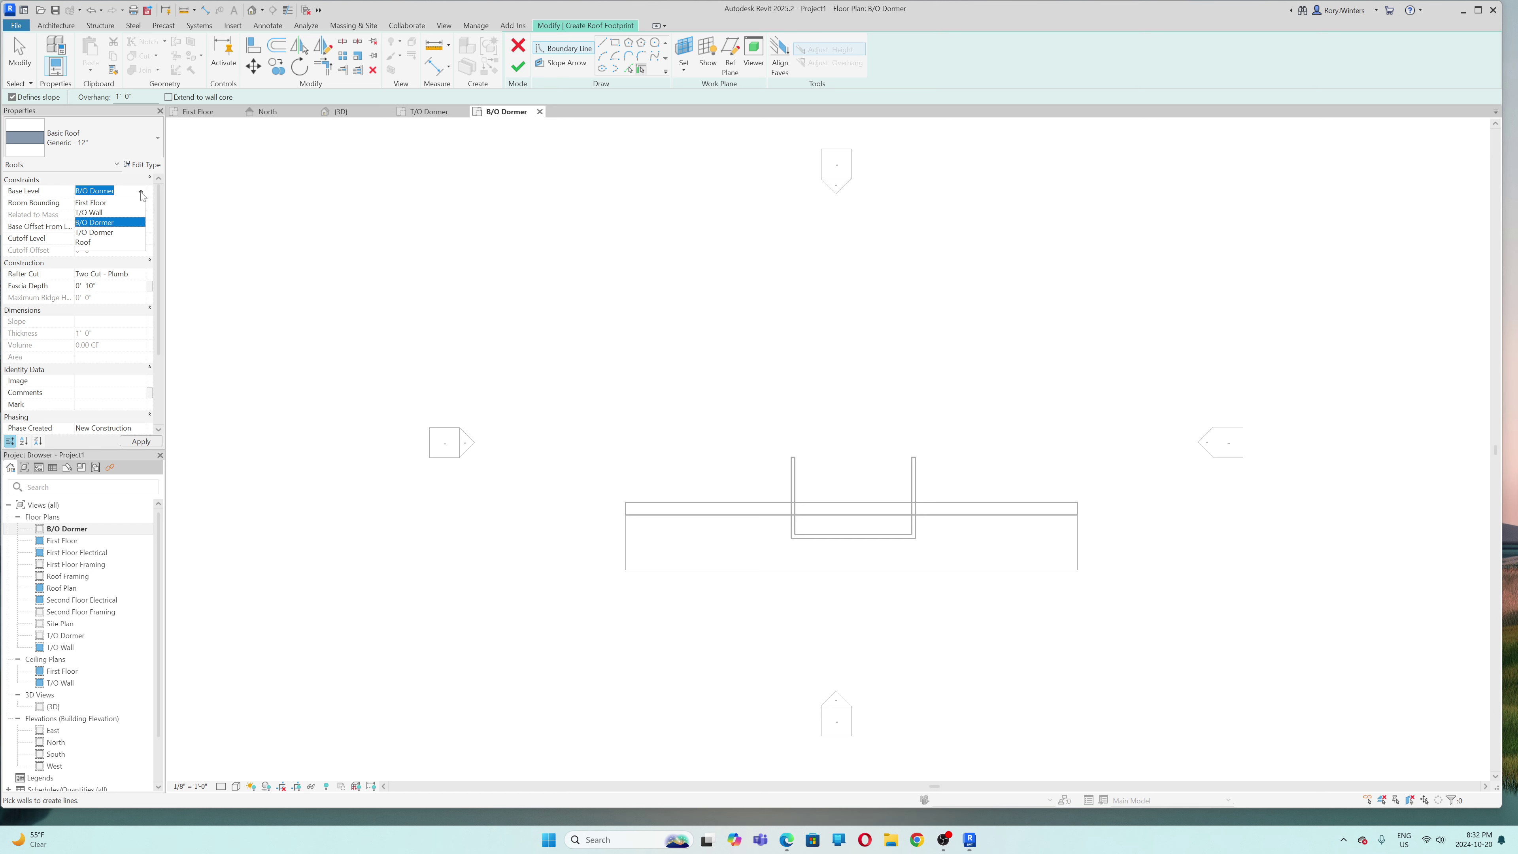
{"action": "left_click", "coordinate": [102, 233]}
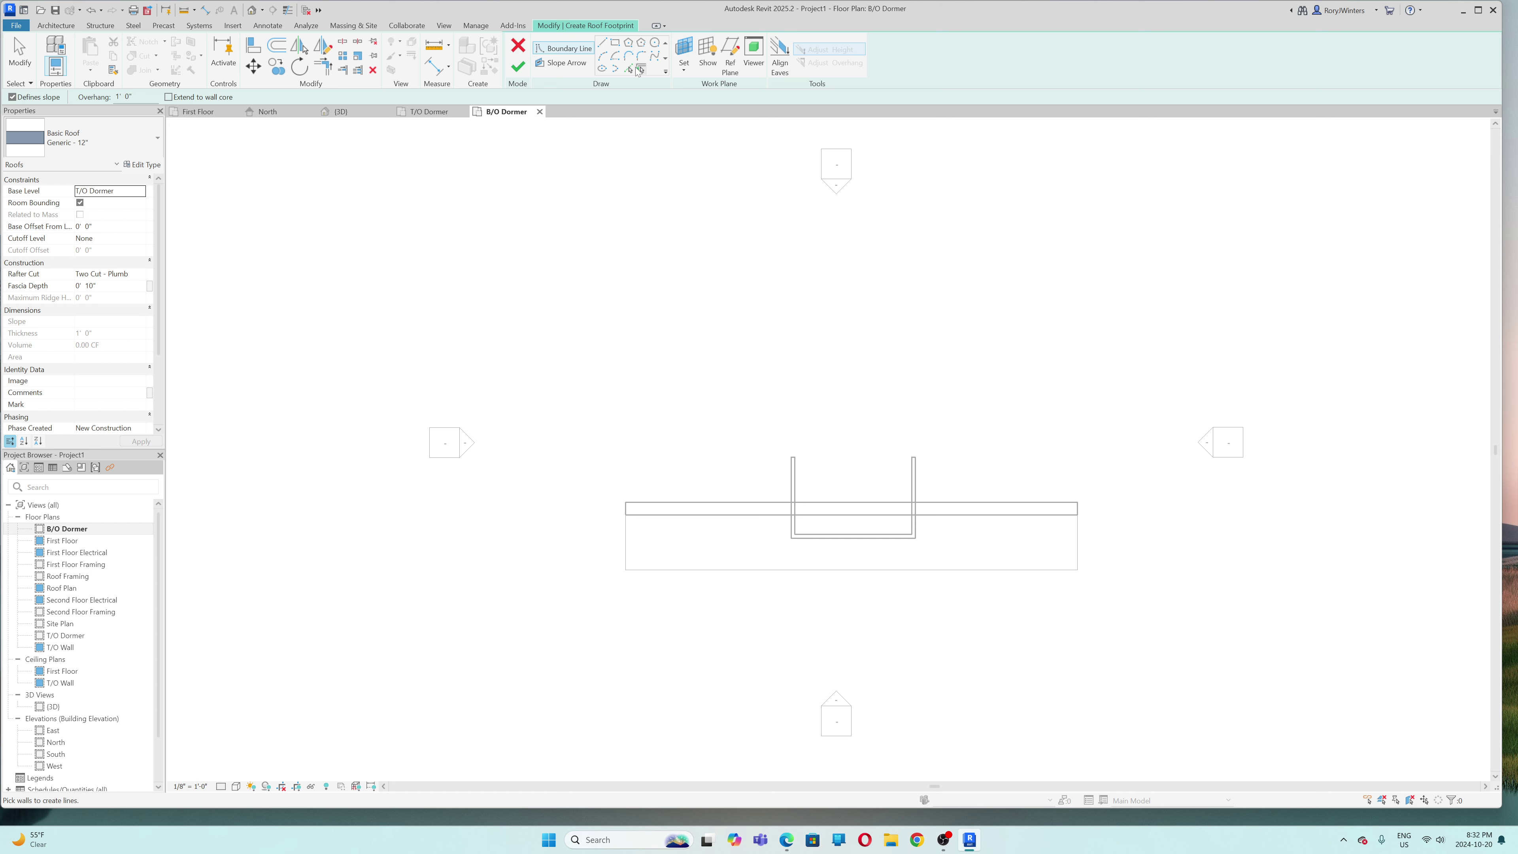
- Pick the two dormer side walls as slope-defining boundaries and the south wall as a non-sloping one, with a 1'-0" overhang
{"action": "left_click", "coordinate": [793, 489]}
{"action": "left_click", "coordinate": [918, 494]}
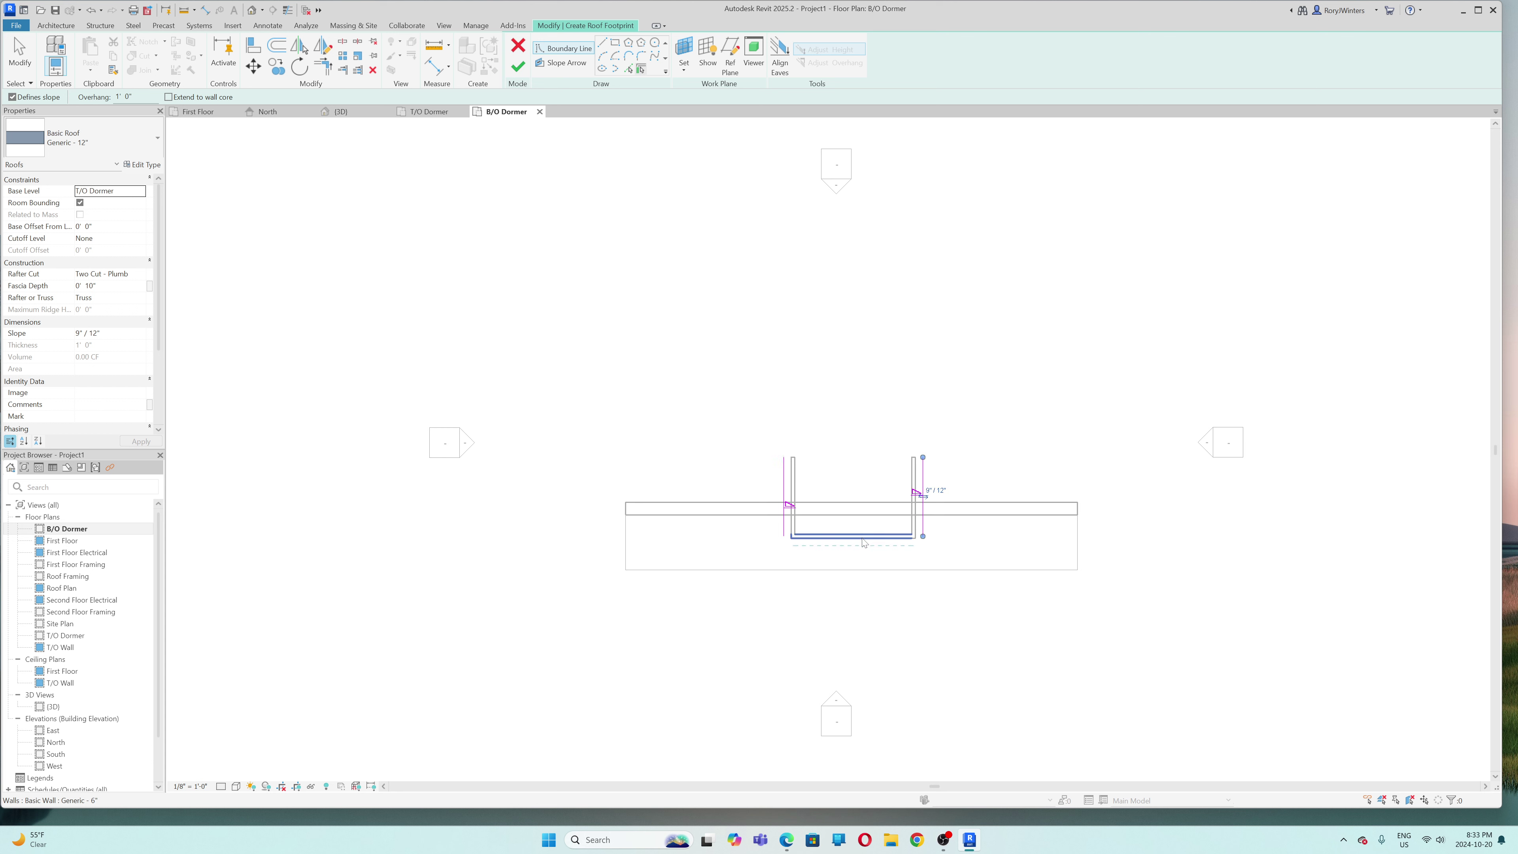
{"action": "left_click", "coordinate": [47, 98]}
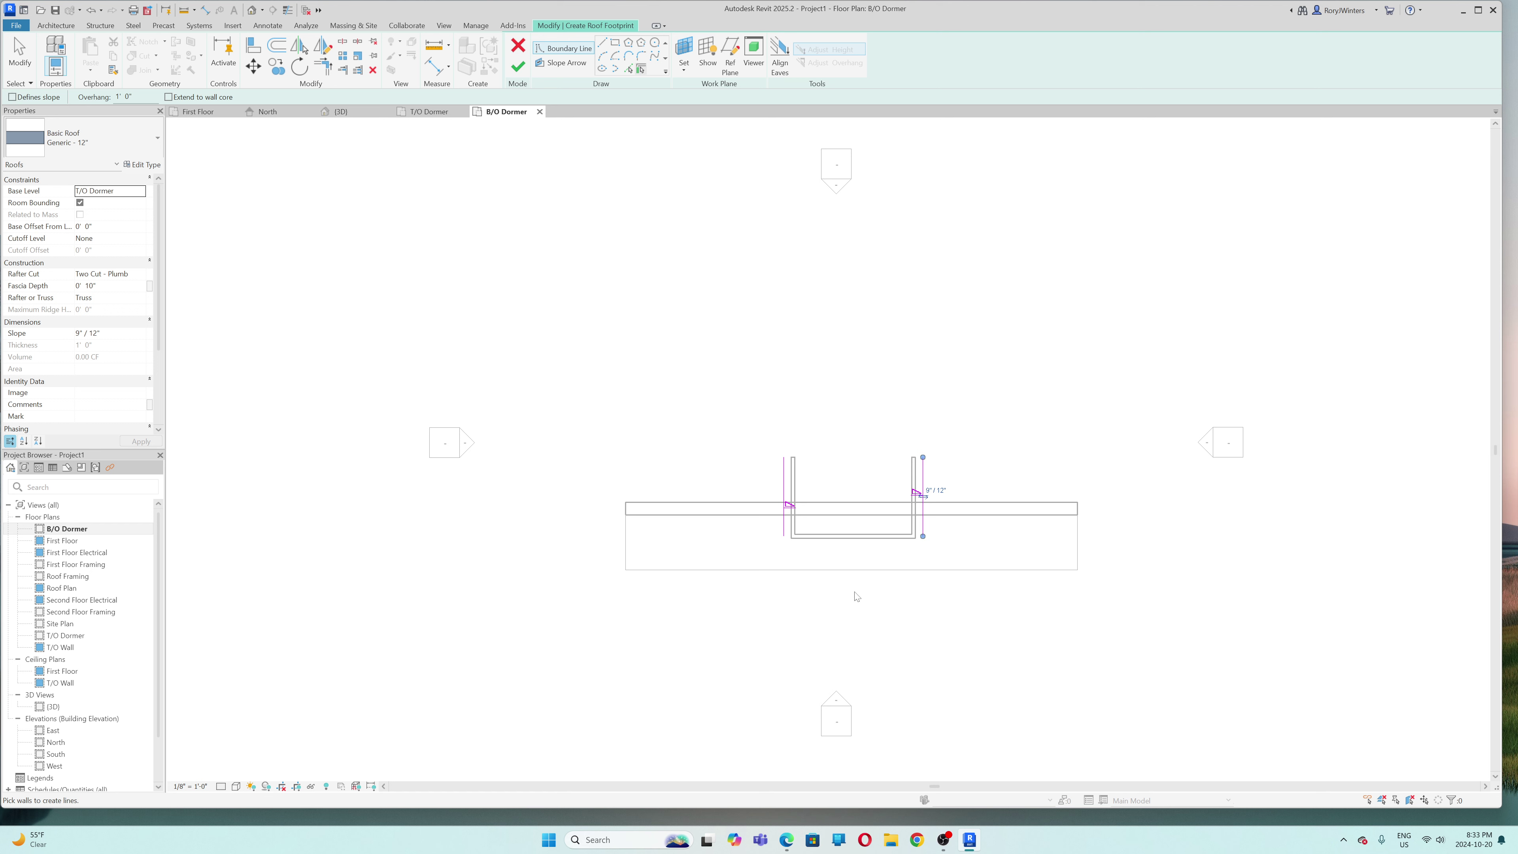
{"action": "left_click", "coordinate": [862, 546]}
- Draw a straight boundary line closing the dormer roof footprint, about 2' south of the side walls' north ends
{"action": "left_click", "coordinate": [601, 41]}
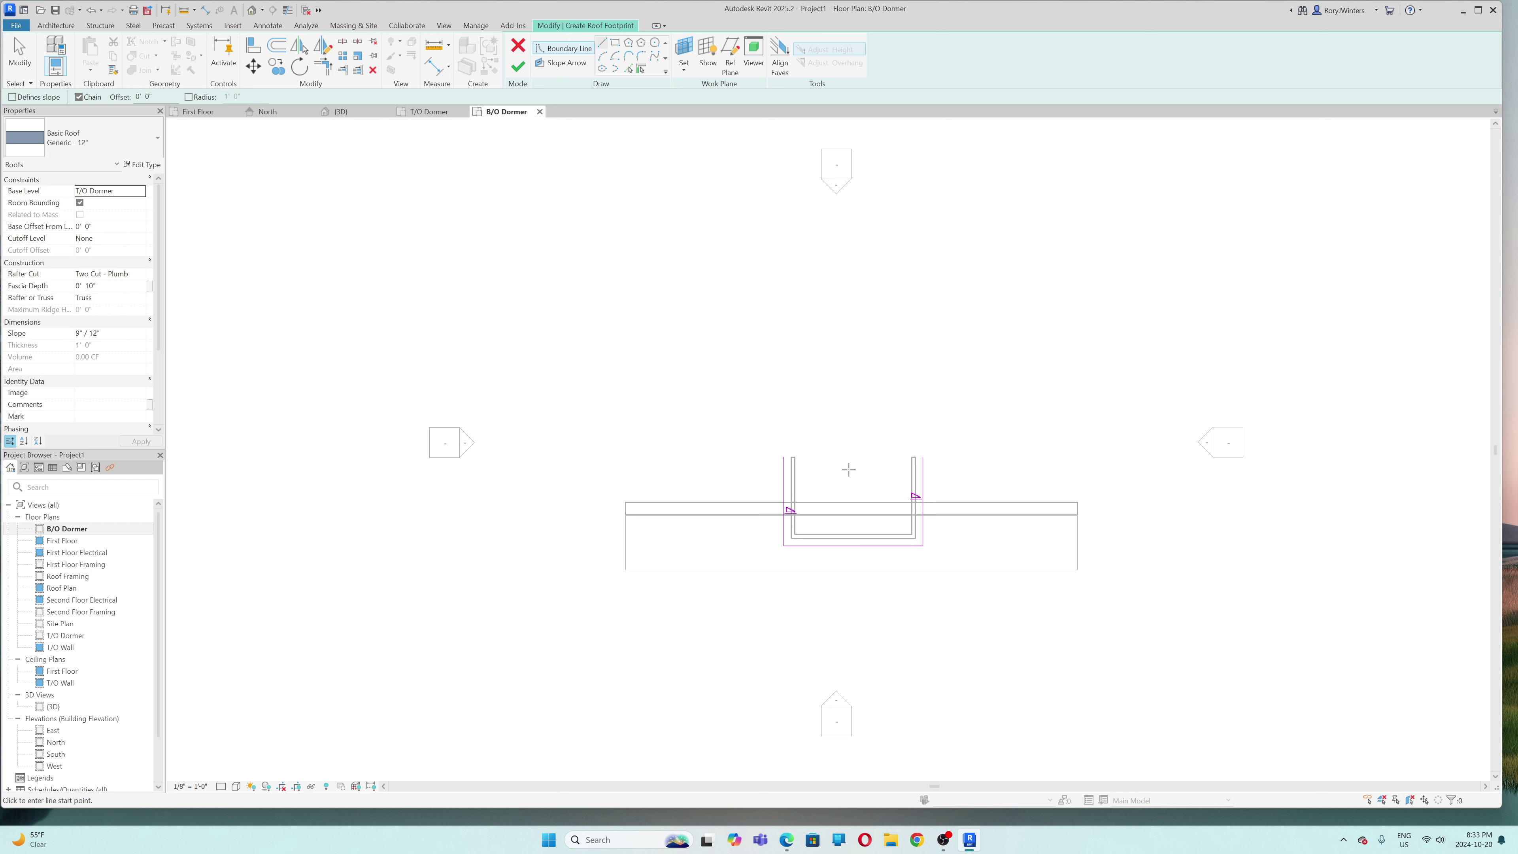
{"action": "scroll", "coordinate": [932, 477], "scroll_direction": "up", "scroll_amount": 3}
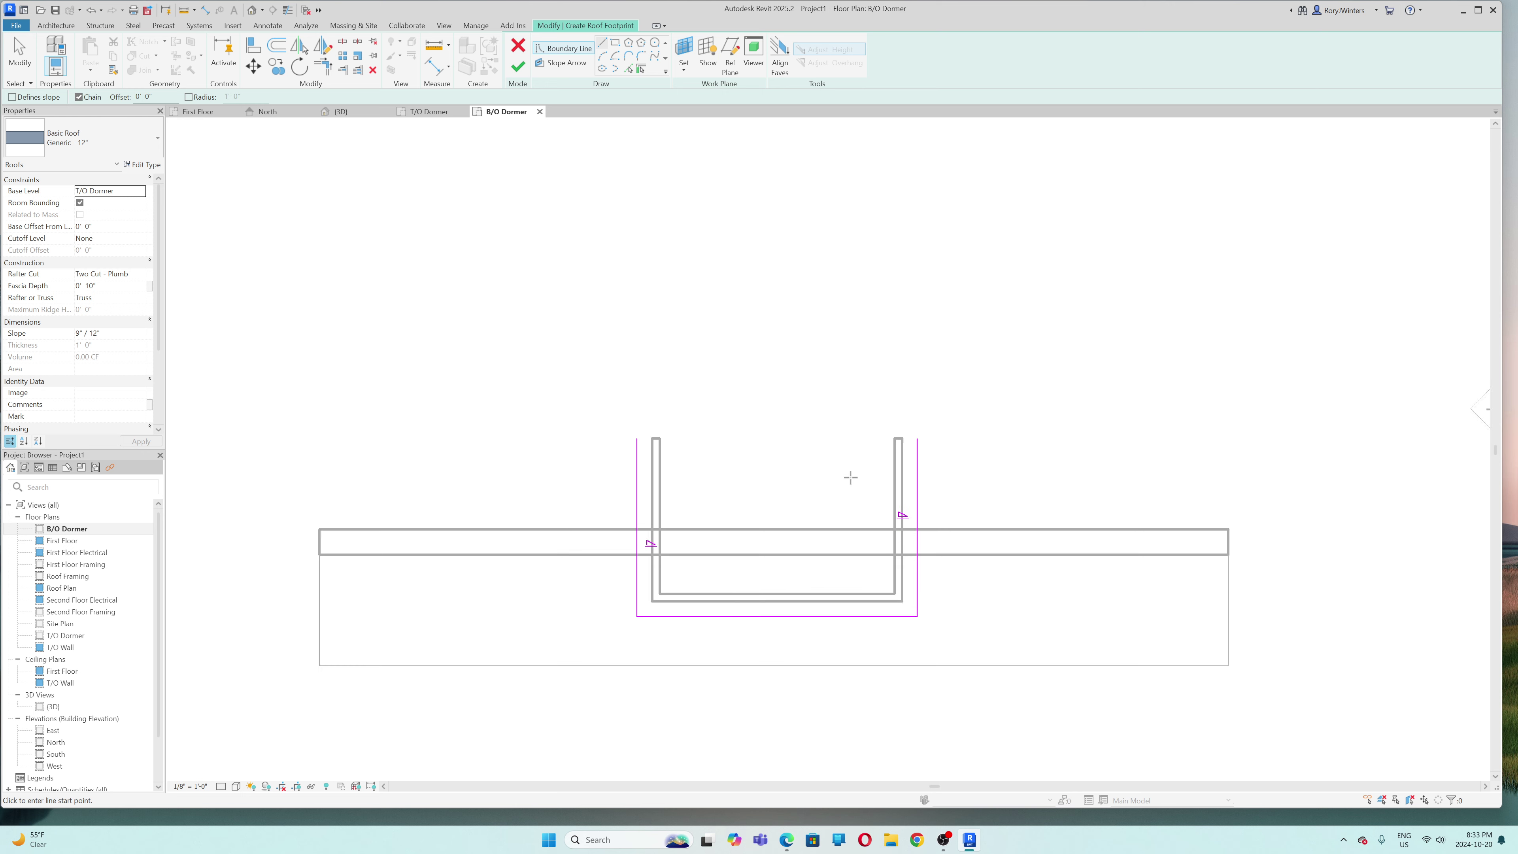
{"action": "scroll", "coordinate": [850, 477], "scroll_direction": "up", "scroll_amount": 1}
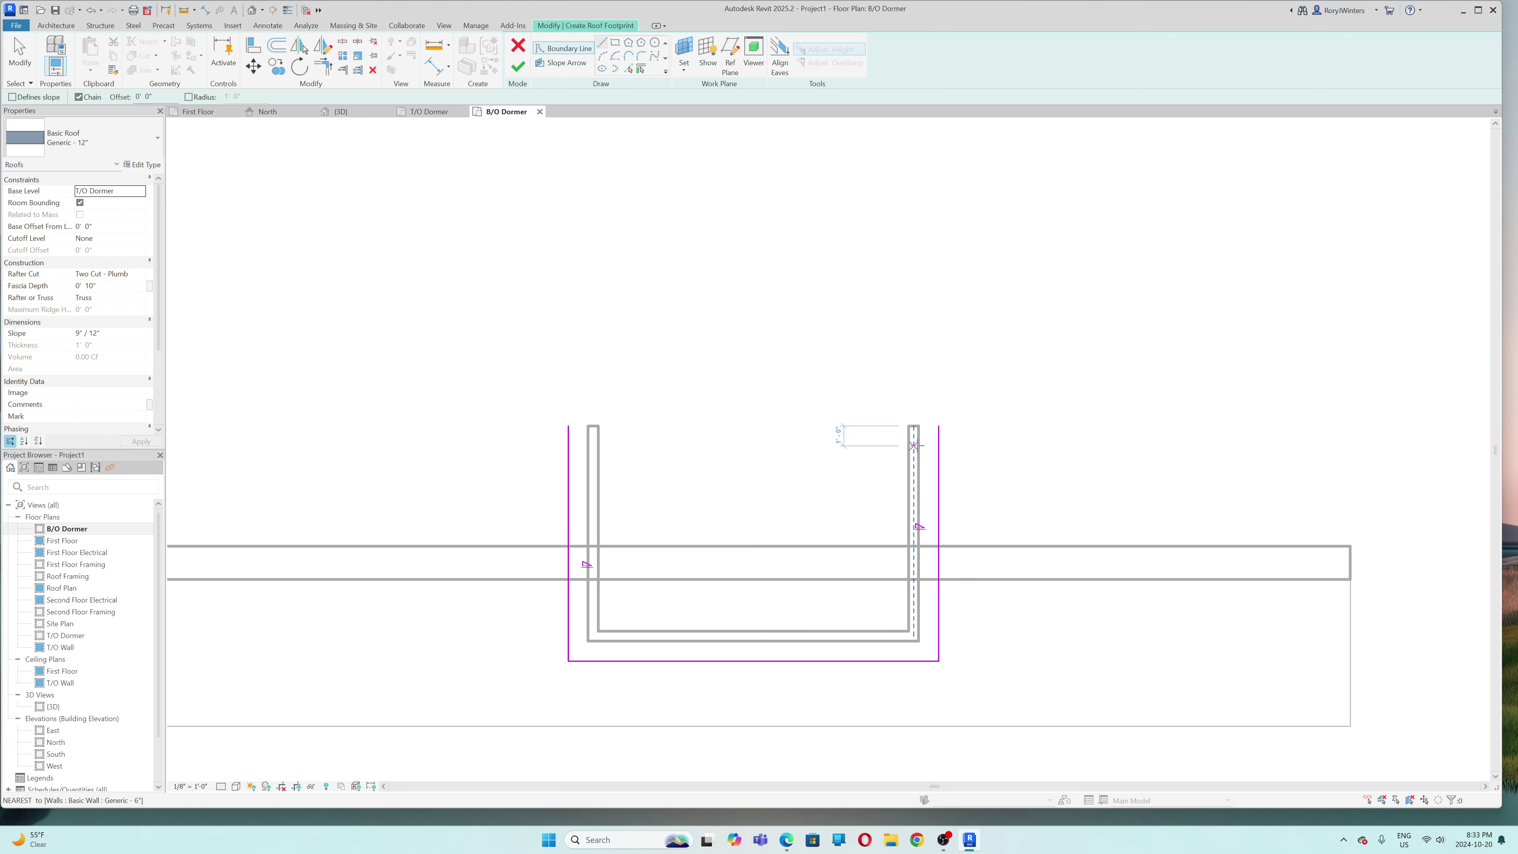
{"action": "left_click", "coordinate": [568, 465]}
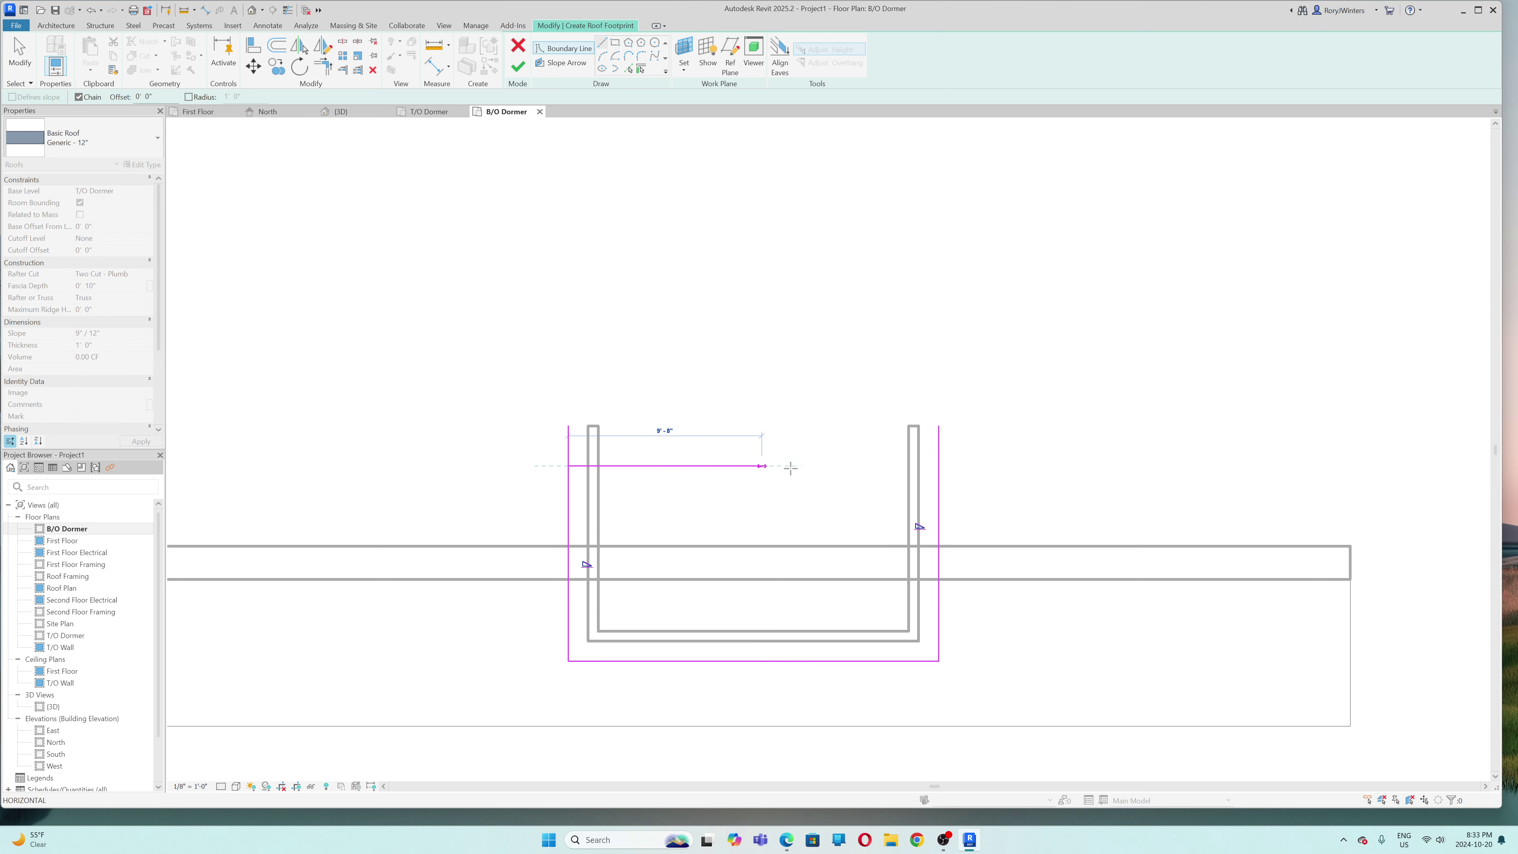
{"action": "left_click", "coordinate": [938, 466]}
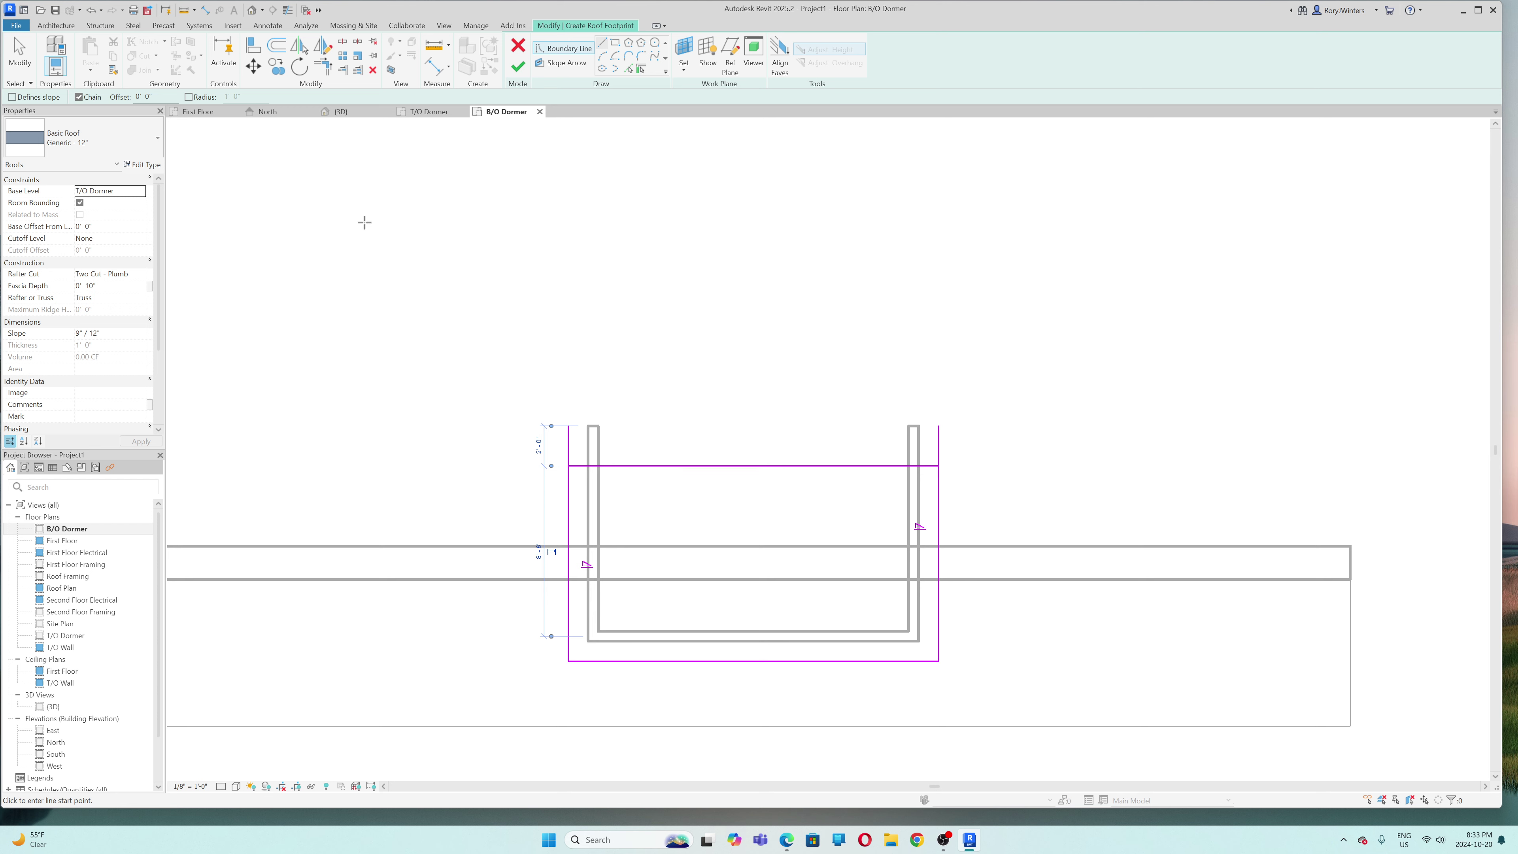
- Trim both side boundary lines to the closing line and finish the dormer roof footprint
{"action": "left_click", "coordinate": [325, 67]}
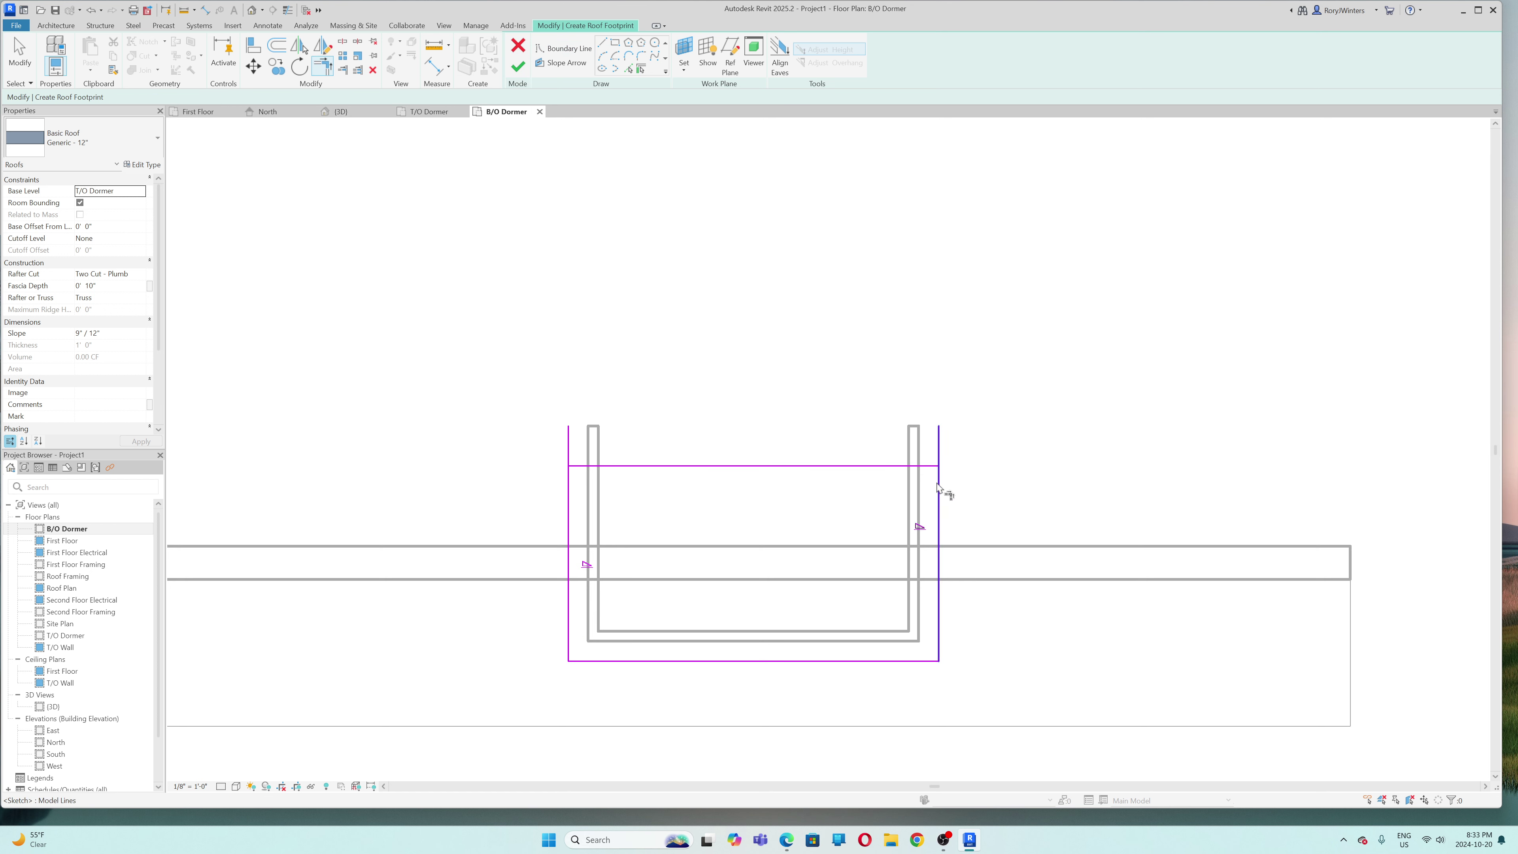
{"action": "left_click", "coordinate": [924, 473]}
{"action": "left_click", "coordinate": [938, 478]}
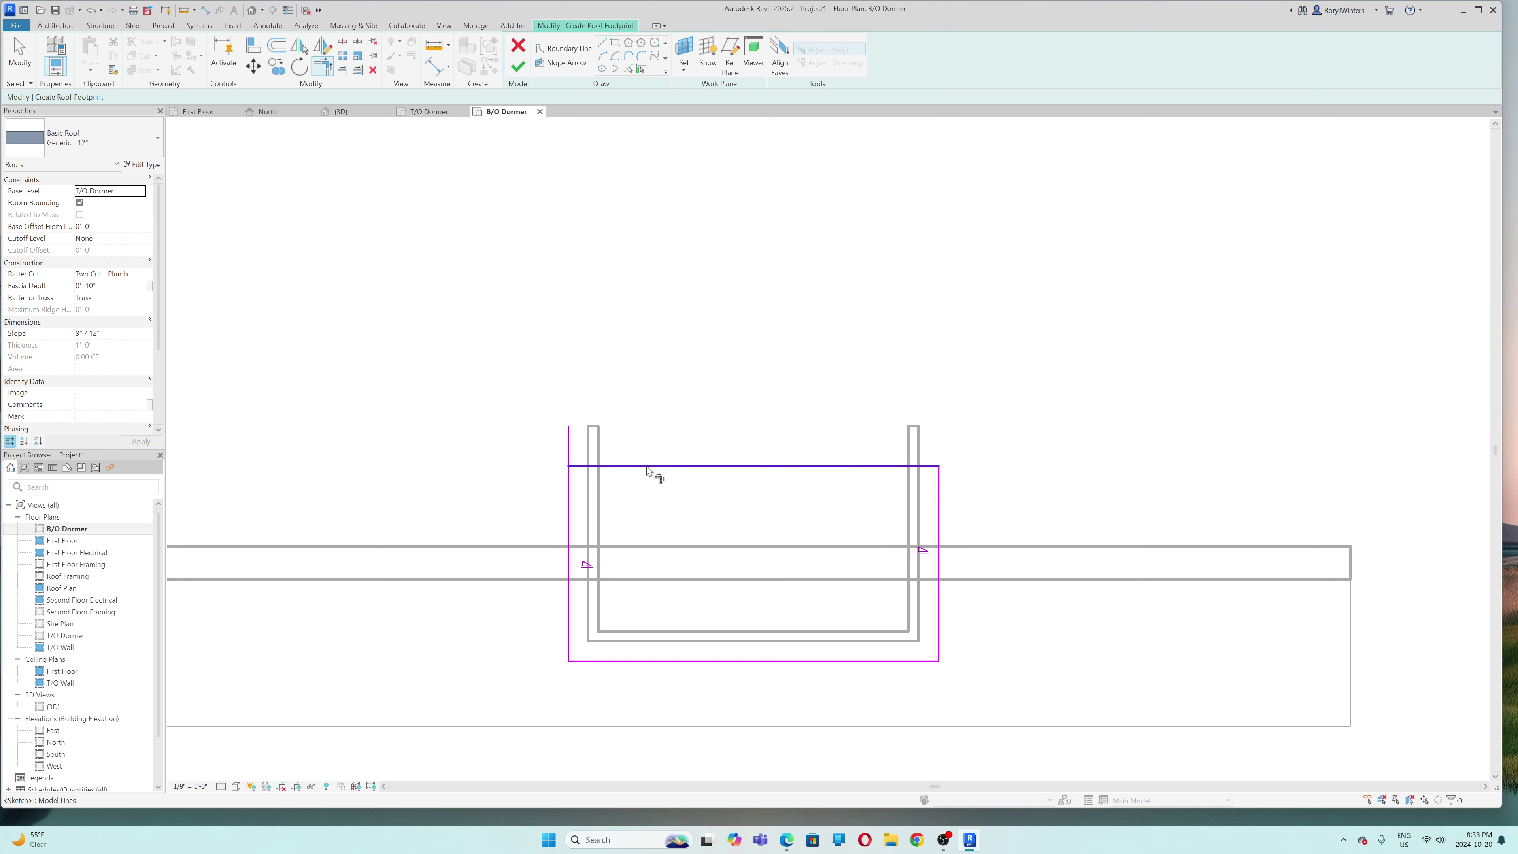
{"action": "left_click", "coordinate": [565, 491]}
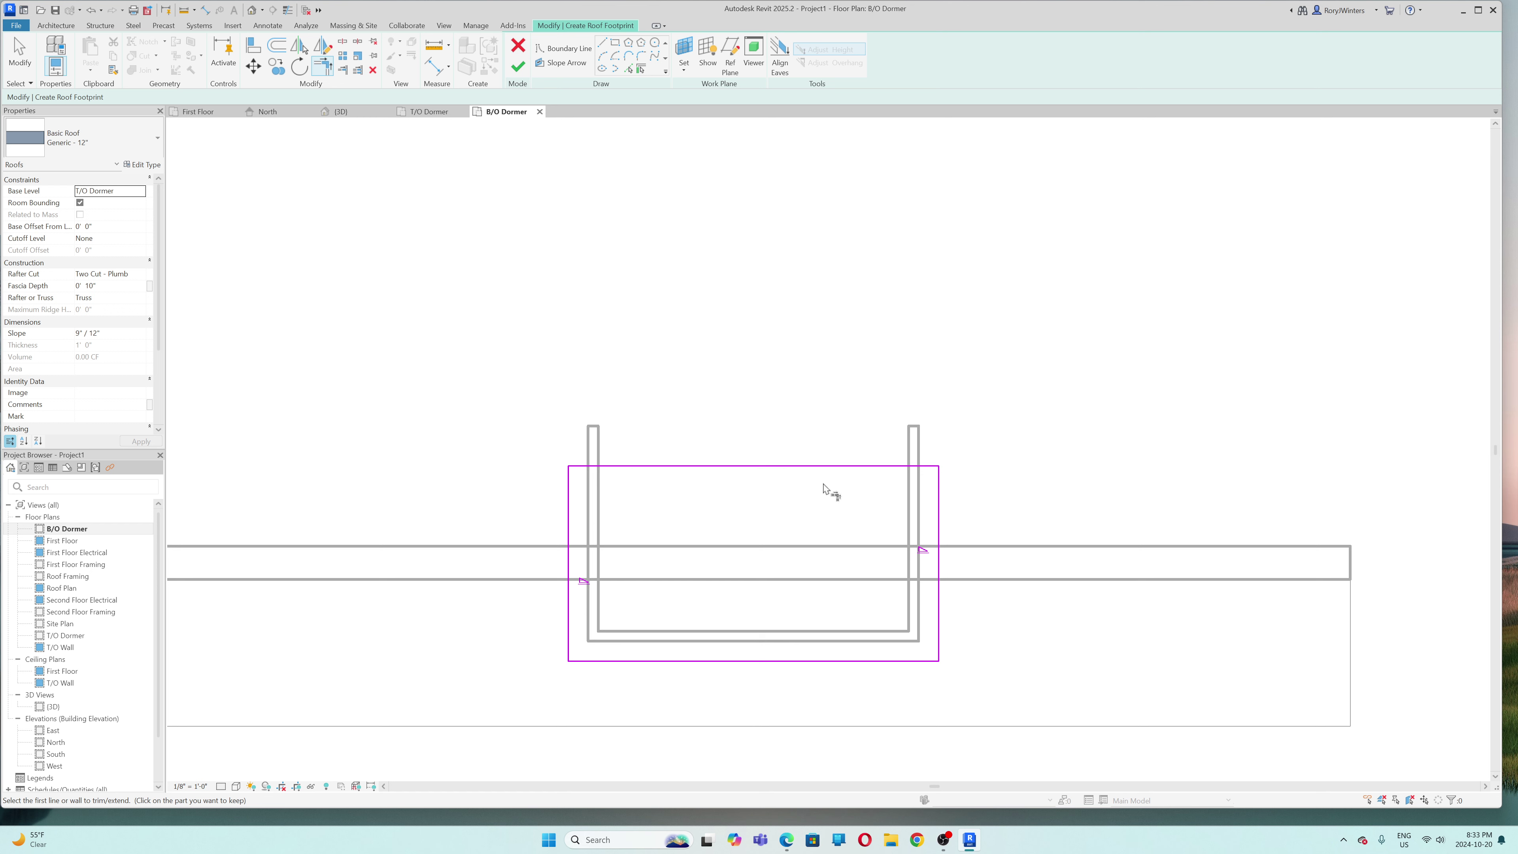
{"action": "left_click", "coordinate": [518, 66]}
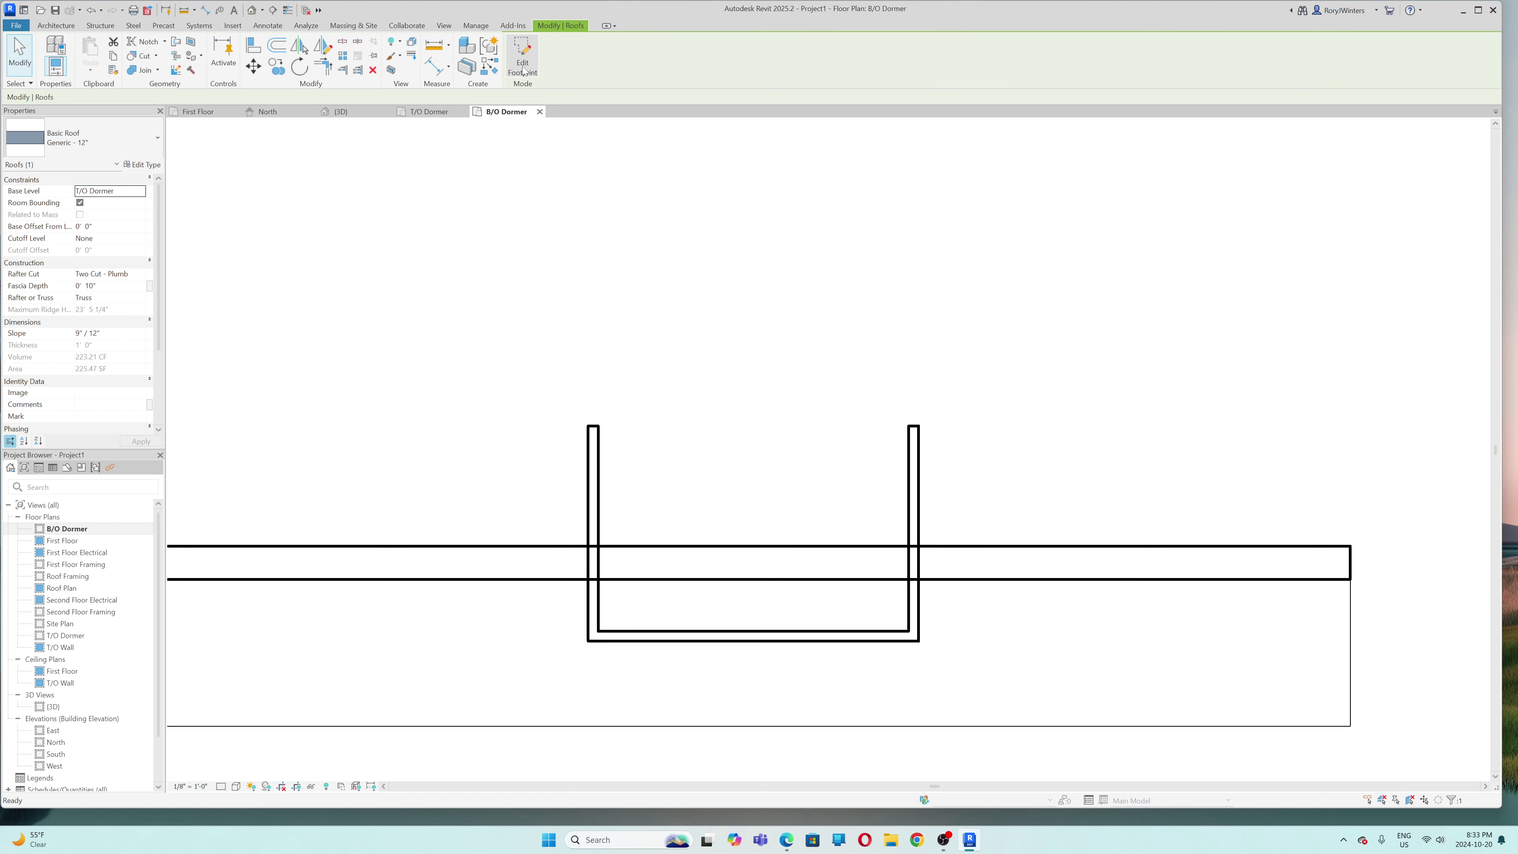
- Examine the new dormer roof in the 3D view from outside and beneath, checking how it meets the main roof
{"action": "left_click", "coordinate": [353, 111]}
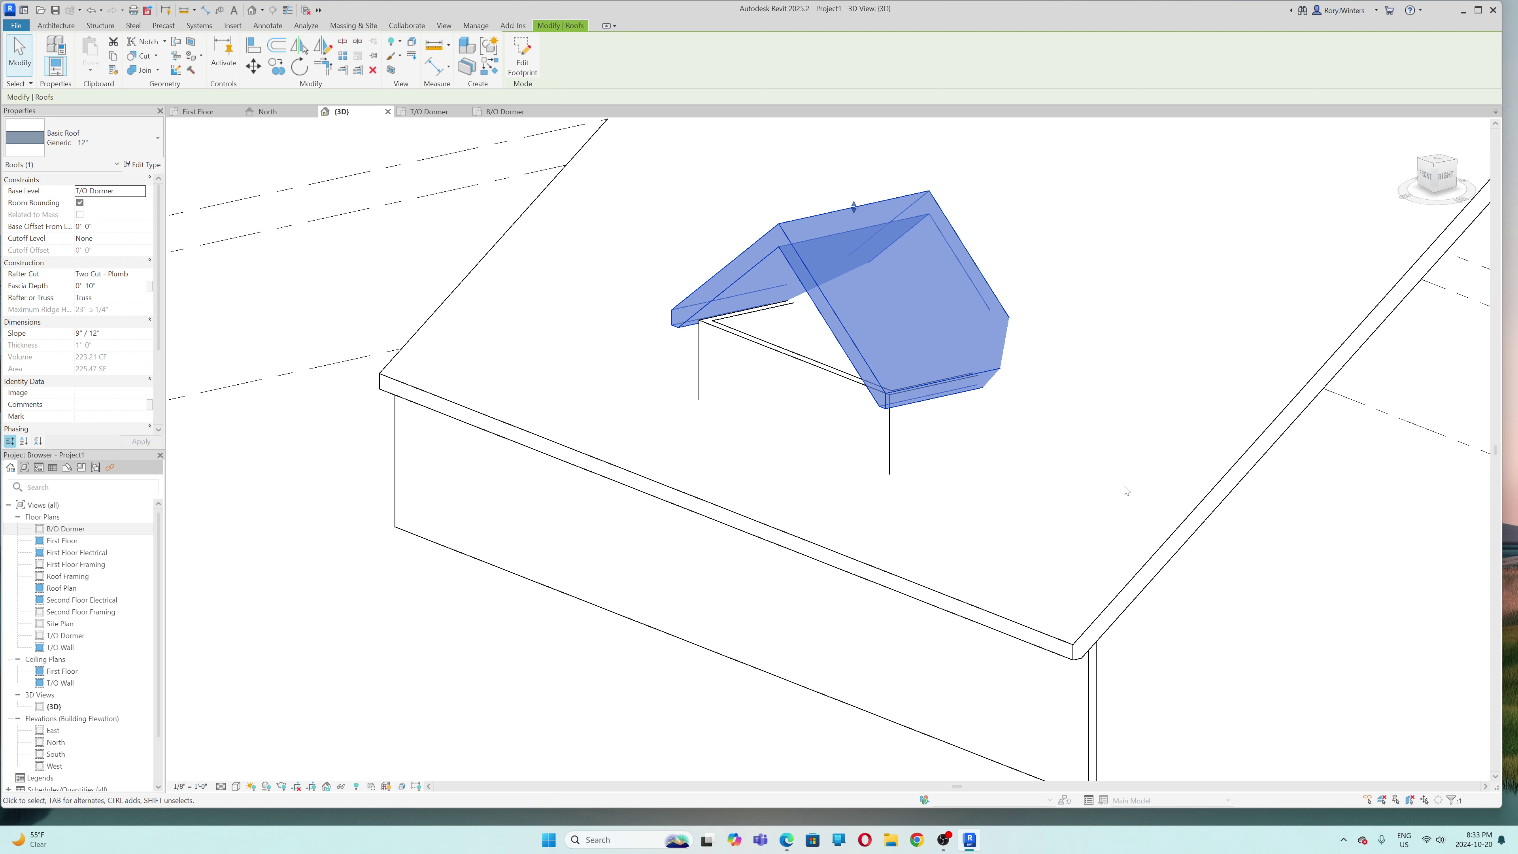
{"action": "middle_click_drag", "start_coordinate": [1122, 478], "coordinate": [824, 480], "text": "shift"}
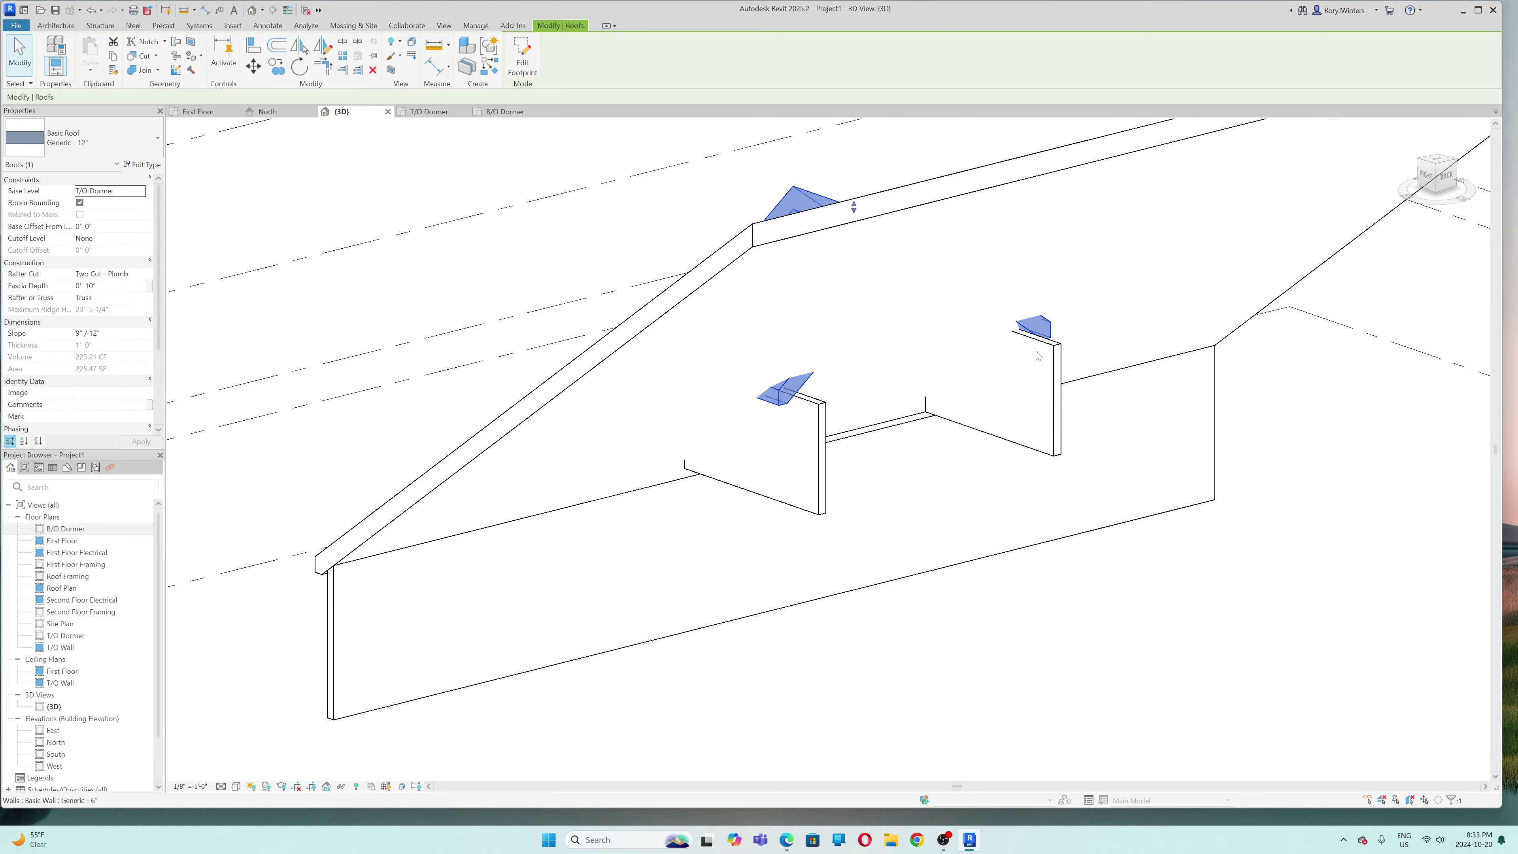
{"action": "middle_click_drag", "start_coordinate": [1229, 610], "coordinate": [1311, 610], "text": "shift"}
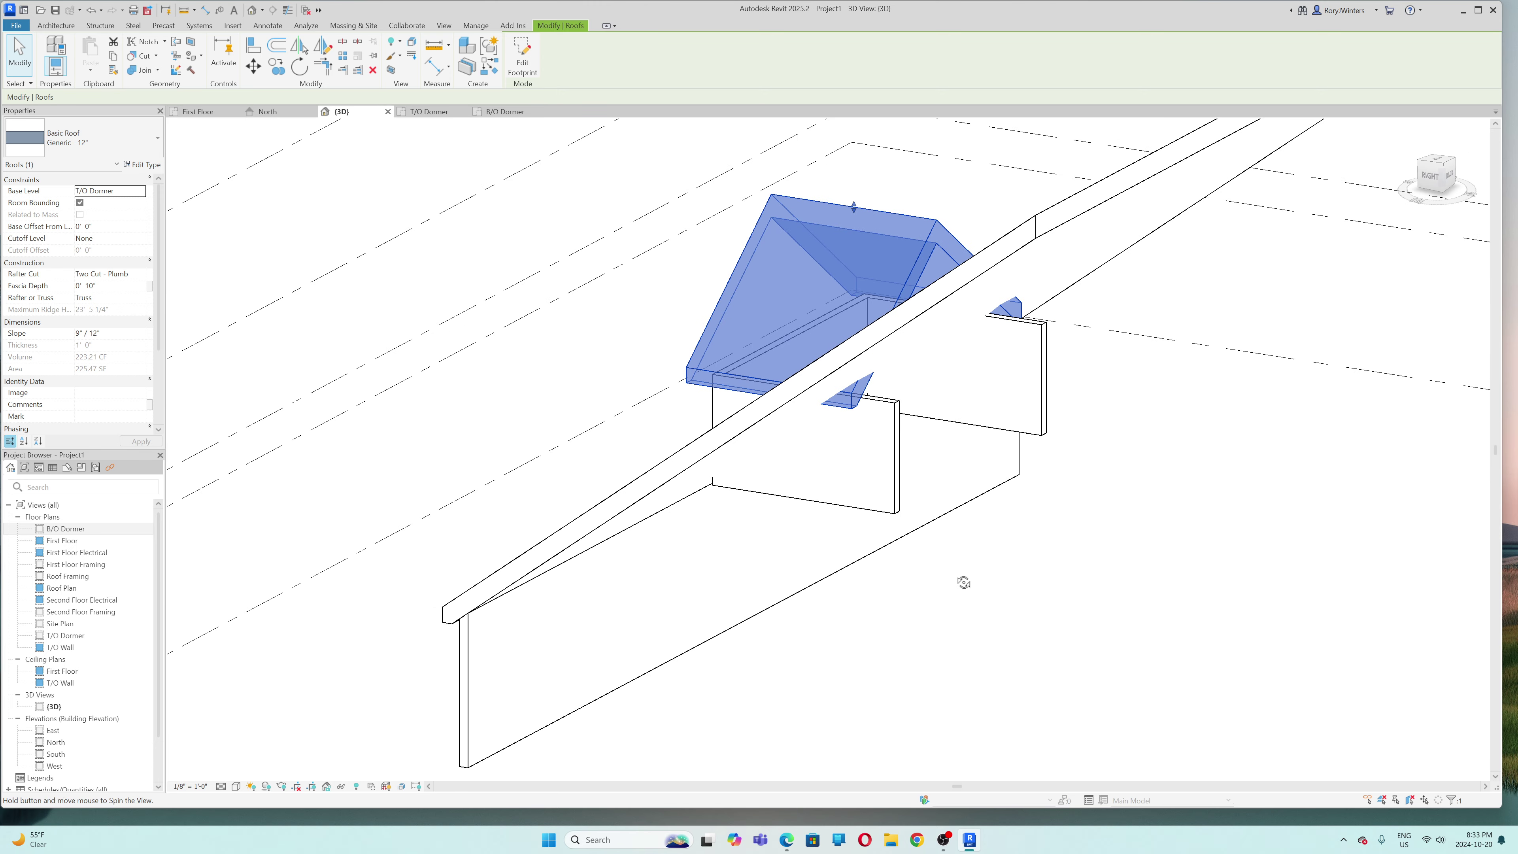
{"action": "middle_click_drag", "start_coordinate": [959, 573], "coordinate": [1036, 470], "text": "shift"}
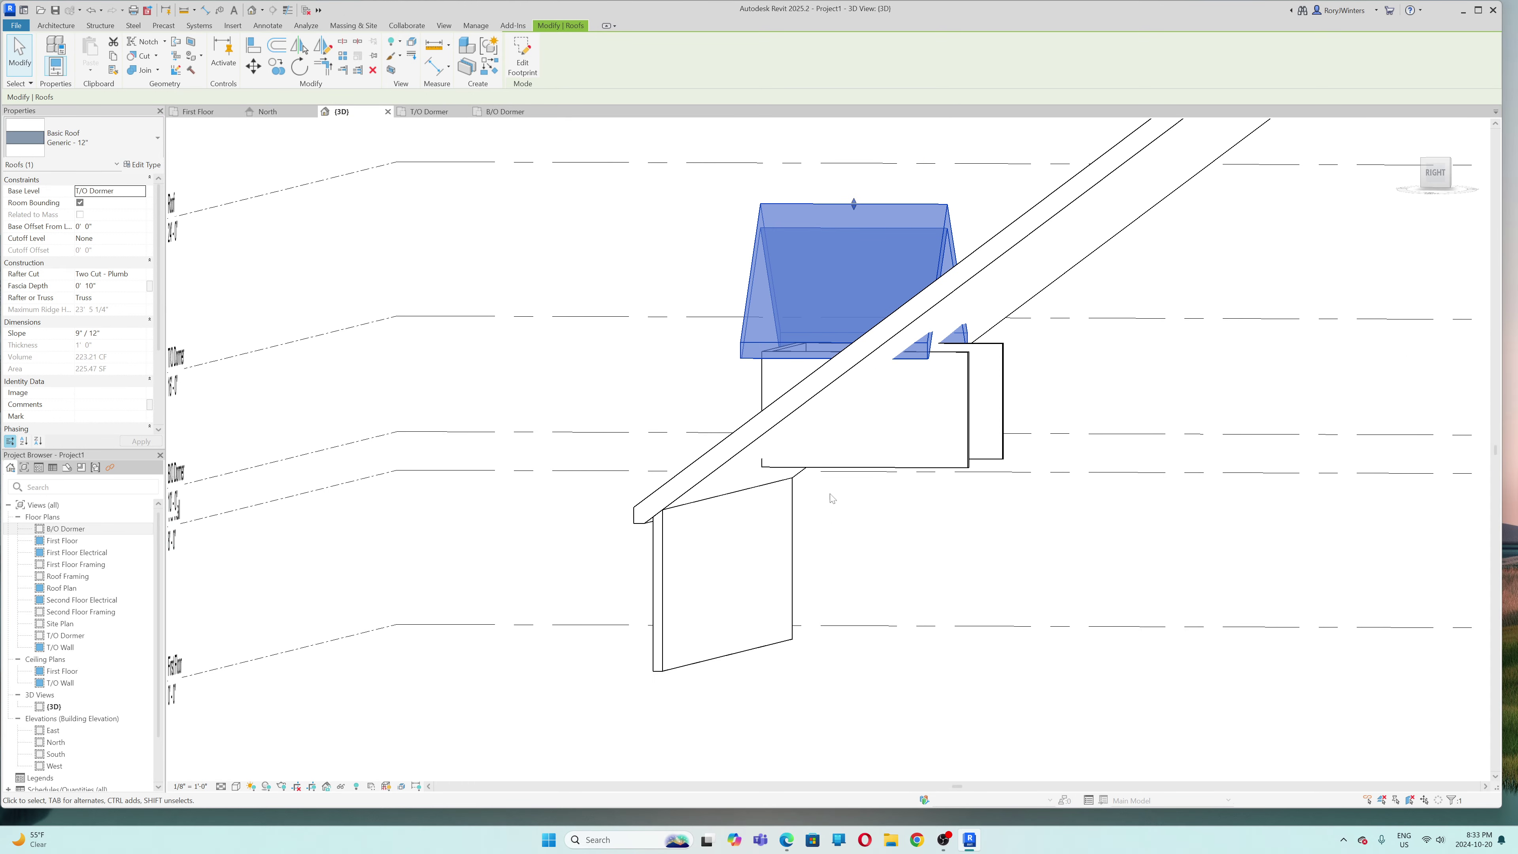
{"action": "middle_click_drag", "start_coordinate": [969, 583], "coordinate": [942, 505], "text": "shift"}
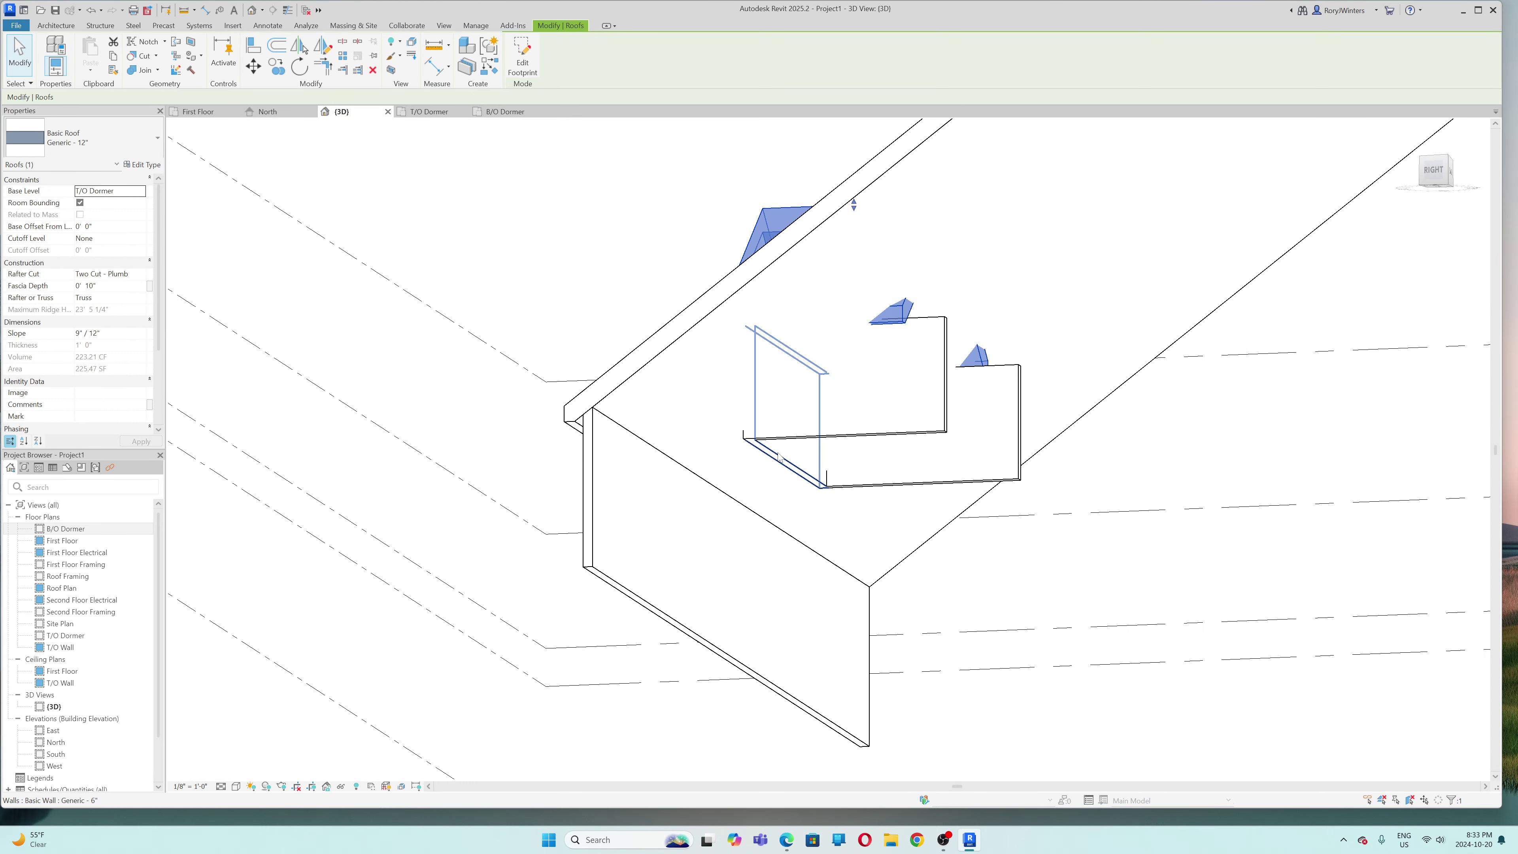
{"action": "middle_click_drag", "start_coordinate": [1040, 562], "coordinate": [1051, 592], "text": "shift"}
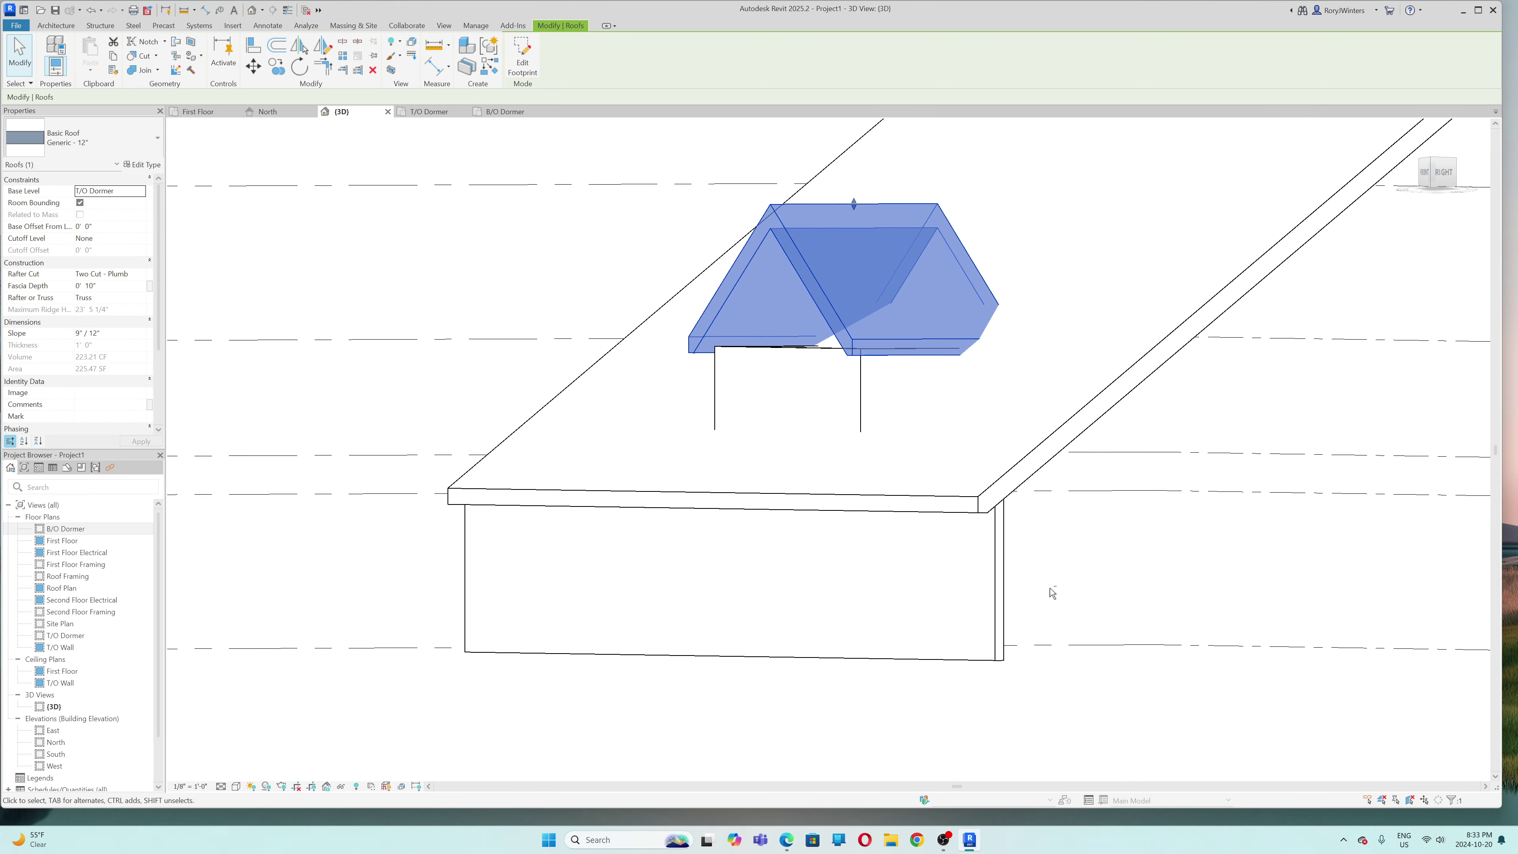
{"action": "middle_click_drag", "start_coordinate": [1203, 461], "coordinate": [1215, 509], "text": "shift"}
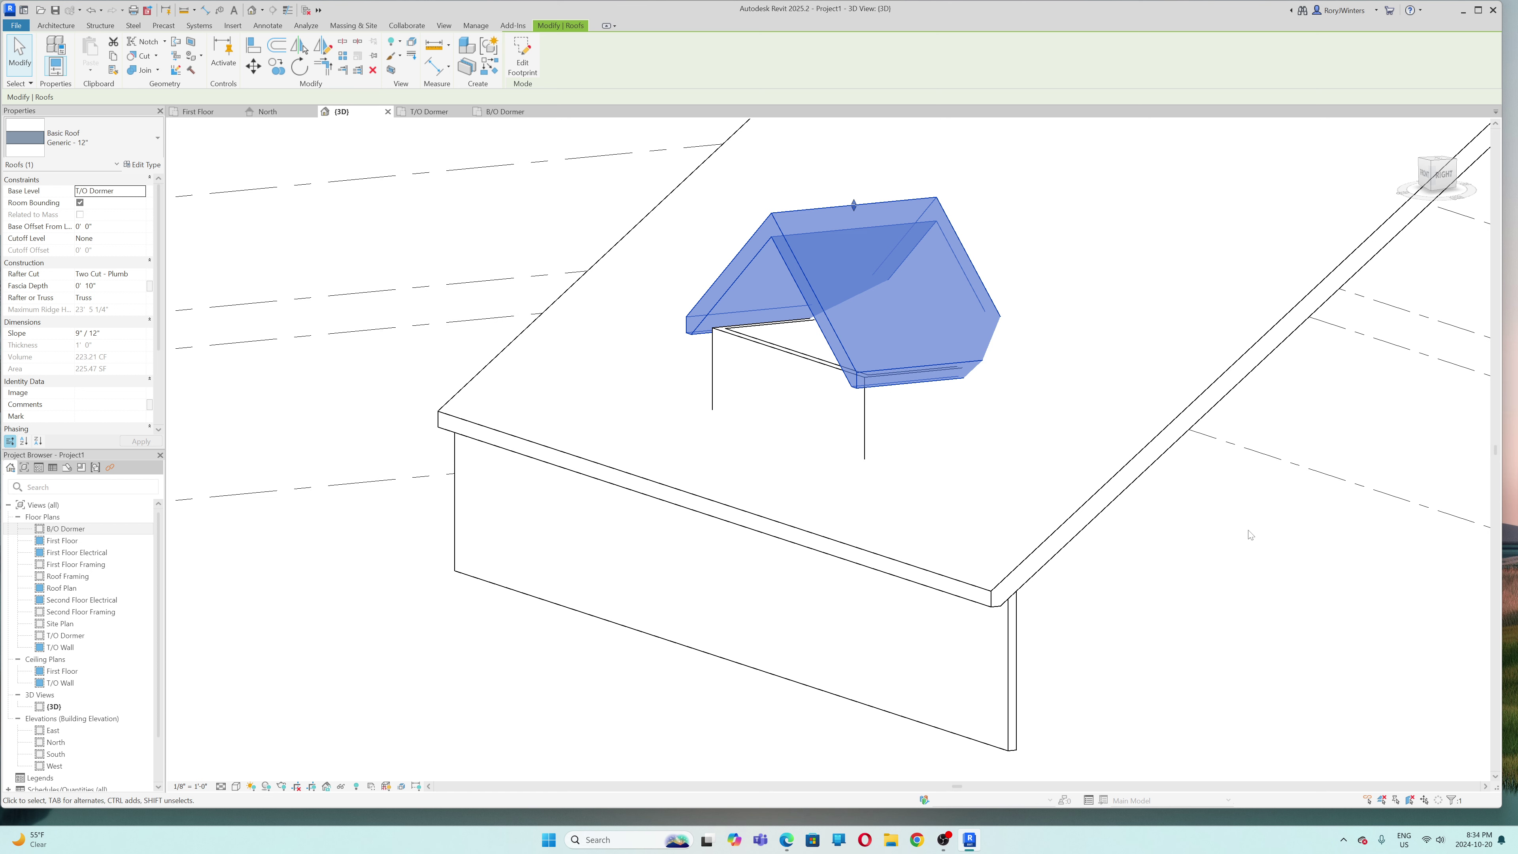
{"action": "middle_click_drag", "start_coordinate": [1240, 524], "coordinate": [1162, 519], "text": "shift"}
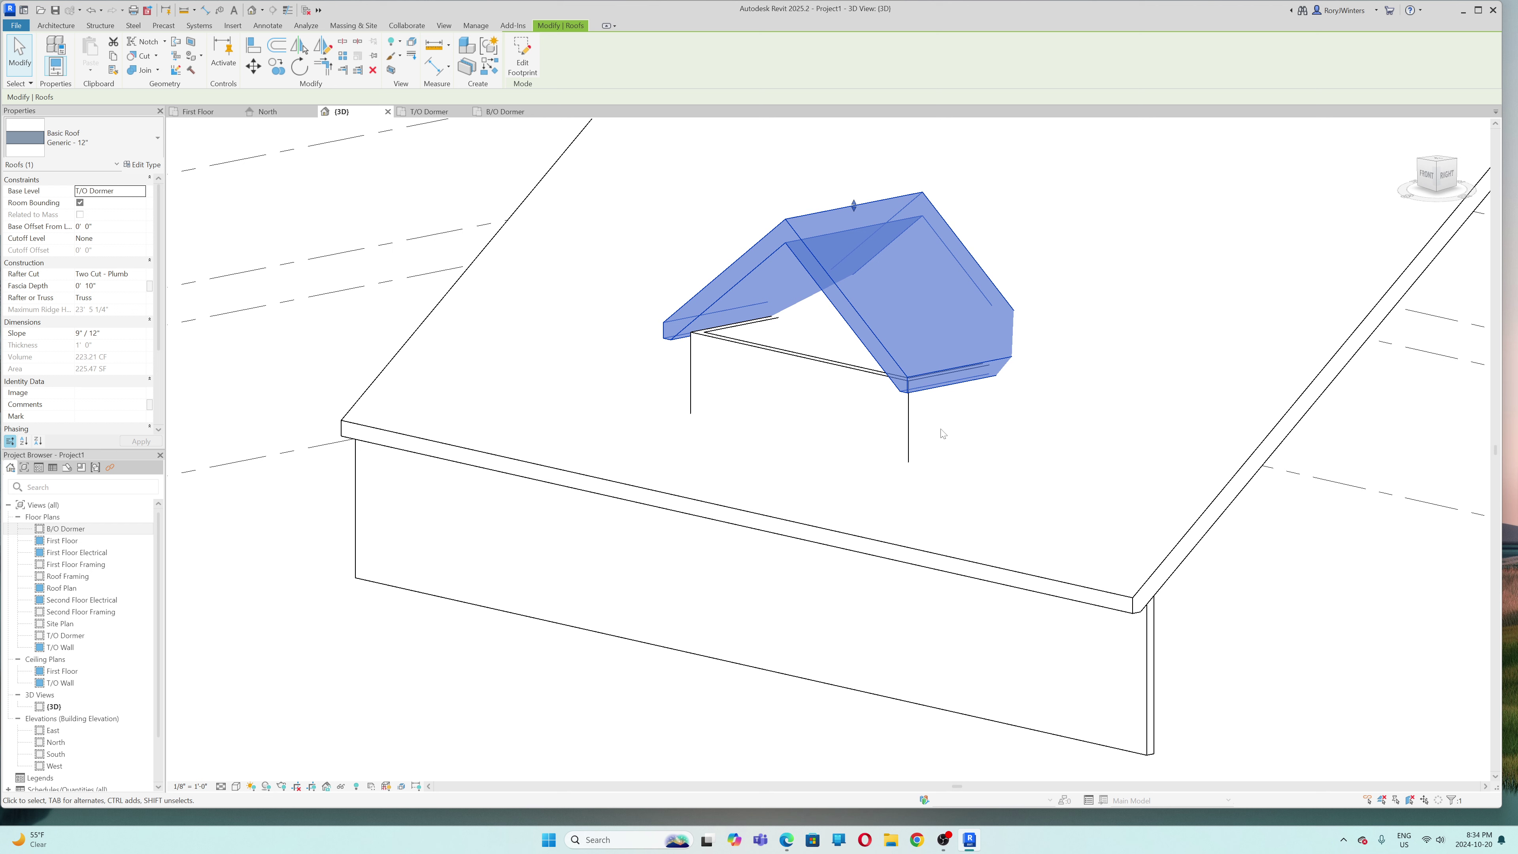
- Select the chain of three dormer walls and attach their tops to the dormer roof
{"action": "key", "text": "Tab"}
{"action": "left_click", "coordinate": [911, 417]}
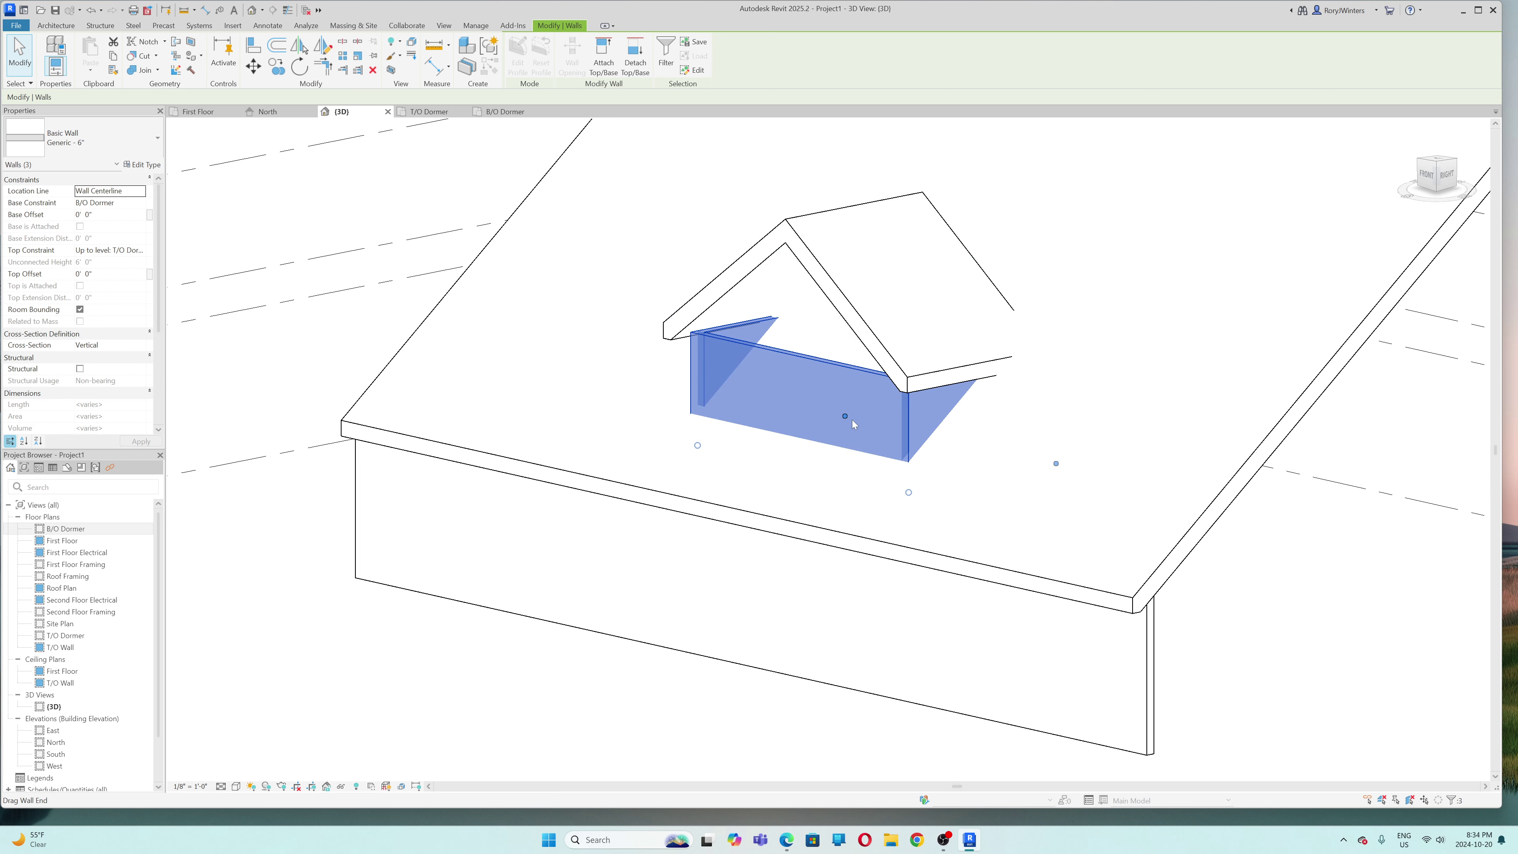
{"action": "left_click", "coordinate": [605, 52]}
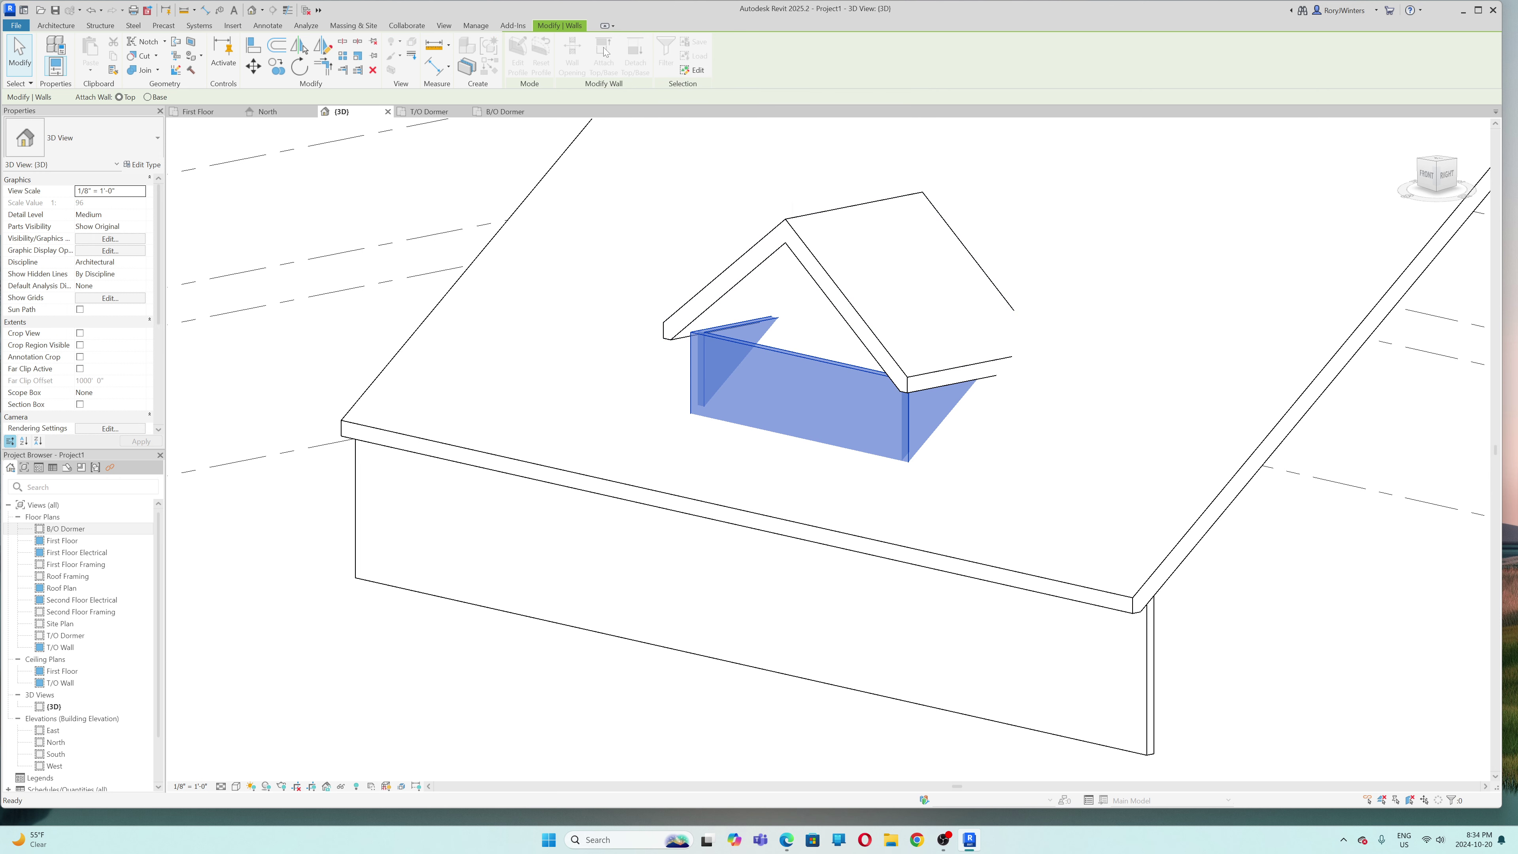
{"action": "left_click", "coordinate": [811, 261]}
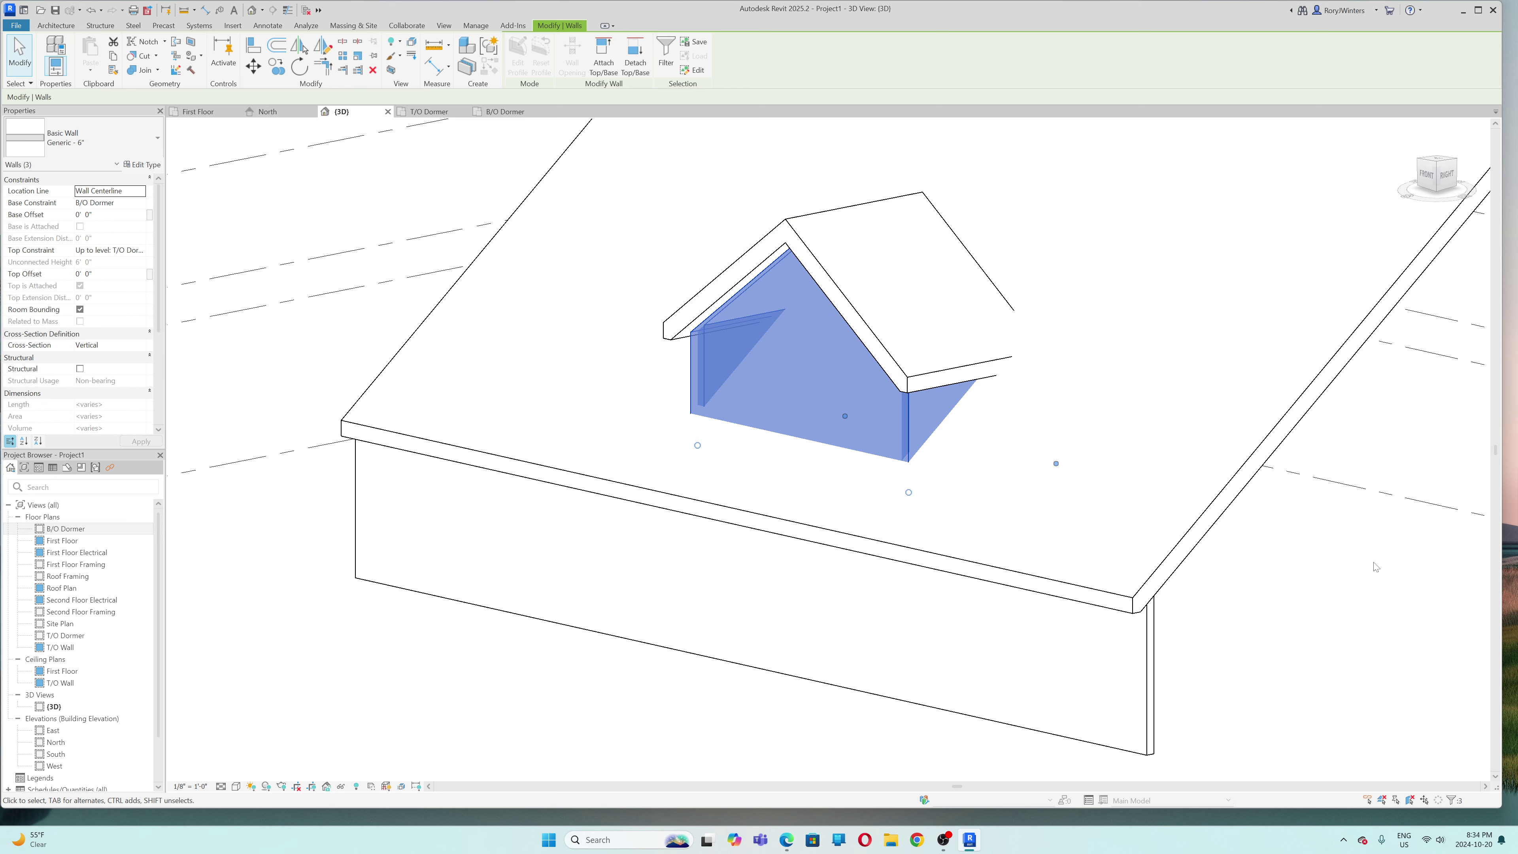
{"action": "key", "text": "Escape"}
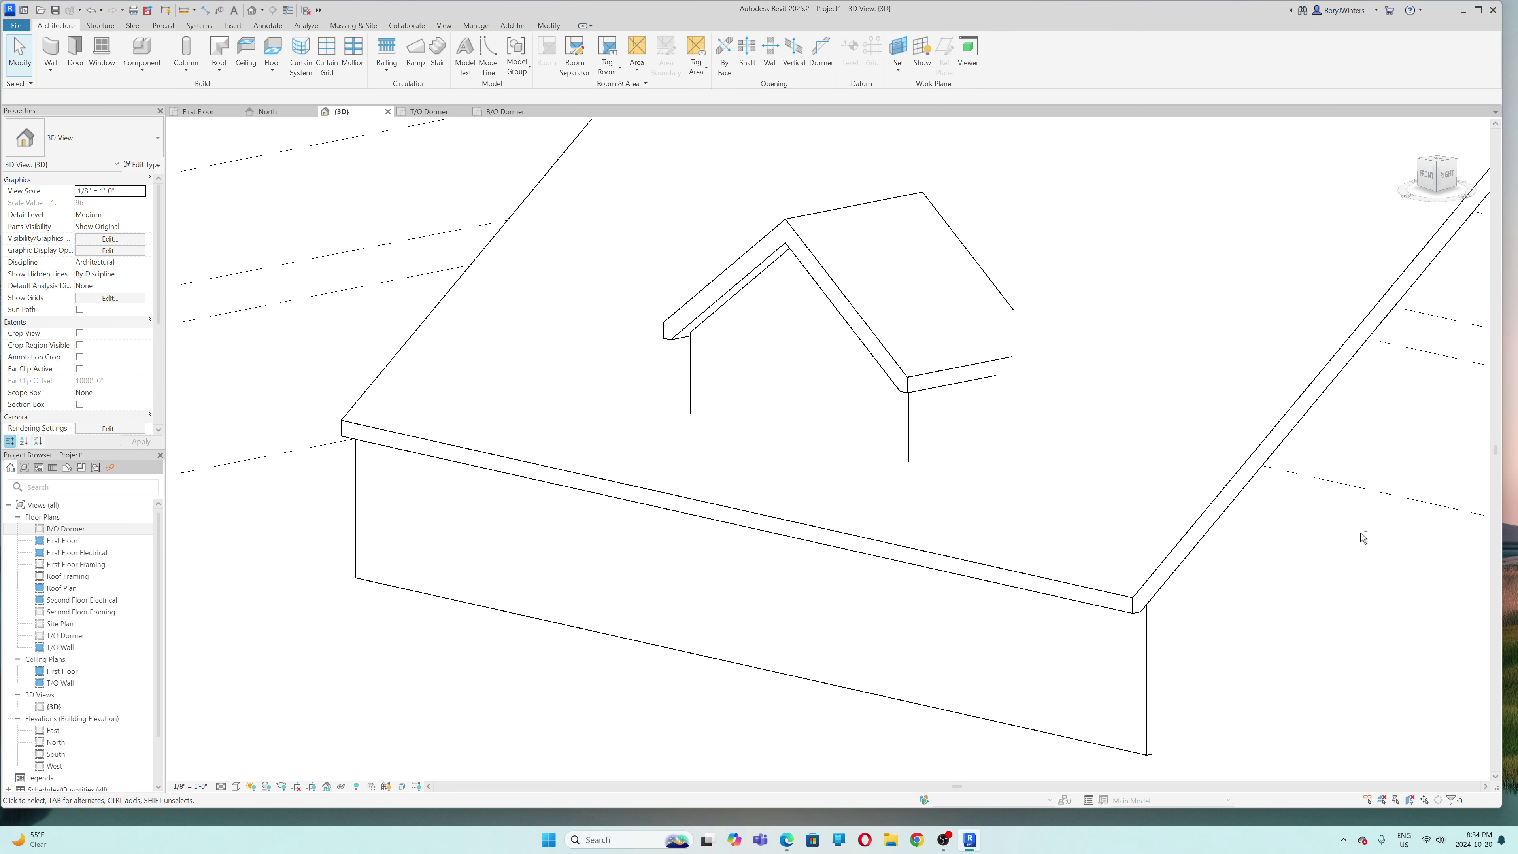
{"action": "middle_click_drag", "start_coordinate": [1363, 538], "coordinate": [1351, 468], "text": "shift"}
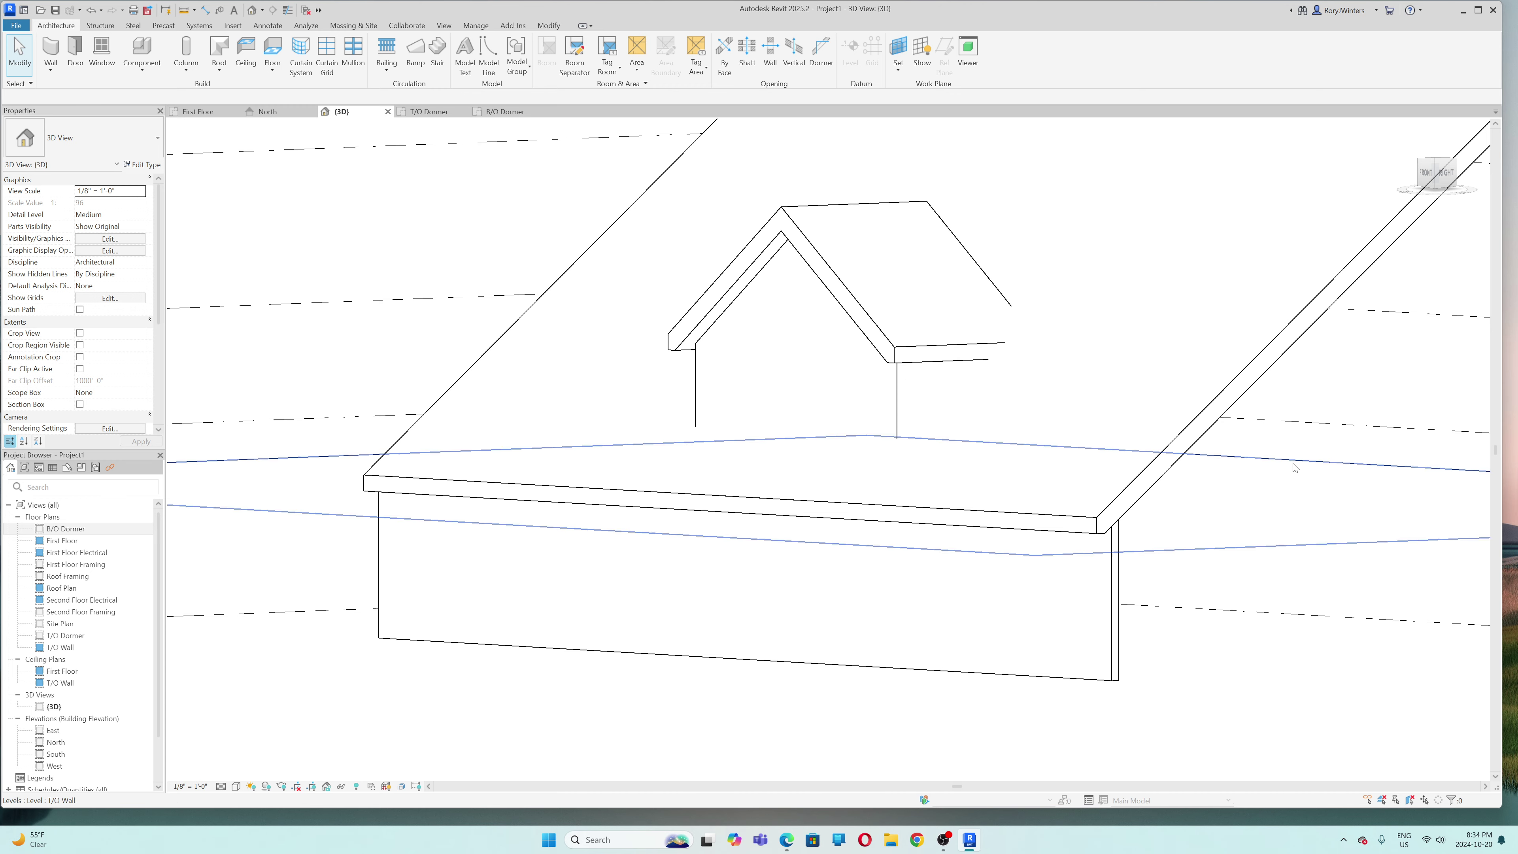
{"action": "middle_click_drag", "start_coordinate": [1286, 525], "coordinate": [1114, 583], "text": "shift"}
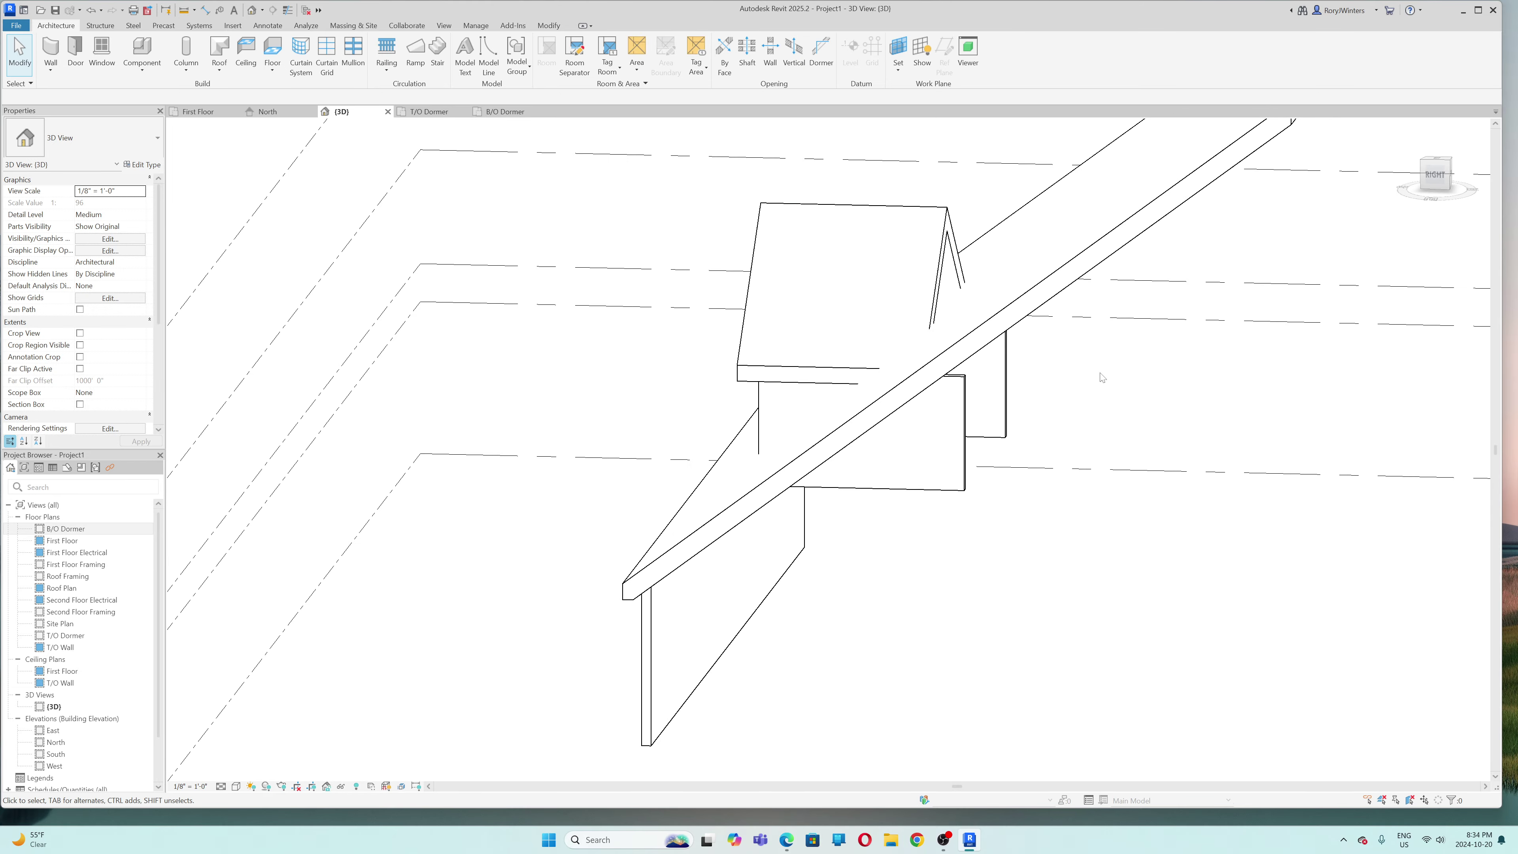
{"action": "middle_click_drag", "start_coordinate": [1101, 382], "coordinate": [1205, 417], "text": "shift"}
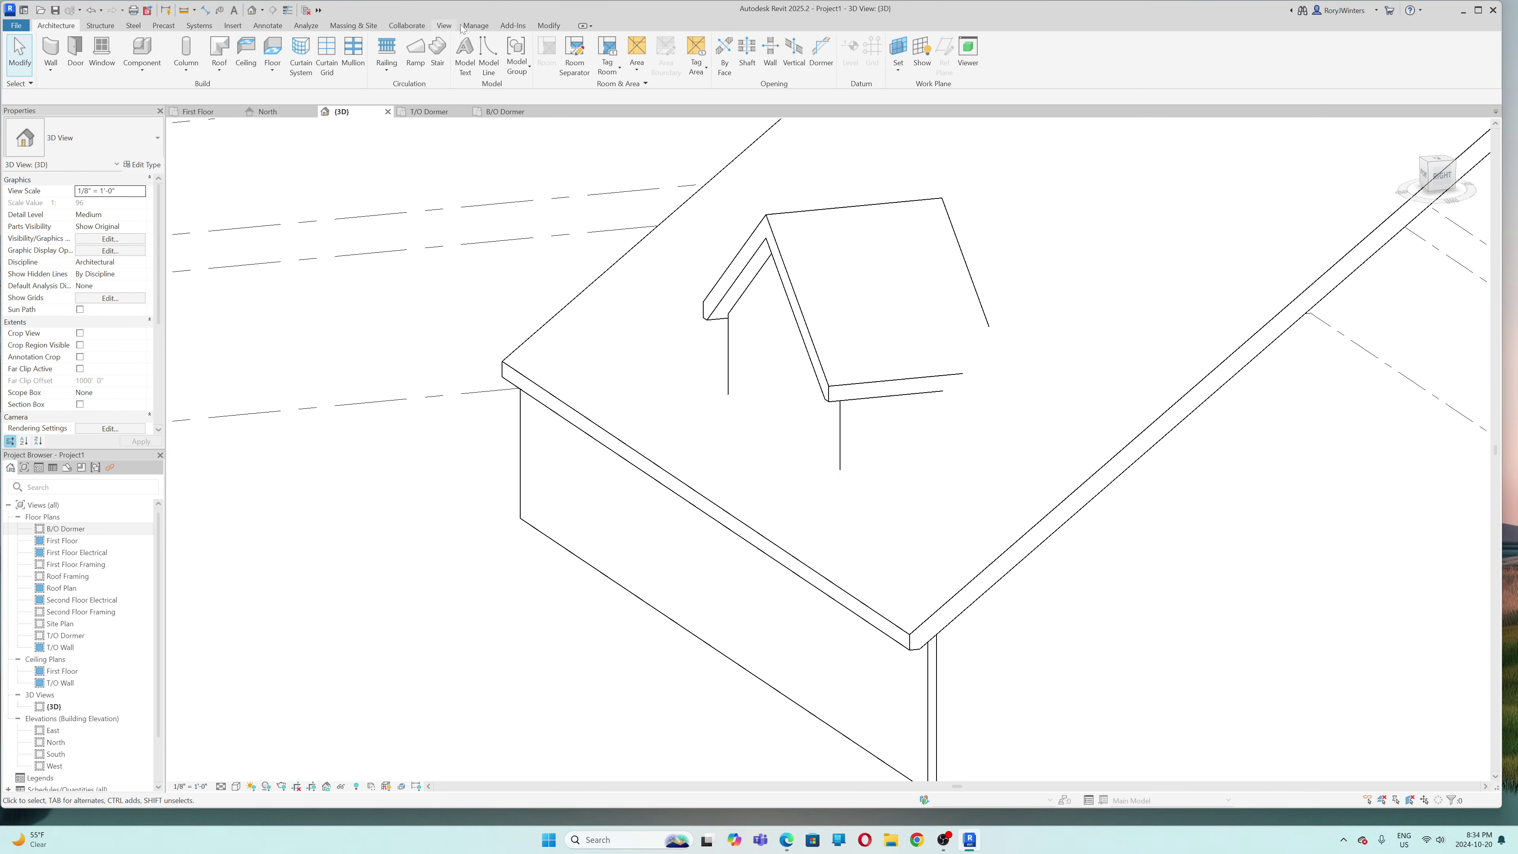
{"action": "left_click", "coordinate": [549, 26]}
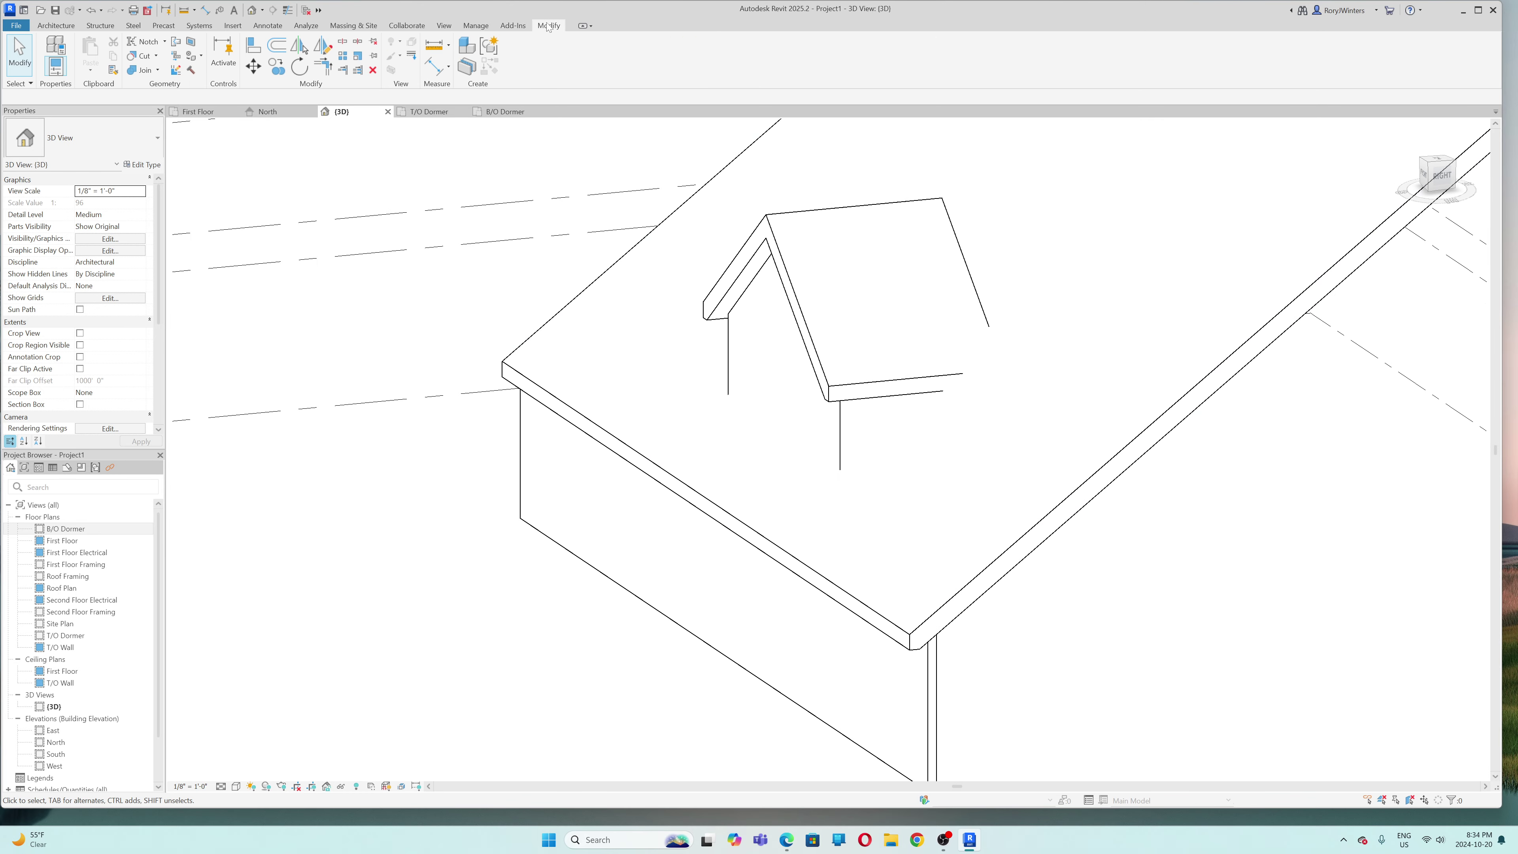
{"action": "left_click", "coordinate": [176, 42]}
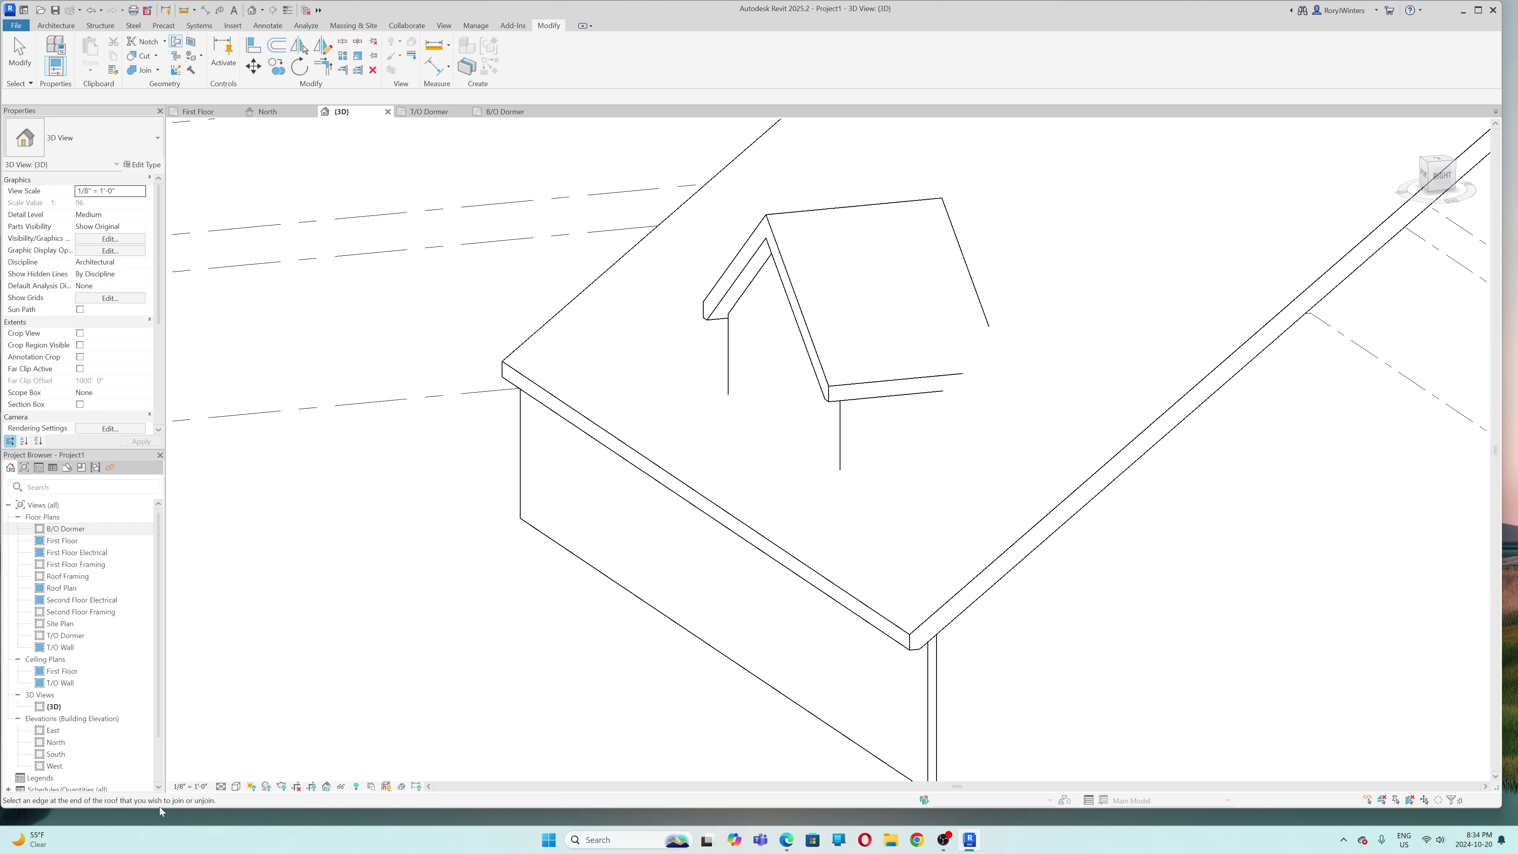
{"action": "left_click", "coordinate": [1256, 339]}
{"action": "scroll", "coordinate": [1164, 387], "scroll_direction": "down", "scroll_amount": 3}
{"action": "scroll", "coordinate": [657, 456], "scroll_direction": "down", "scroll_amount": 2}
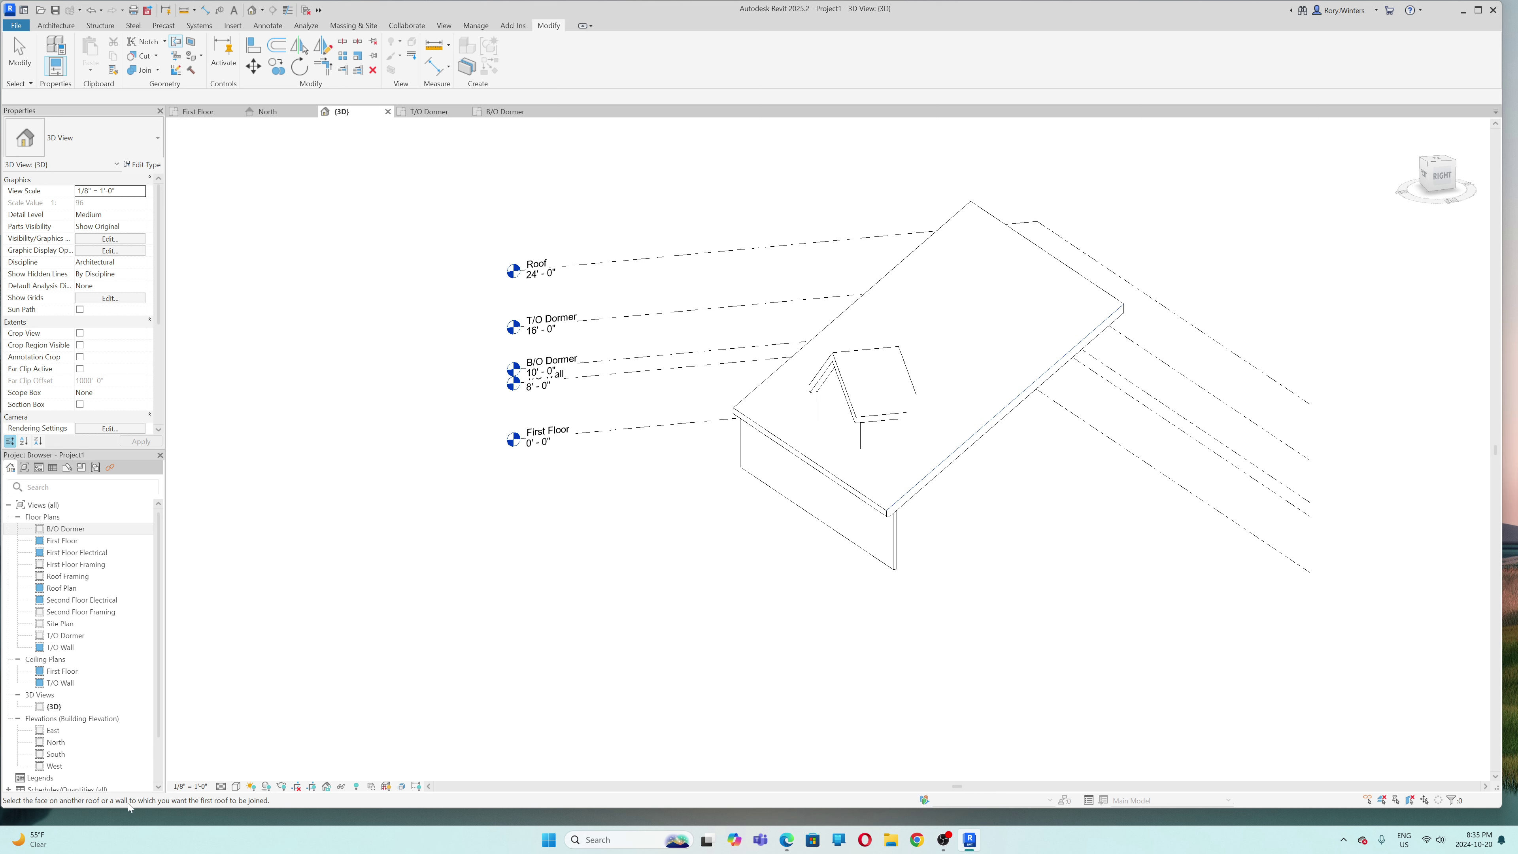
{"action": "left_click", "coordinate": [908, 376]}
{"action": "key", "text": "Escape"}
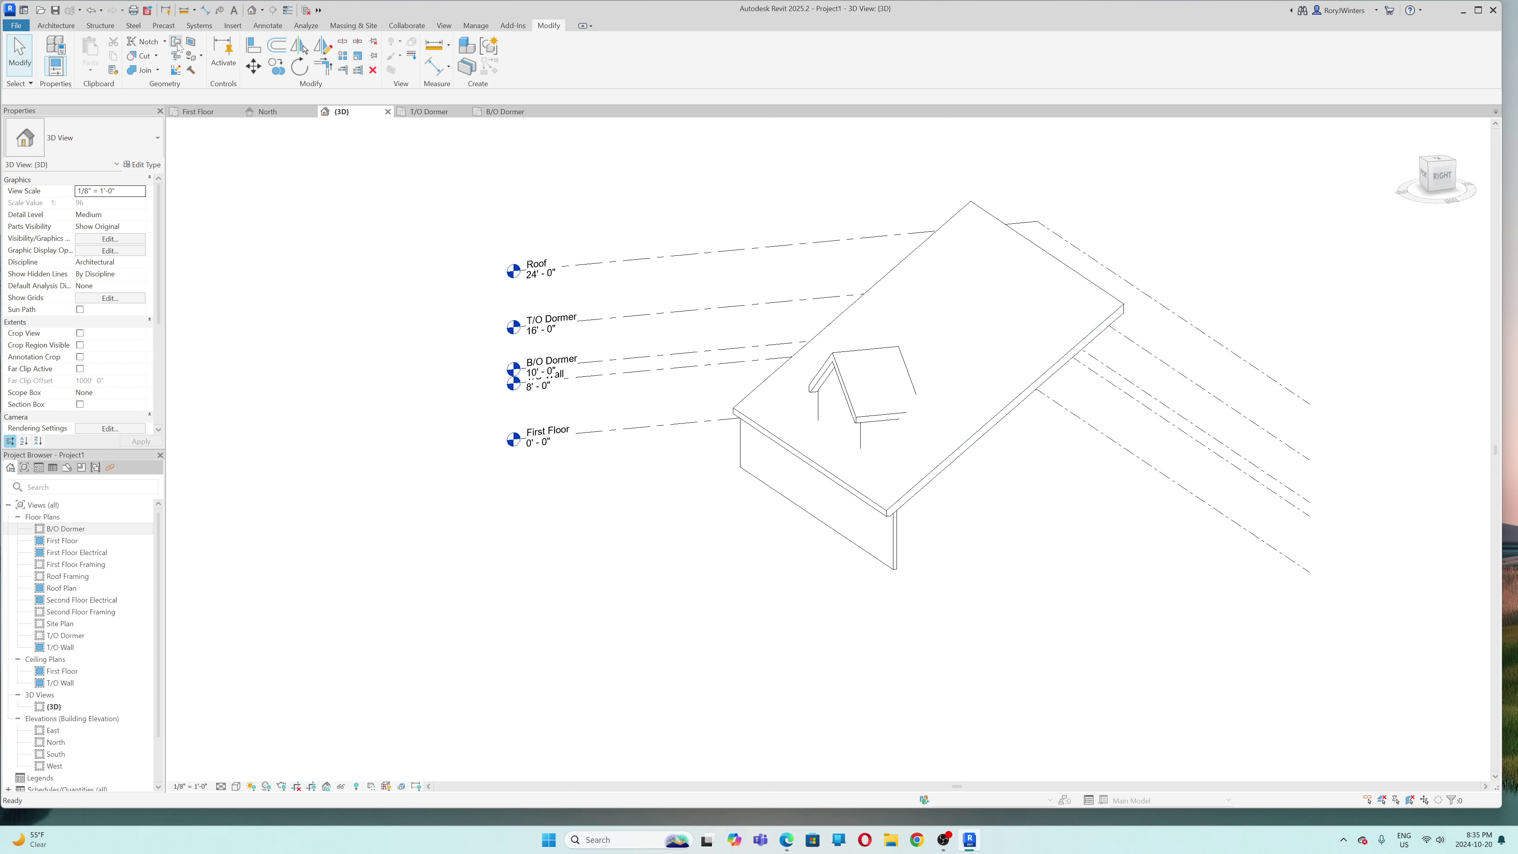
- Join the dormer roof's rear edge to the sloped face of the main roof
{"action": "left_click", "coordinate": [176, 42]}
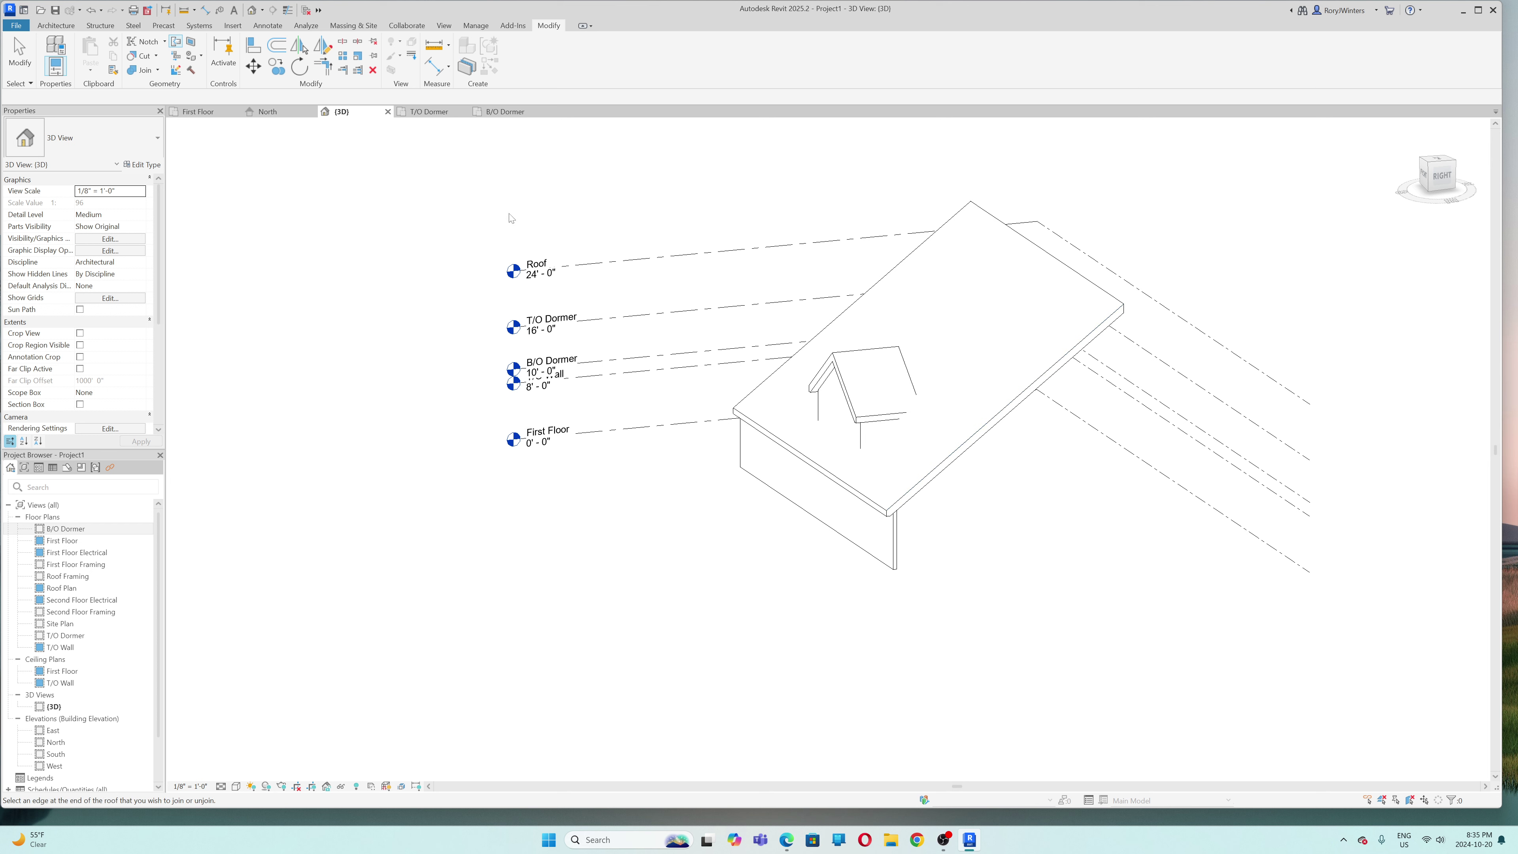
{"action": "left_click", "coordinate": [906, 374]}
{"action": "left_click", "coordinate": [1047, 373]}
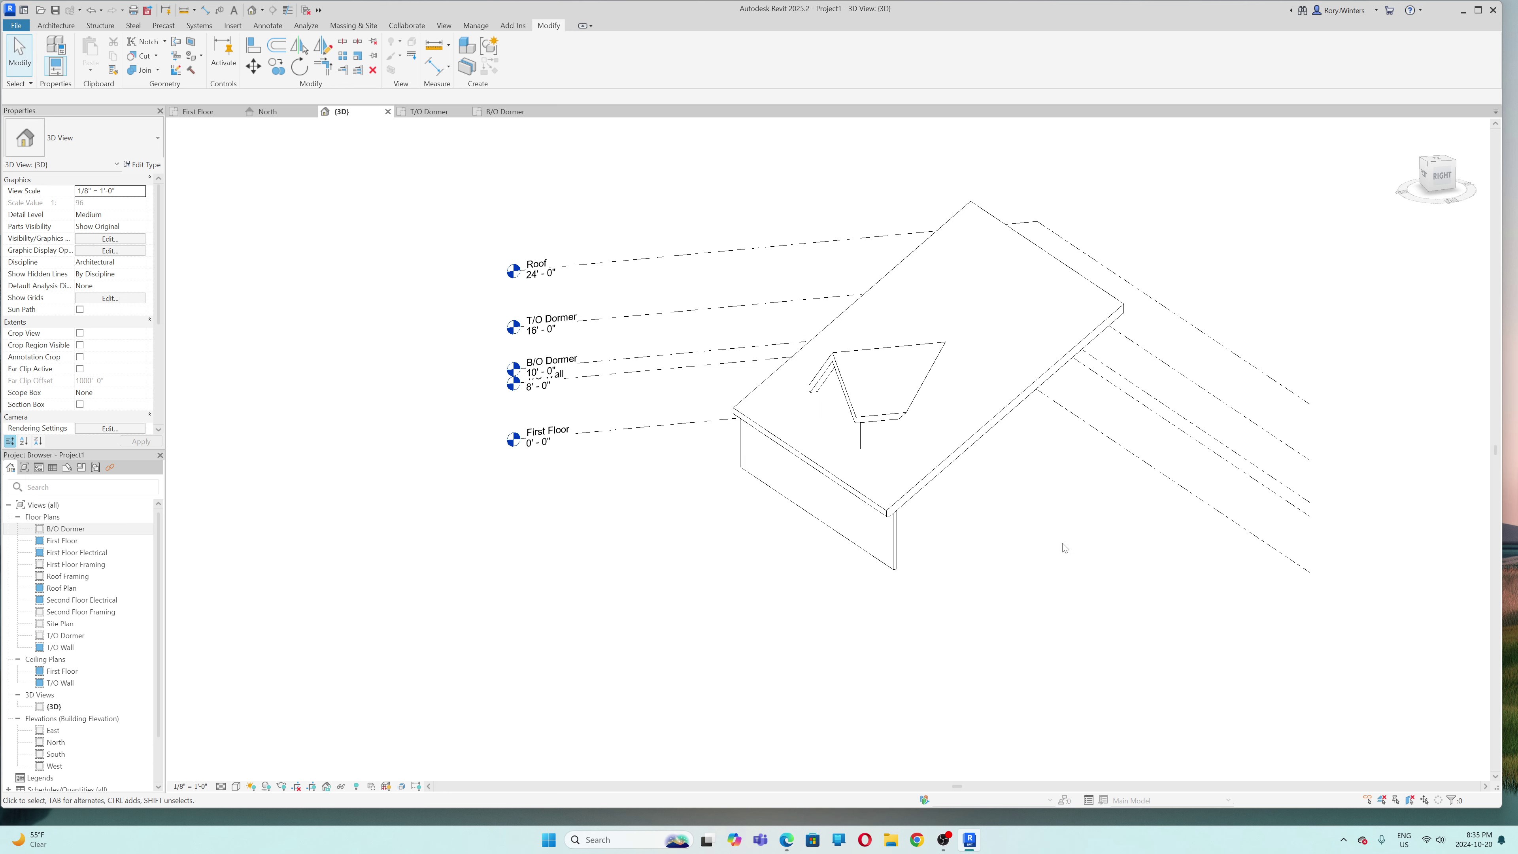
{"action": "middle_click_drag", "start_coordinate": [1061, 549], "coordinate": [1099, 521], "text": "shift"}
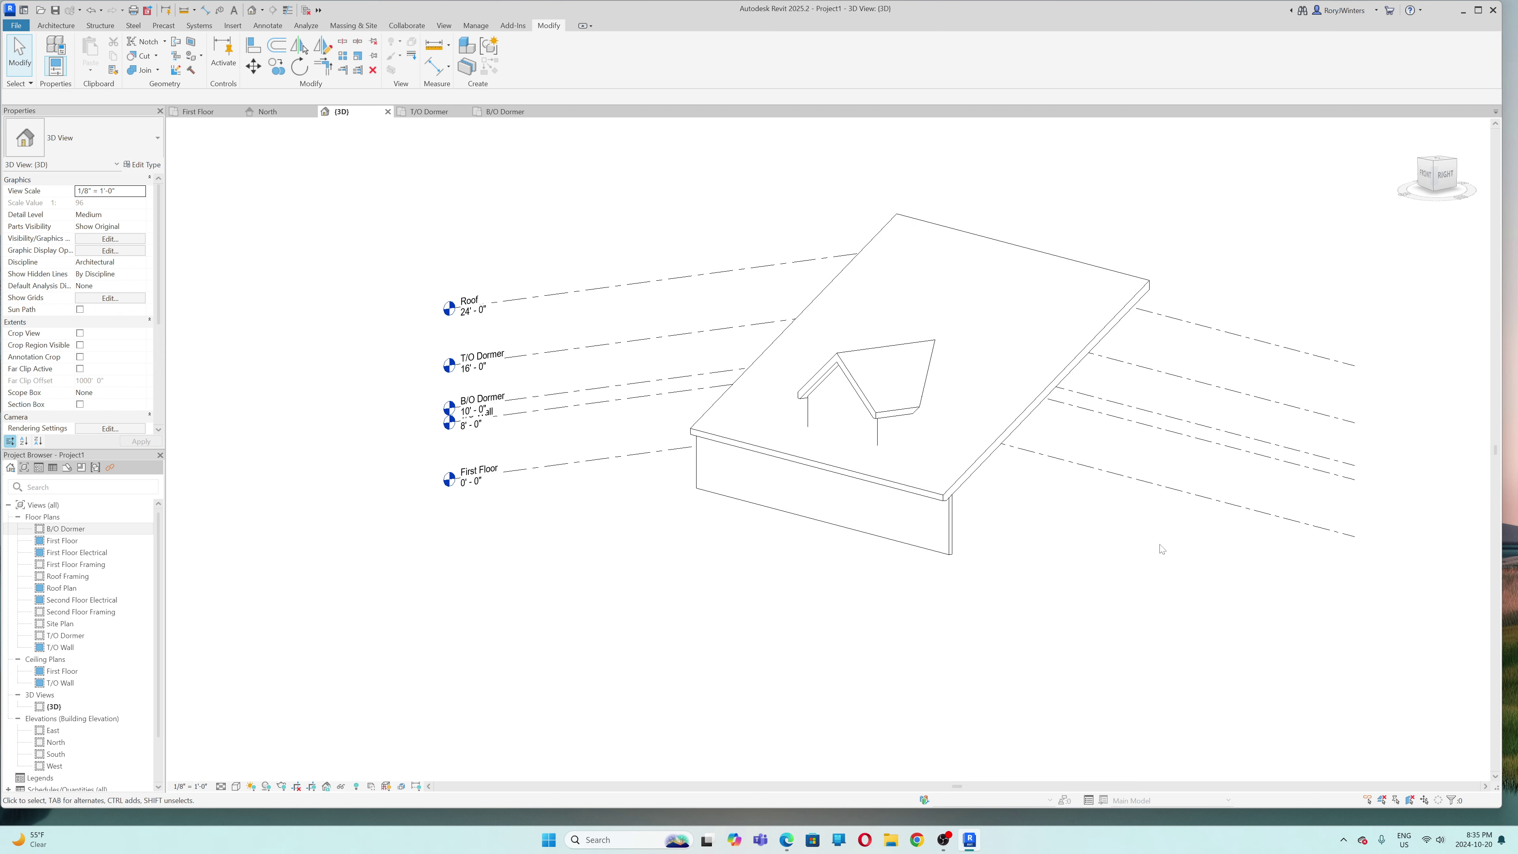
{"action": "middle_click_drag", "start_coordinate": [1162, 549], "coordinate": [854, 427], "text": "shift"}
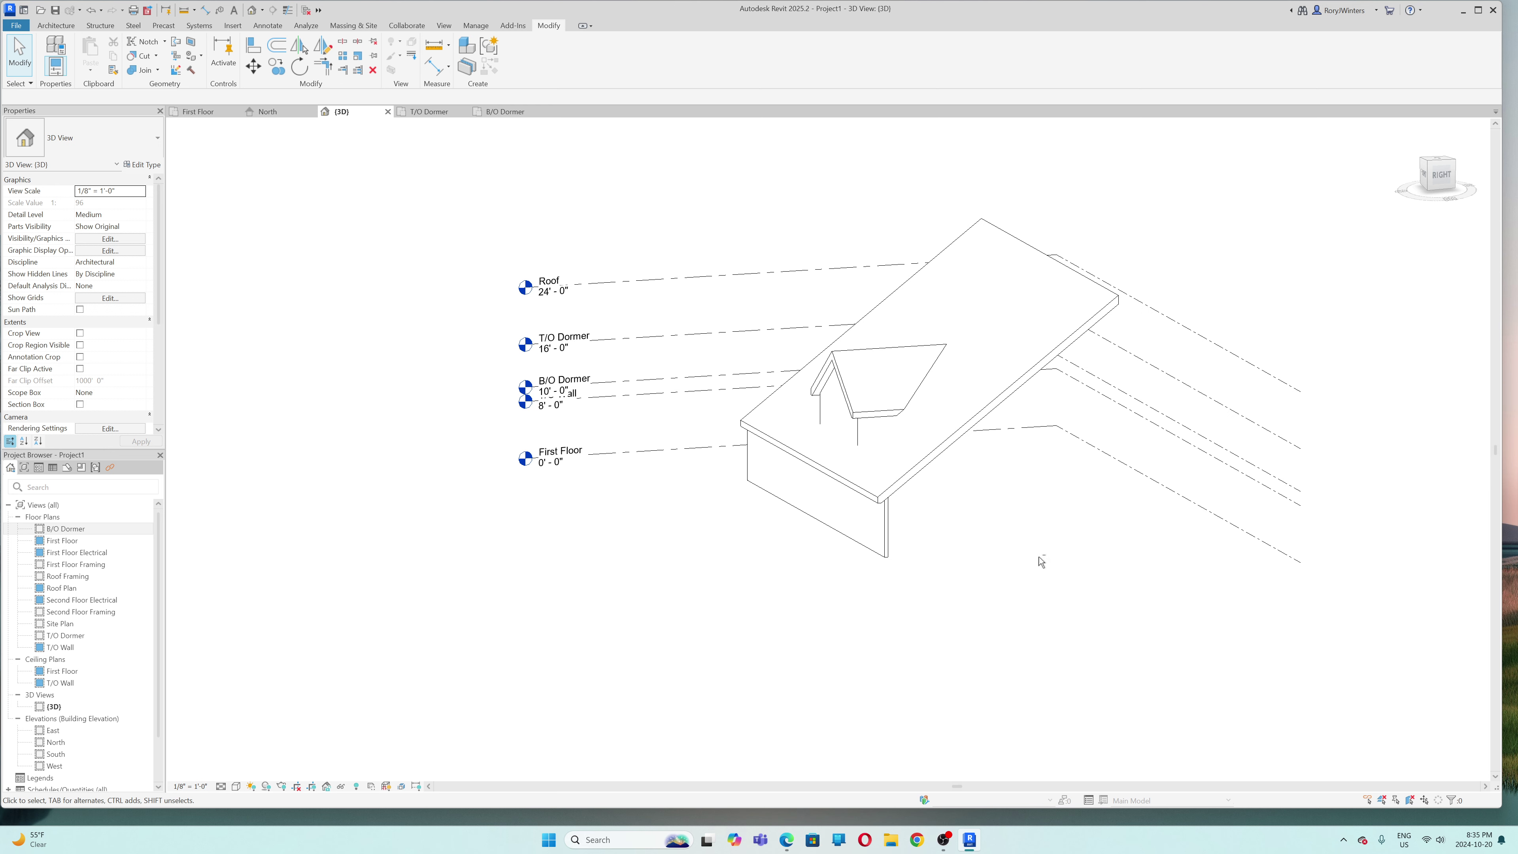
{"action": "mouse_move", "coordinate": [1040, 560]}
{"action": "middle_mouse_down", "text": "shift"}
{"action": "mouse_move", "coordinate": [748, 417]}
{"action": "mouse_move", "coordinate": [1060, 552]}
{"action": "middle_mouse_up", "text": "shift"}
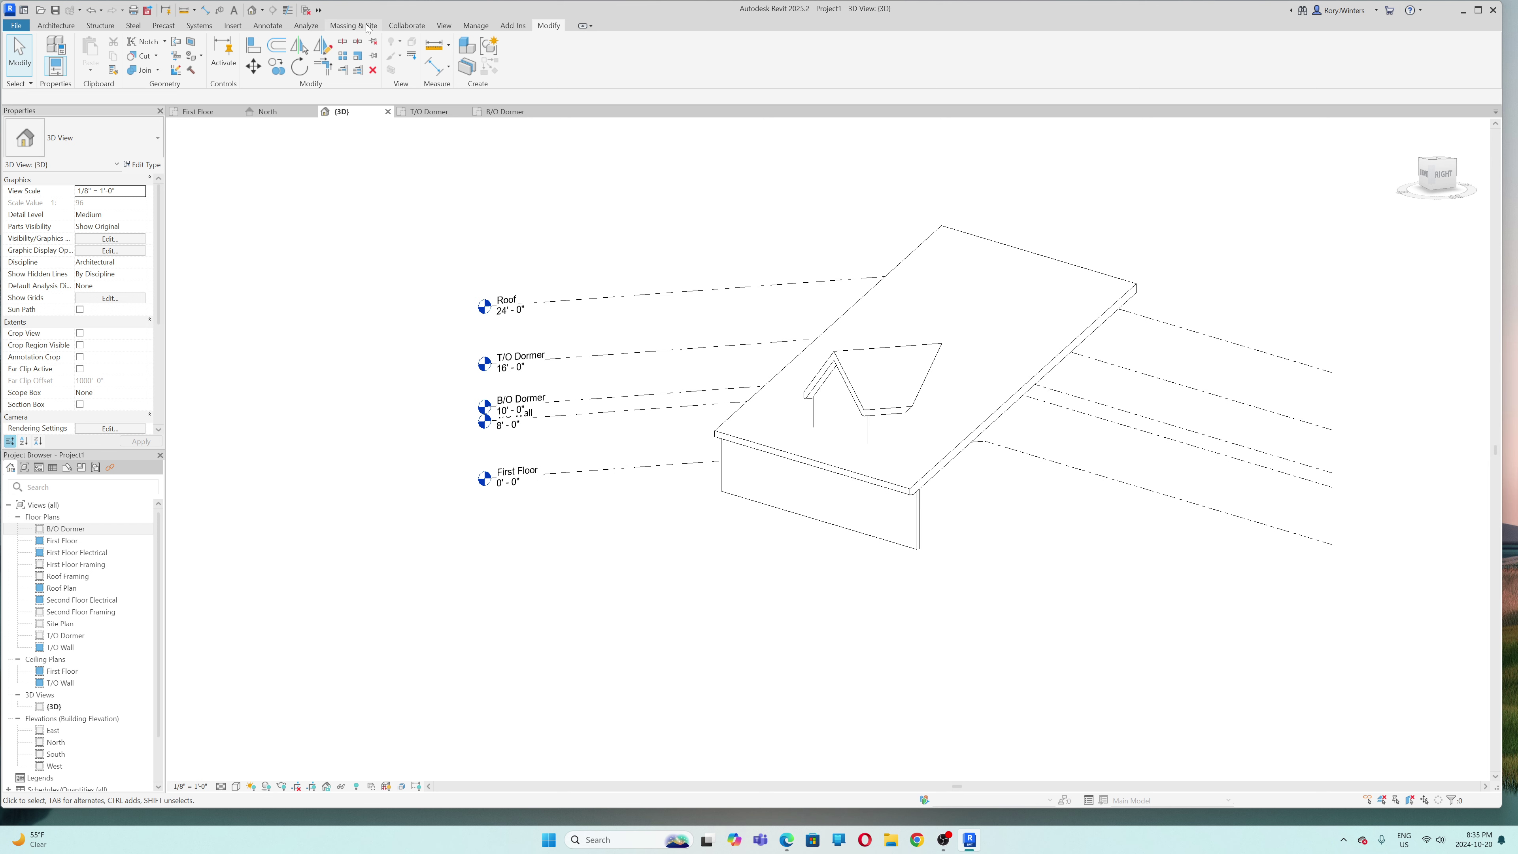
- Start a dormer opening in the main roof and pick the joined dormer roof as its first boundary
{"action": "left_click", "coordinate": [59, 24]}
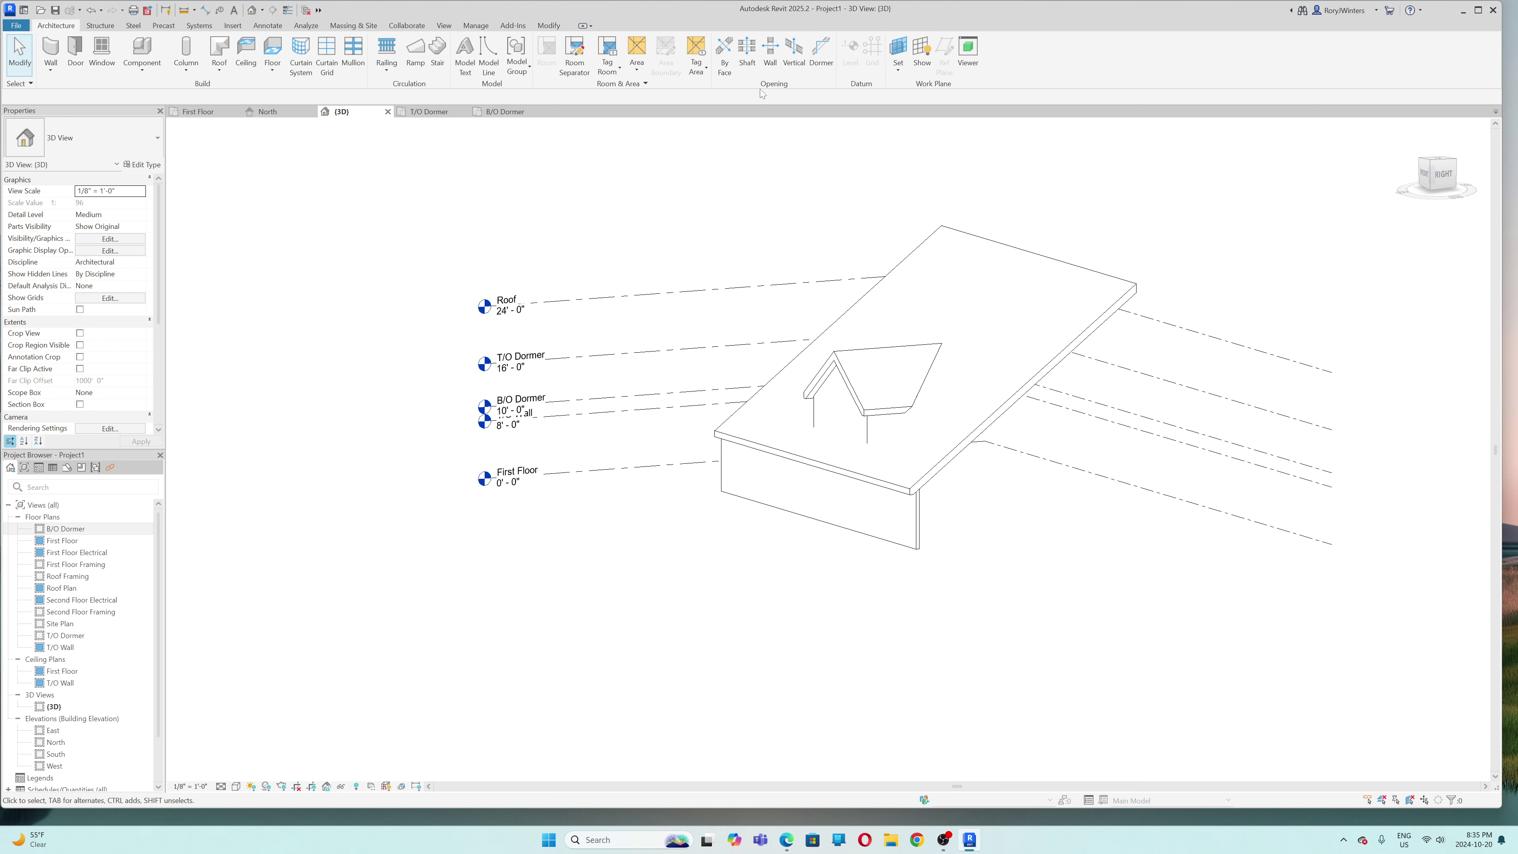
{"action": "left_click", "coordinate": [821, 53]}
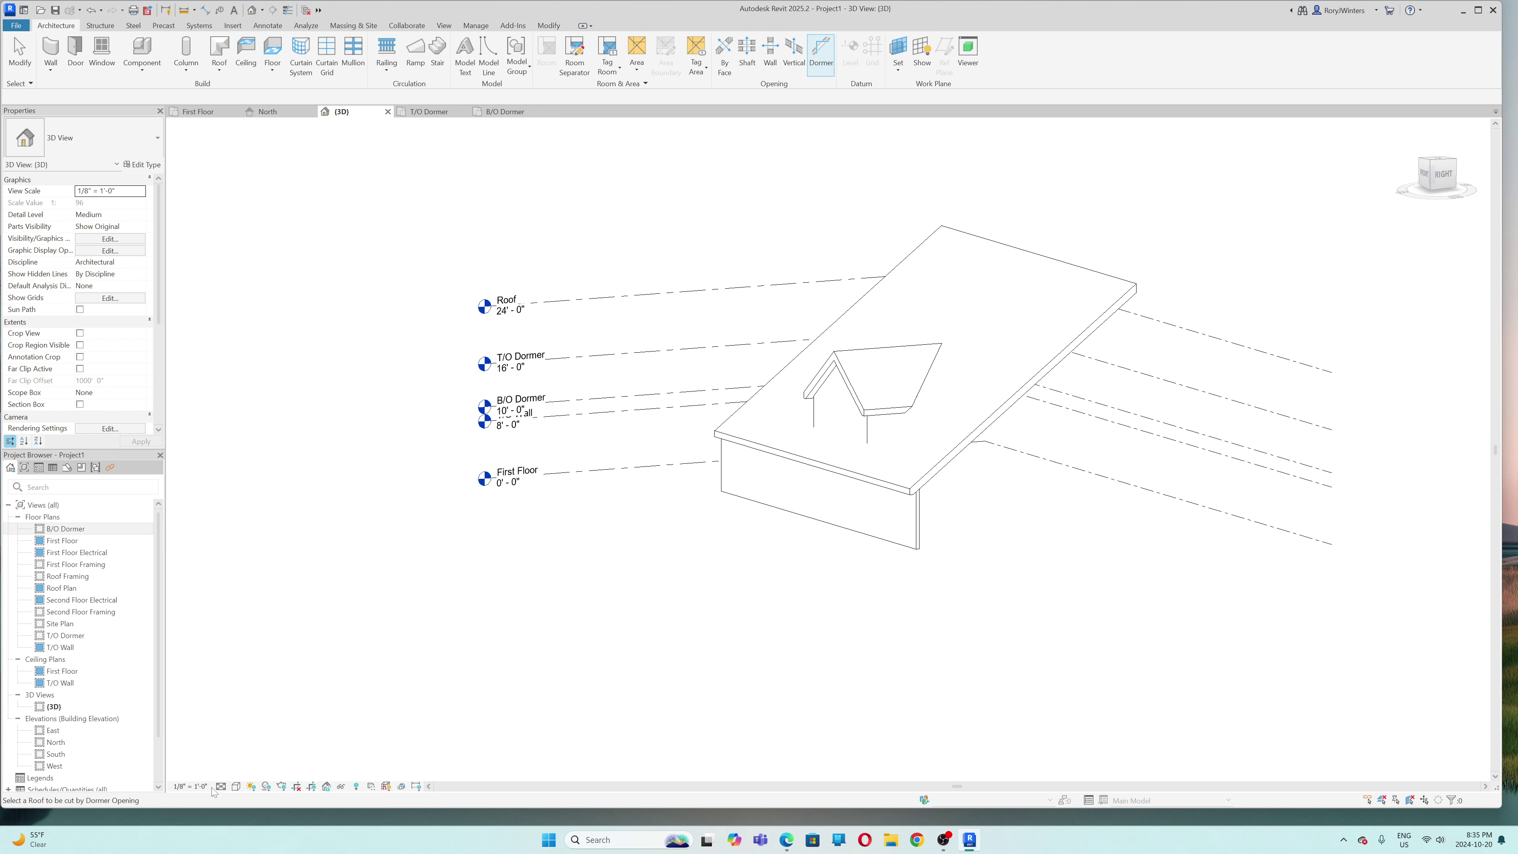
{"action": "left_click", "coordinate": [1009, 396]}
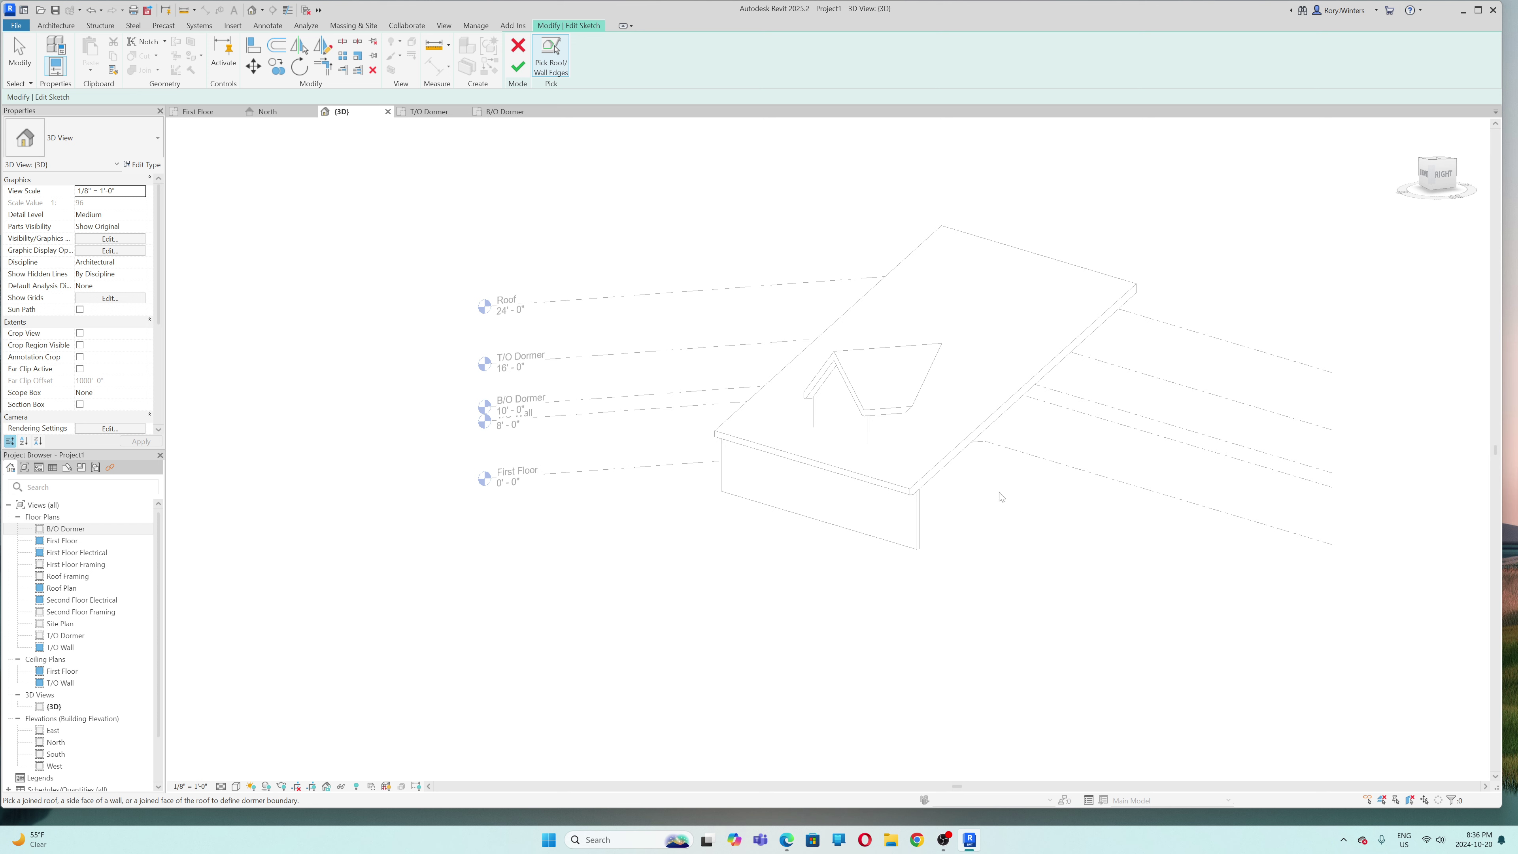
{"action": "left_click", "coordinate": [921, 389]}
{"action": "middle_click_drag", "start_coordinate": [847, 440], "coordinate": [960, 528], "text": "shift"}
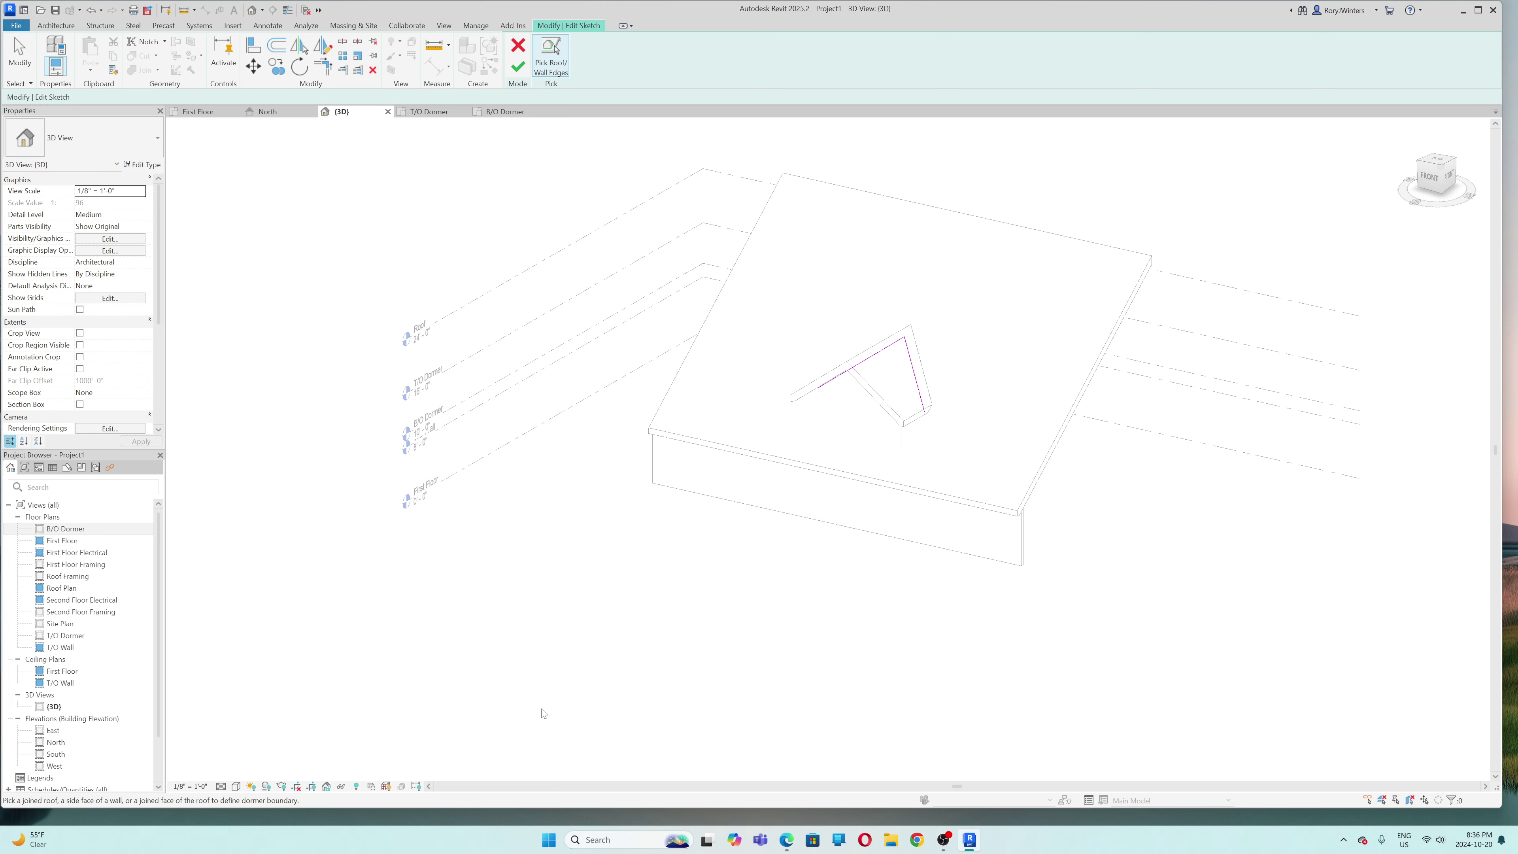
- Set the 3D view's visual style to Wireframe to expose the dormer walls for picking
{"action": "left_click", "coordinate": [237, 785]}
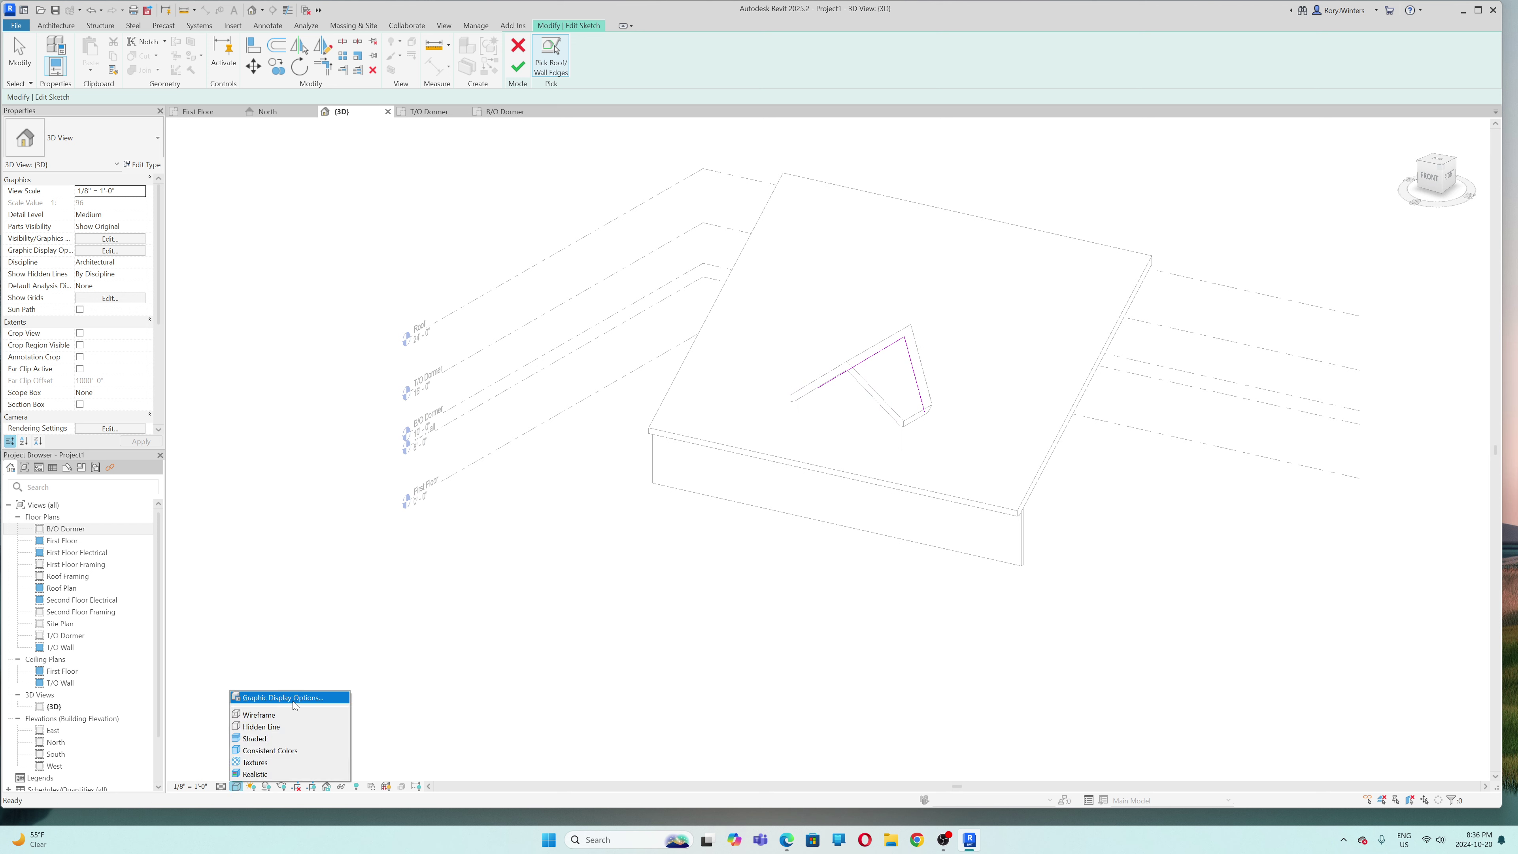
{"action": "left_click", "coordinate": [295, 715]}
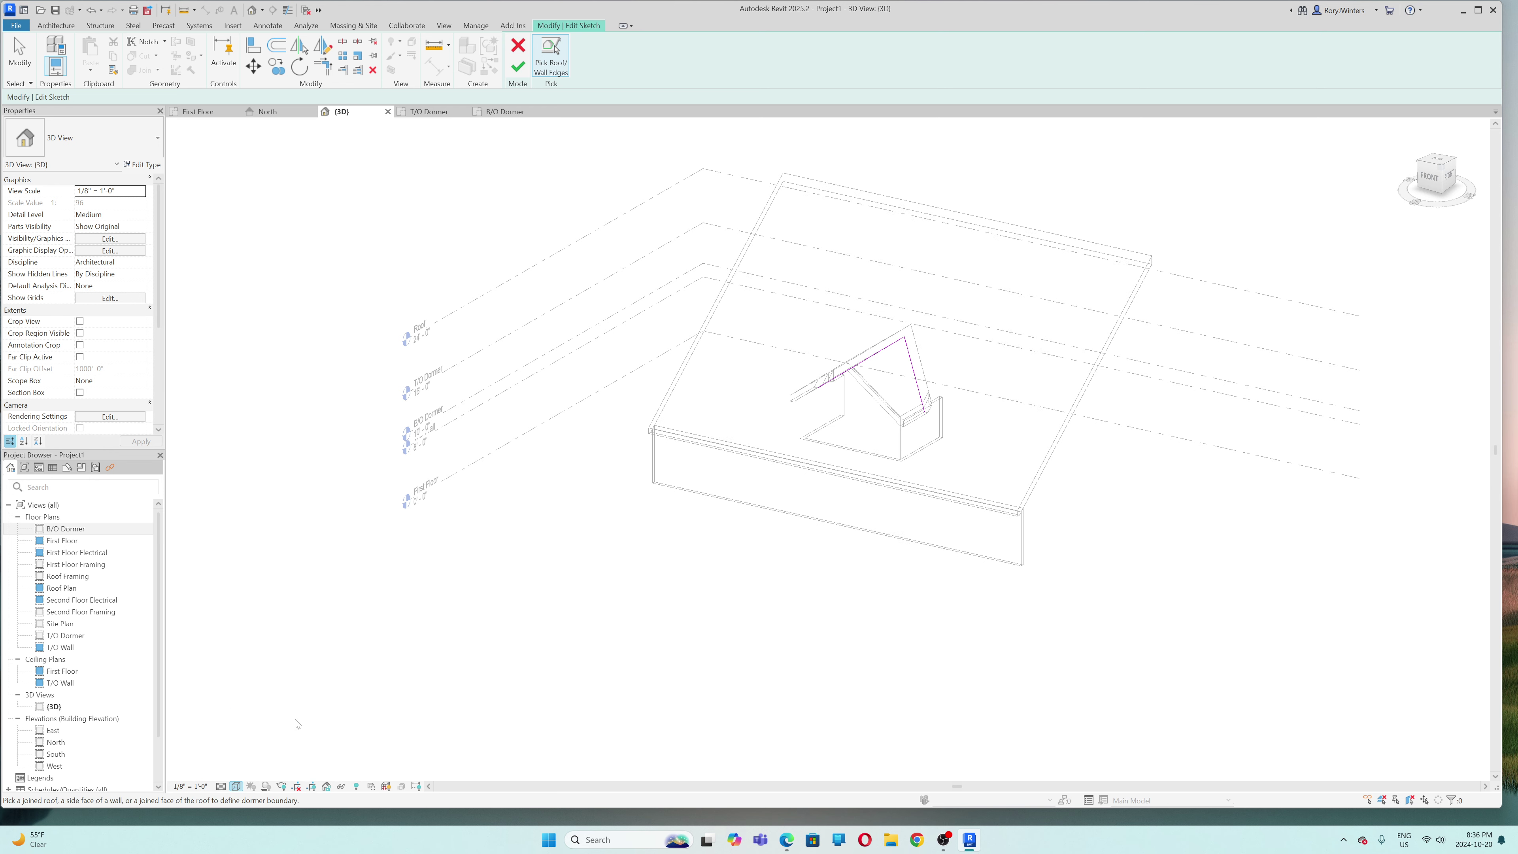
{"action": "middle_click_drag", "start_coordinate": [784, 638], "coordinate": [927, 668], "text": "shift"}
{"action": "scroll", "coordinate": [872, 423], "scroll_direction": "up", "scroll_amount": 5}
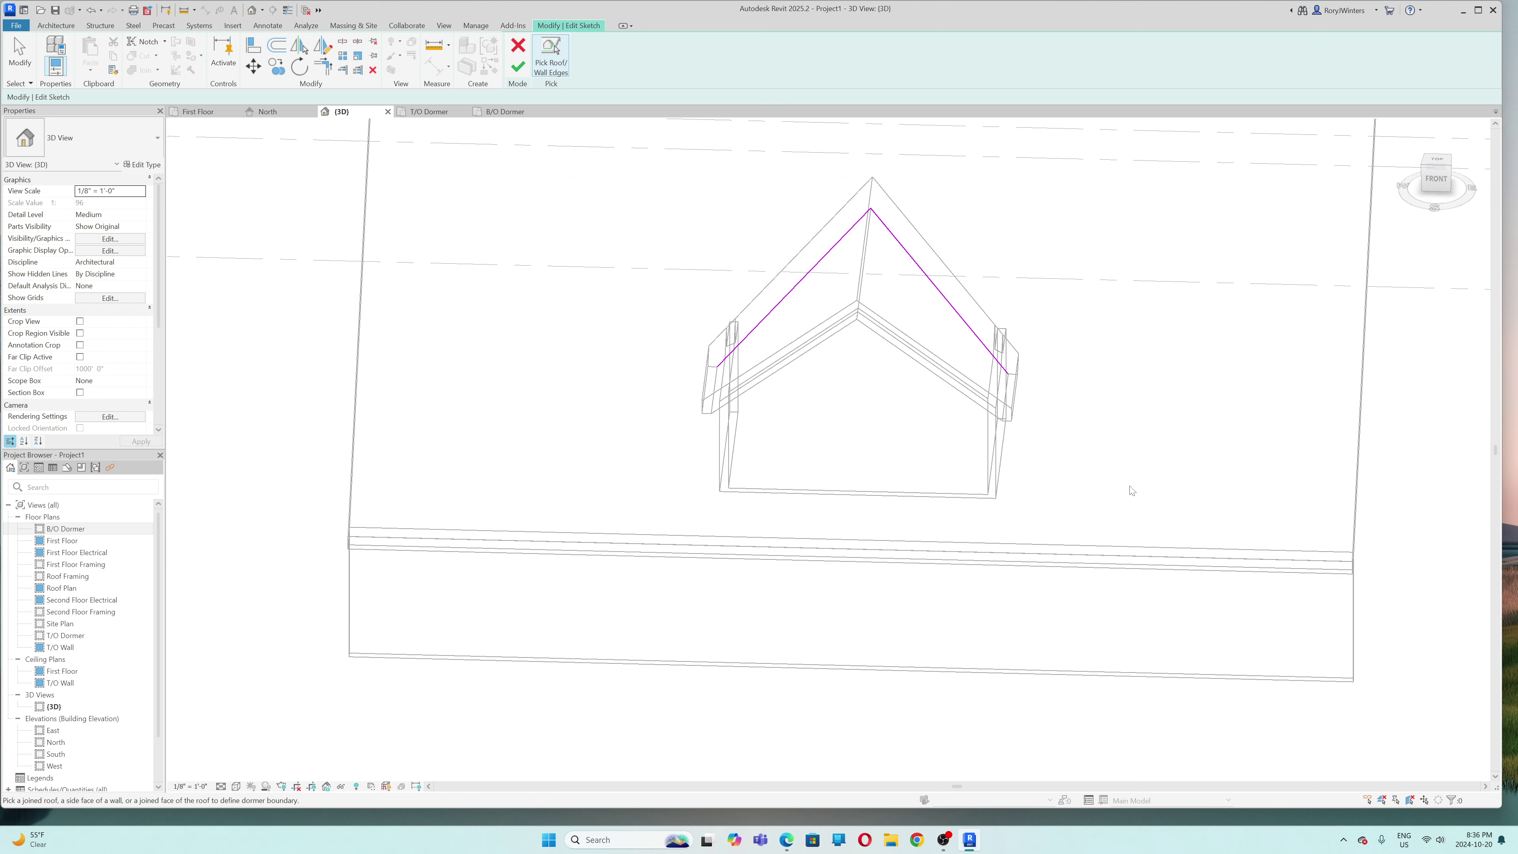
{"action": "middle_click_drag", "start_coordinate": [1103, 468], "coordinate": [1043, 468], "text": "shift"}
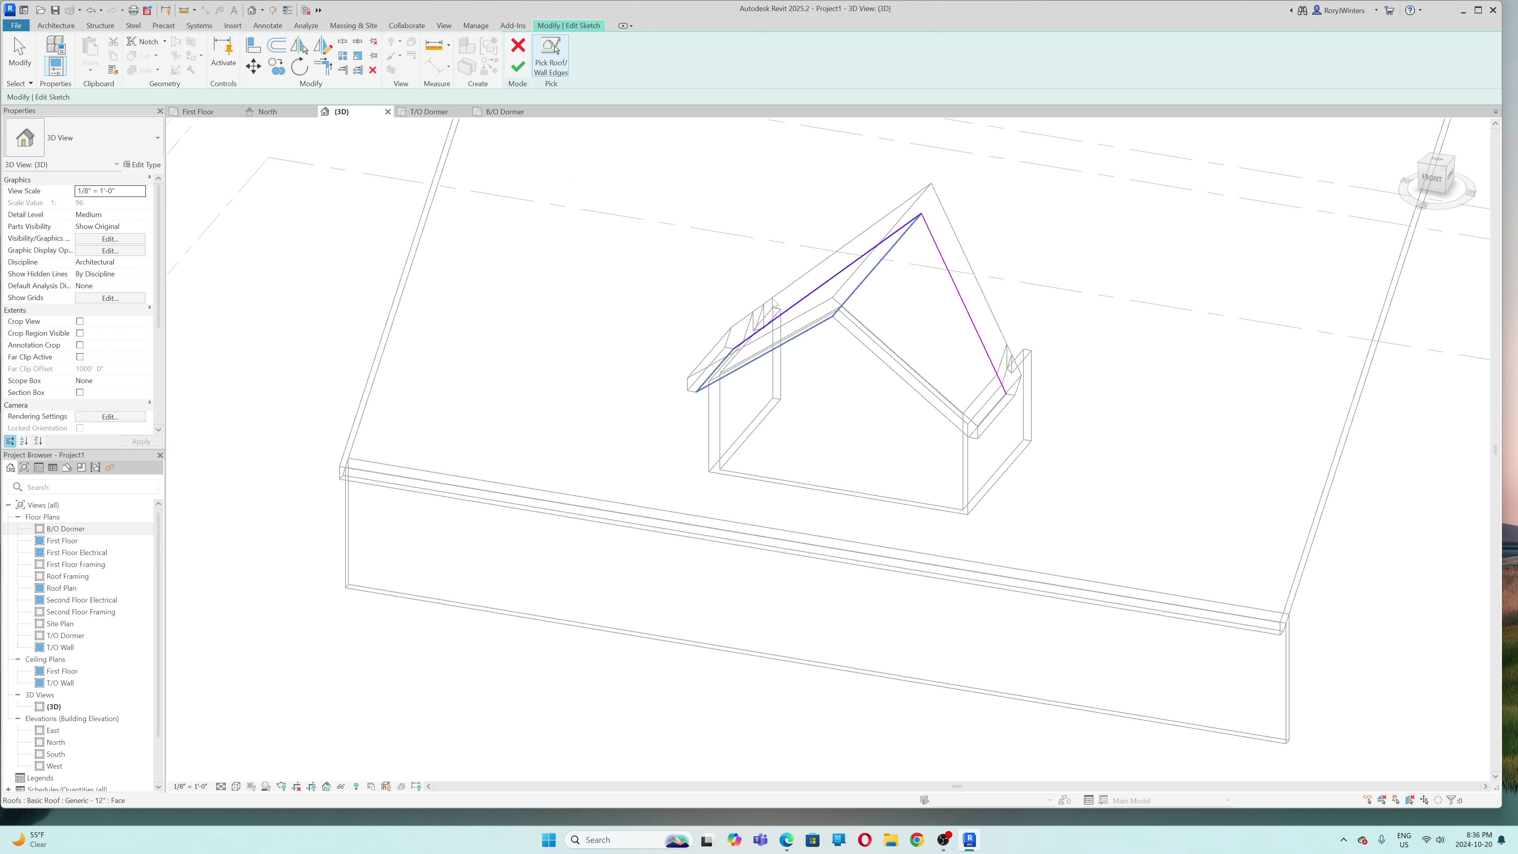
- Pick the faces of both dormer side walls and the front wall as boundaries of the dormer opening
{"action": "left_click", "coordinate": [763, 422]}
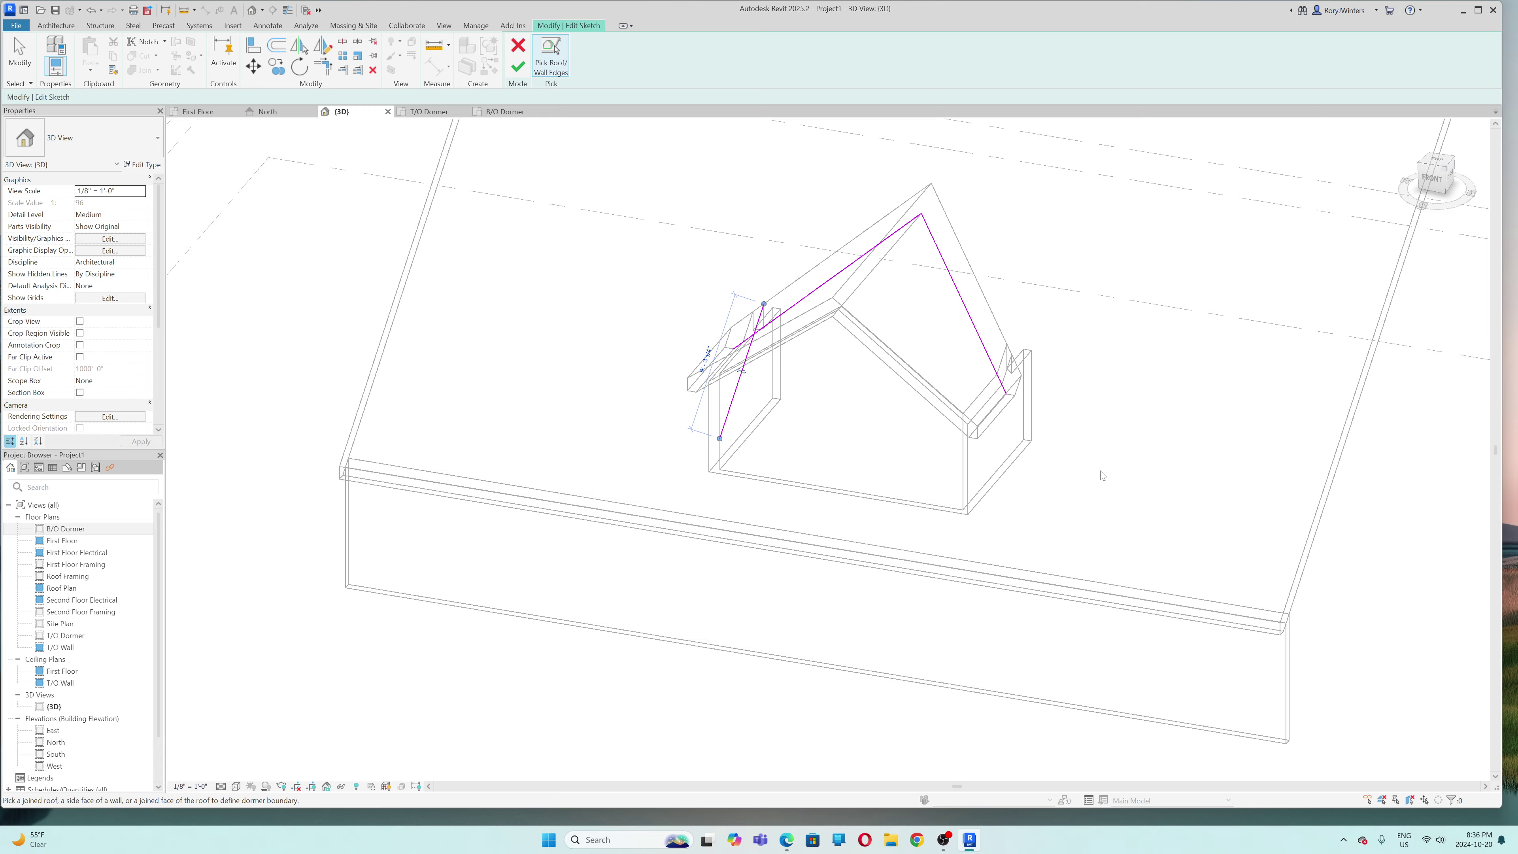
{"action": "middle_click_drag", "start_coordinate": [1102, 474], "coordinate": [1016, 412], "text": "shift"}
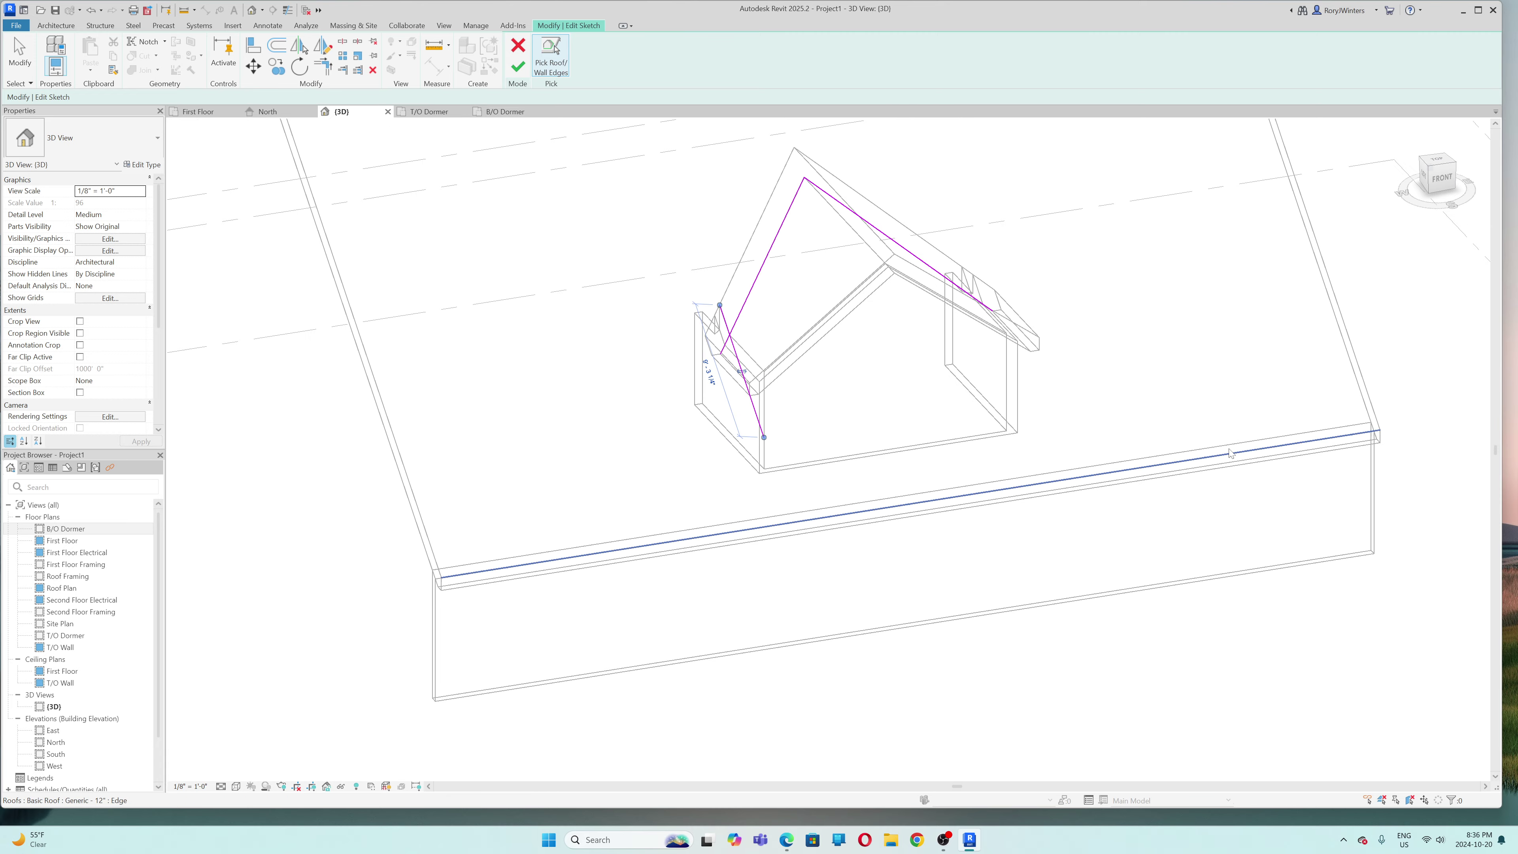
{"action": "left_click", "coordinate": [1009, 400]}
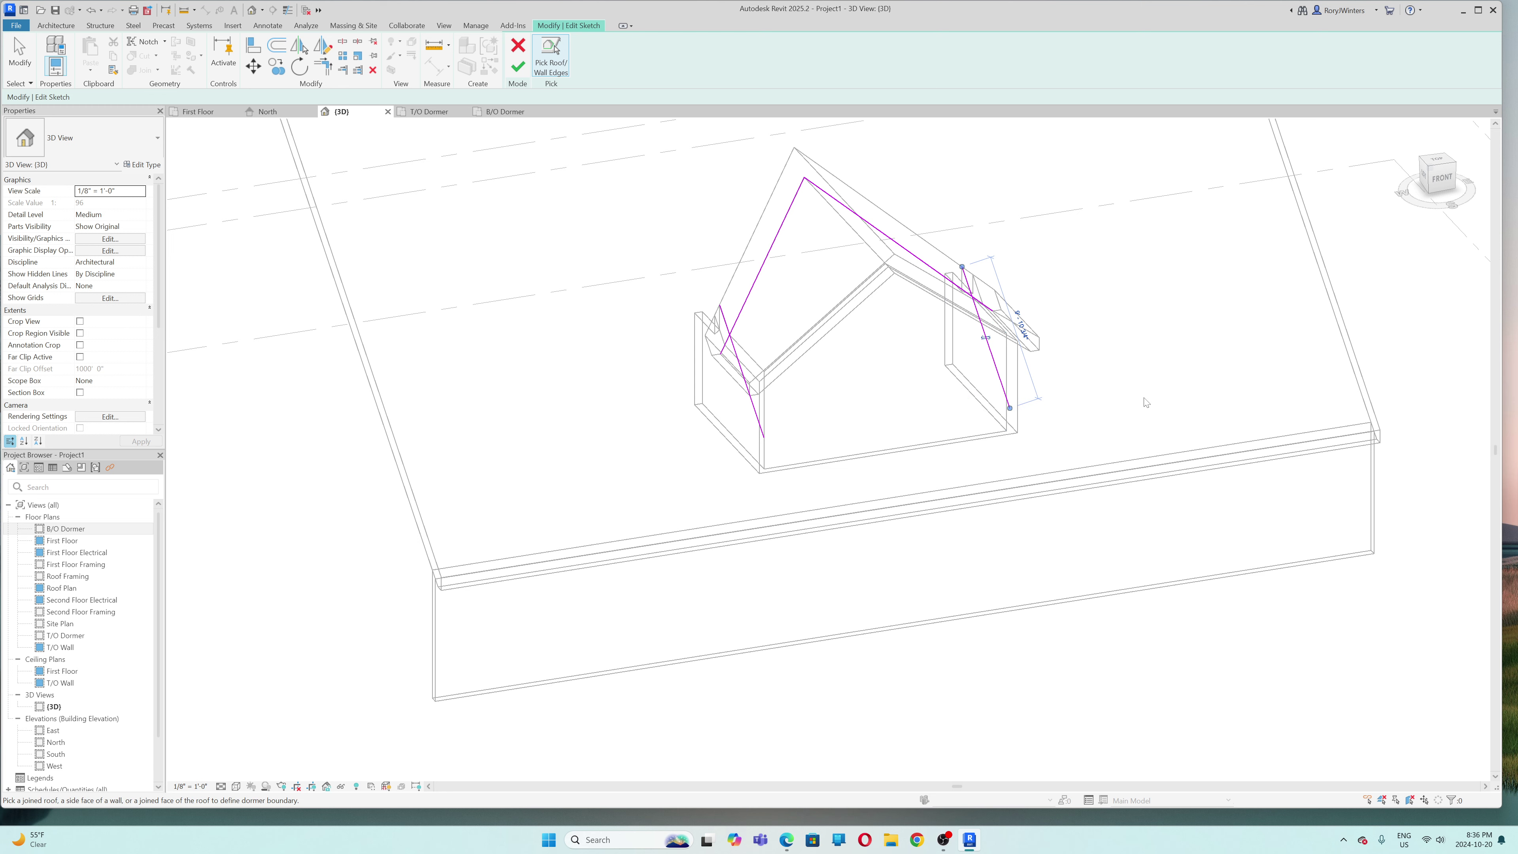
{"action": "middle_click_drag", "start_coordinate": [1145, 403], "coordinate": [965, 462], "text": "shift"}
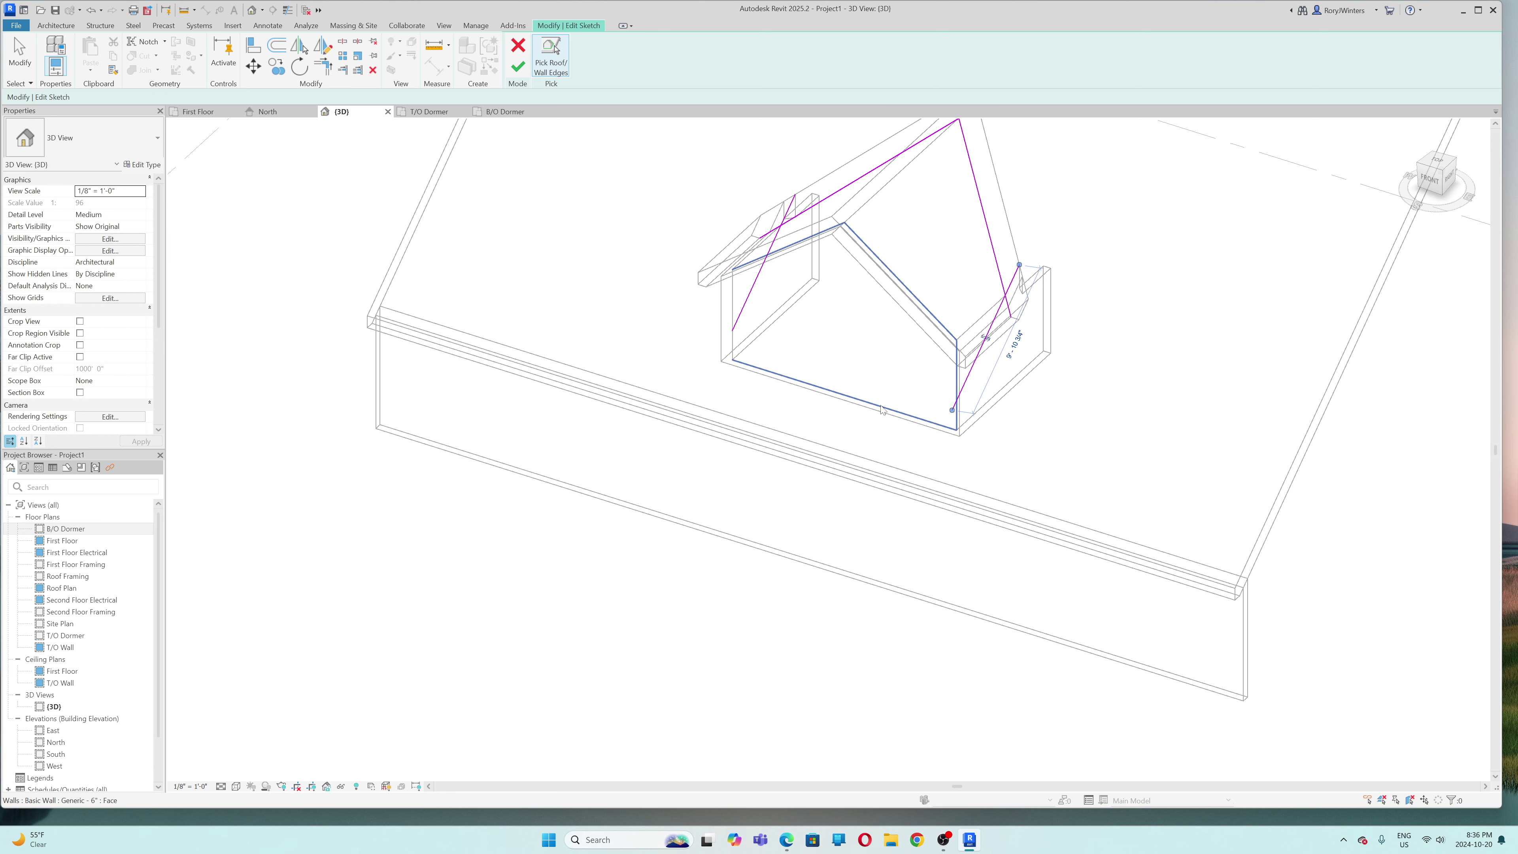
{"action": "left_click", "coordinate": [881, 411]}
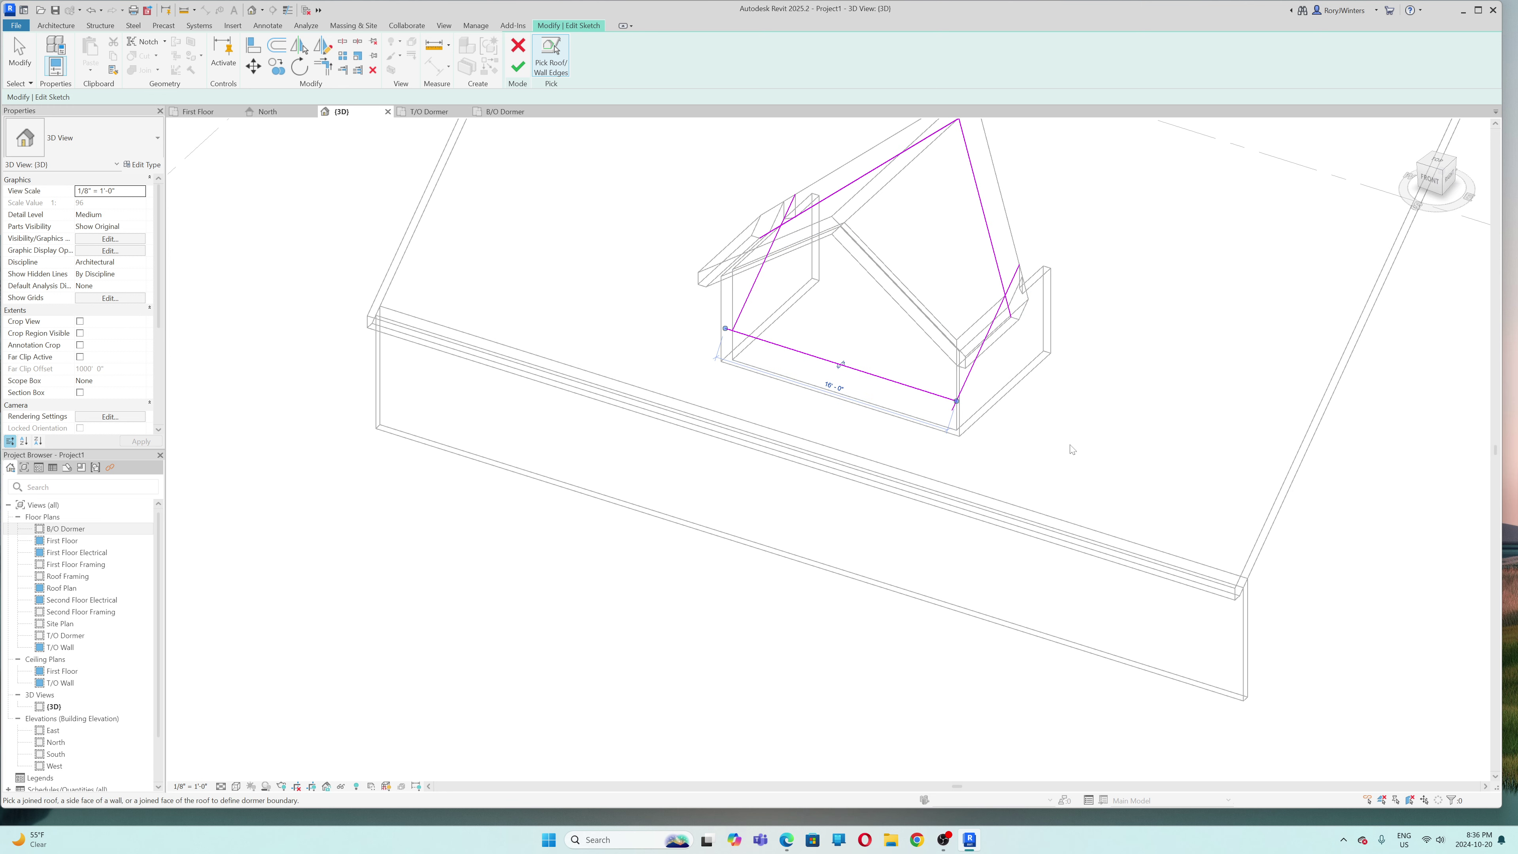
{"action": "middle_click_drag", "start_coordinate": [1075, 447], "coordinate": [1257, 406], "text": "shift"}
{"action": "scroll", "coordinate": [705, 442], "scroll_direction": "down", "scroll_amount": 4}
{"action": "scroll", "coordinate": [762, 334], "scroll_direction": "up", "scroll_amount": 6}
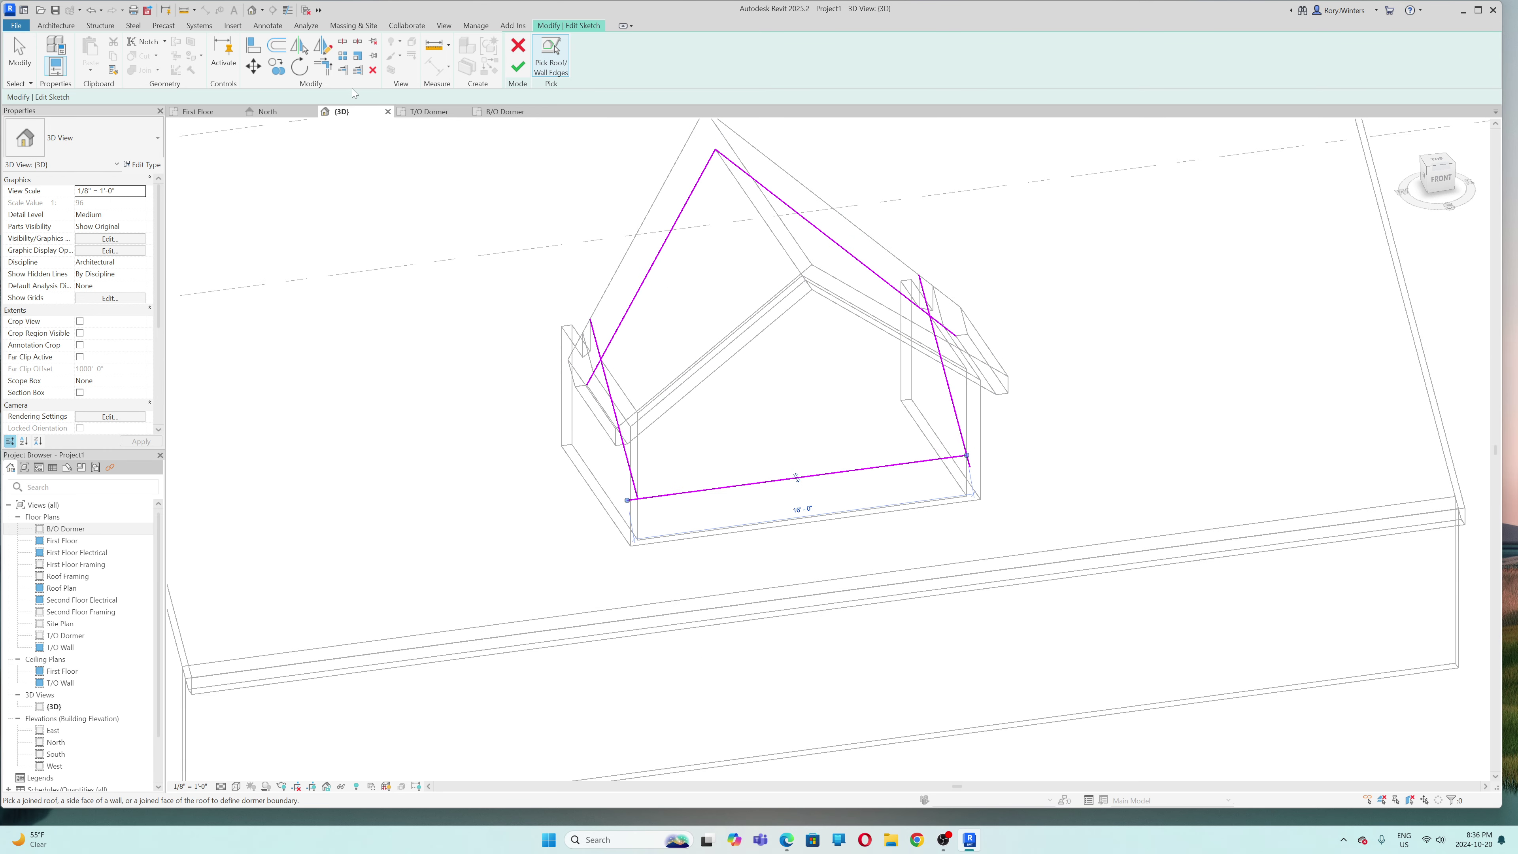
- Trim the roof, side wall and front wall lines into a closed loop and finish the dormer opening sketch
{"action": "left_click", "coordinate": [323, 65]}
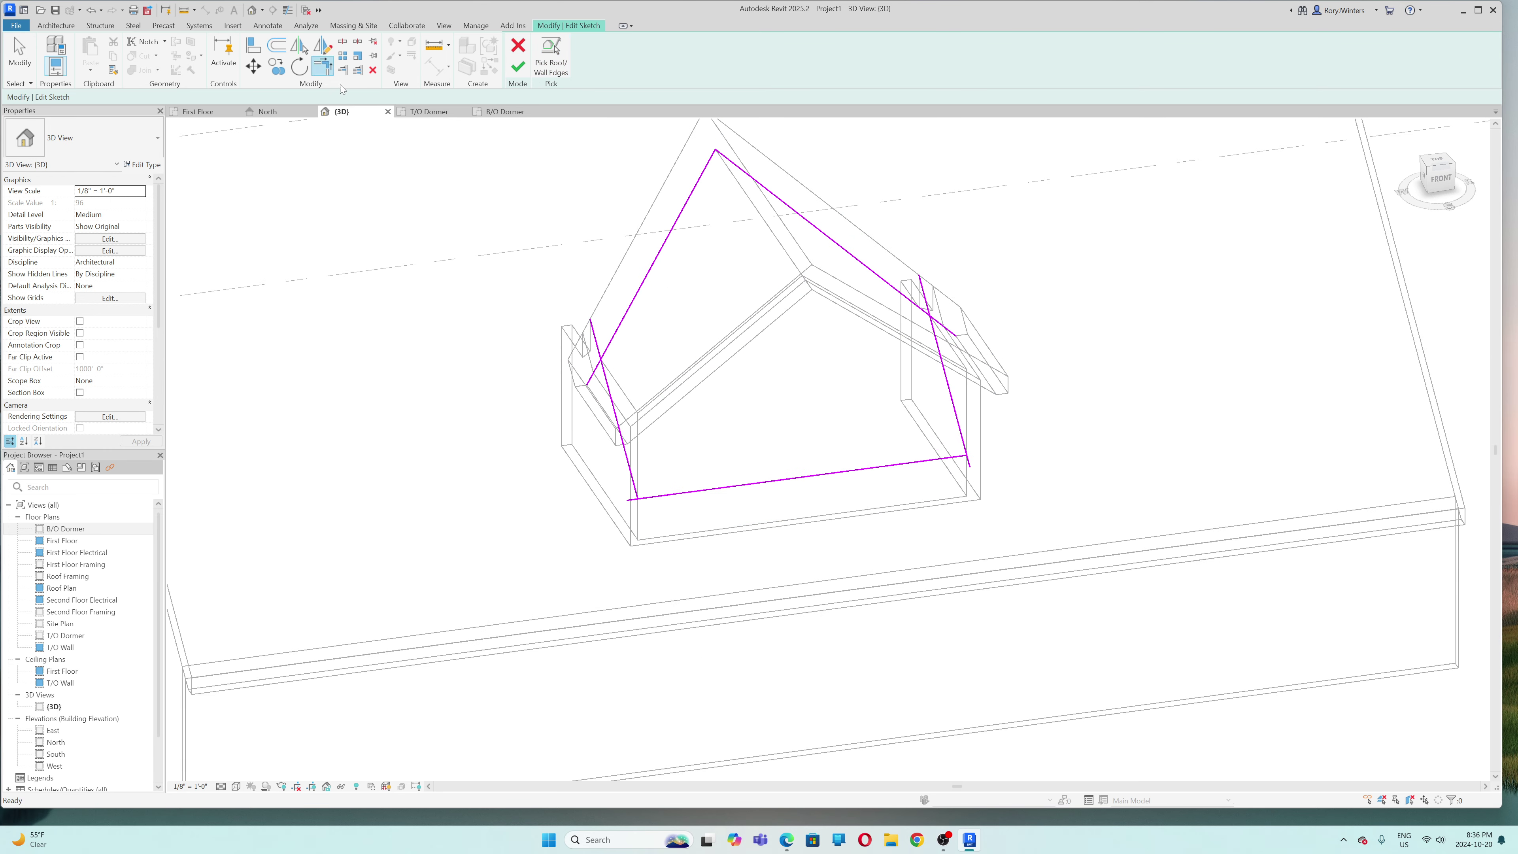
{"action": "left_click", "coordinate": [605, 372]}
{"action": "left_click", "coordinate": [604, 357]}
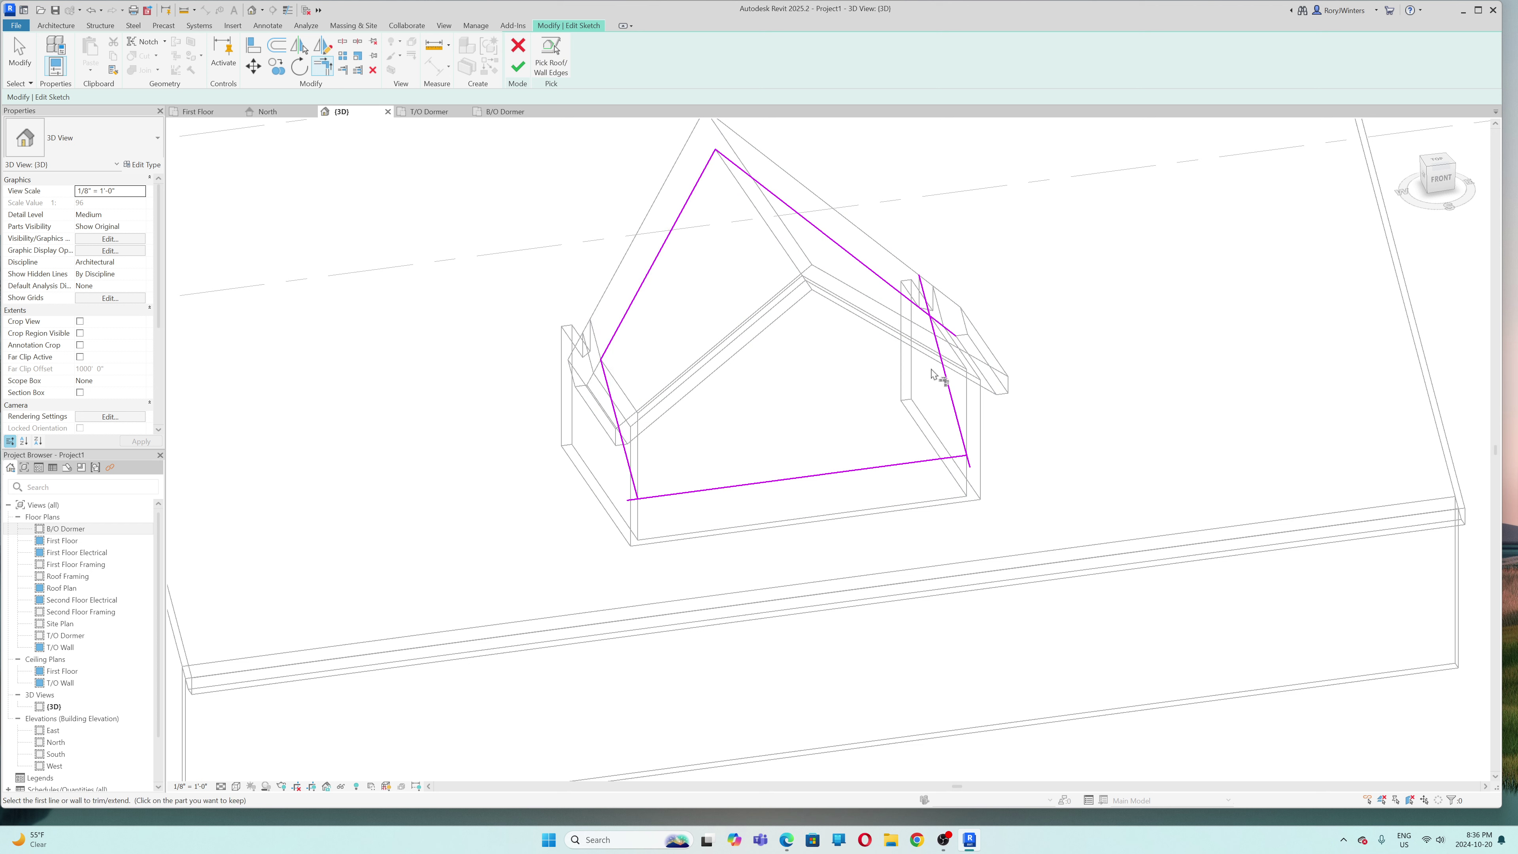
{"action": "left_click", "coordinate": [944, 378]}
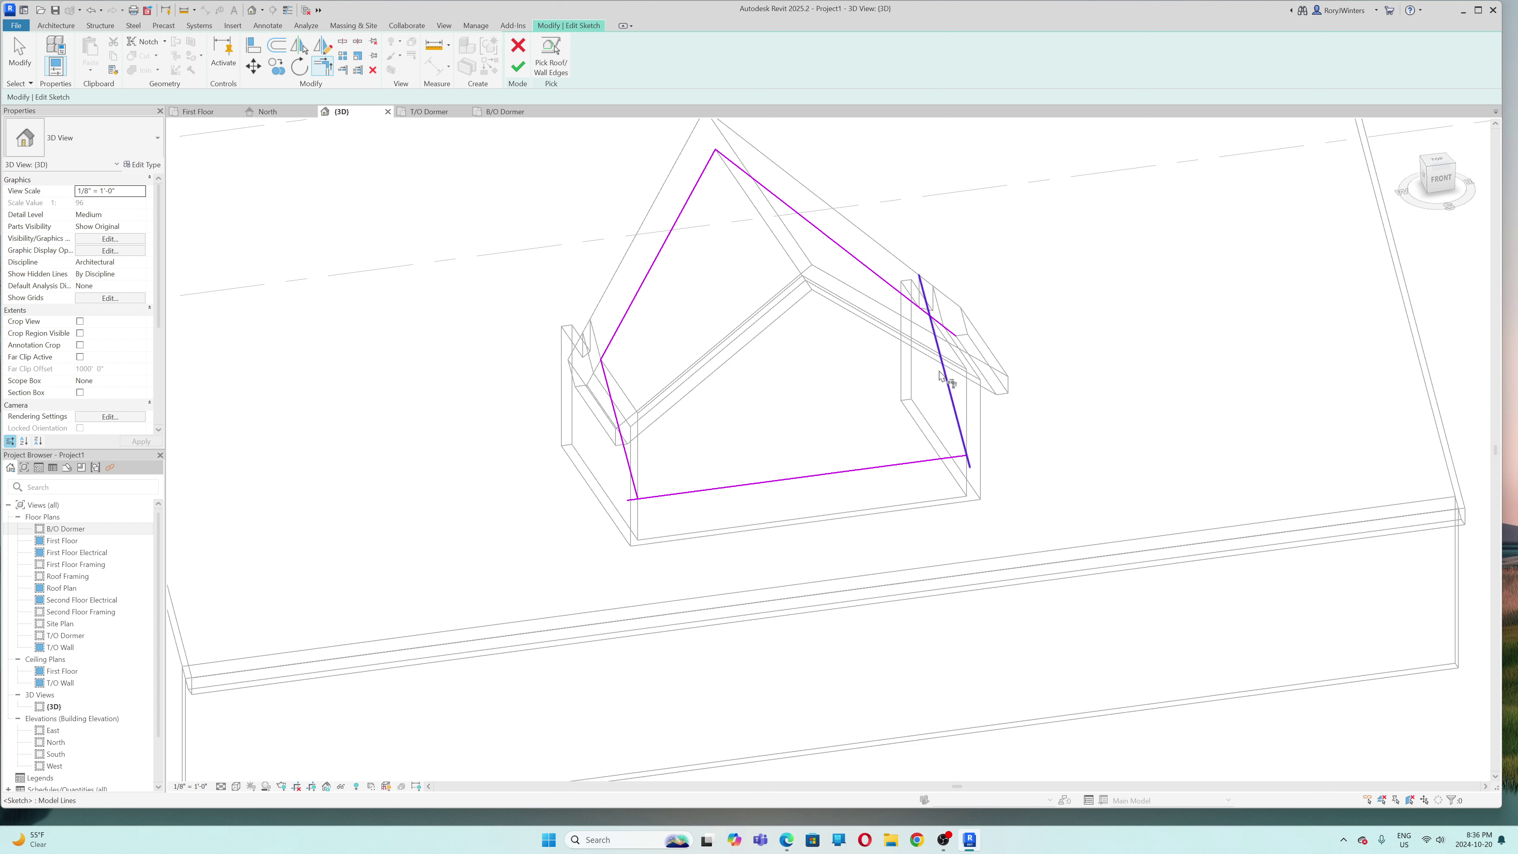
{"action": "left_click", "coordinate": [900, 303]}
{"action": "left_click", "coordinate": [935, 460]}
{"action": "left_click", "coordinate": [964, 442]}
{"action": "left_click", "coordinate": [707, 491]}
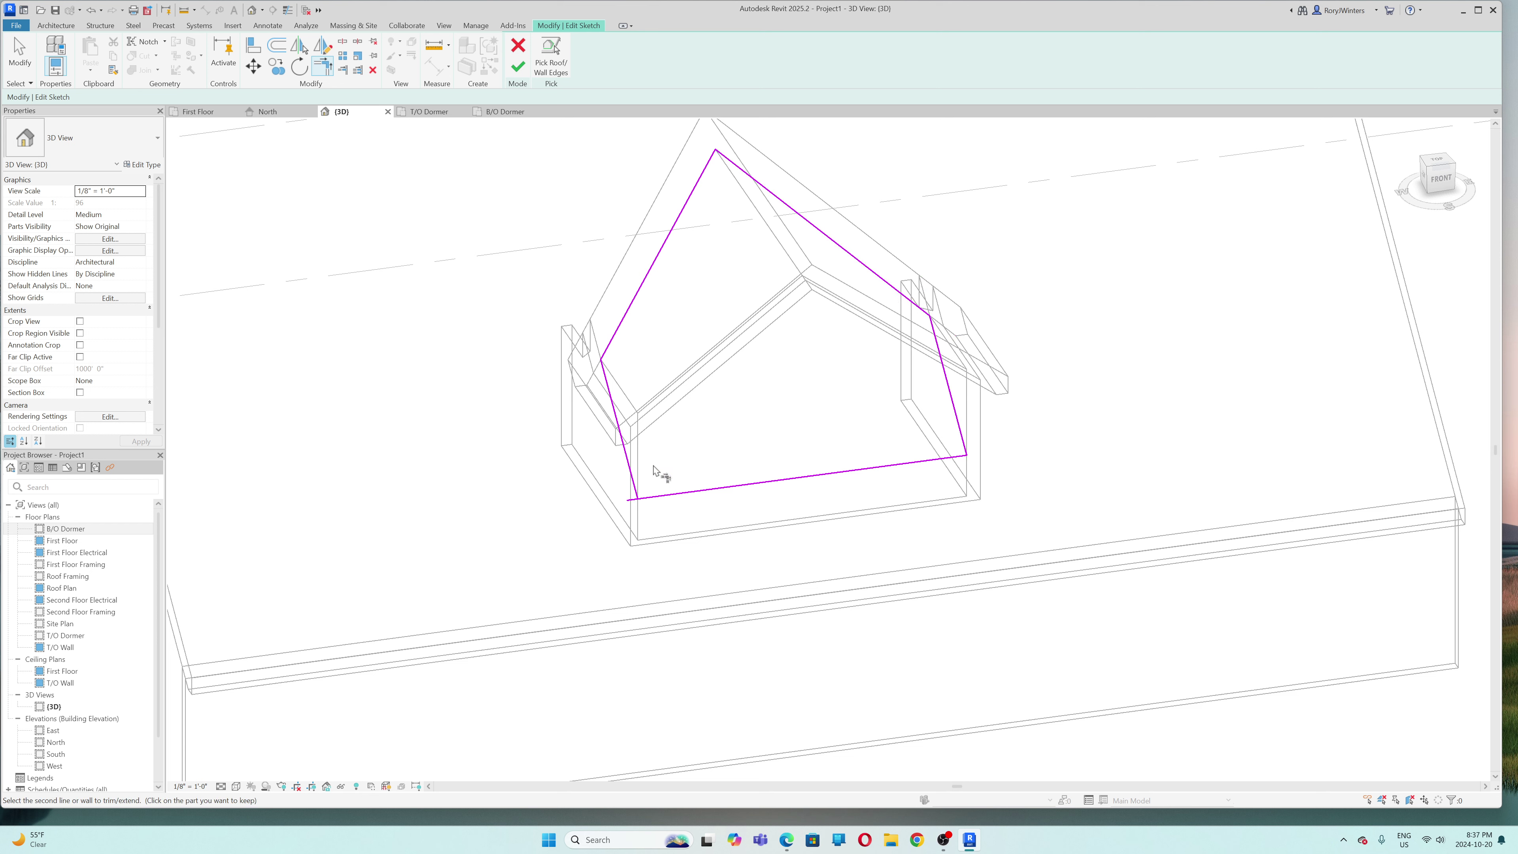
{"action": "left_click", "coordinate": [629, 467]}
{"action": "left_click", "coordinate": [517, 65]}
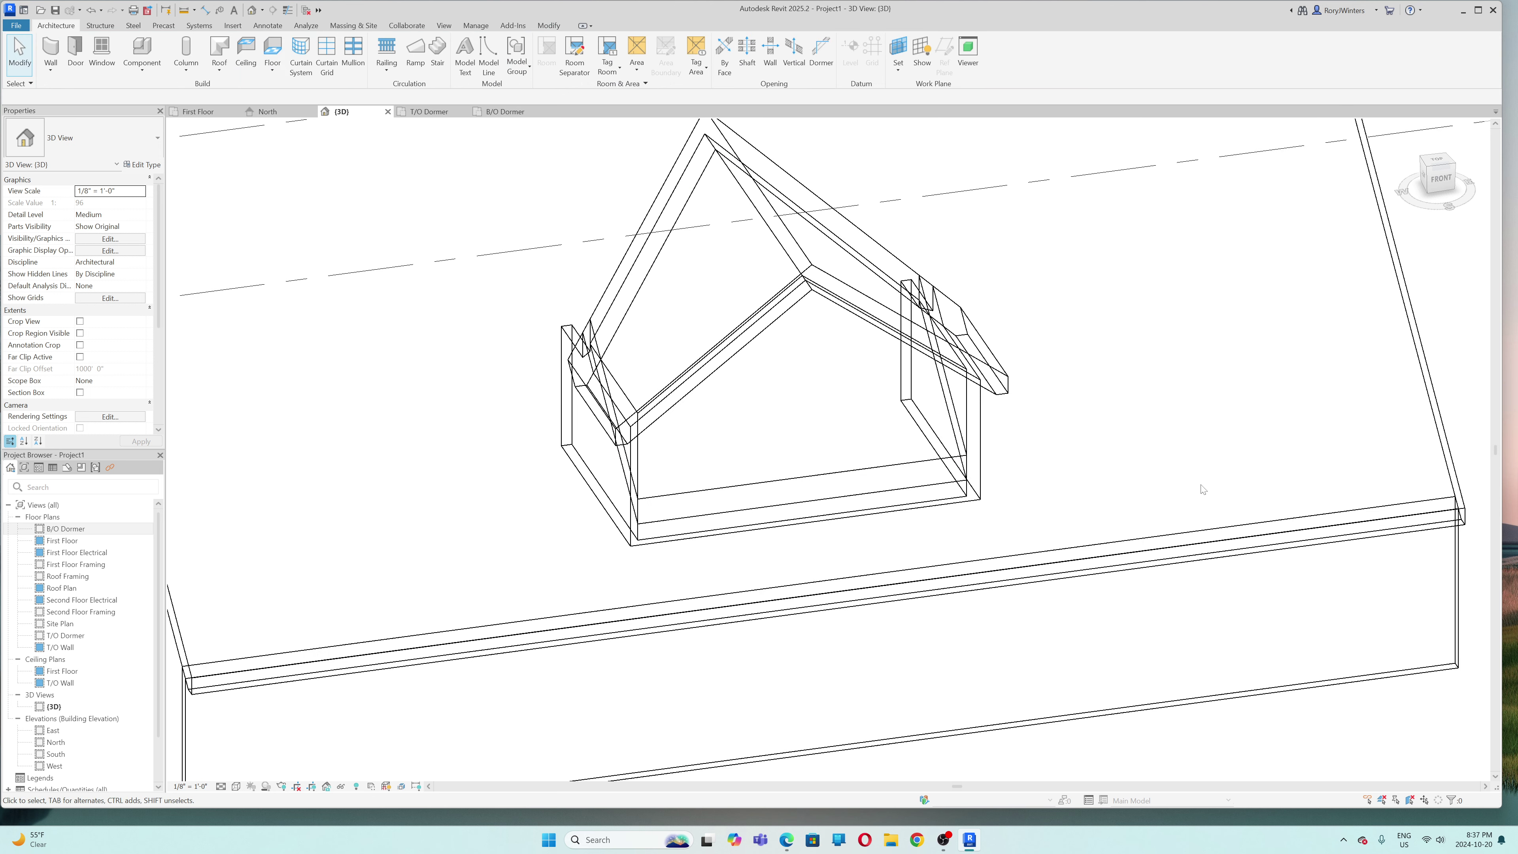
- Set the 3D view's visual style to Shaded and examine the dormer opening from beneath and the dormer from outside
{"action": "middle_click_drag", "start_coordinate": [1201, 474], "coordinate": [717, 419], "text": "shift"}
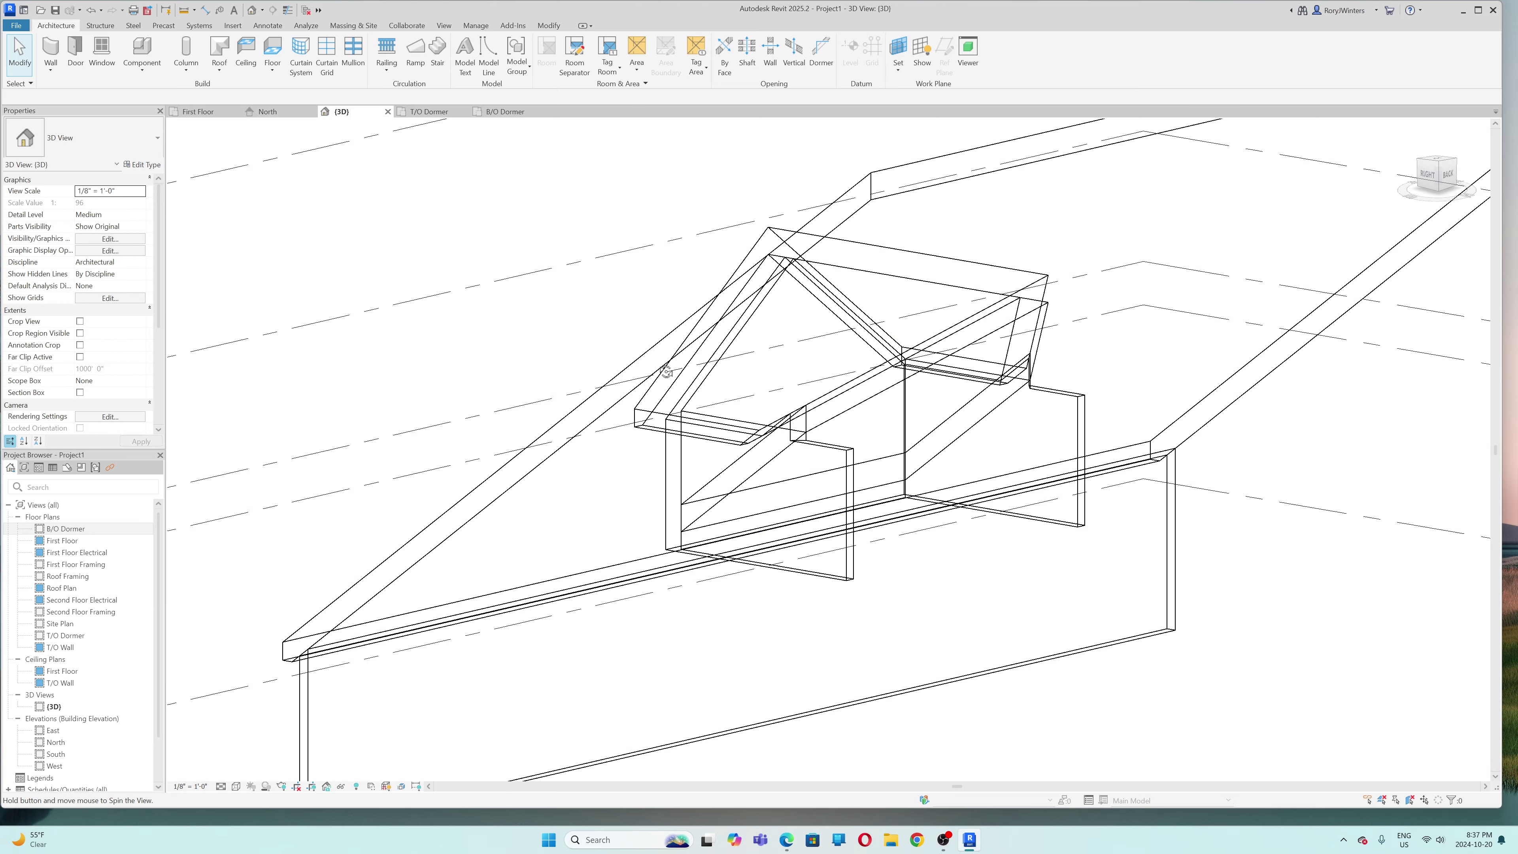
{"action": "left_click", "coordinate": [236, 786]}
{"action": "left_click", "coordinate": [264, 739]}
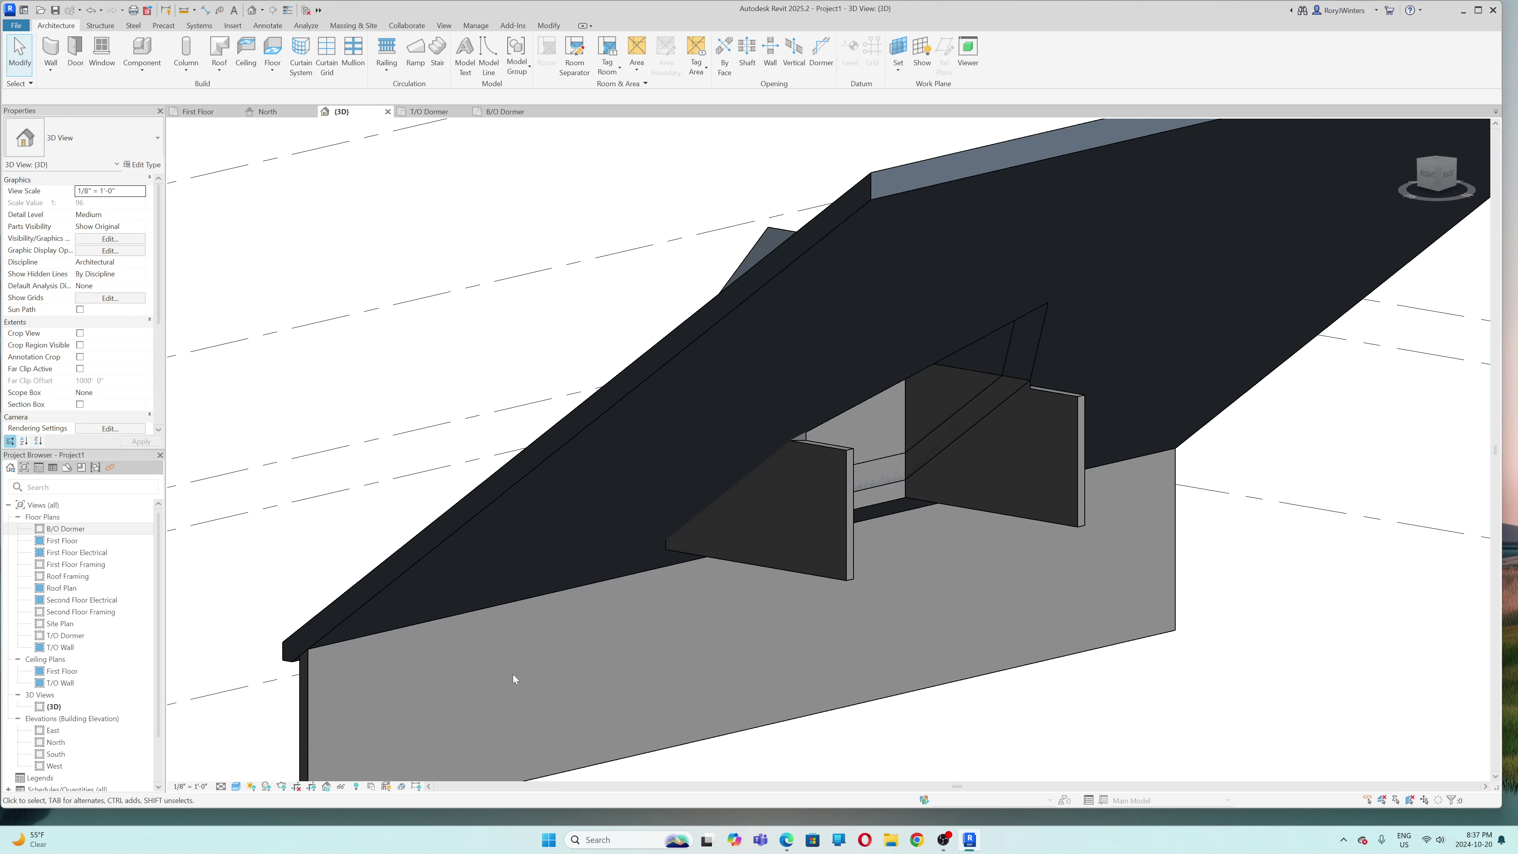
{"action": "middle_click_drag", "start_coordinate": [1001, 616], "coordinate": [332, 560], "text": "shift"}
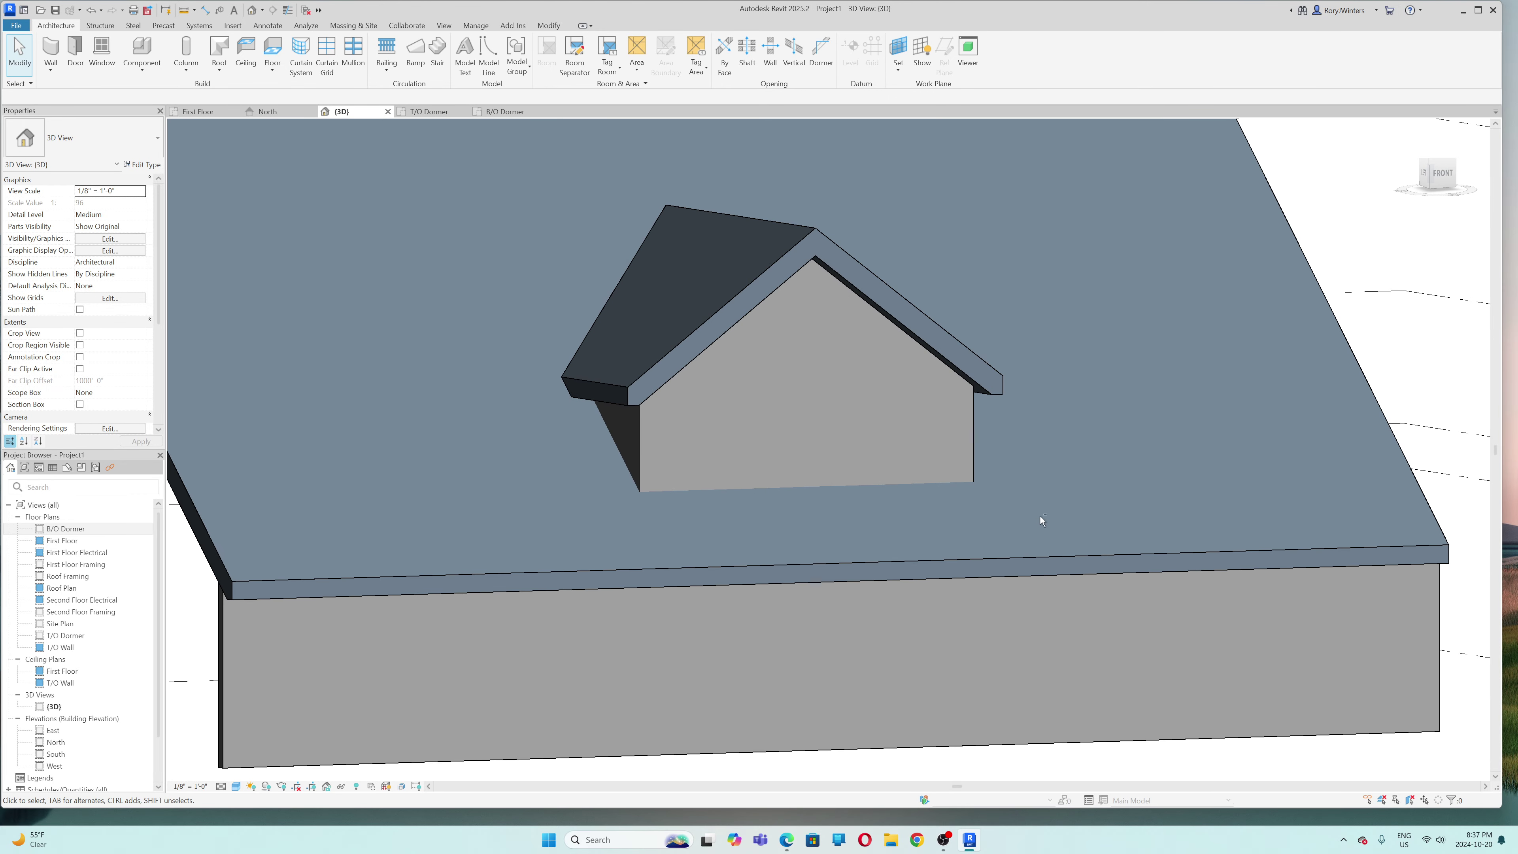
{"action": "middle_click_drag", "start_coordinate": [1039, 516], "coordinate": [900, 549], "text": "shift"}
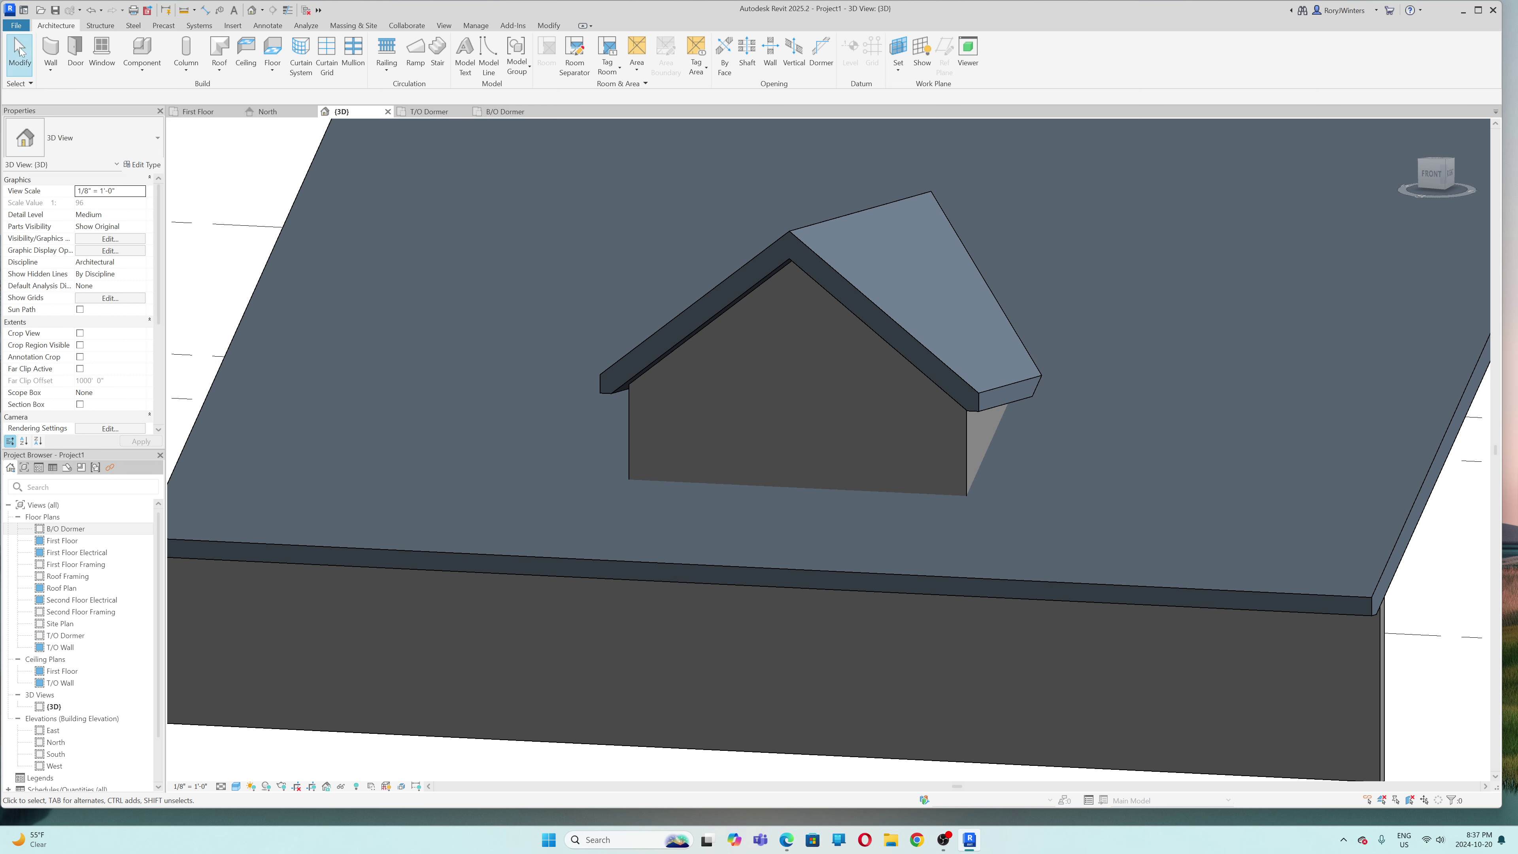
- Select the three connected dormer walls and attach their bases to the main roof
{"action": "key", "text": "Tab"}
{"action": "left_click", "coordinate": [964, 445]}
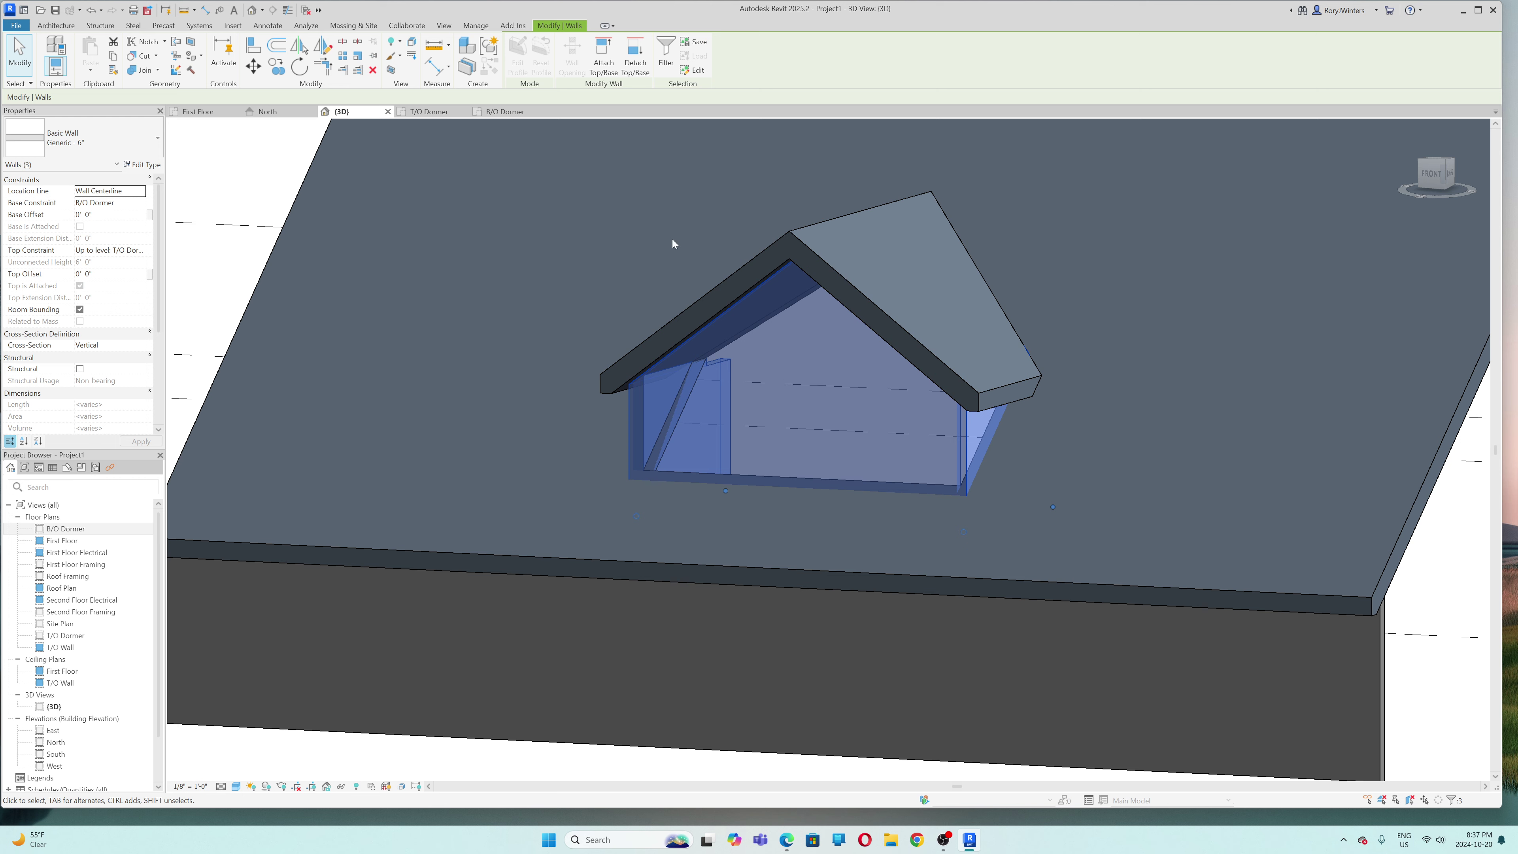
{"action": "left_click", "coordinate": [604, 57]}
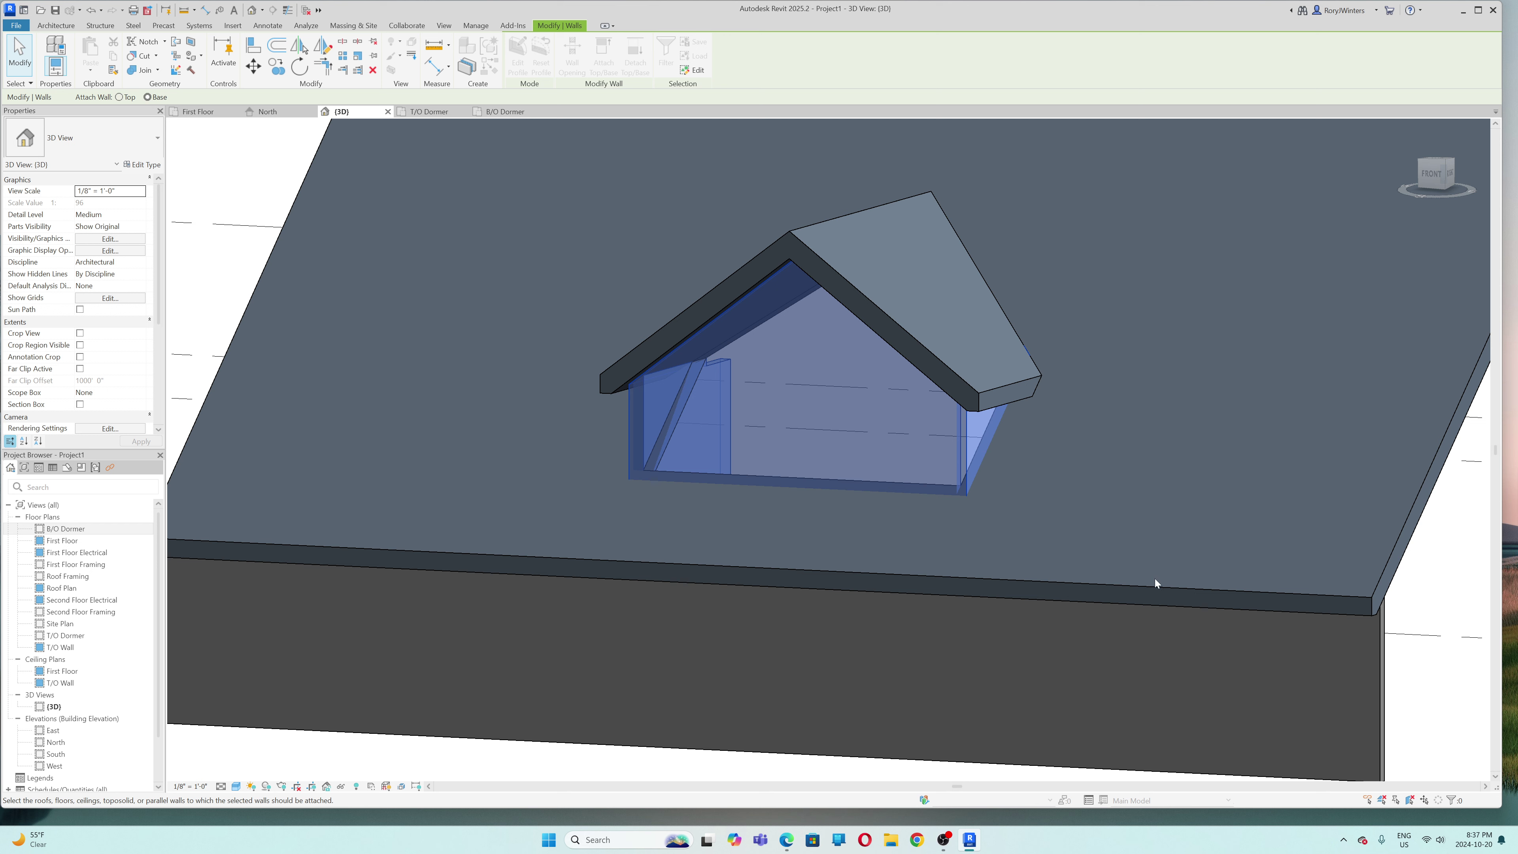
{"action": "left_click", "coordinate": [1176, 588]}
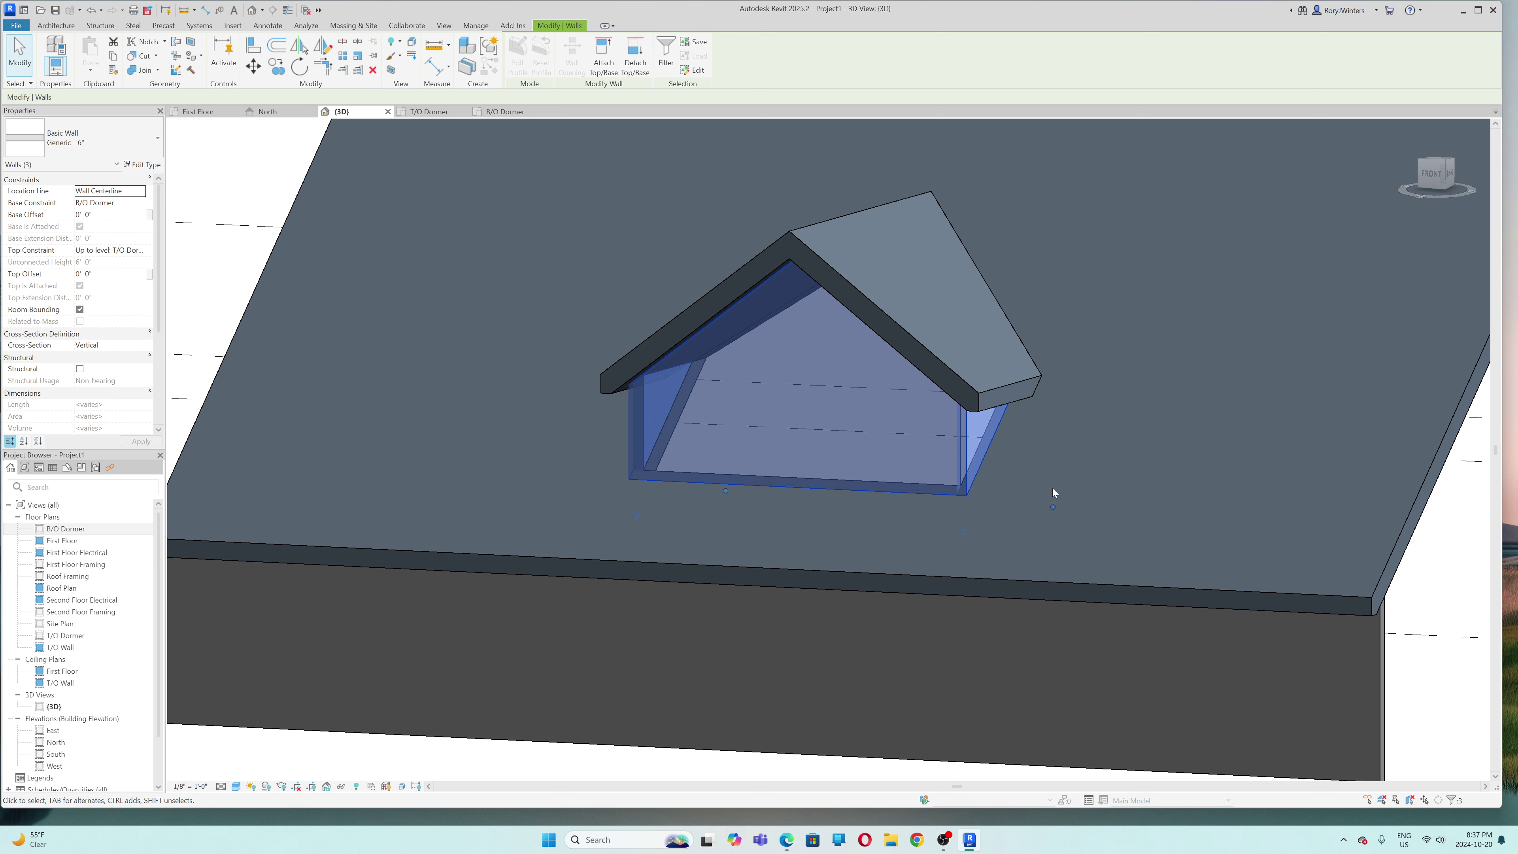
{"action": "scroll", "coordinate": [593, 255], "scroll_direction": "down", "scroll_amount": 4}
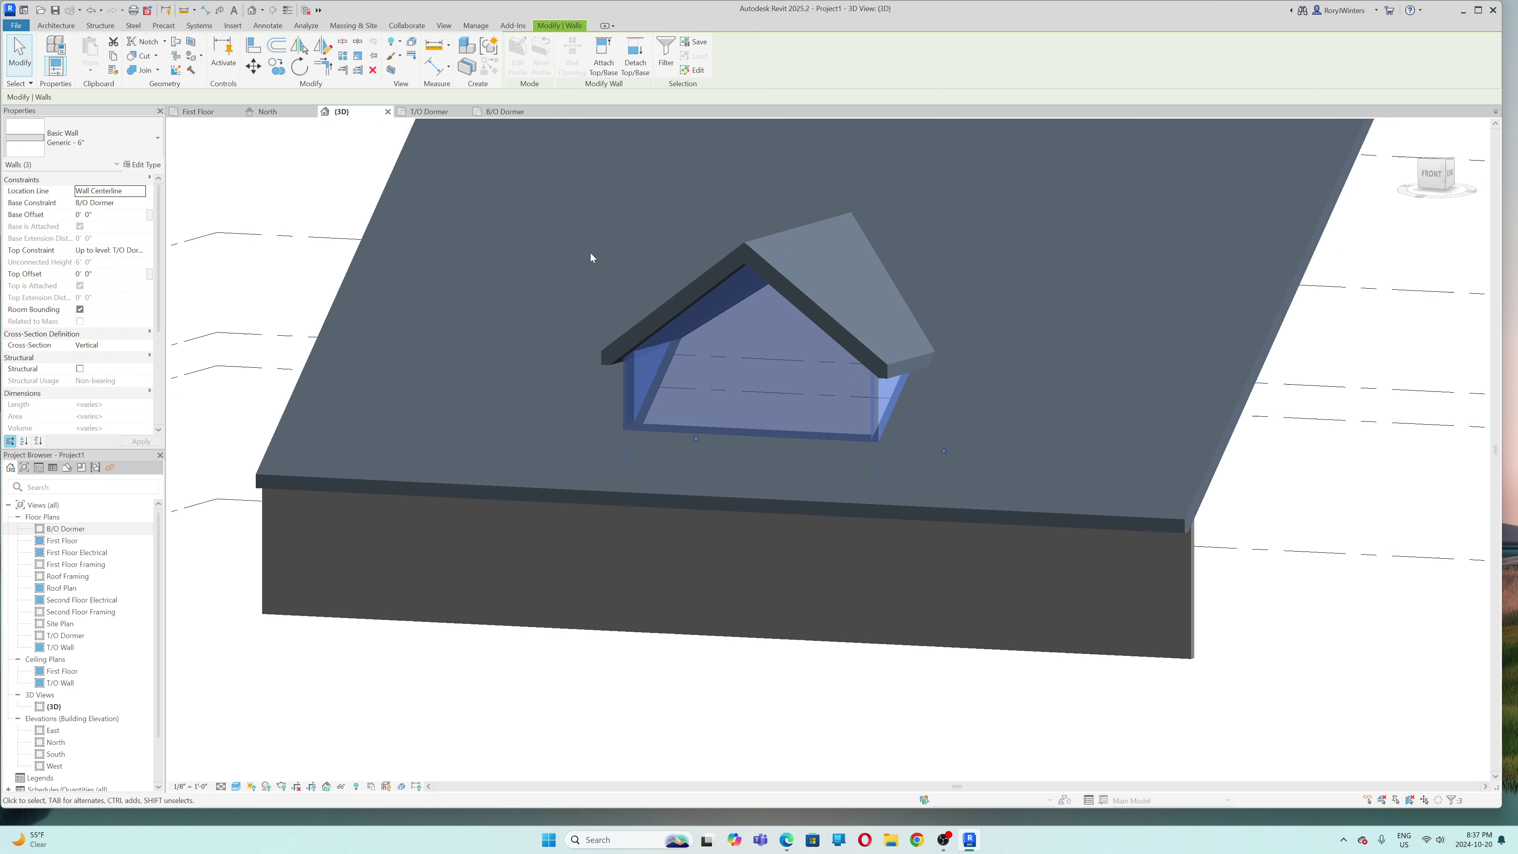
{"action": "middle_click_drag", "start_coordinate": [955, 400], "coordinate": [996, 508], "text": "shift"}
{"action": "left_click", "coordinate": [927, 479]}
{"action": "middle_click_drag", "start_coordinate": [854, 423], "coordinate": [1072, 521], "text": "shift"}
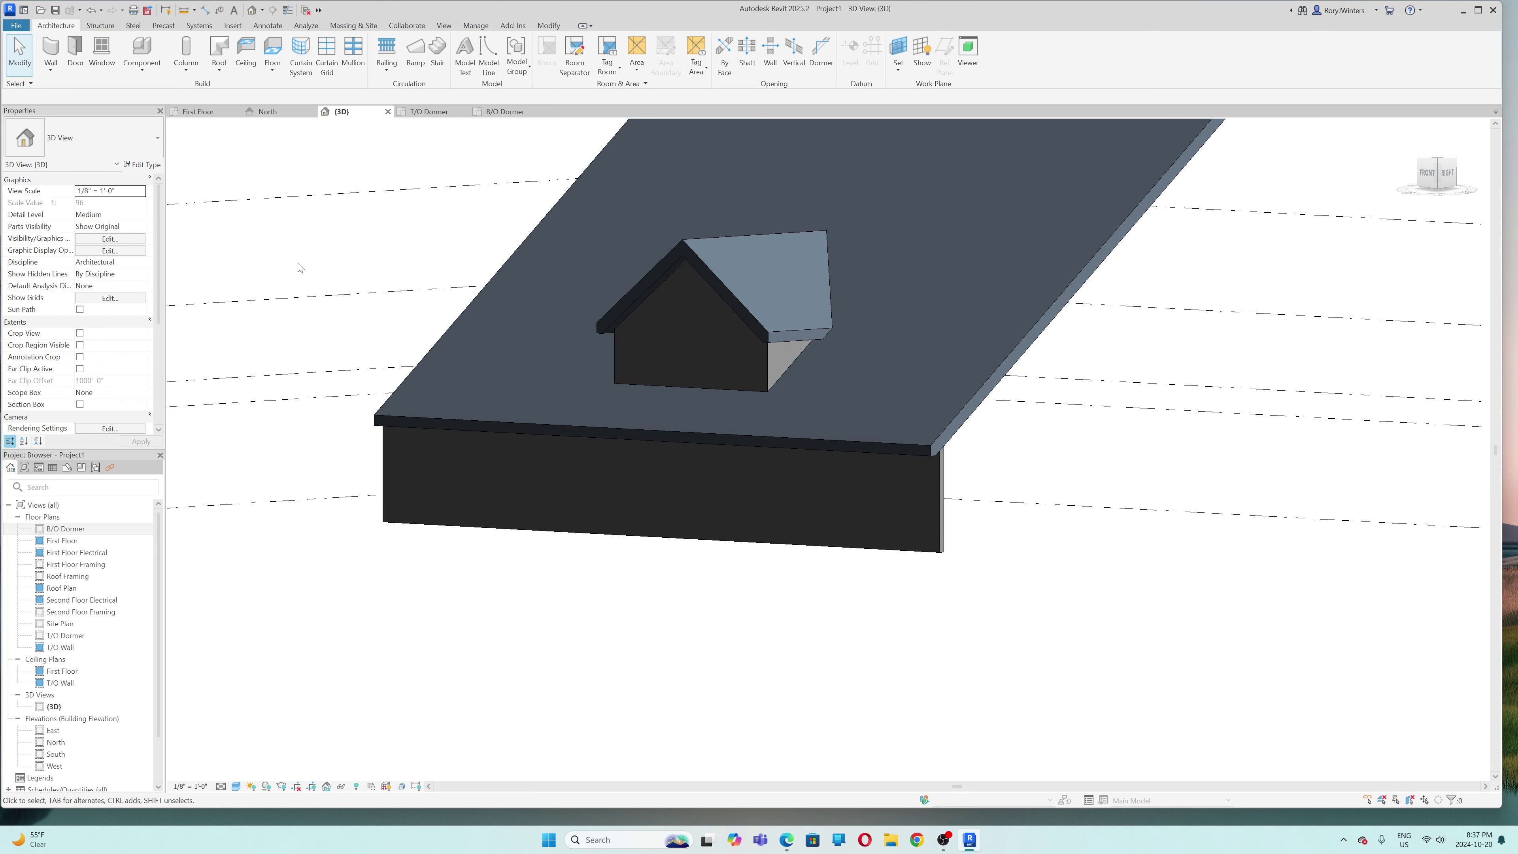
- Place a Window-Casement-Double 57" x 72" window in the middle of the dormer's front wall
{"action": "left_click", "coordinate": [97, 70]}
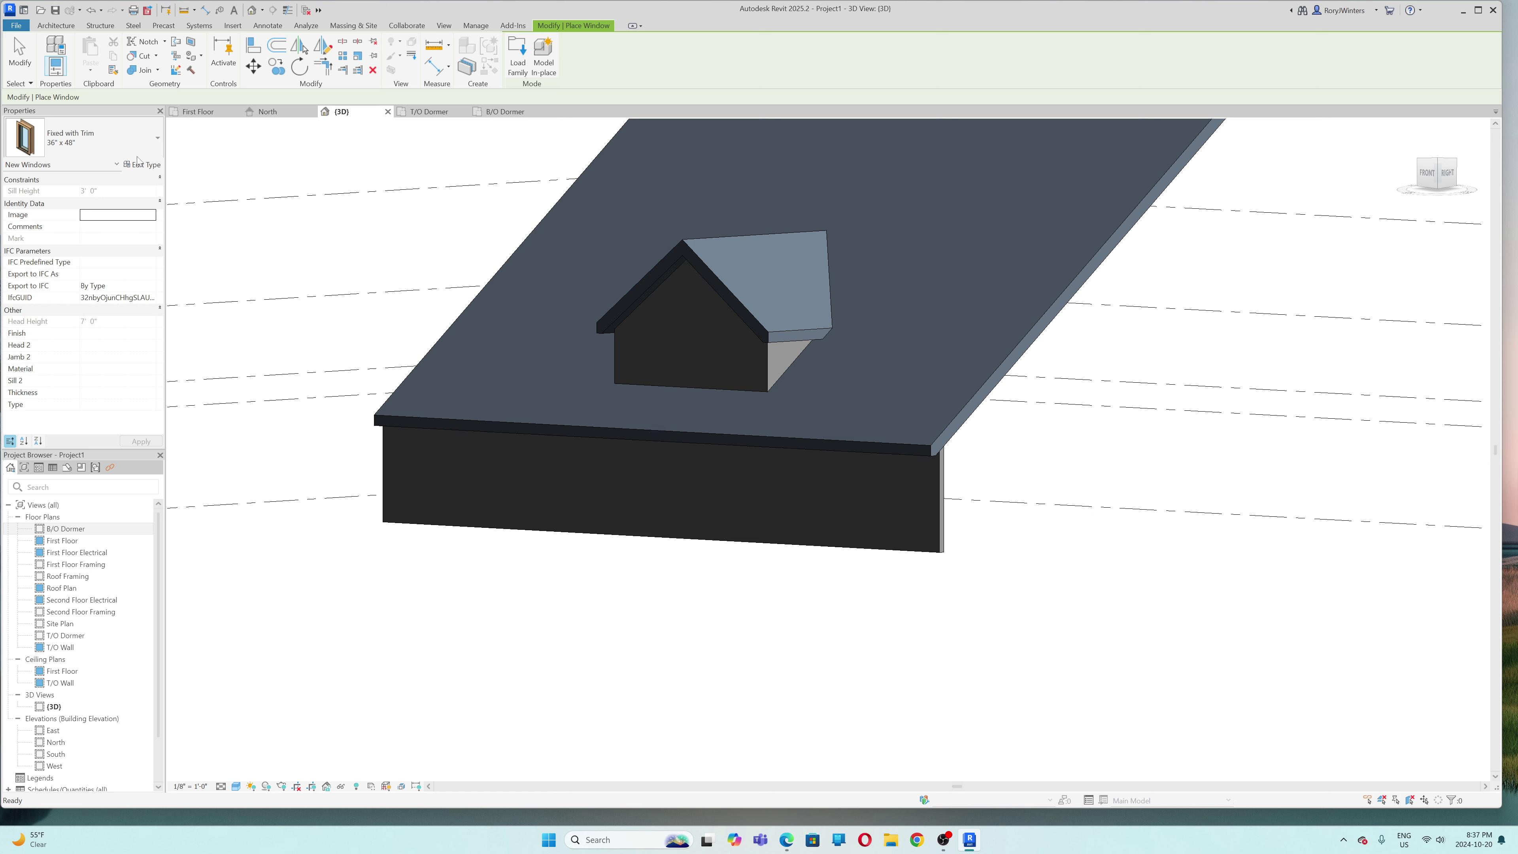
{"action": "left_click", "coordinate": [159, 138]}
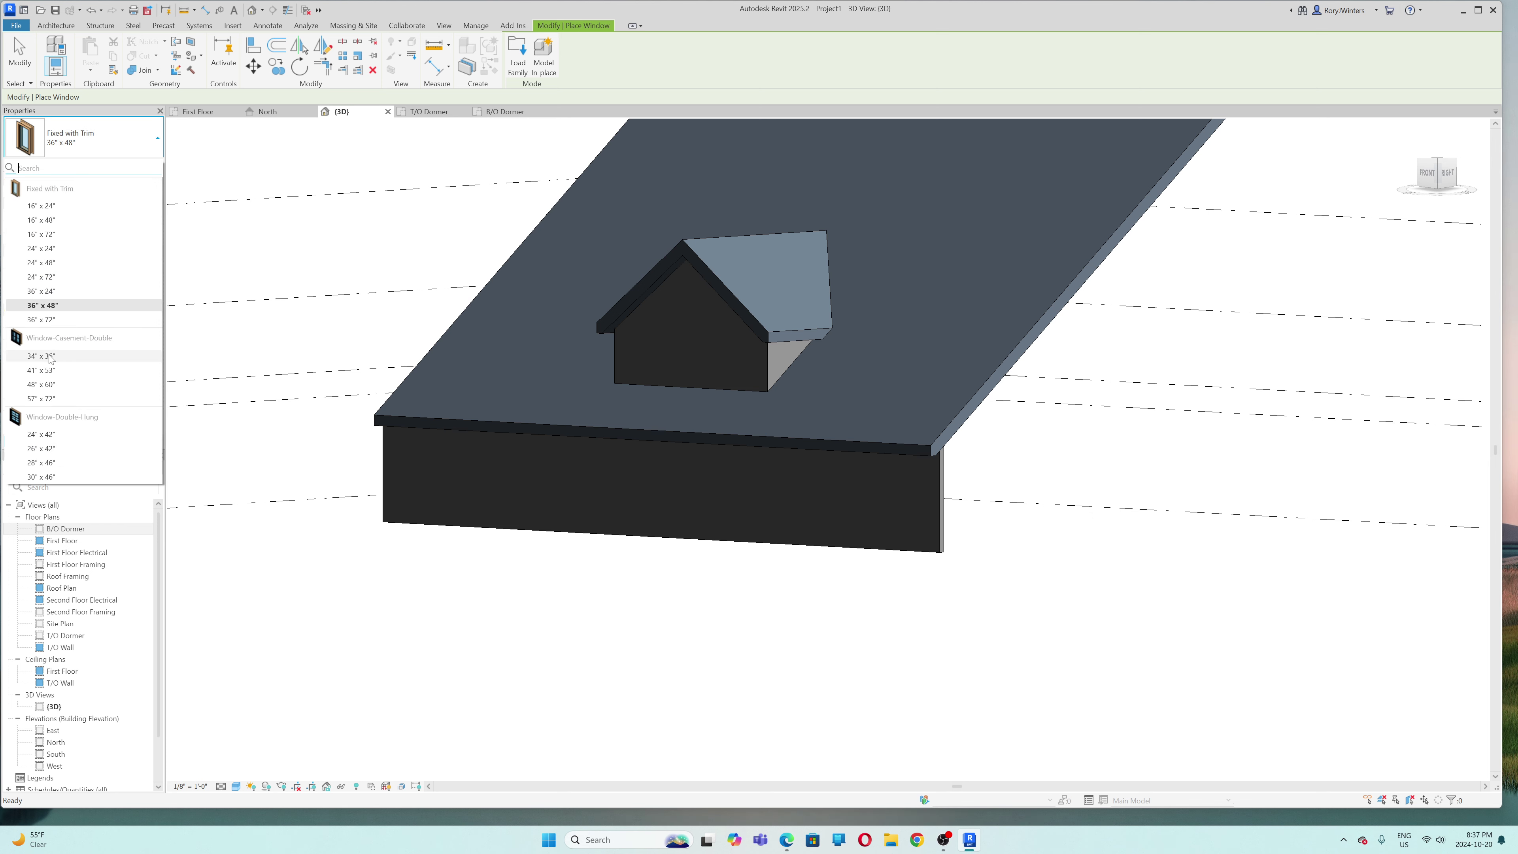
{"action": "left_click", "coordinate": [48, 399]}
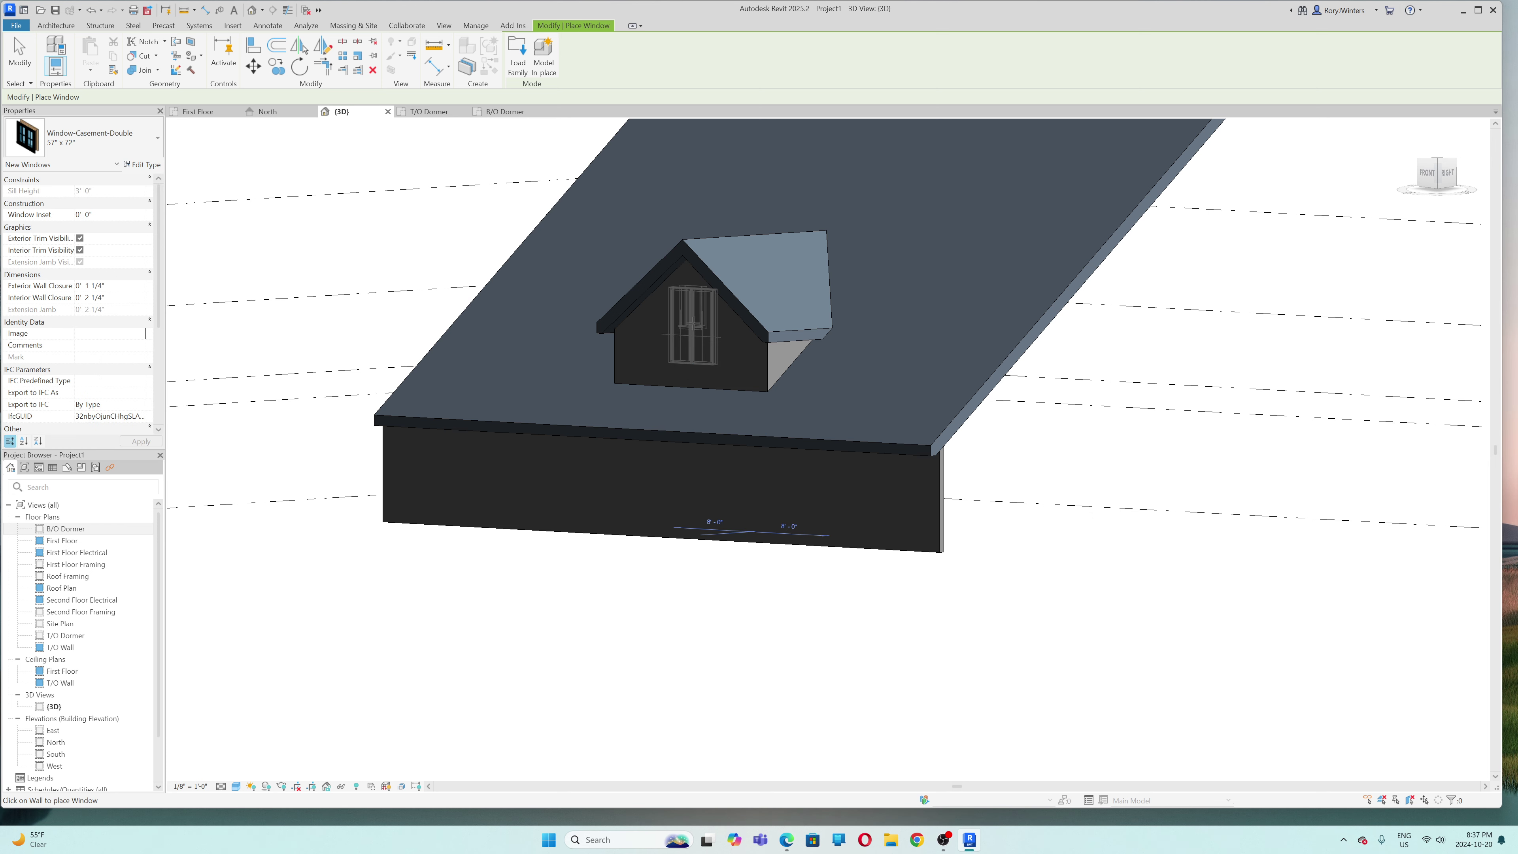
{"action": "left_click", "coordinate": [691, 336]}
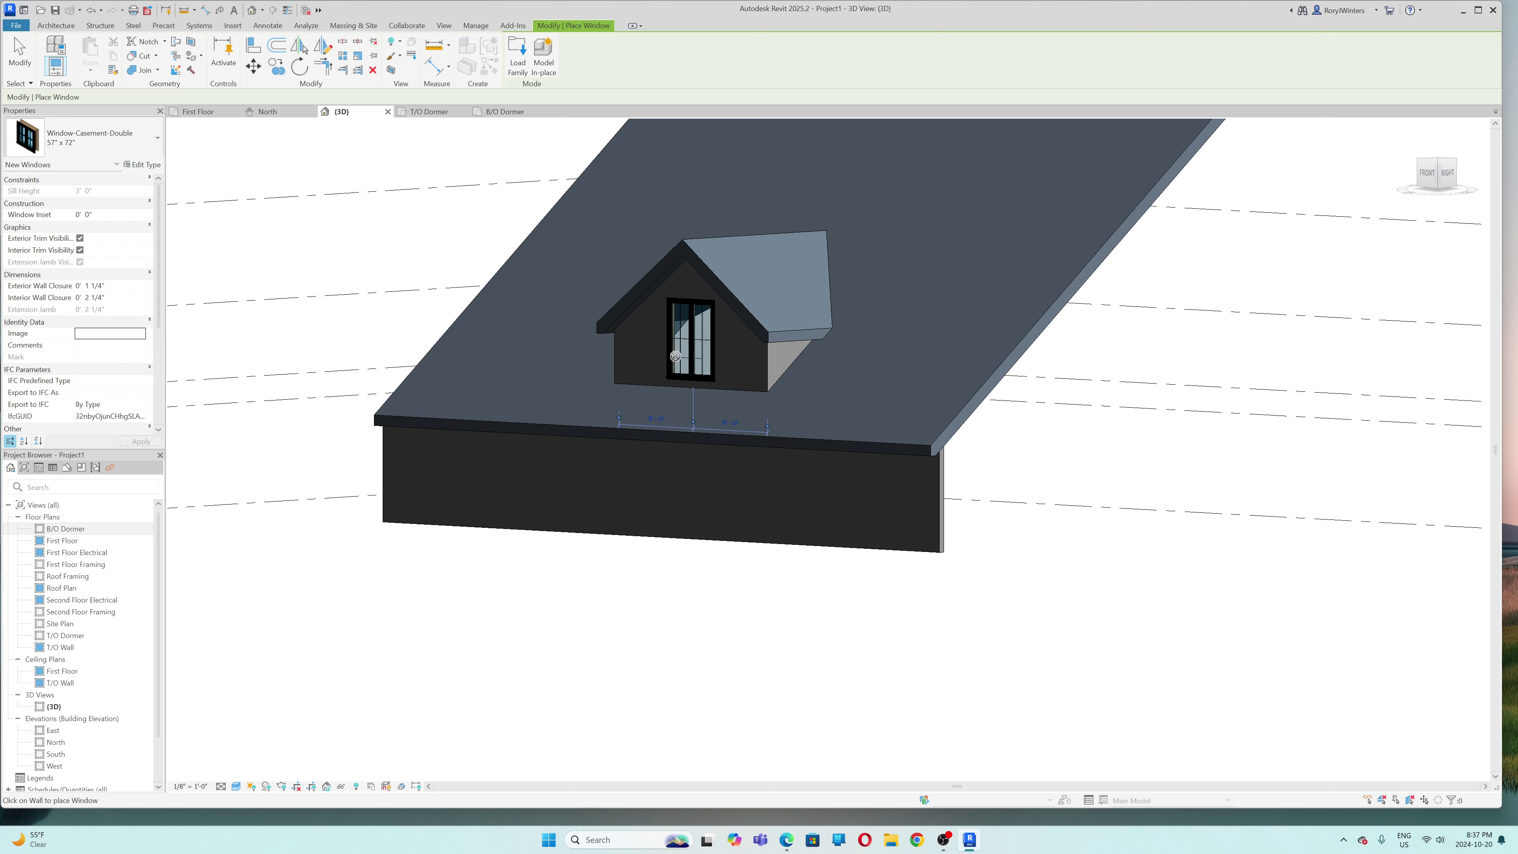
- Place three more 57" x 72" double casement windows along the first-floor front wall and look at the house straight from the front
{"action": "left_click", "coordinate": [456, 480]}
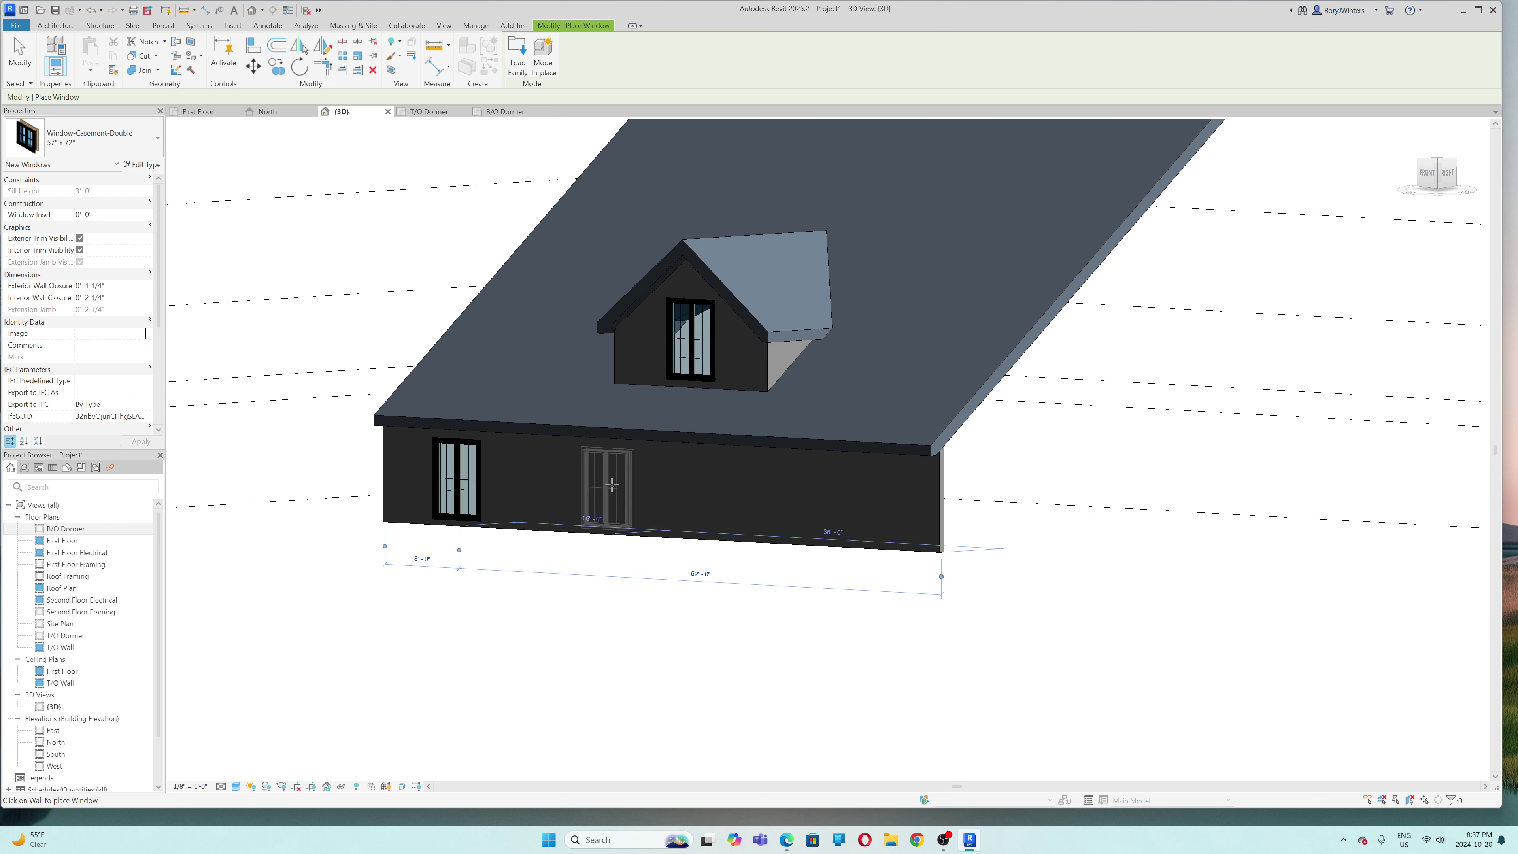
{"action": "left_click", "coordinate": [655, 484]}
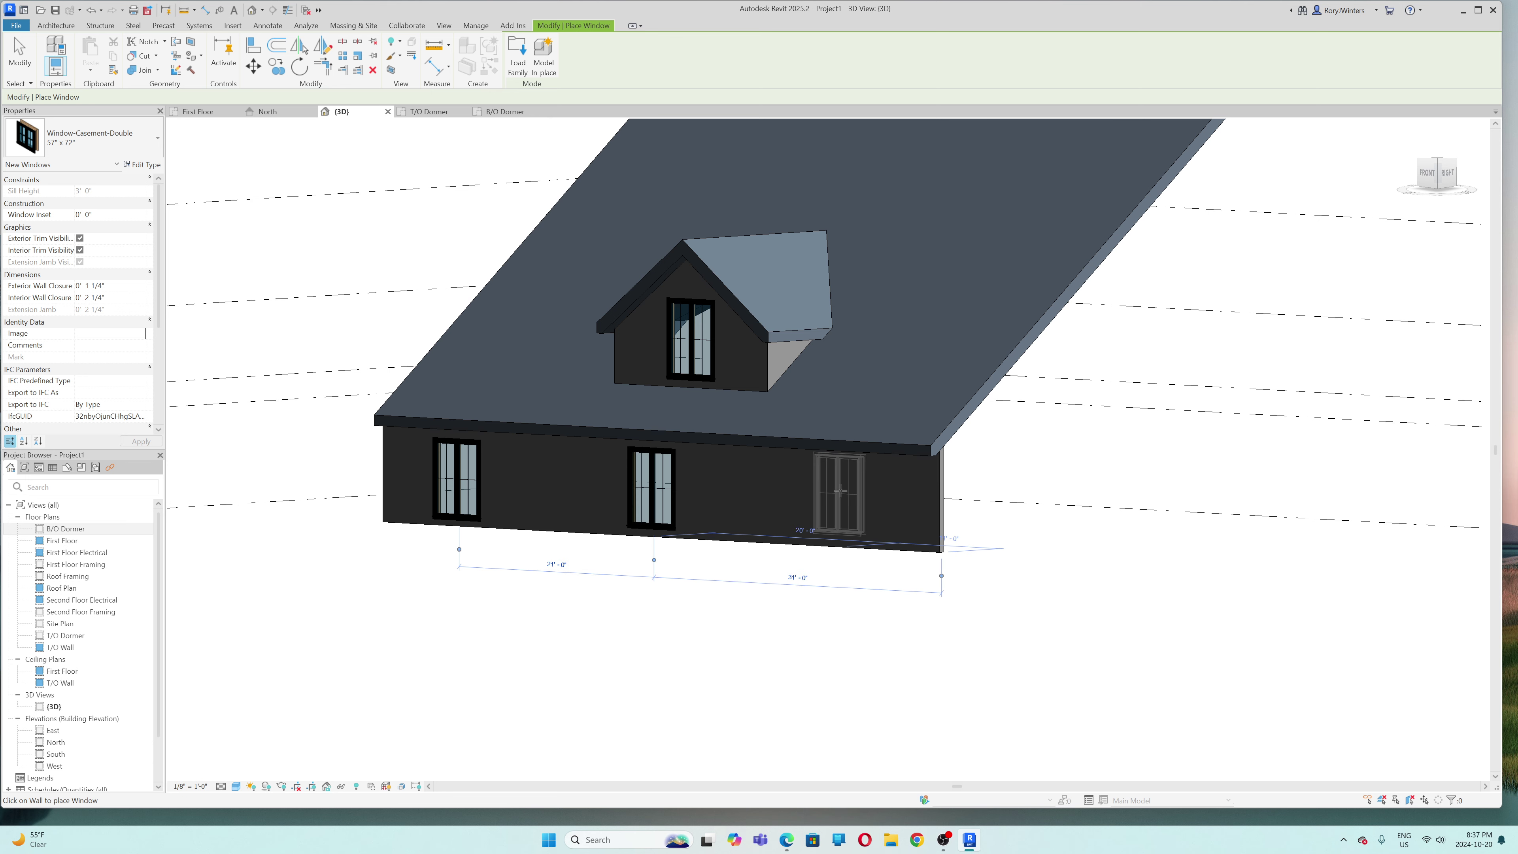
{"action": "left_click", "coordinate": [836, 492]}
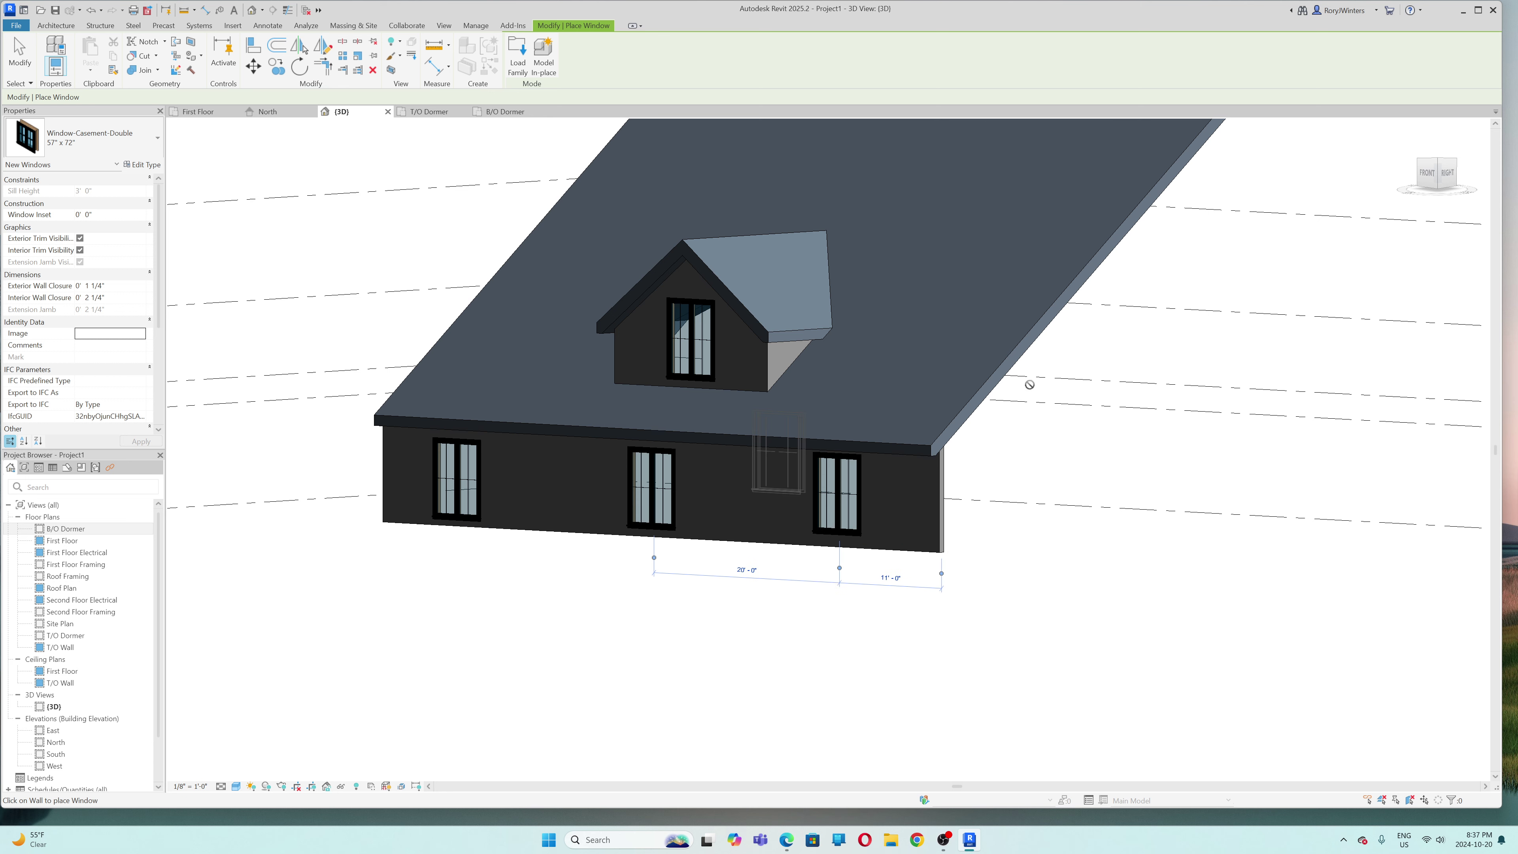
{"action": "left_click", "coordinate": [1425, 175]}
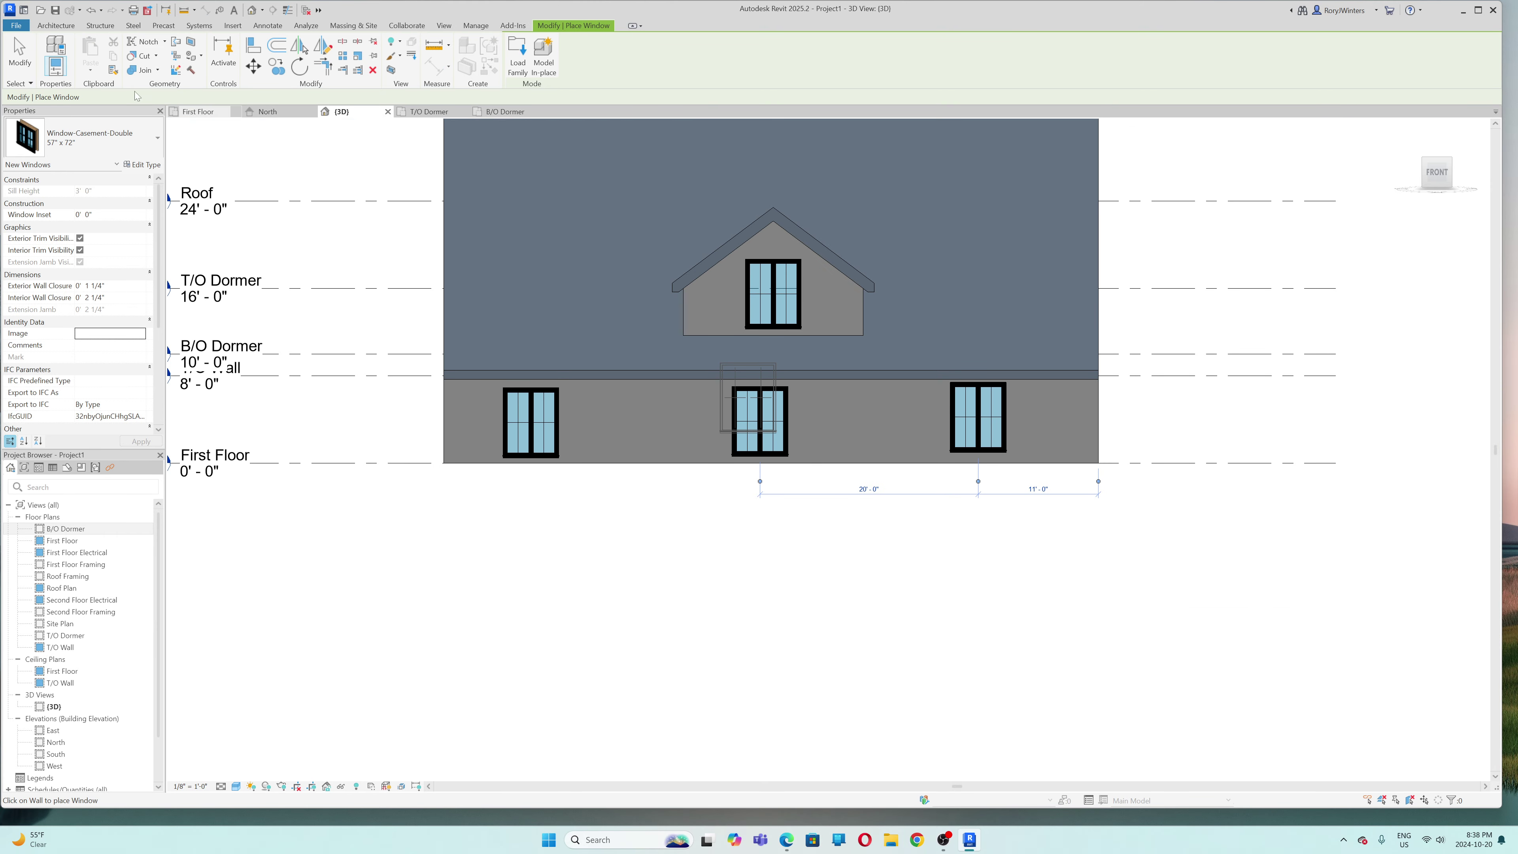
{"action": "left_click", "coordinate": [21, 51]}
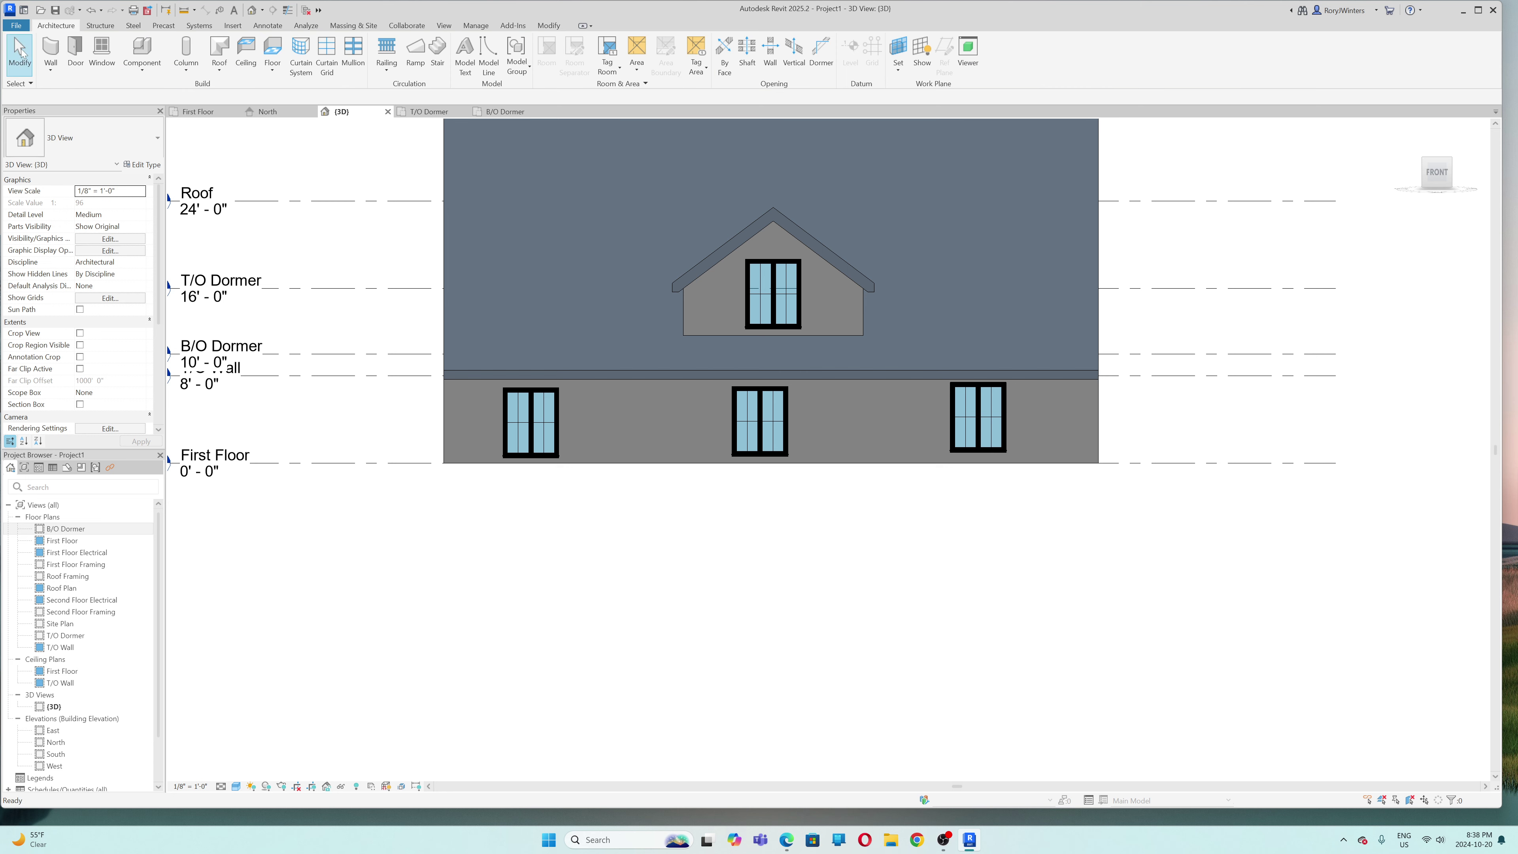
- Nudge the dormer window slightly upward, keeping it centred under the gable peak
{"action": "left_click", "coordinate": [772, 288]}
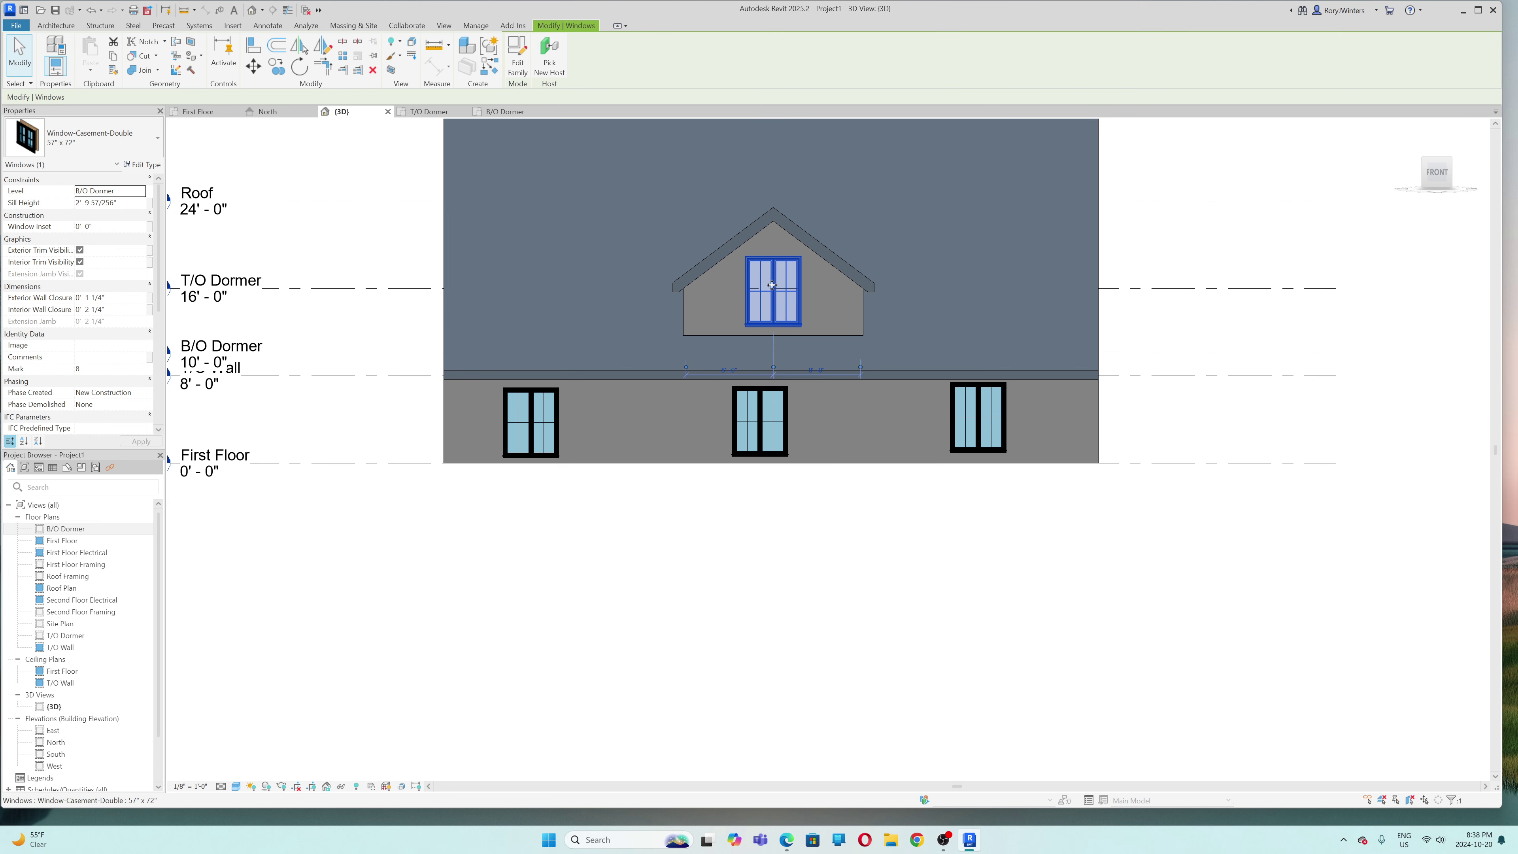
{"action": "key", "text": "Left"}
{"action": "key", "text": "Up"}
{"action": "key", "text": "Right"}
- Nudge the middle first-floor window to the right until it lines up directly beneath the dormer window
{"action": "left_click", "coordinate": [760, 406]}
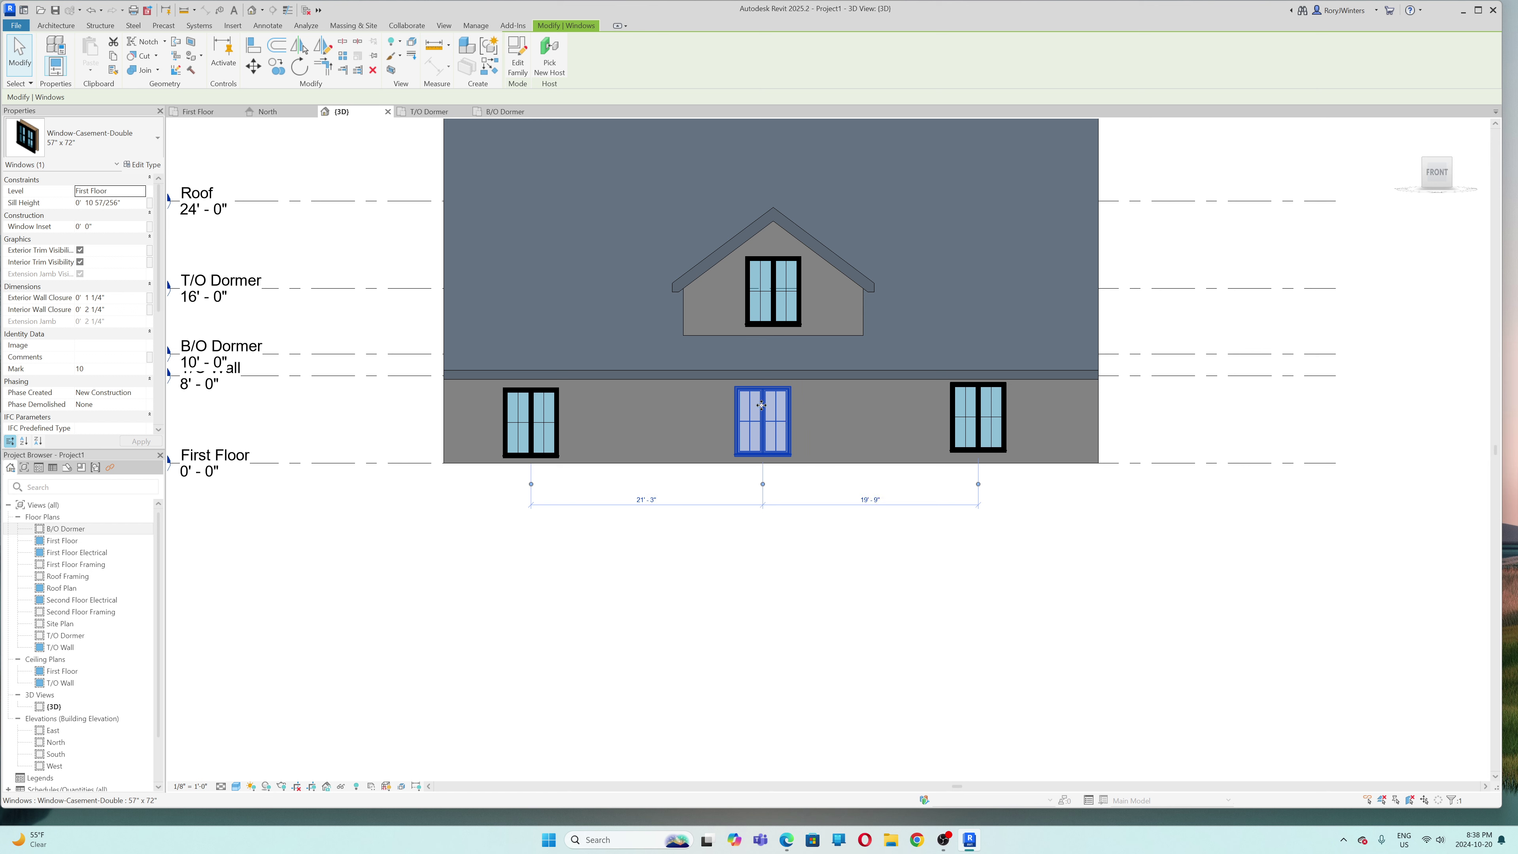
{"action": "key", "text": "Right"}
{"action": "key", "text": "Right"}
{"action": "key", "text": "Right"}
{"action": "key", "text": "Right"}
{"action": "key", "text": "Right"}
{"action": "key", "text": "Right"}
{"action": "key", "text": "Left"}
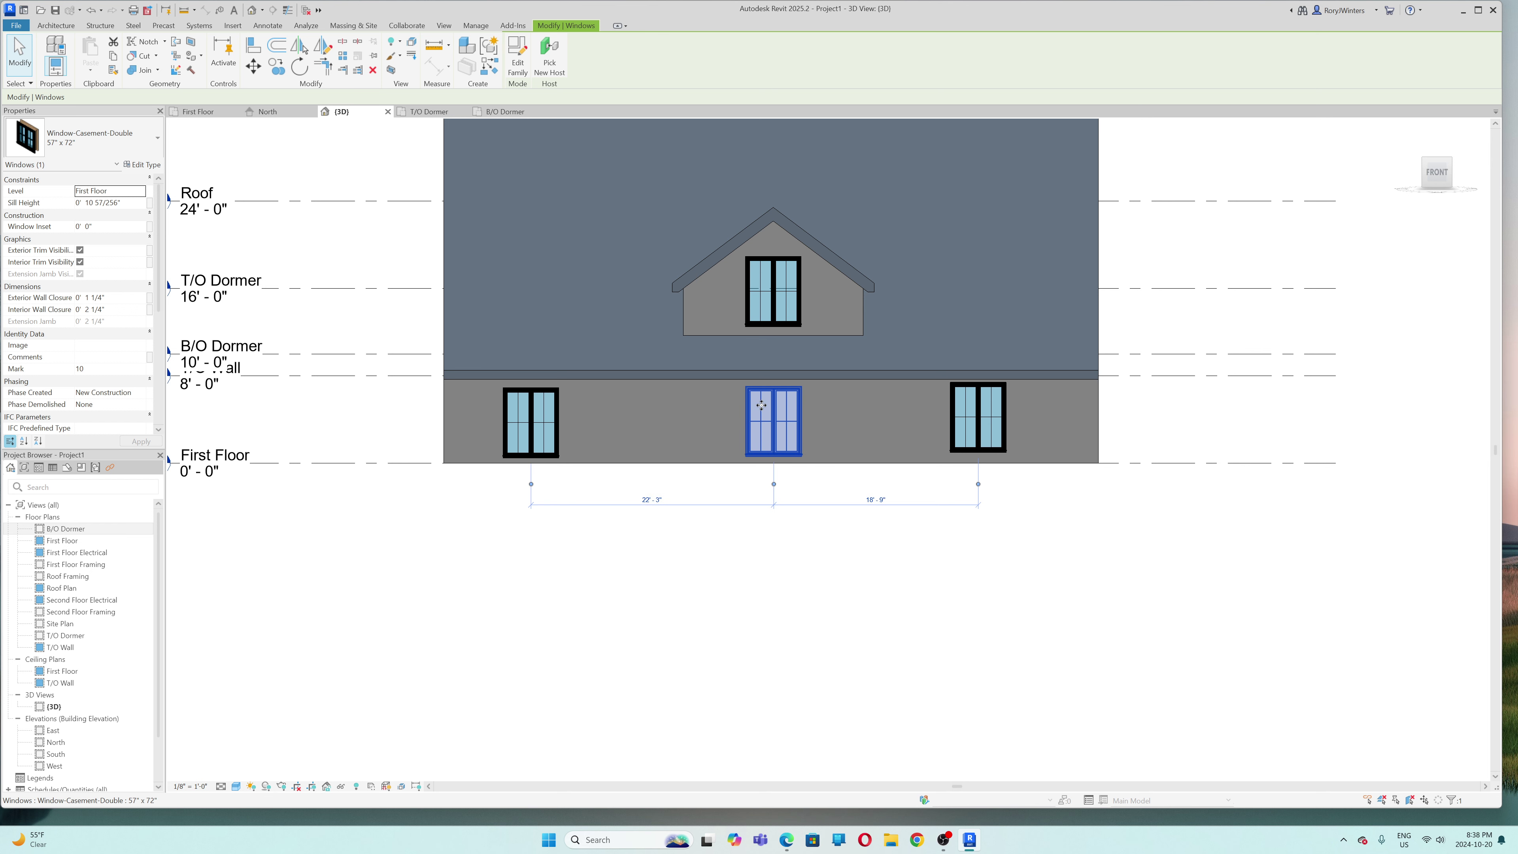
- Nudge the right first-floor window slightly right and down, placing it 19'-0" from the middle window and level with it
{"action": "left_click", "coordinate": [983, 422]}
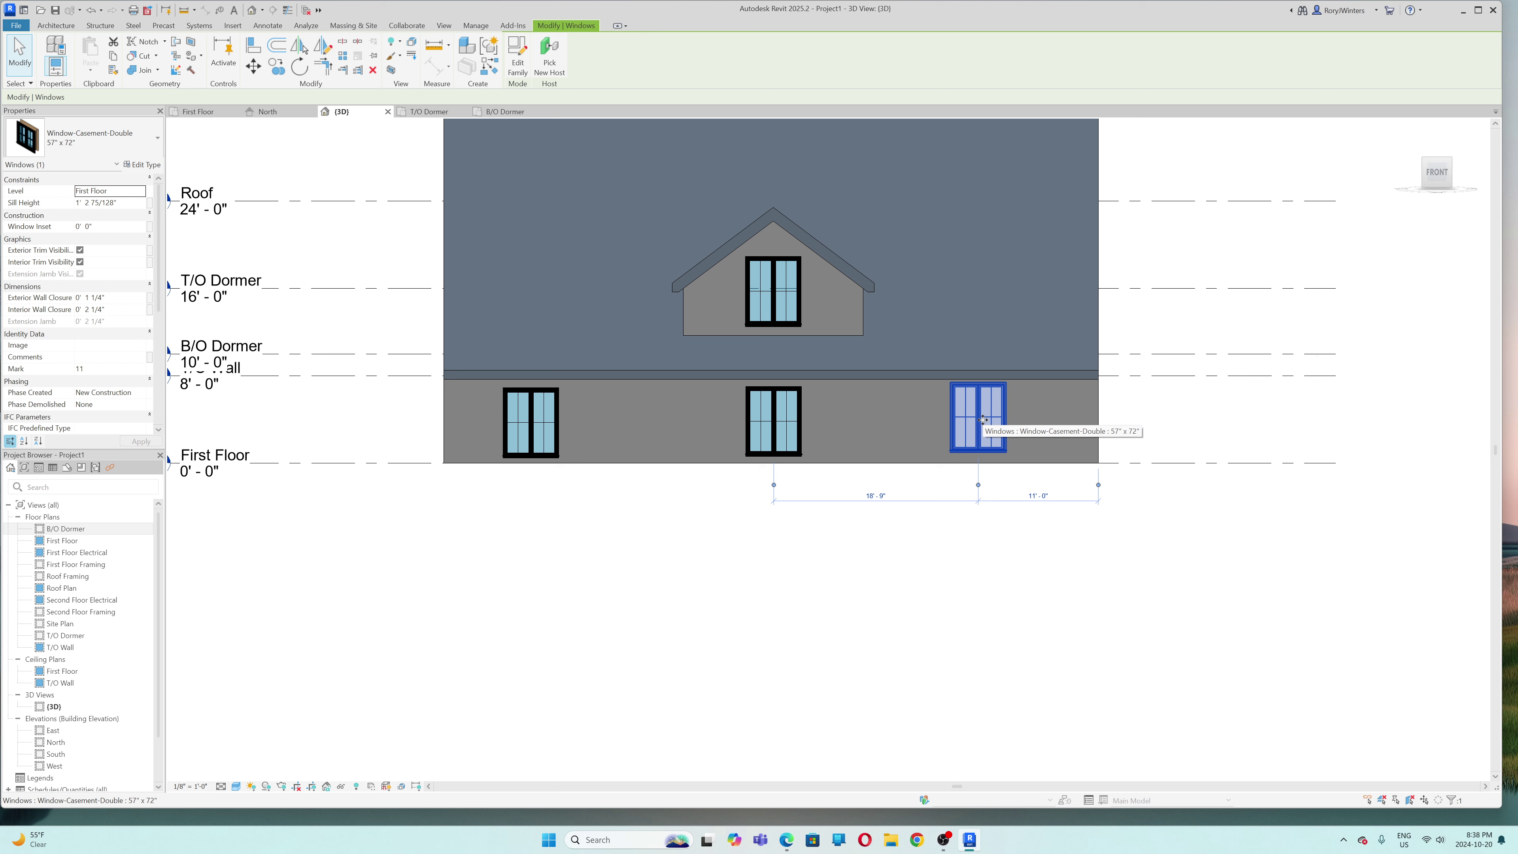
{"action": "key", "text": "Right"}
{"action": "key", "text": "Down"}
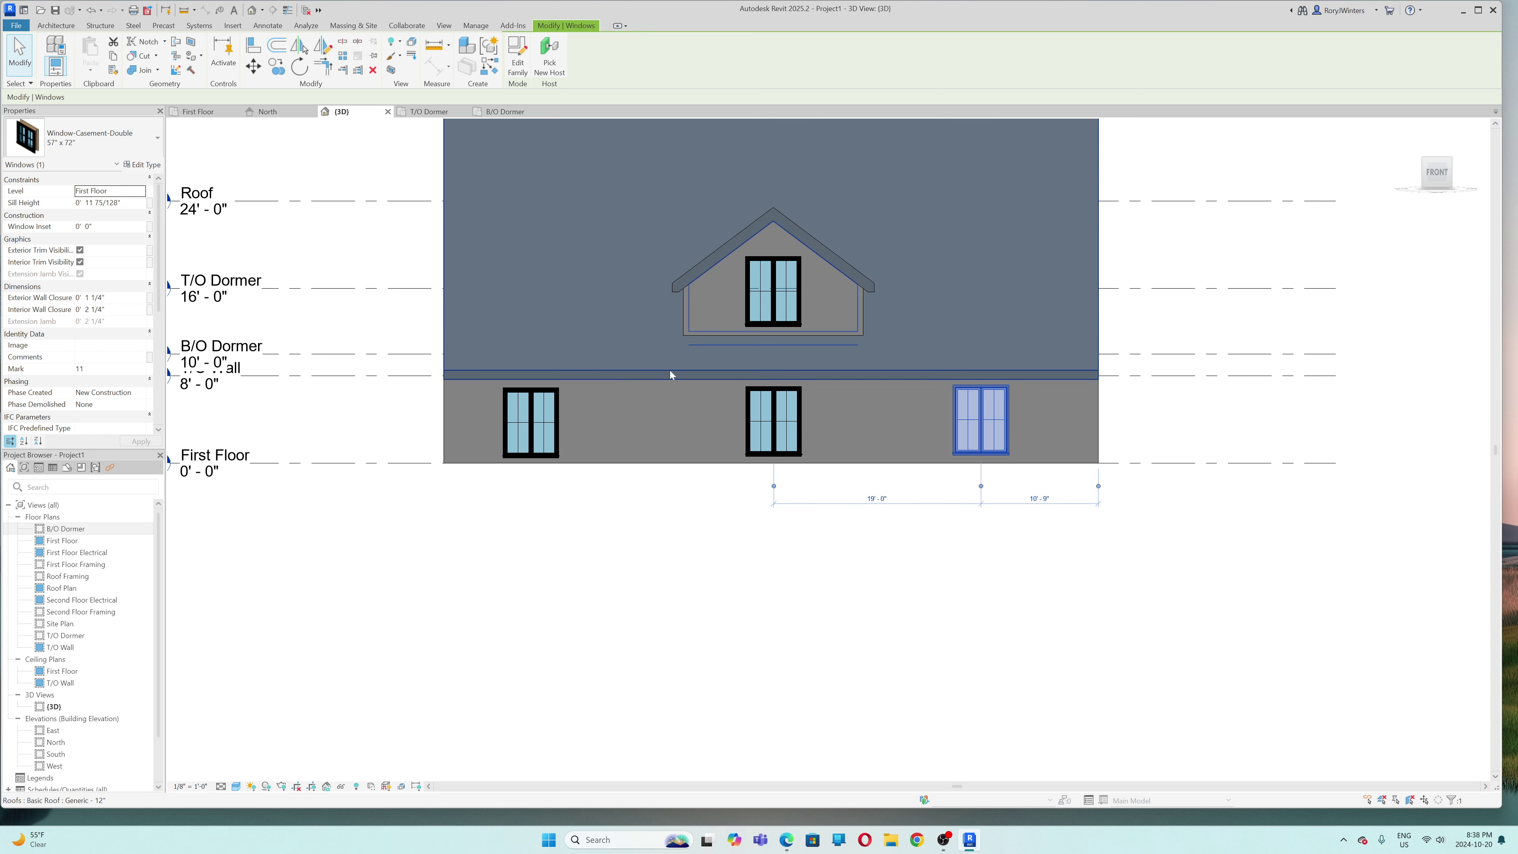
- Nudge the left first-floor window to the right until it is 9'-6" from the wall's left end
{"action": "left_click", "coordinate": [543, 430]}
{"action": "key", "text": "Right"}
{"action": "key", "text": "Right"}
{"action": "key", "text": "Right"}
{"action": "key", "text": "Right"}
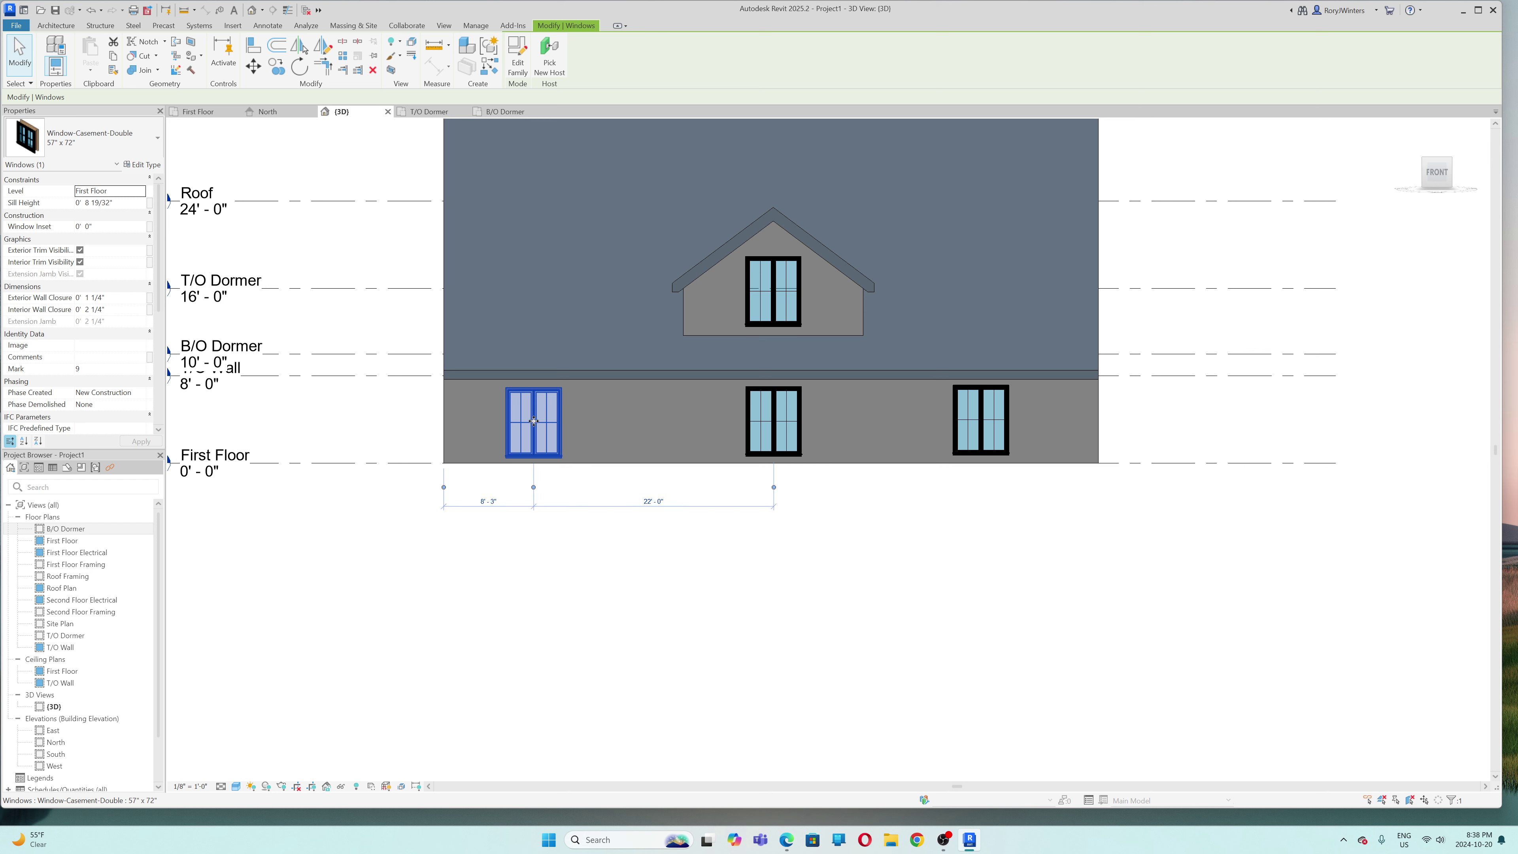
{"action": "key", "text": "Right"}
{"action": "key", "text": "Right"}
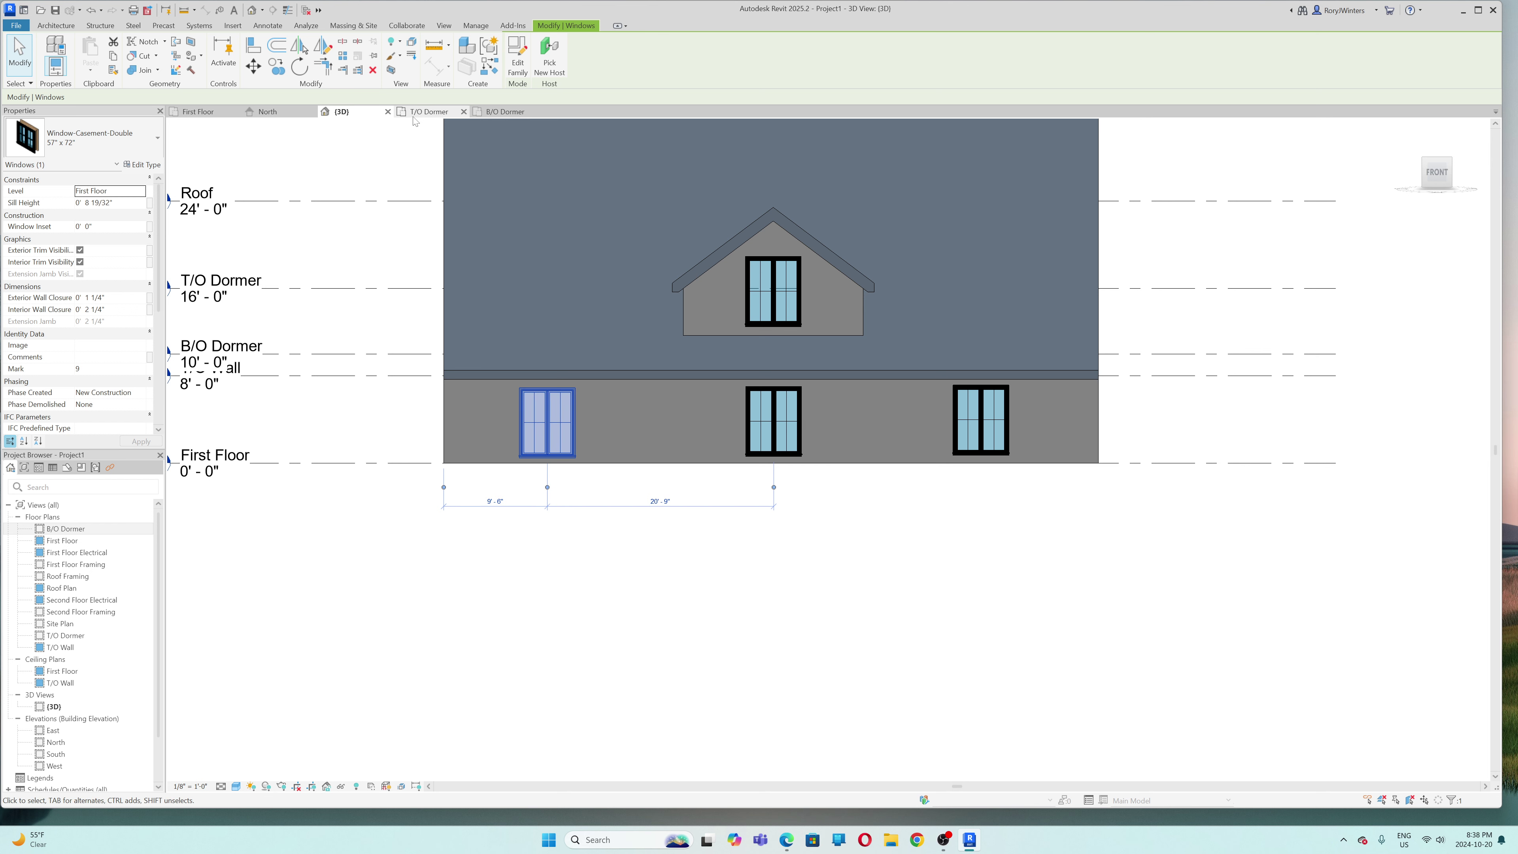
- Clear the window selection and examine the finished dormer and front windows from an angled 3D view
{"action": "middle_click_drag", "start_coordinate": [1135, 423], "coordinate": [1015, 442], "text": "shift"}
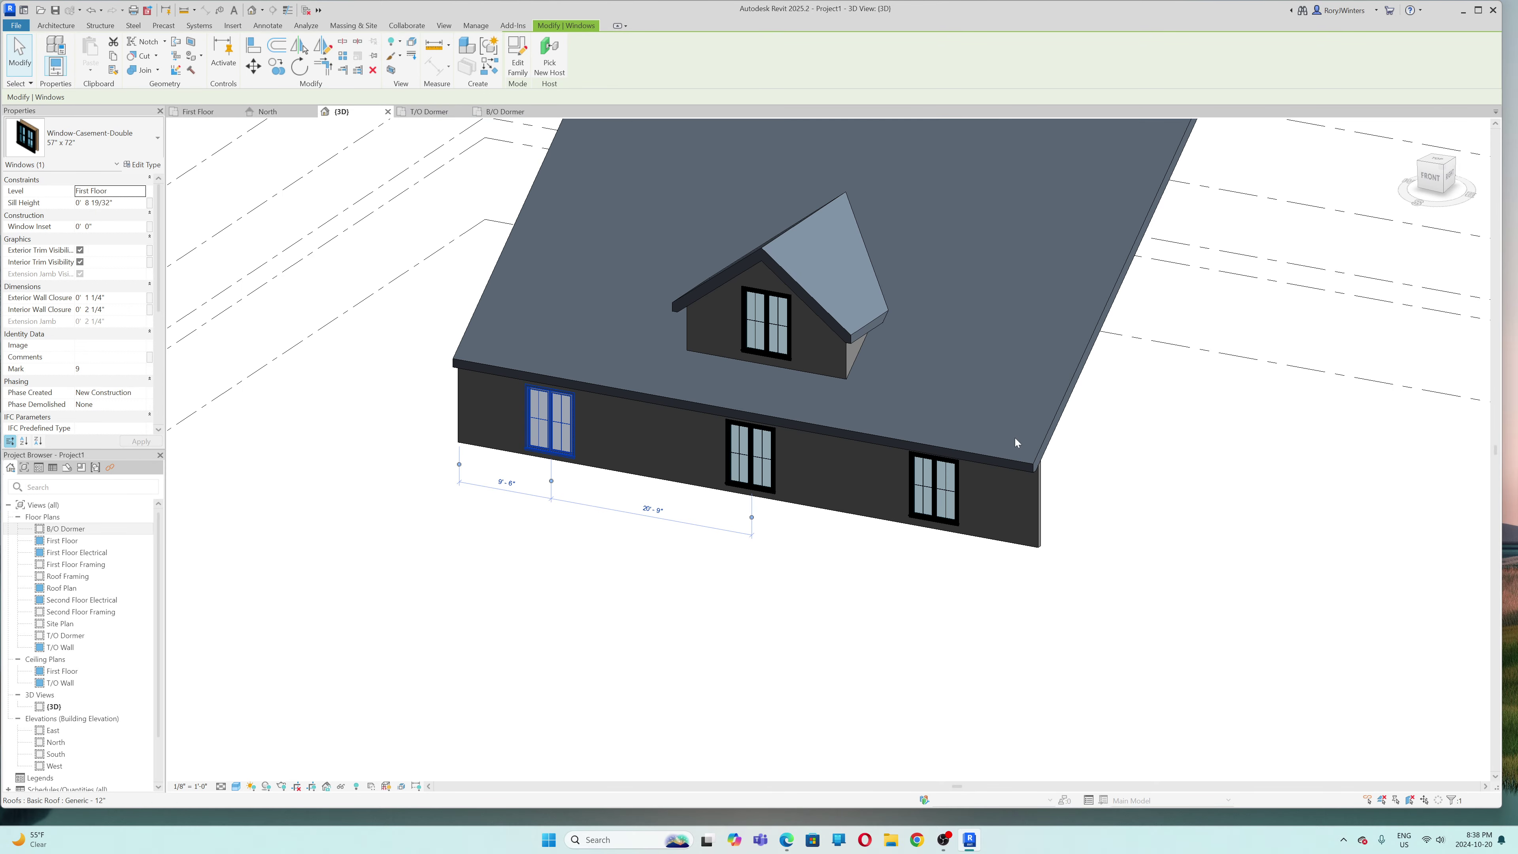
{"action": "left_click", "coordinate": [1213, 445]}
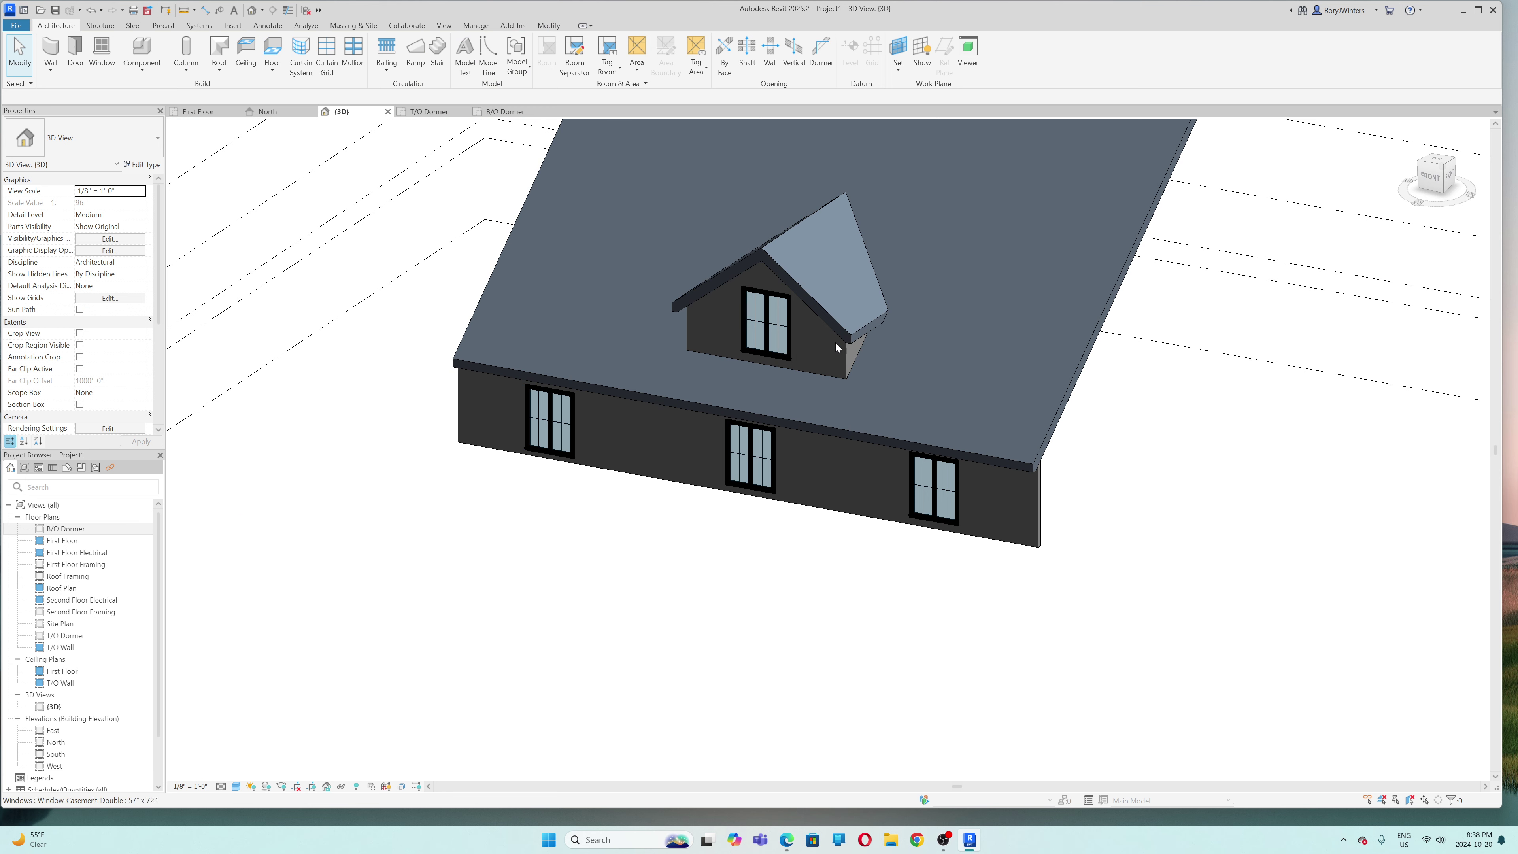
{"action": "scroll", "coordinate": [1156, 455], "scroll_direction": "up", "scroll_amount": 3}
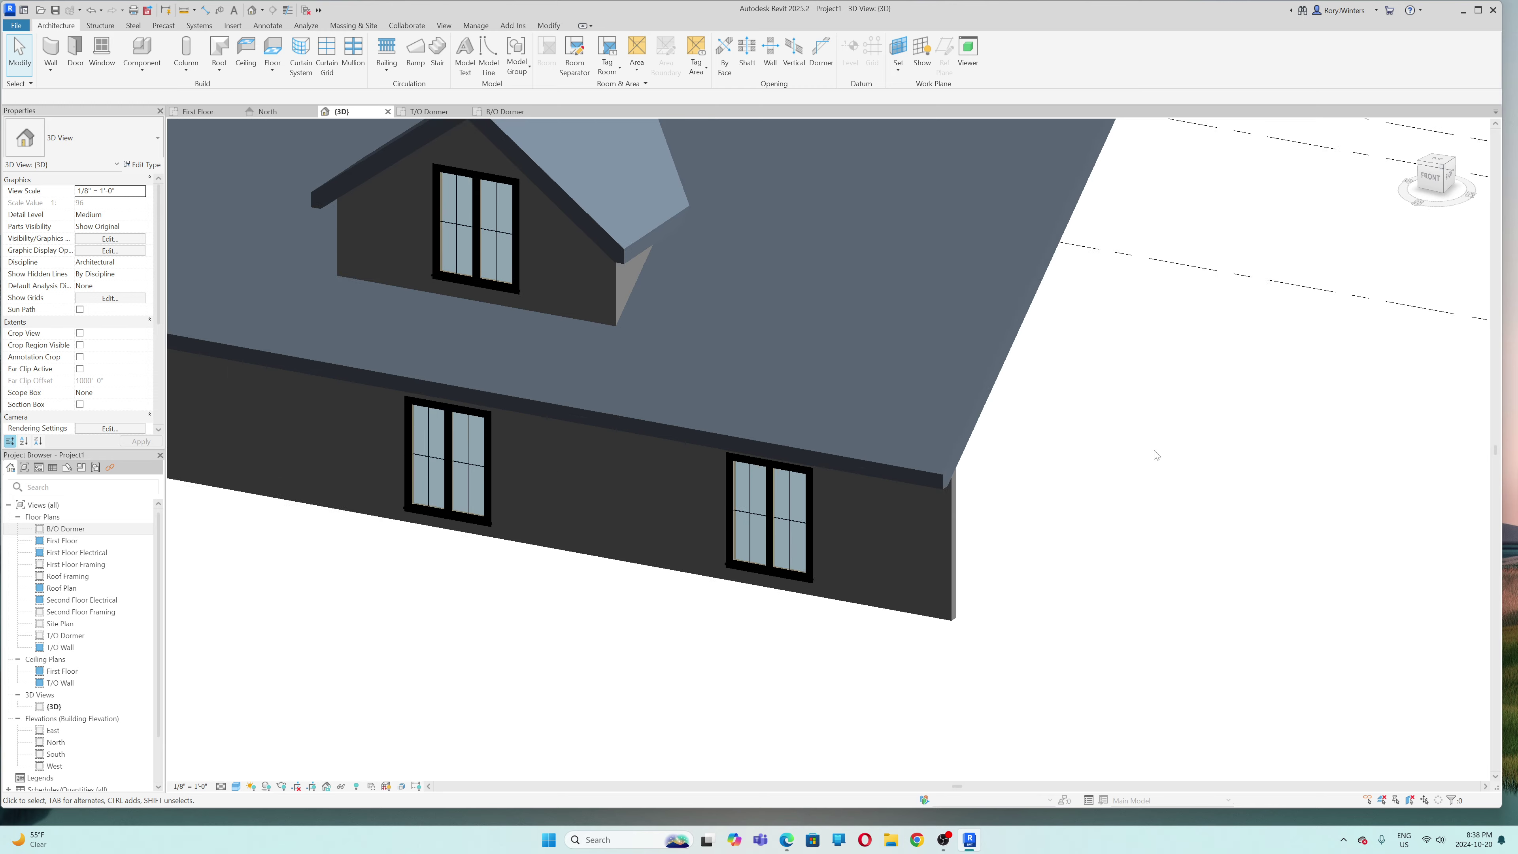
{"action": "scroll", "coordinate": [1153, 461], "scroll_direction": "down", "scroll_amount": 4}
{"action": "scroll", "coordinate": [1007, 157], "scroll_direction": "up", "scroll_amount": 3}
{"action": "scroll", "coordinate": [1007, 157], "scroll_direction": "up", "scroll_amount": 1}
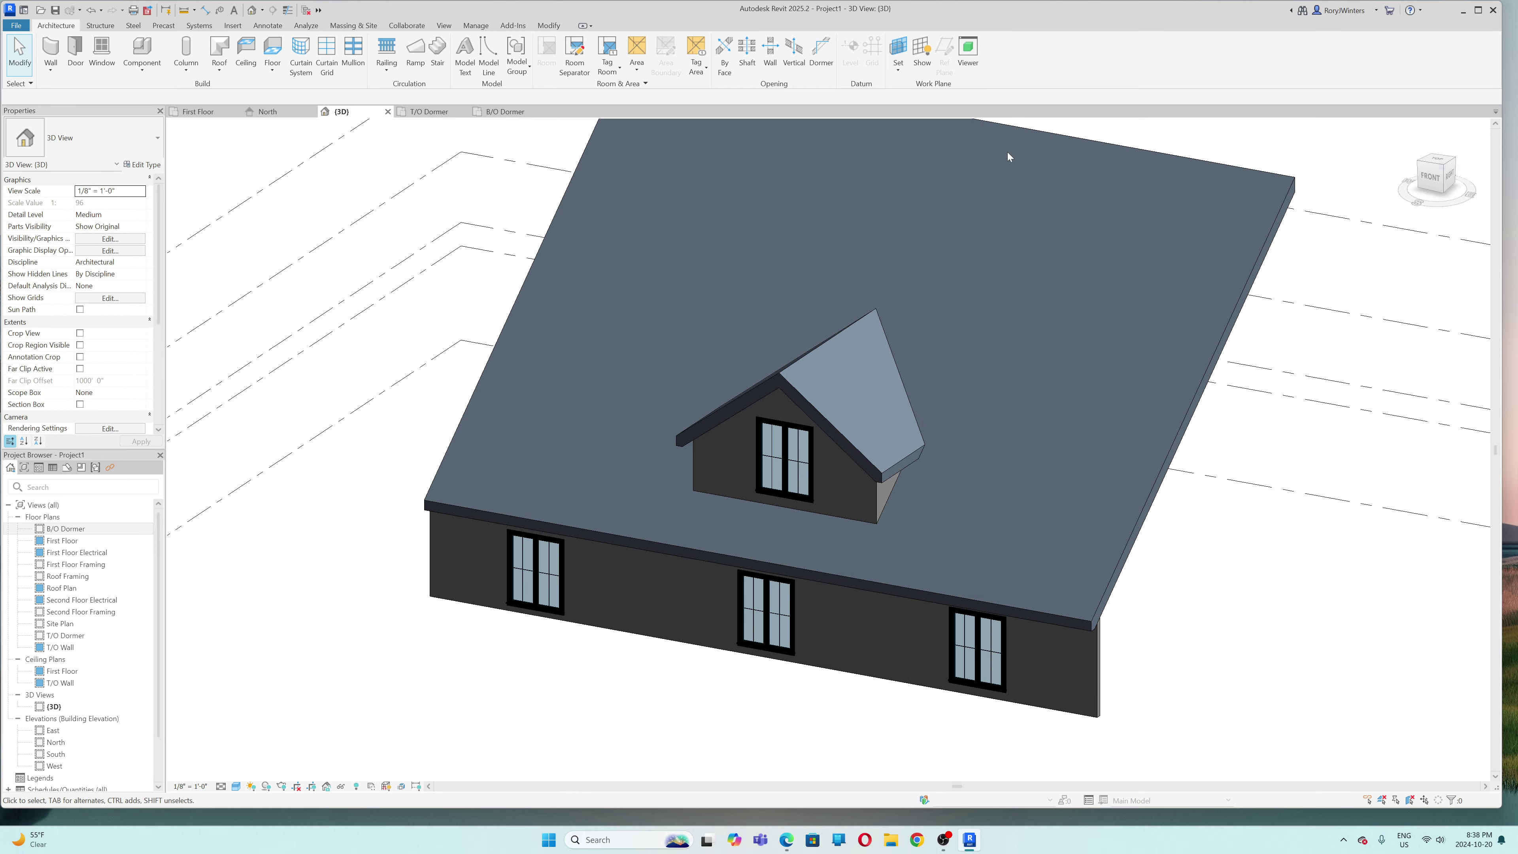